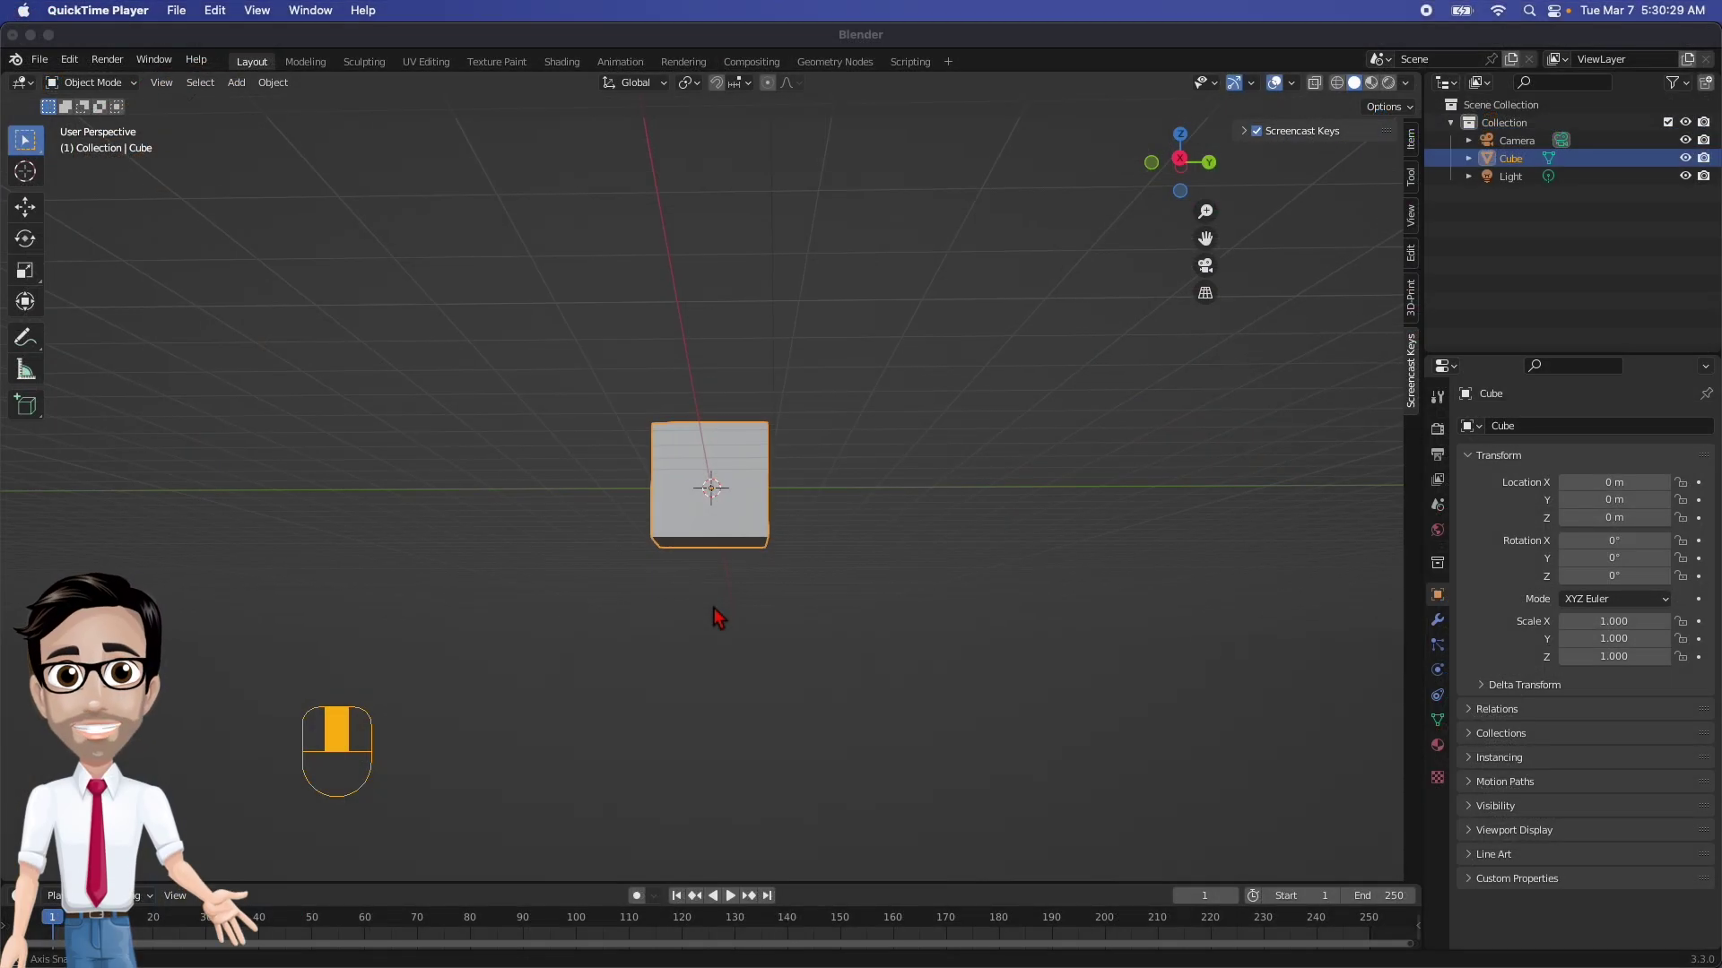
Delete the default cube from the scene
middle_click_drag(711, 615, 689, 681)
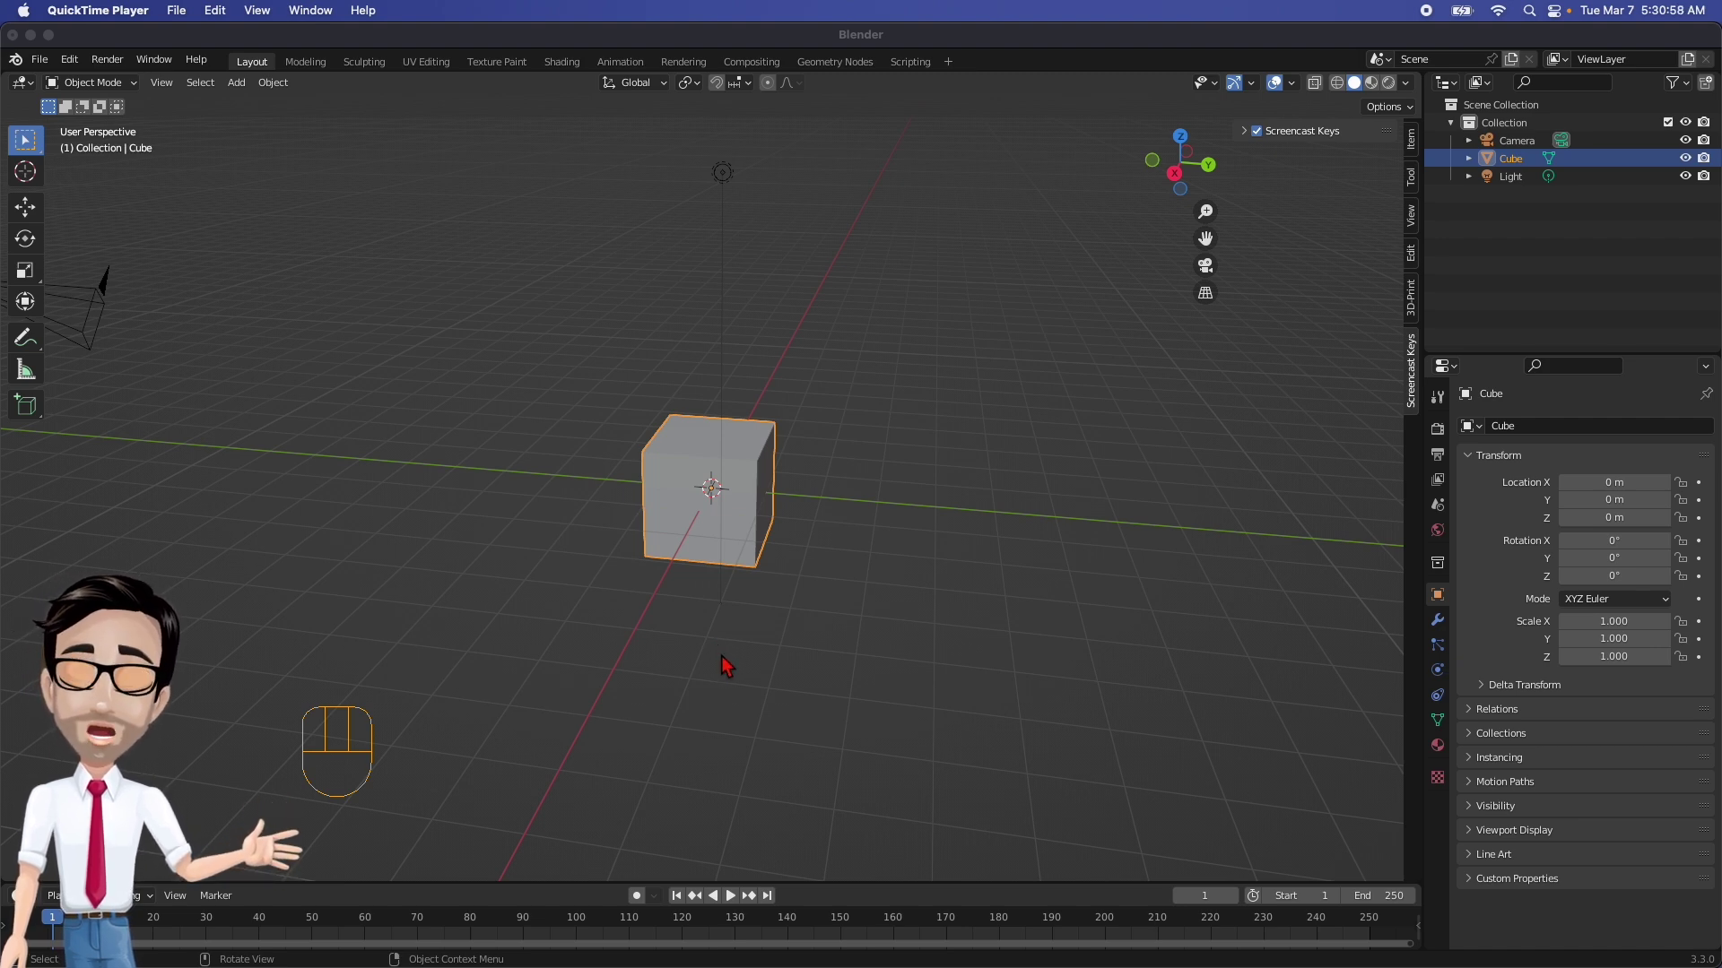
middle_click_drag(739, 638, 728, 647)
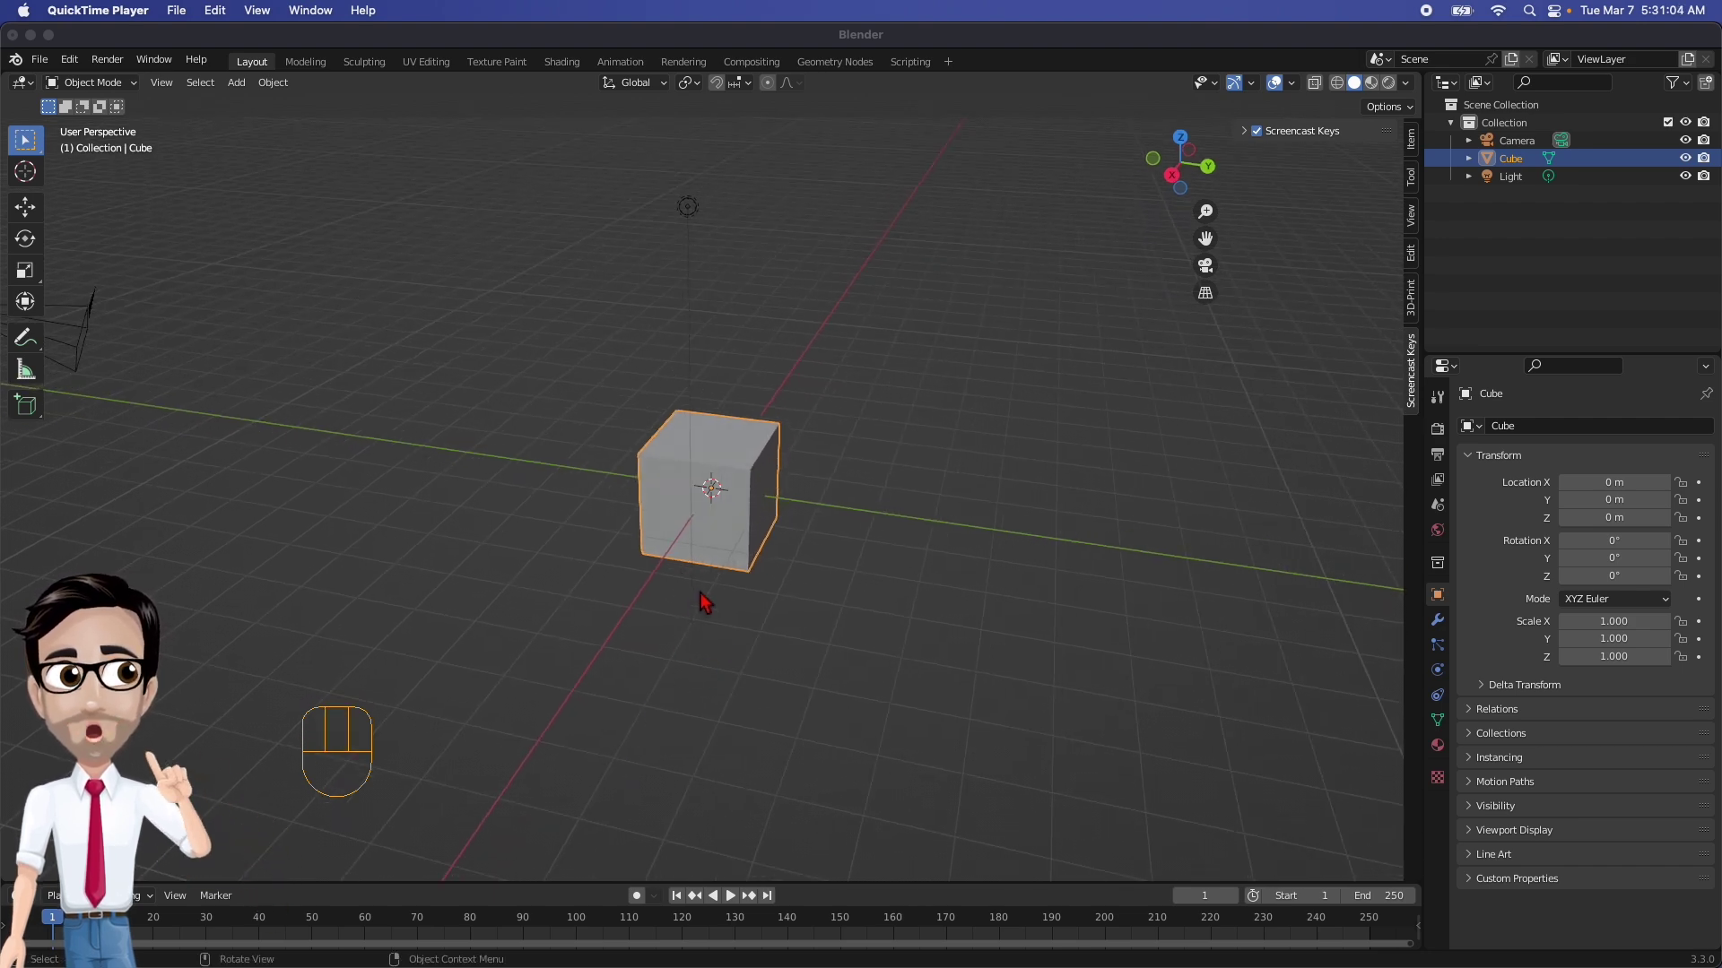
left_click(677, 522)
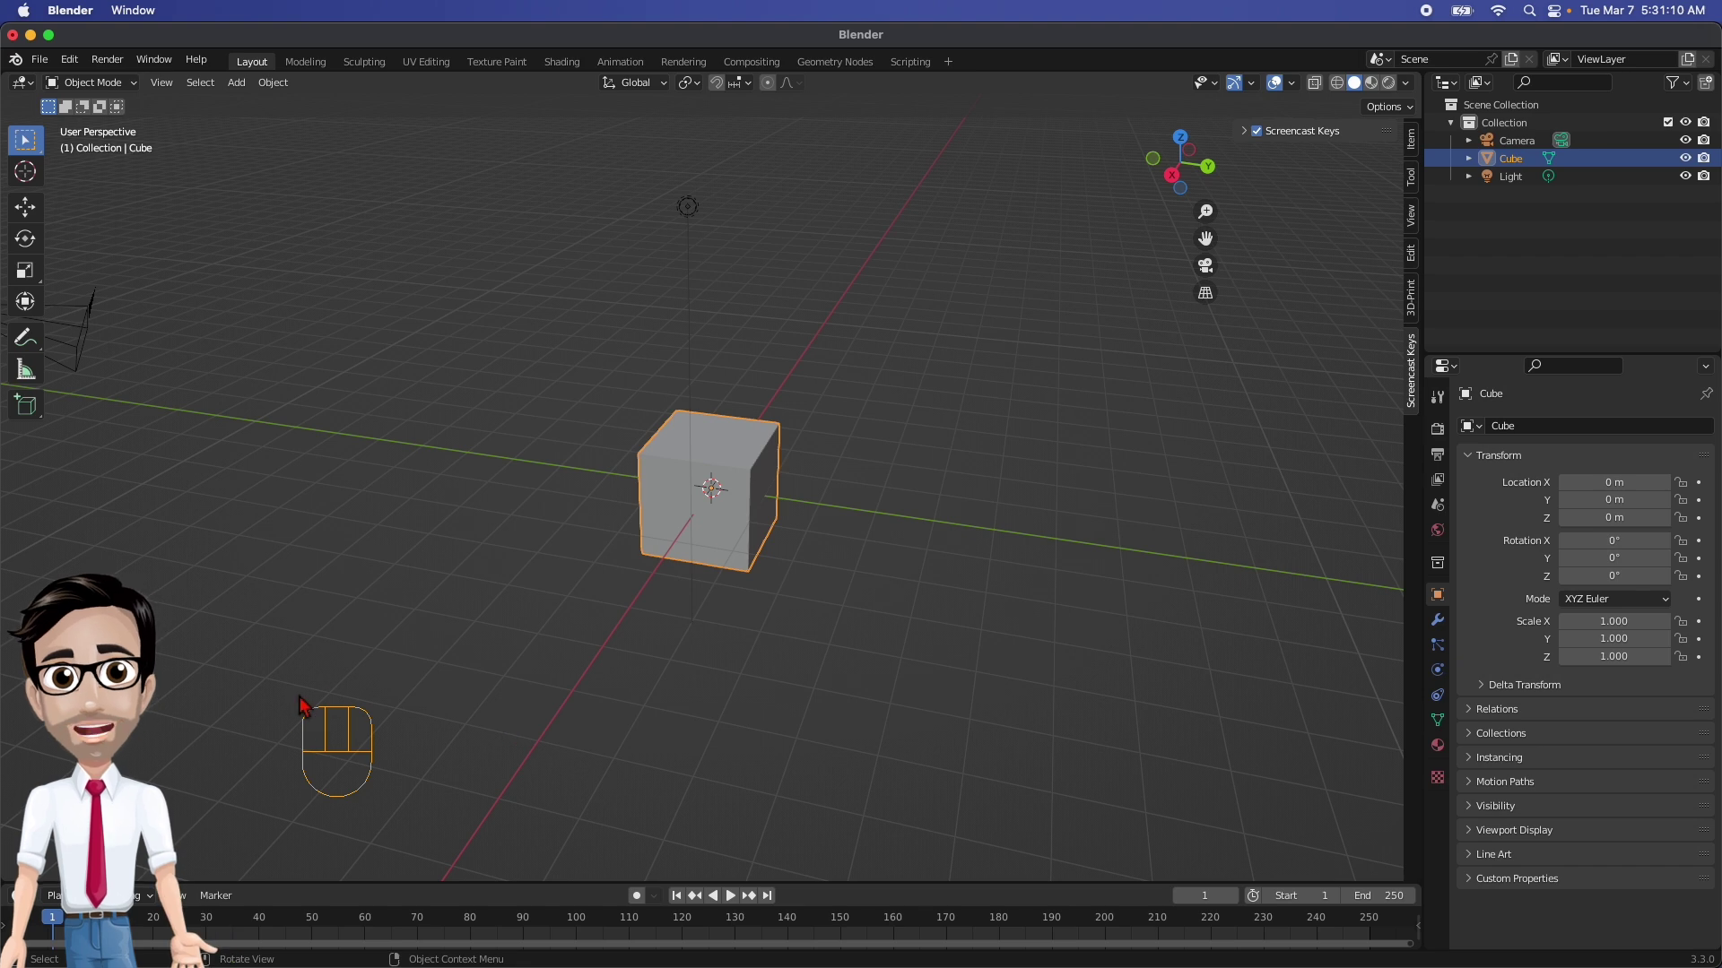
key("Delete")
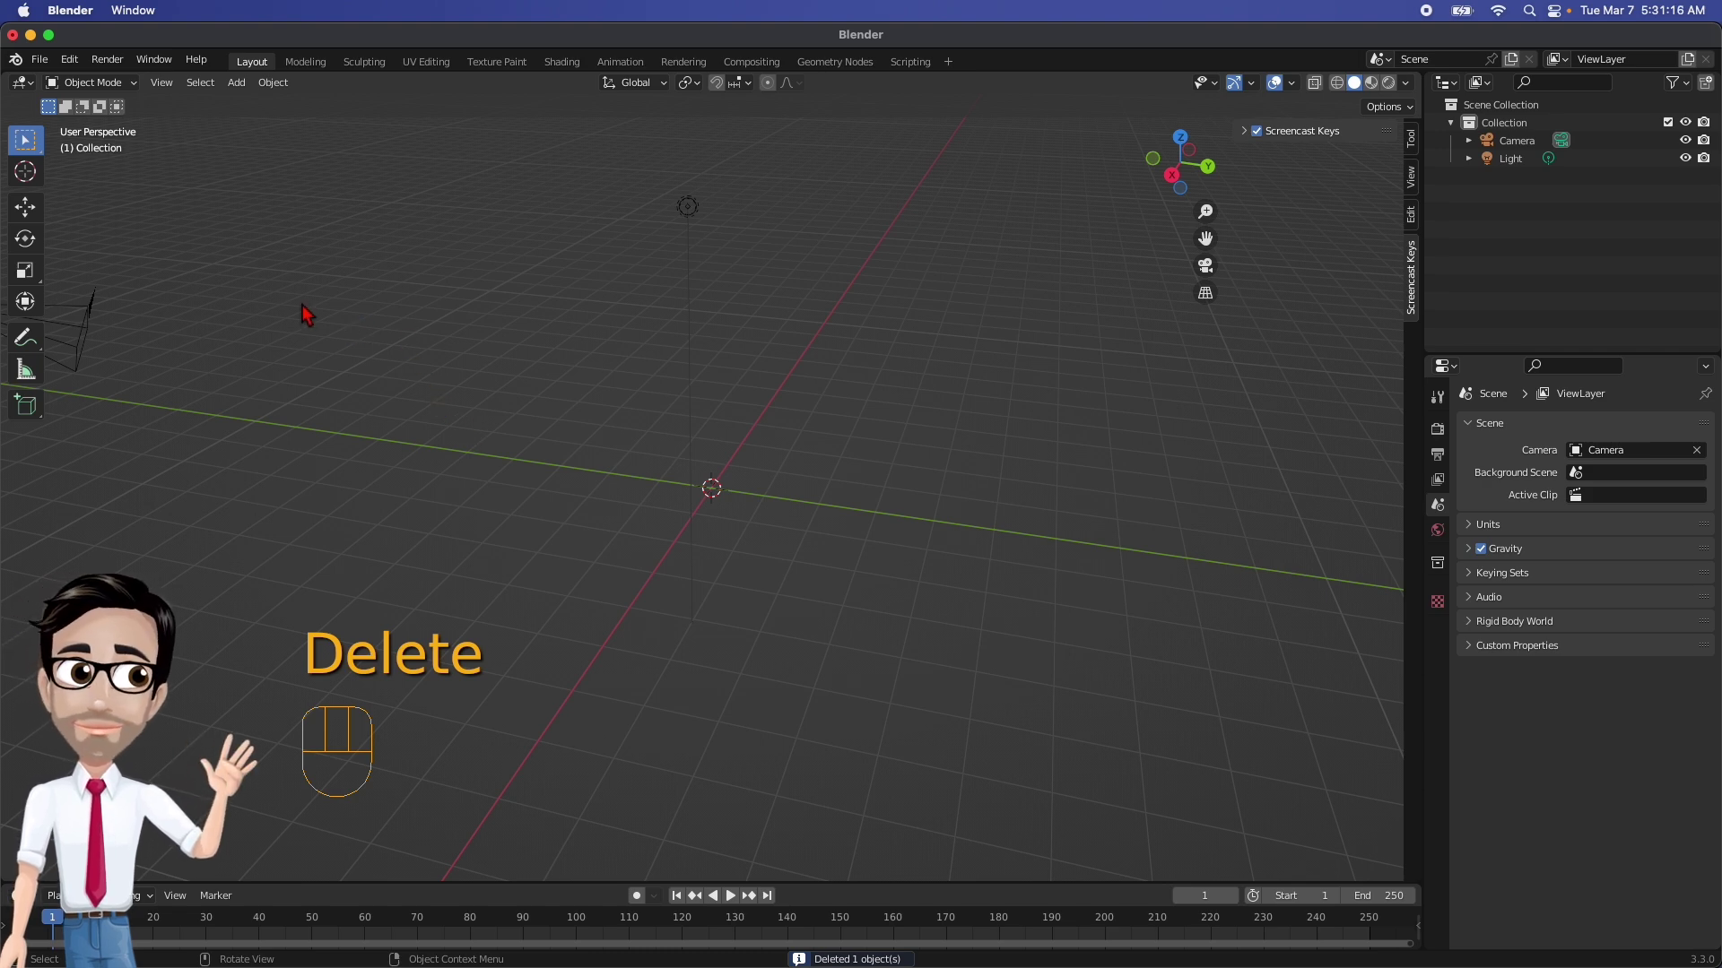
Add a UV sphere mesh at the world origin
left_click(237, 84)
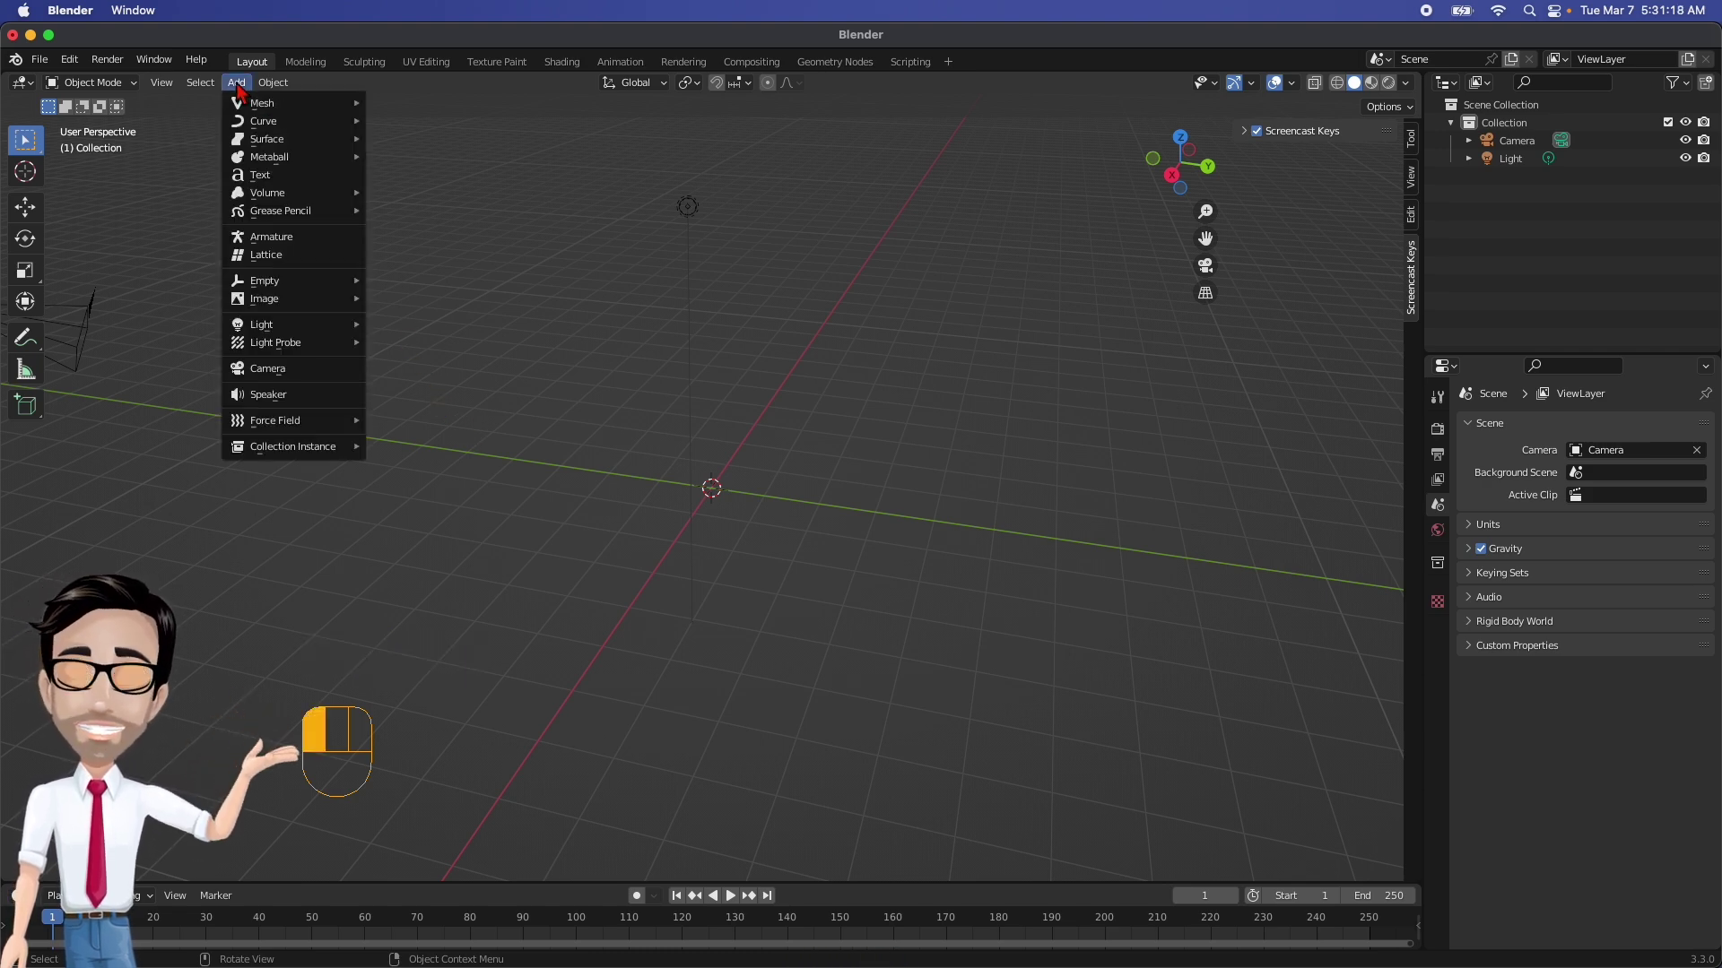
mouse_move(255, 108)
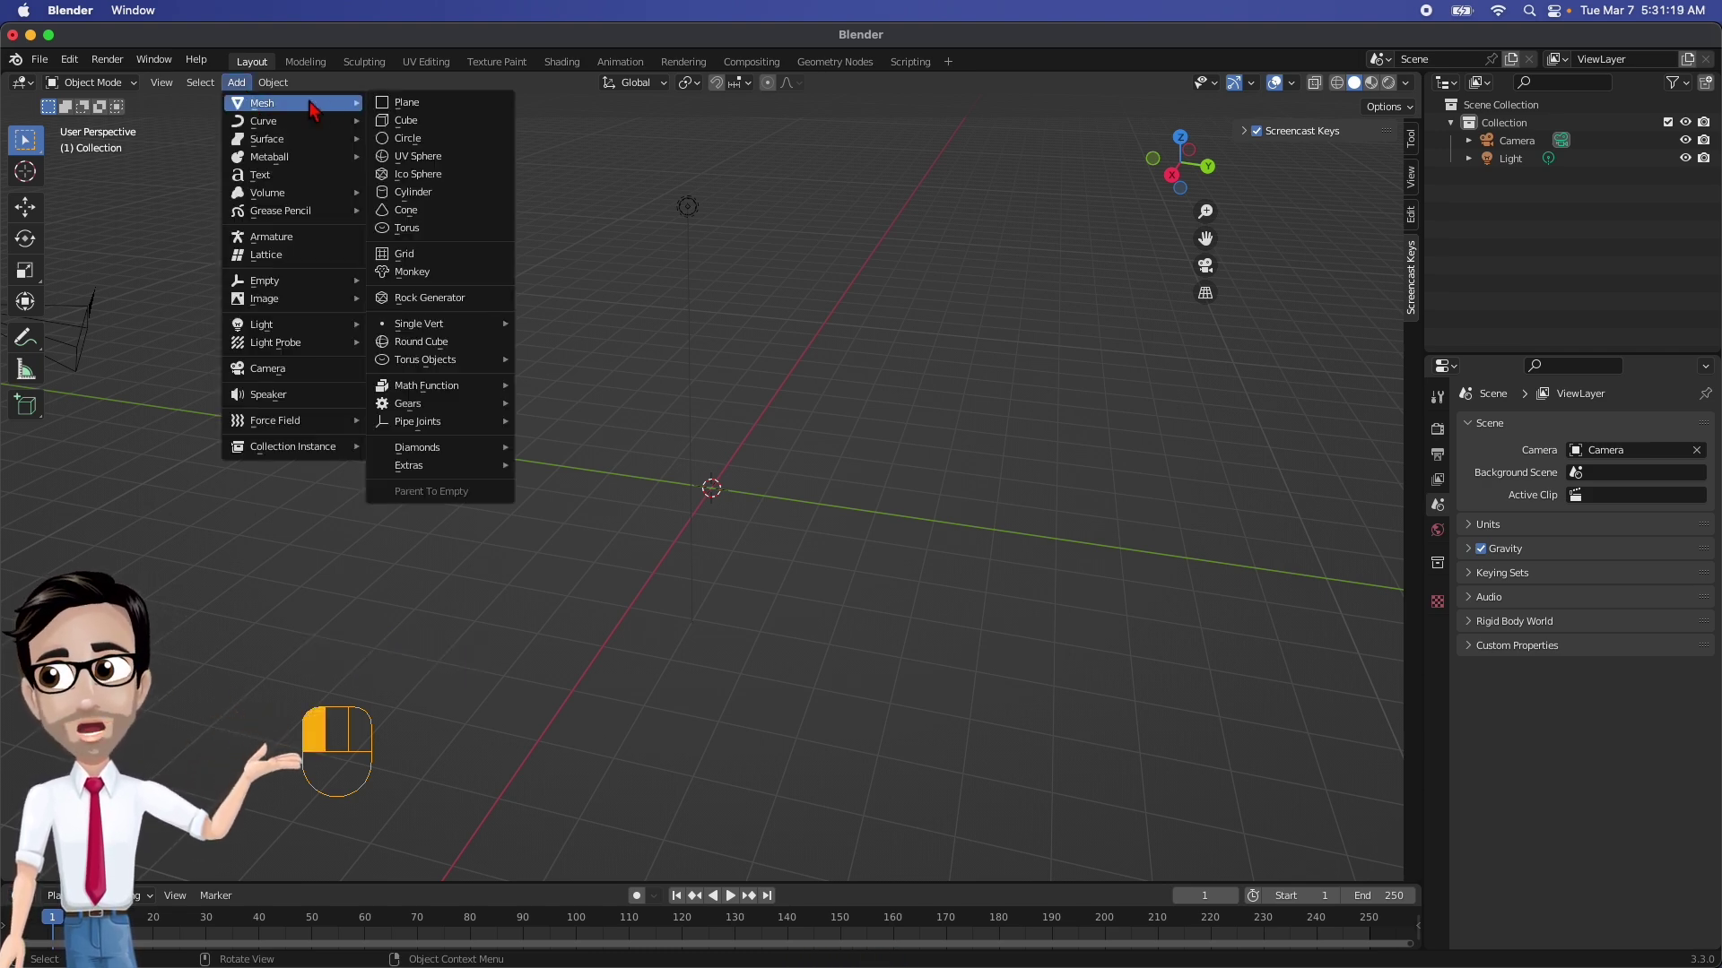
left_click(446, 159)
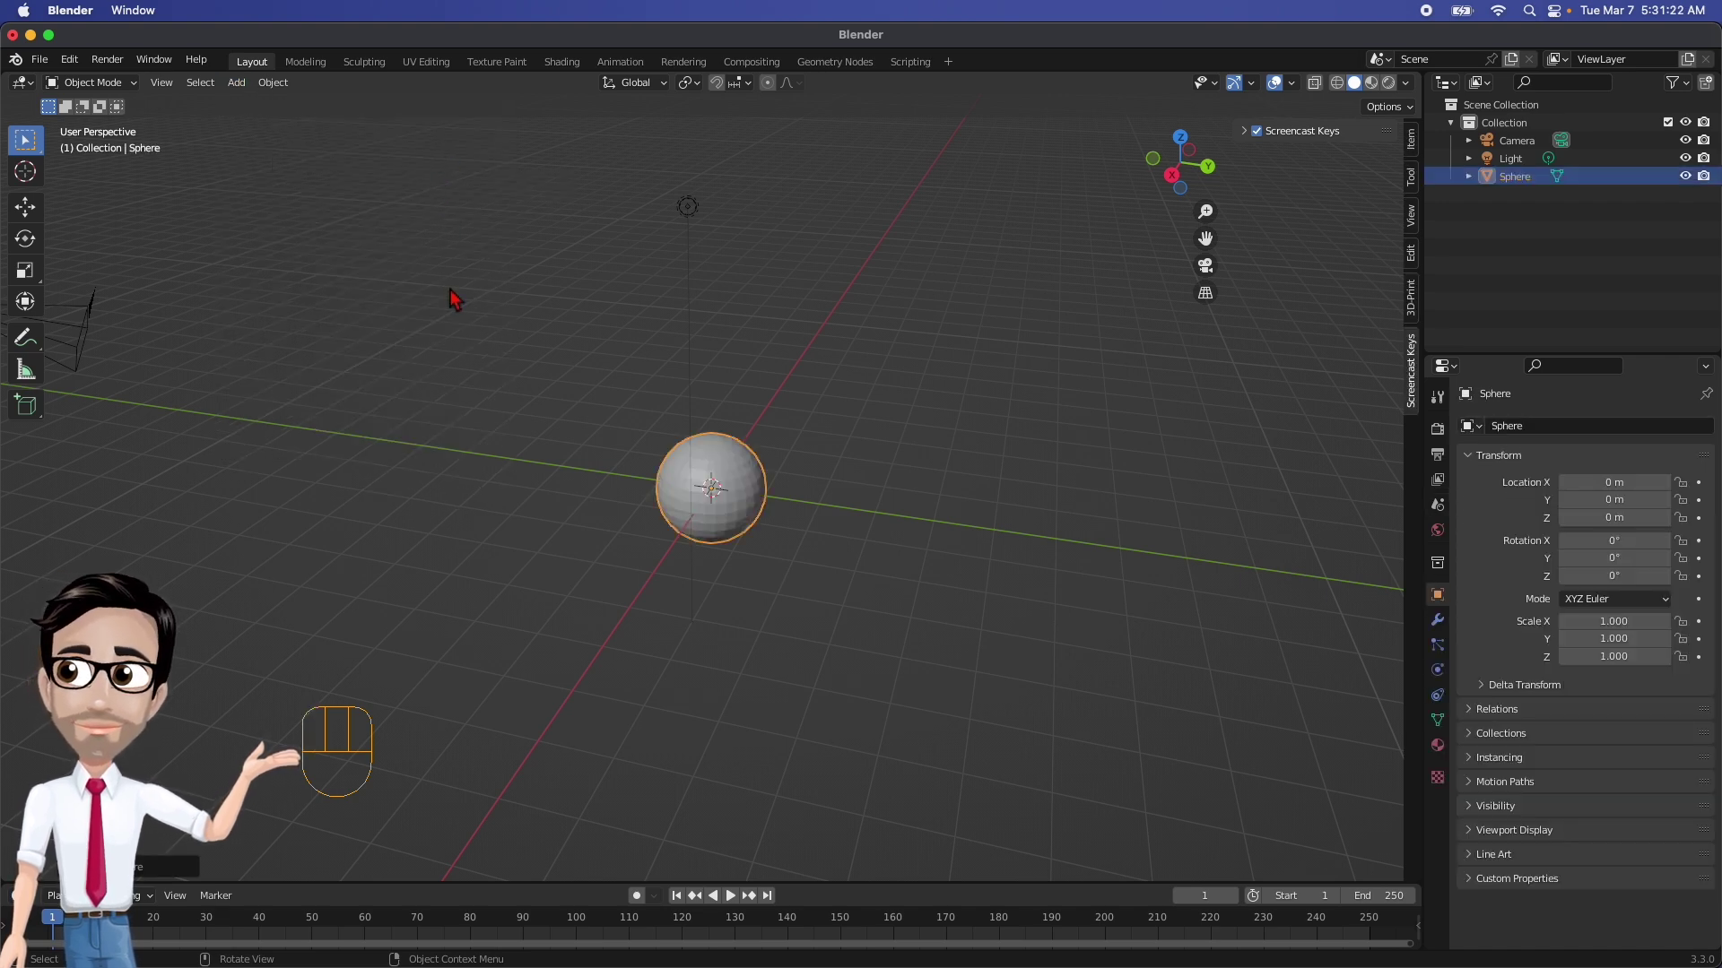
Put the sphere in Edit Mode with nothing selected, displayed with X-ray and wireframe shading
scroll(725, 544, "up", 2)
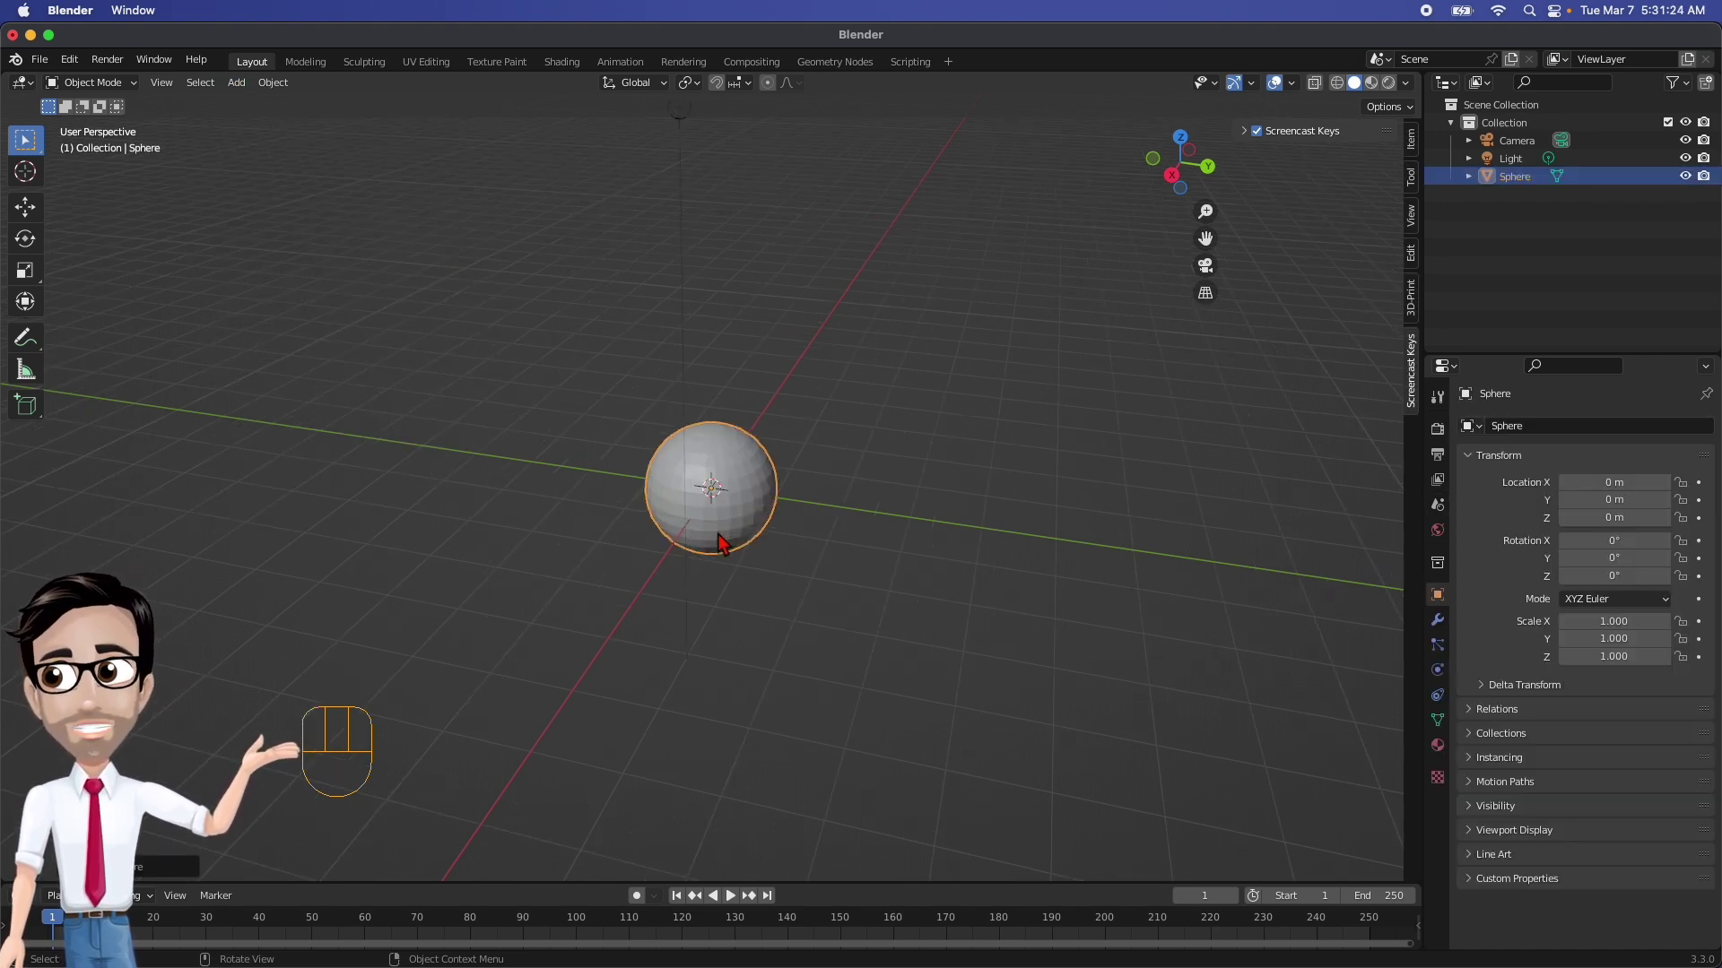
middle_click_drag(724, 544, 741, 507)
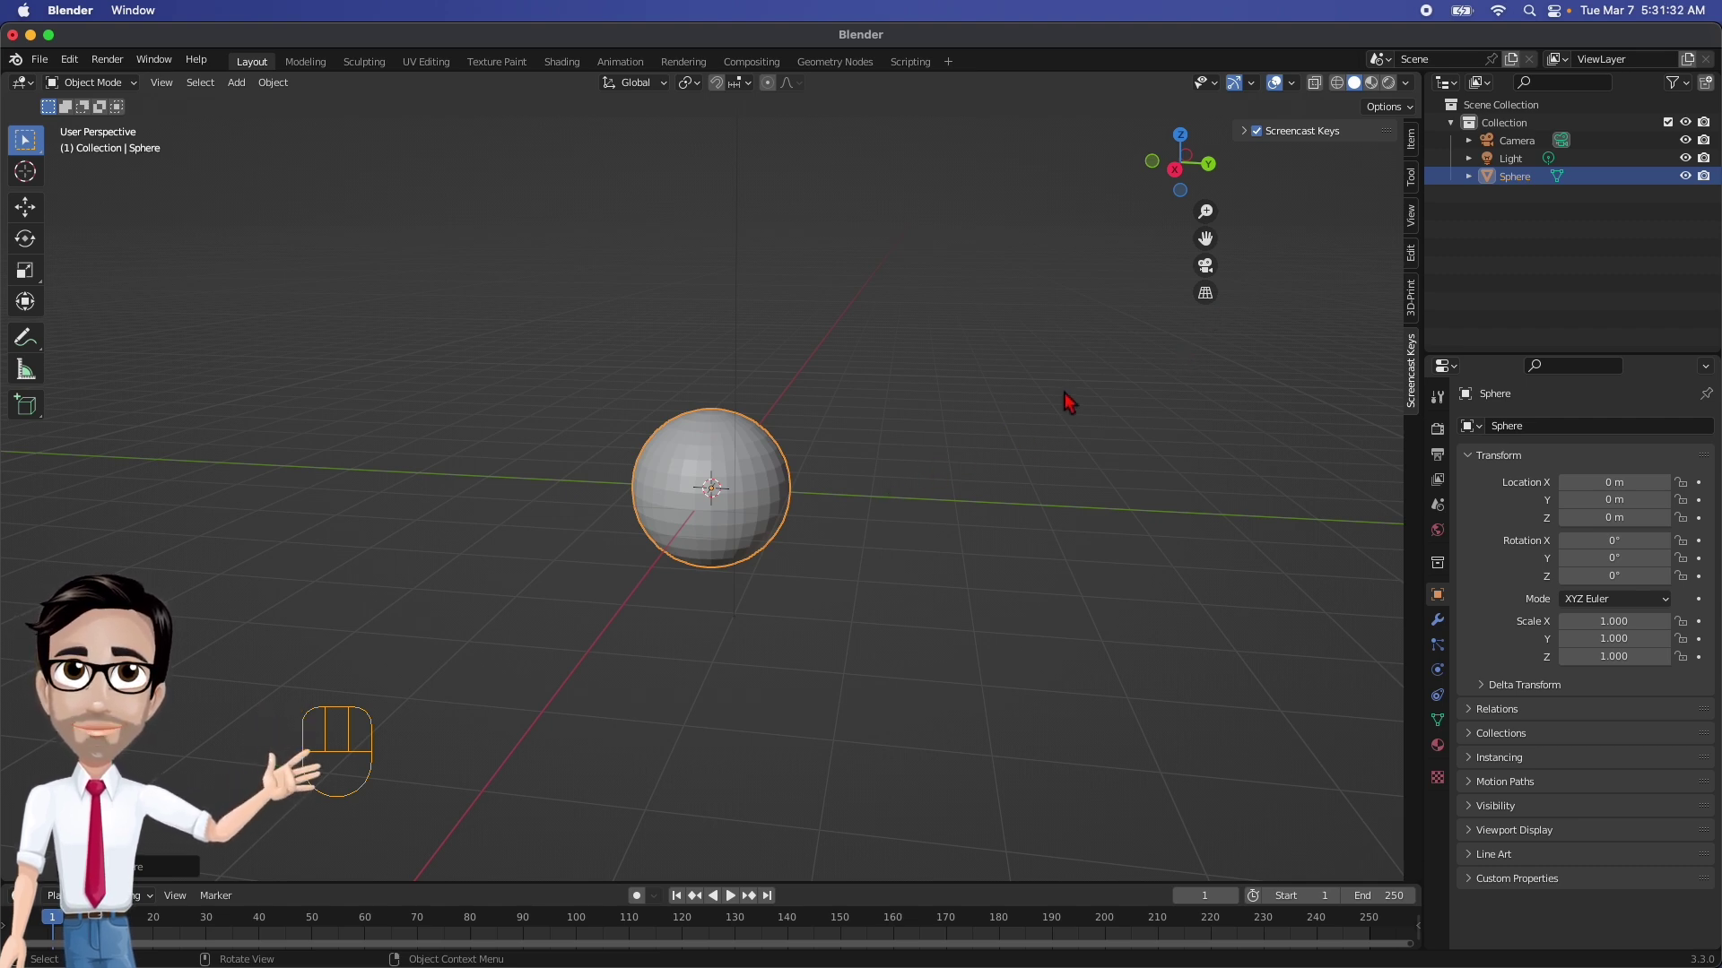
left_click(1316, 84)
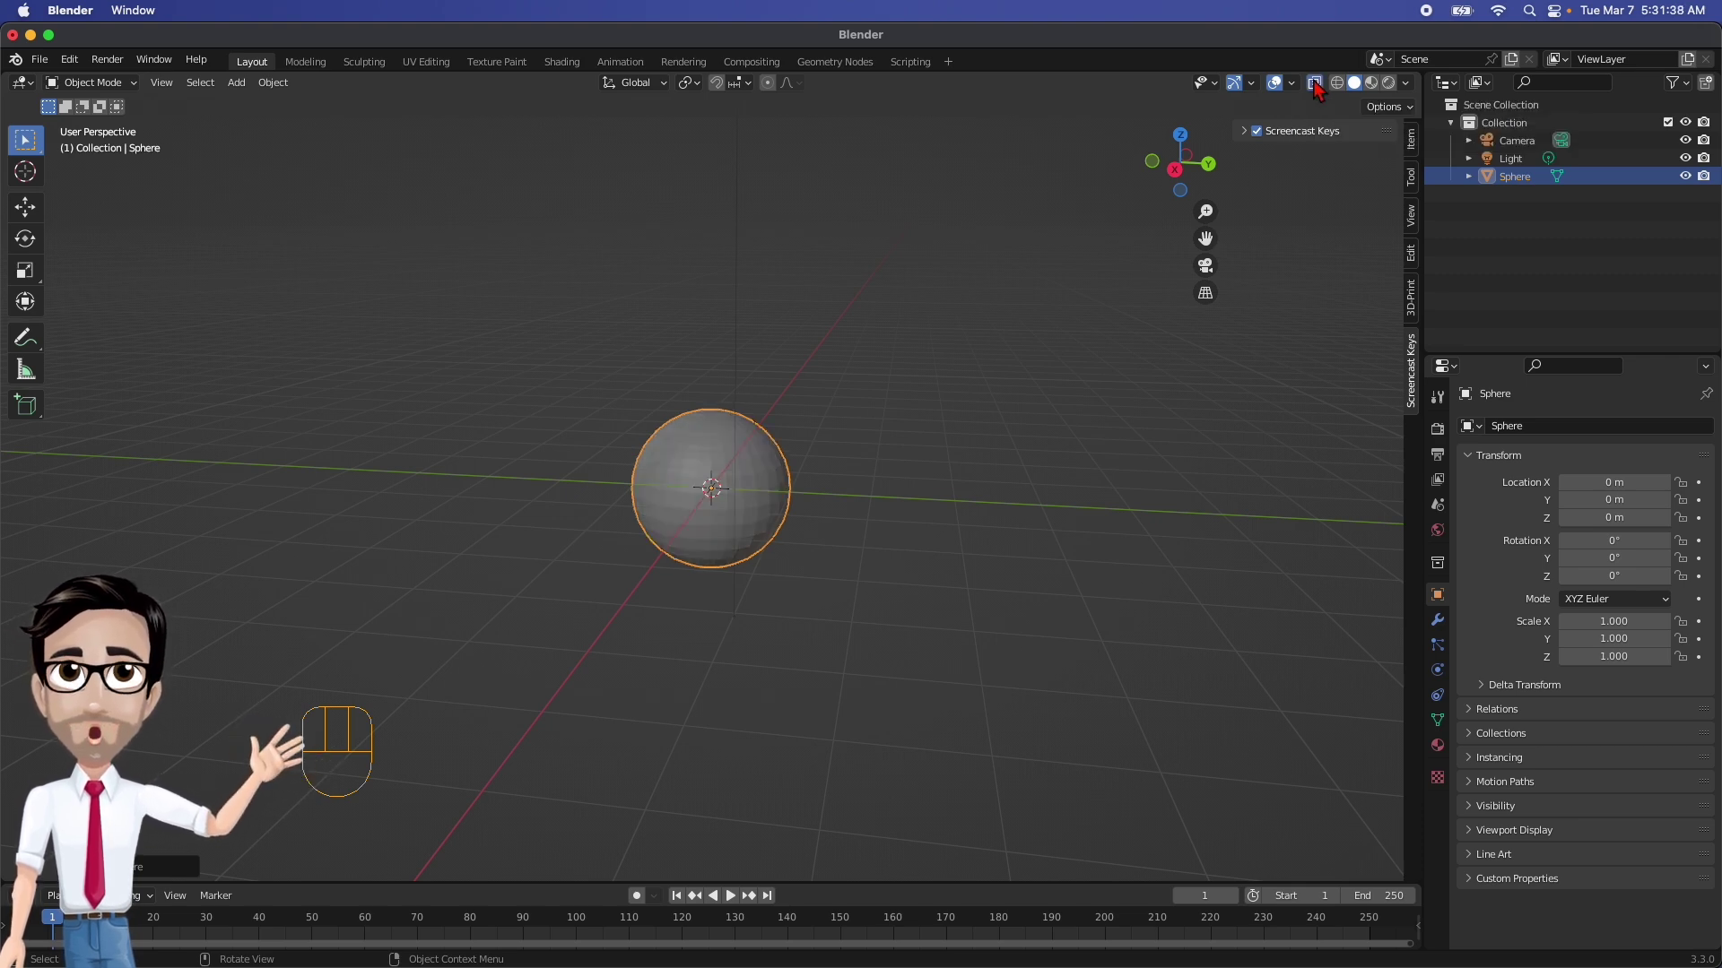
left_click(123, 93)
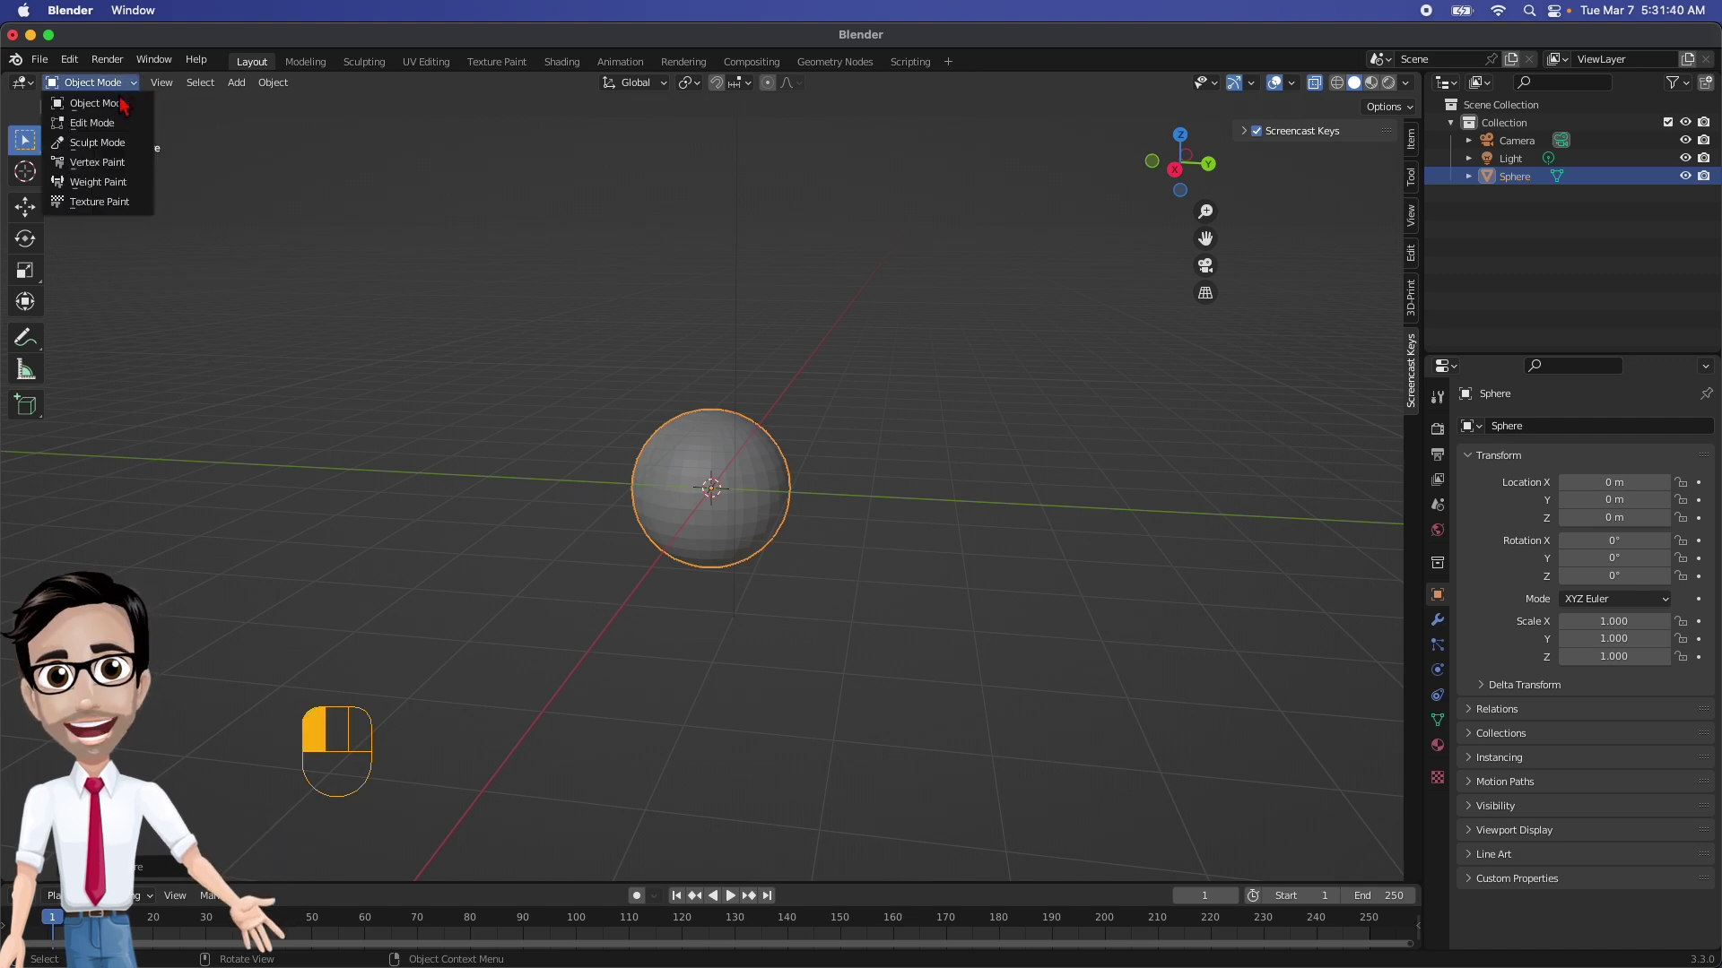
left_click(92, 122)
middle_click_drag(572, 554, 601, 527)
left_click(492, 508)
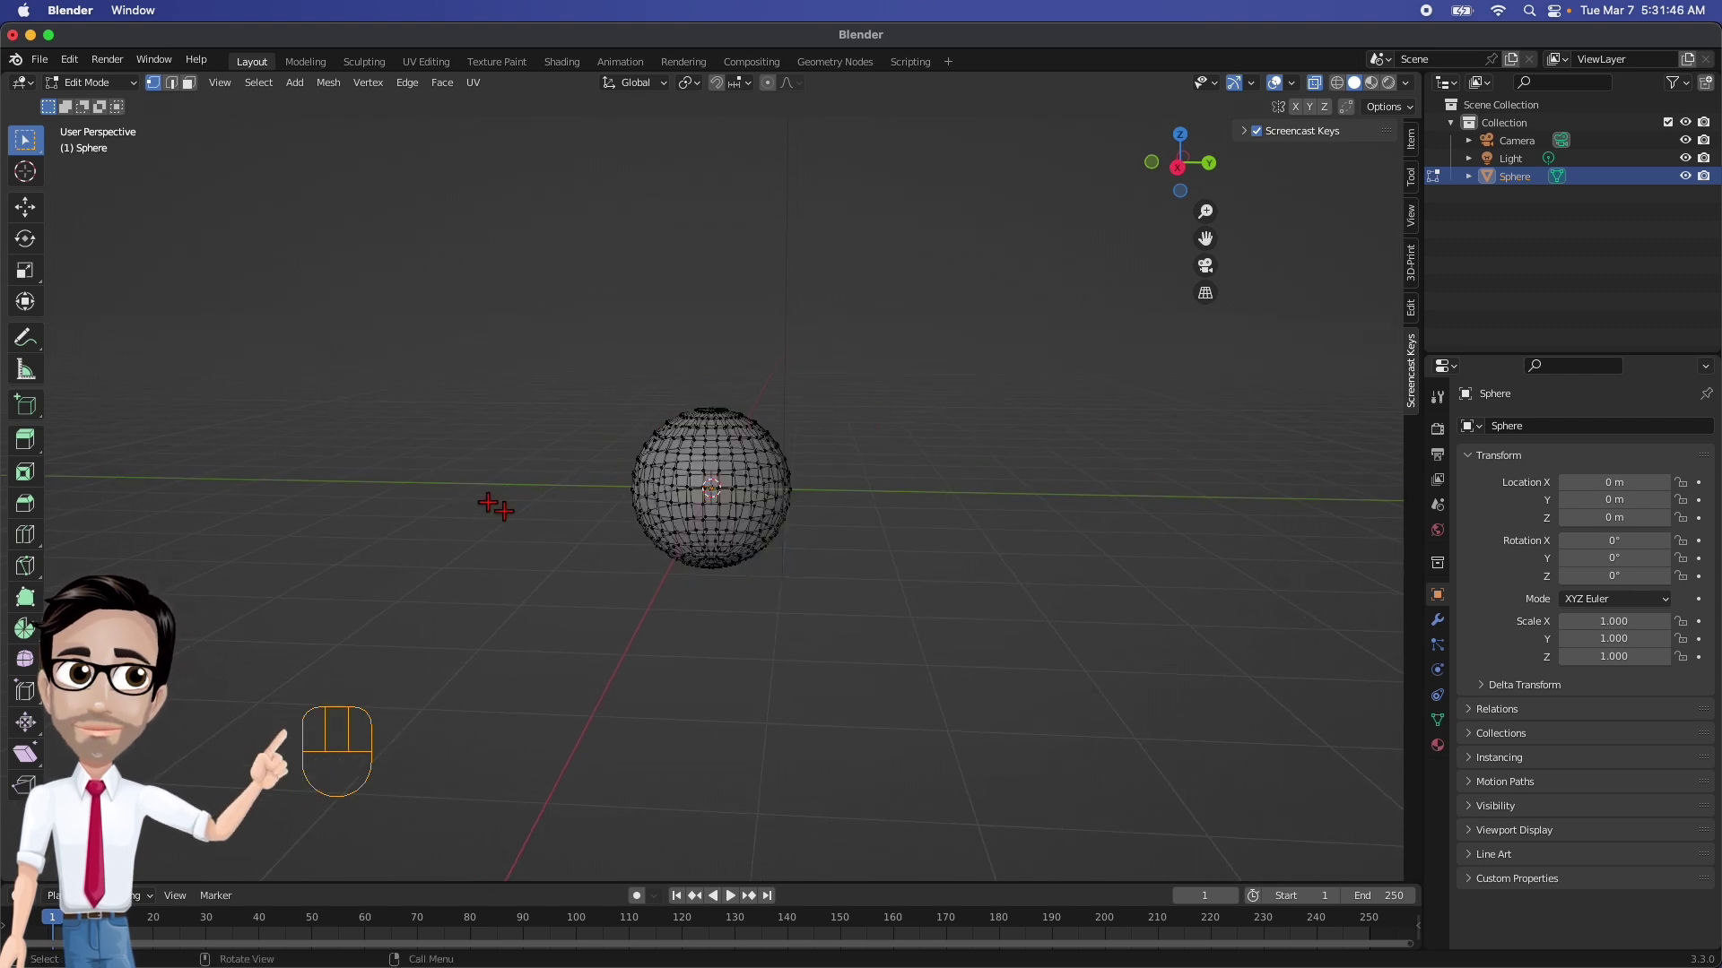
left_click(1337, 83)
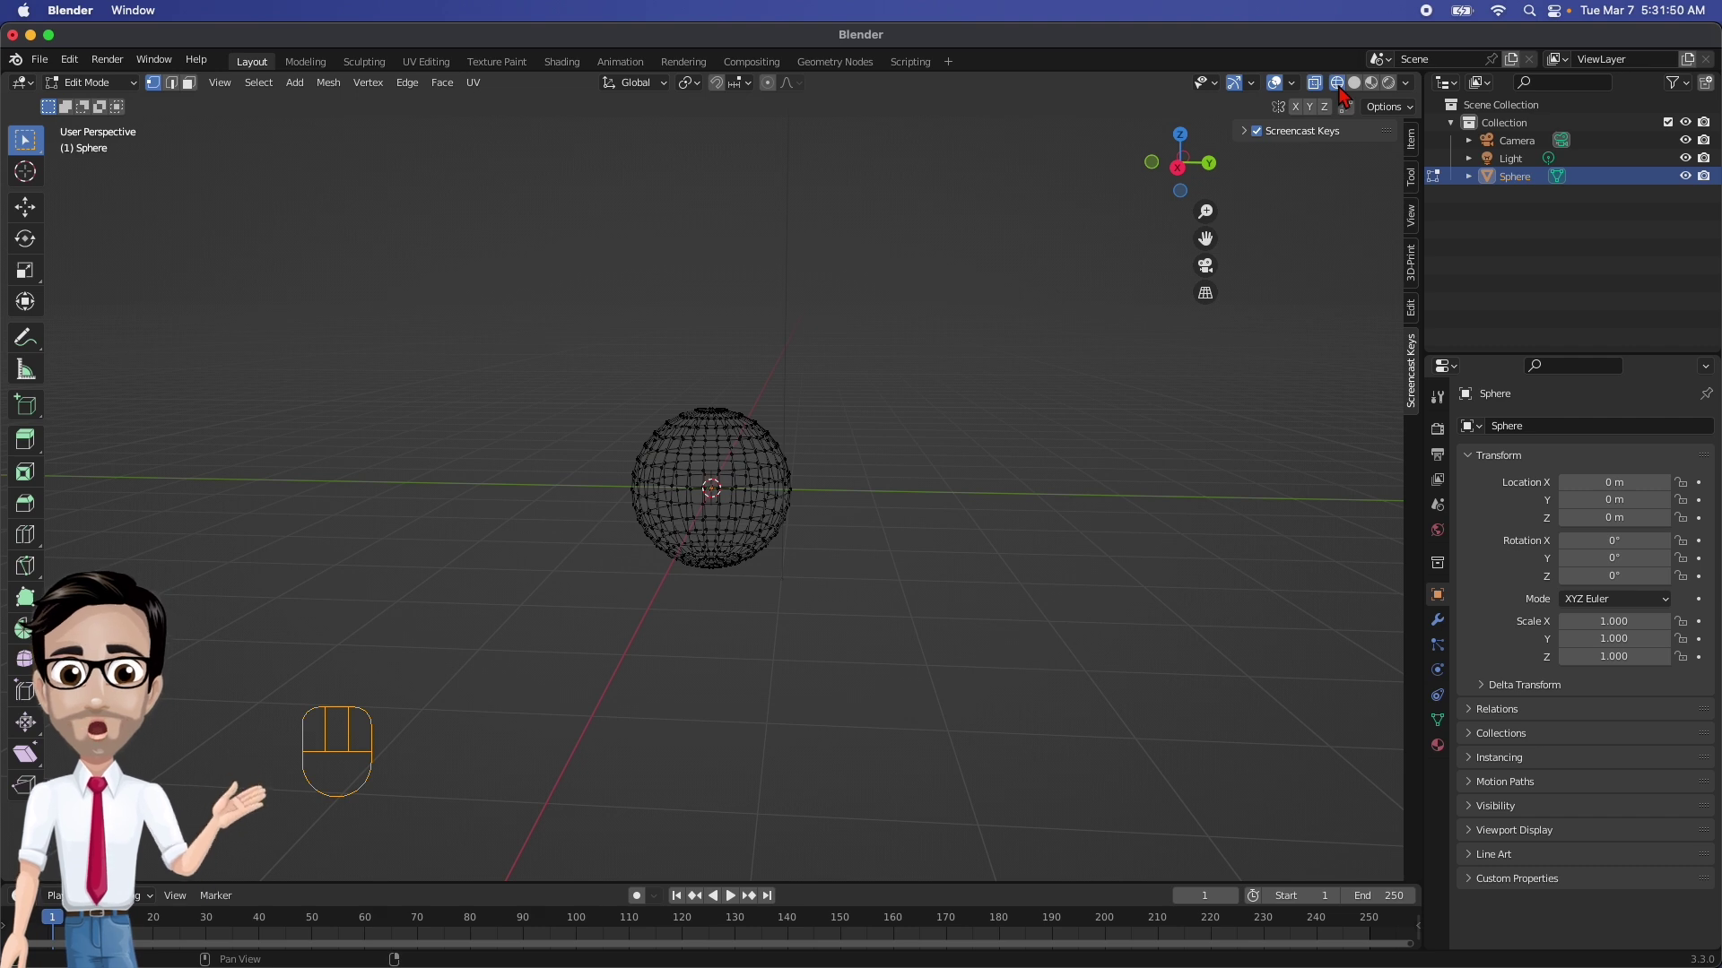
In the right orthographic view, box-select the sphere's central vertical line of vertices from pole to pole
middle_click_drag(637, 536, 654, 525)
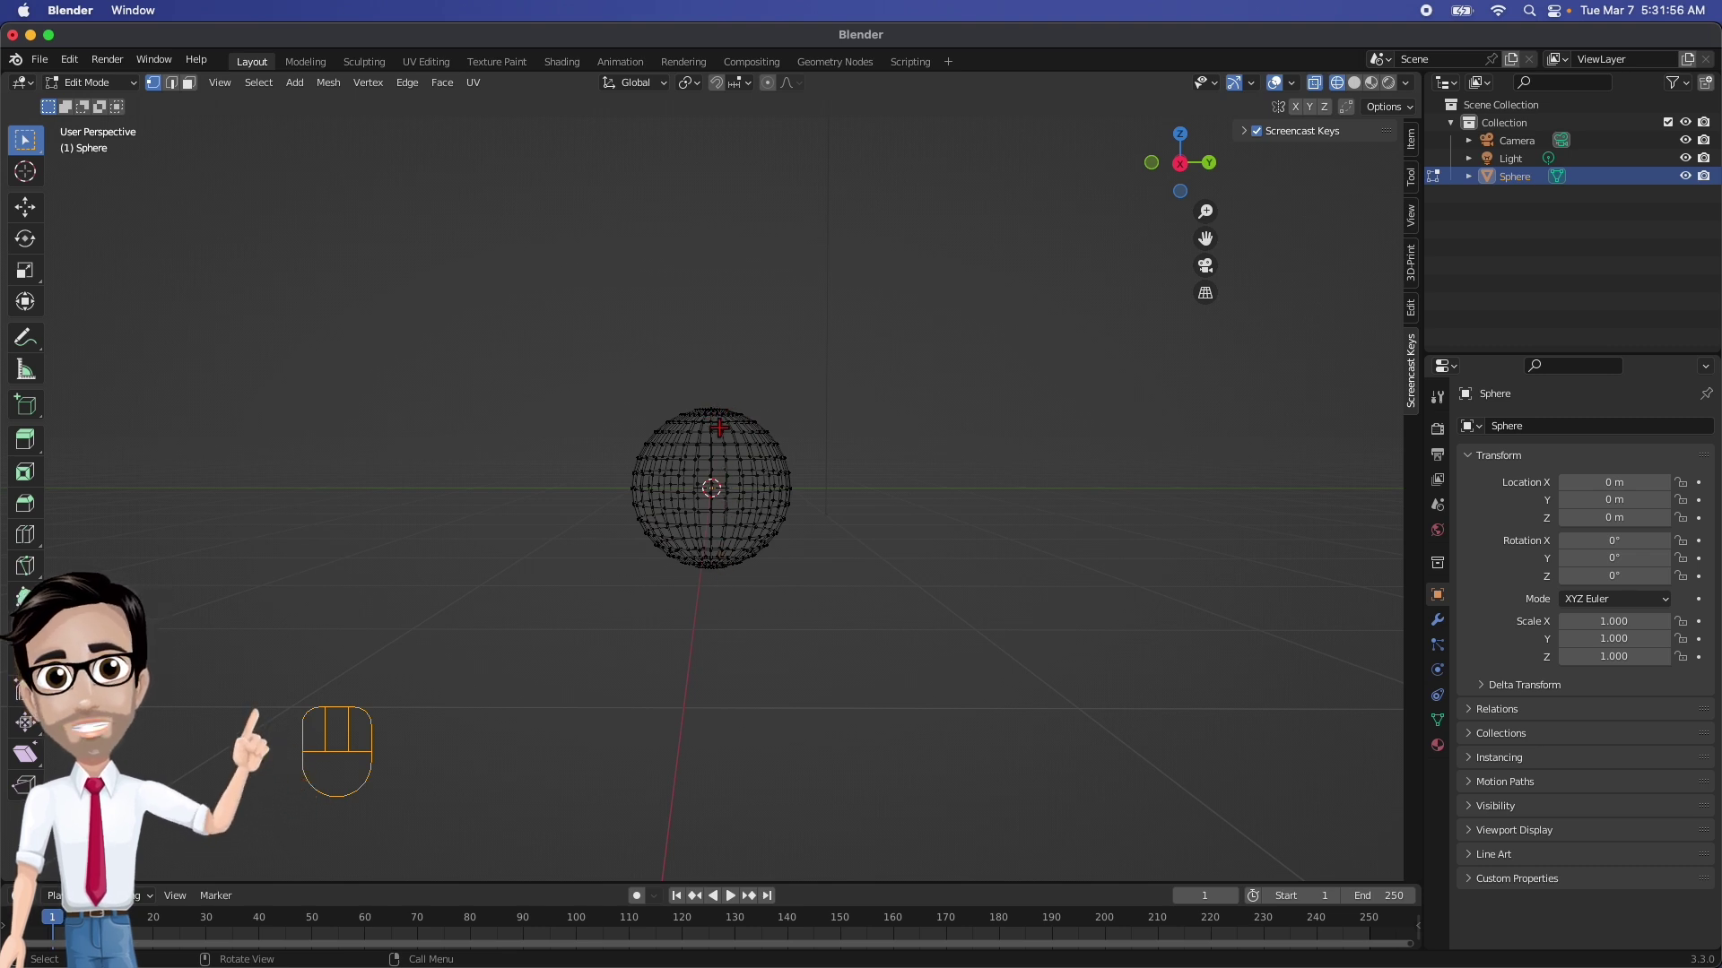
scroll(722, 512, "up", 3)
scroll(715, 505, "up", 2)
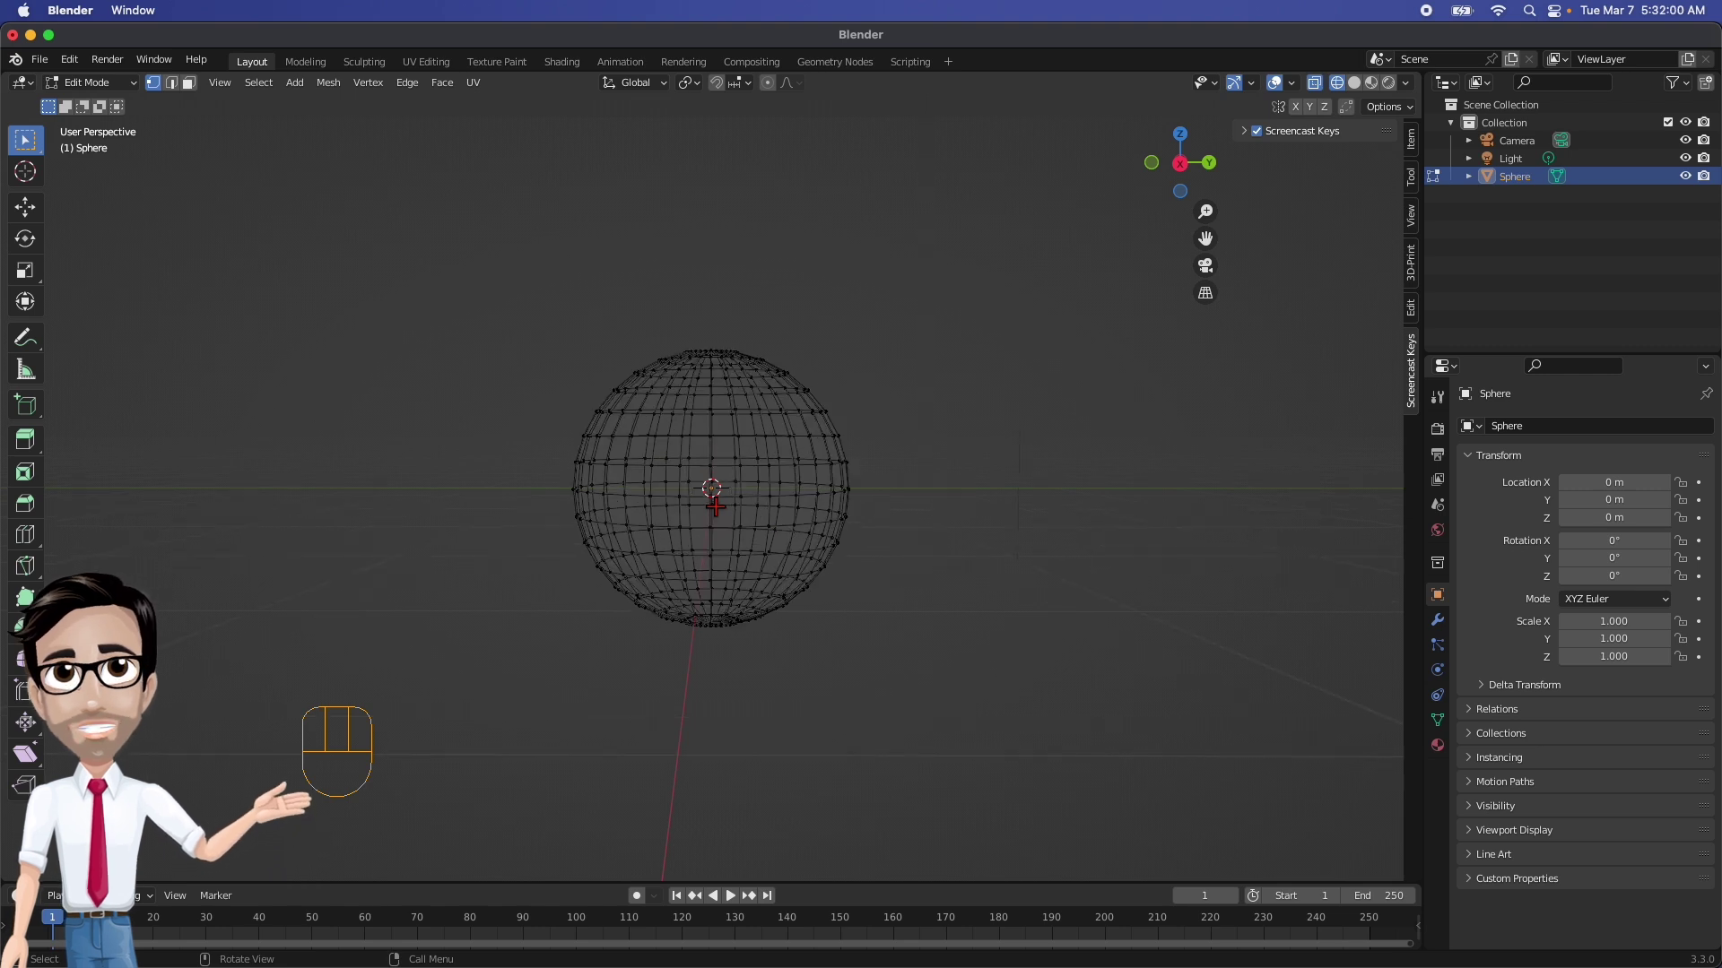
scroll(715, 505, "up", 3)
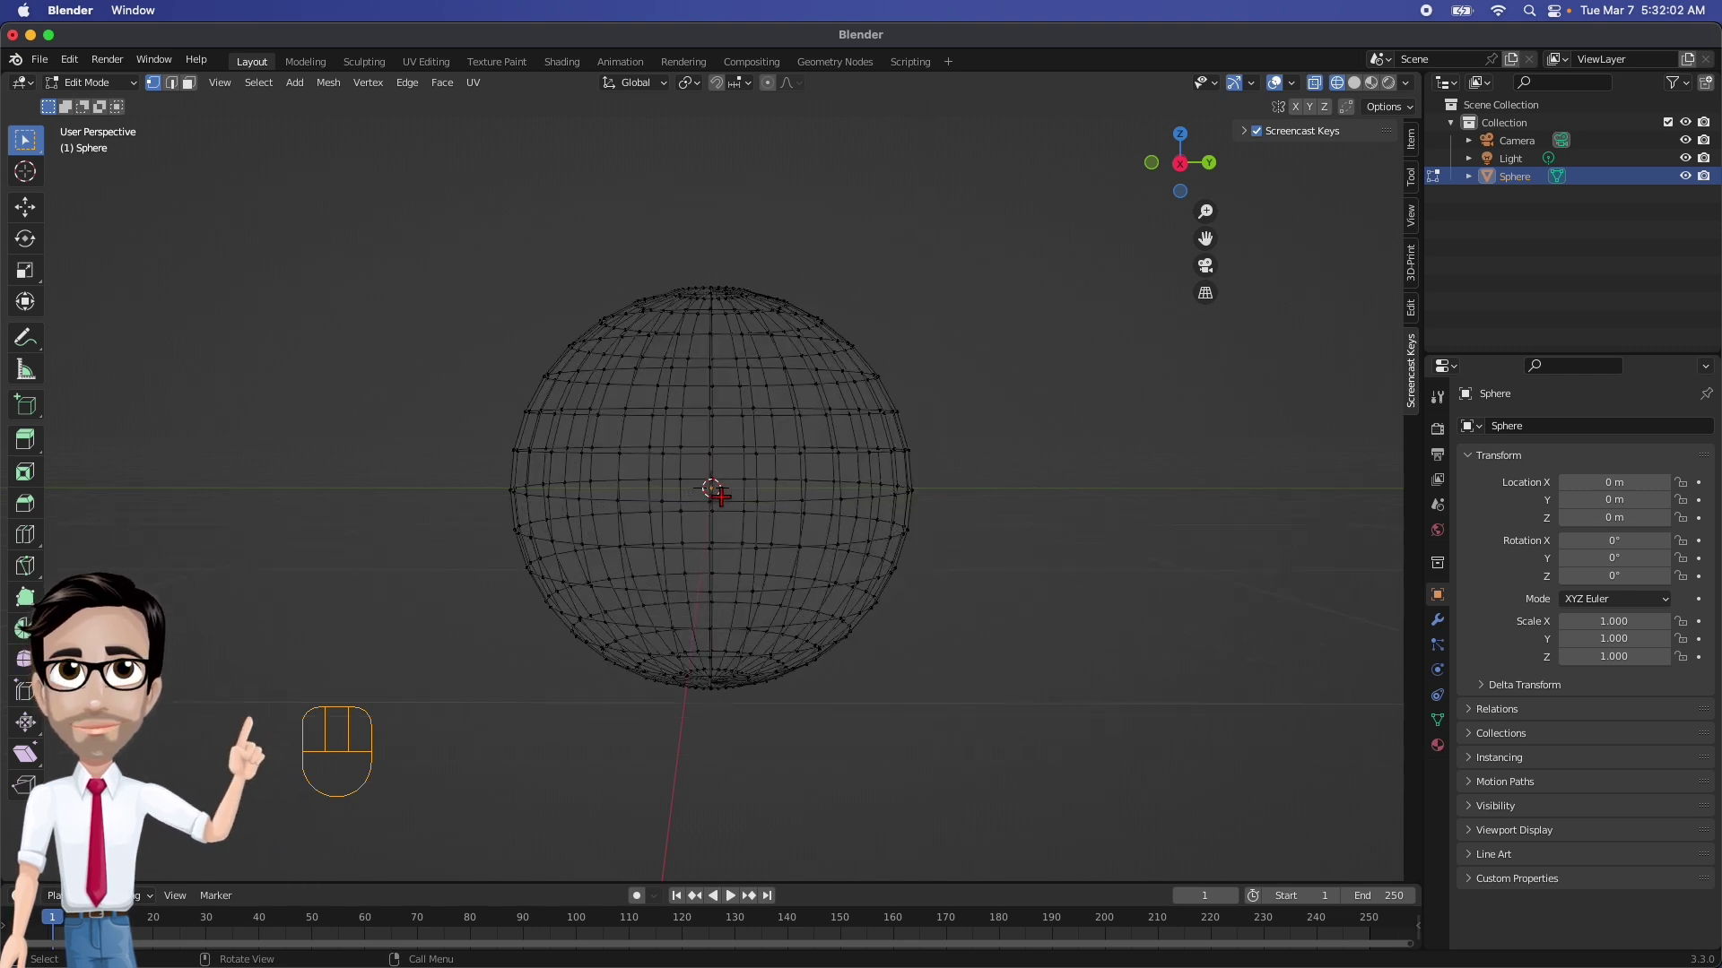
scroll(711, 489, "down", 2)
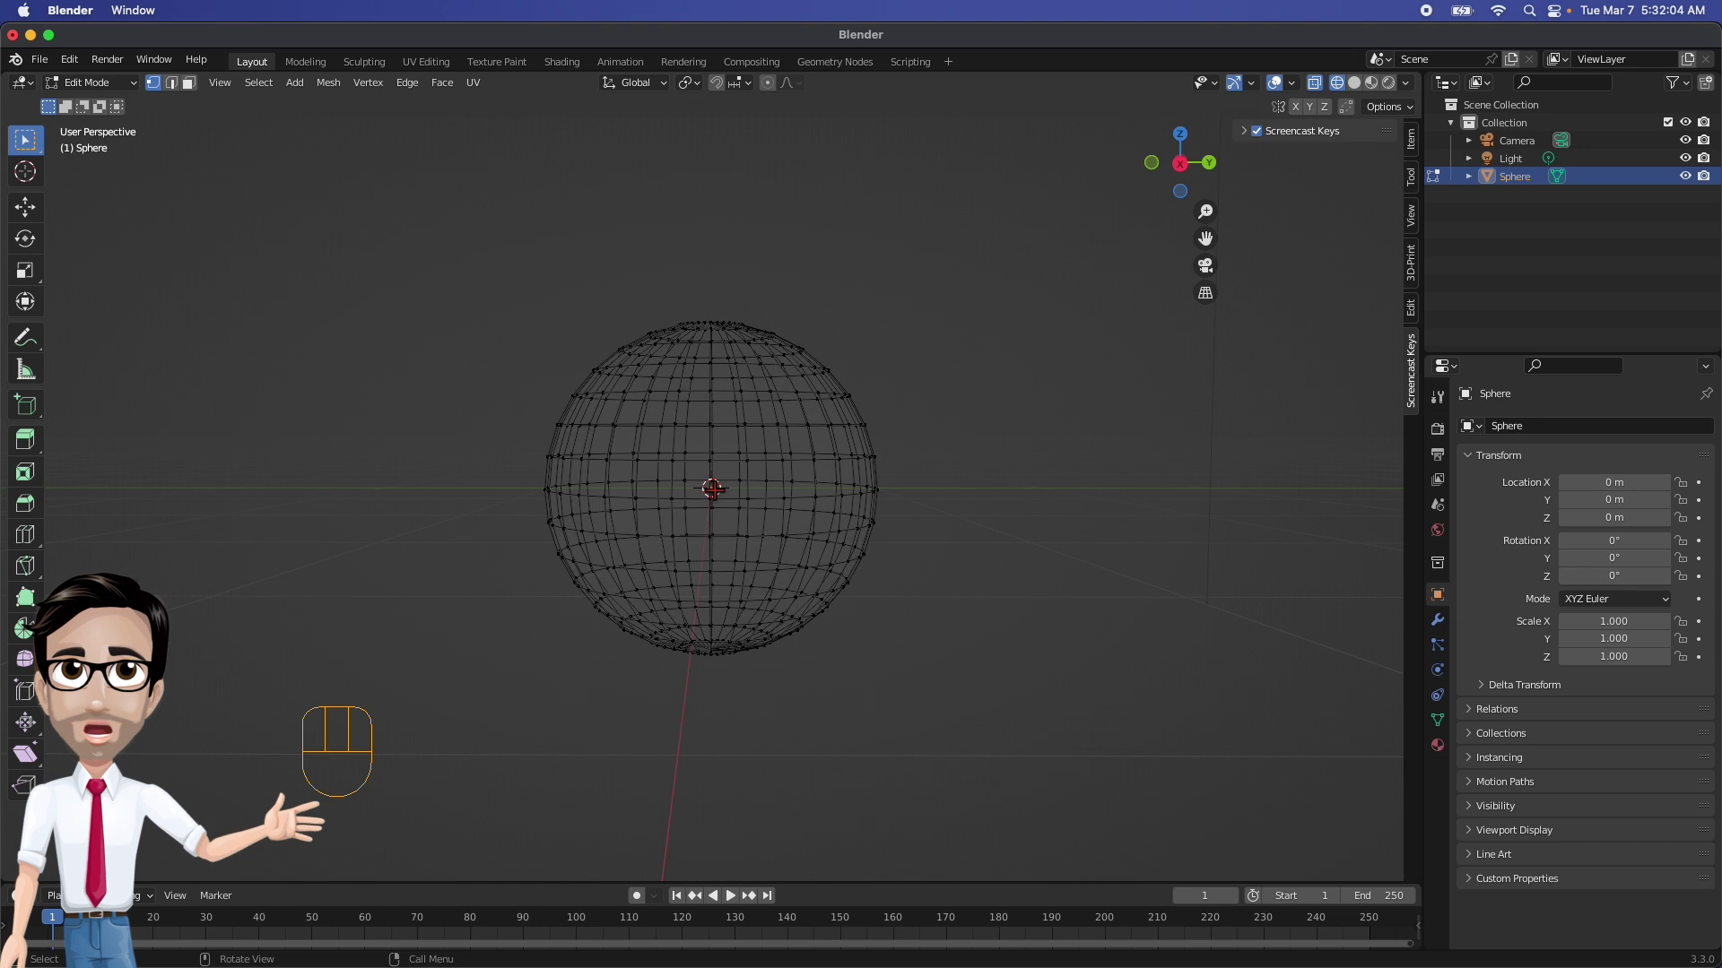
scroll(713, 488, "down", 1)
scroll(713, 489, "up", 1)
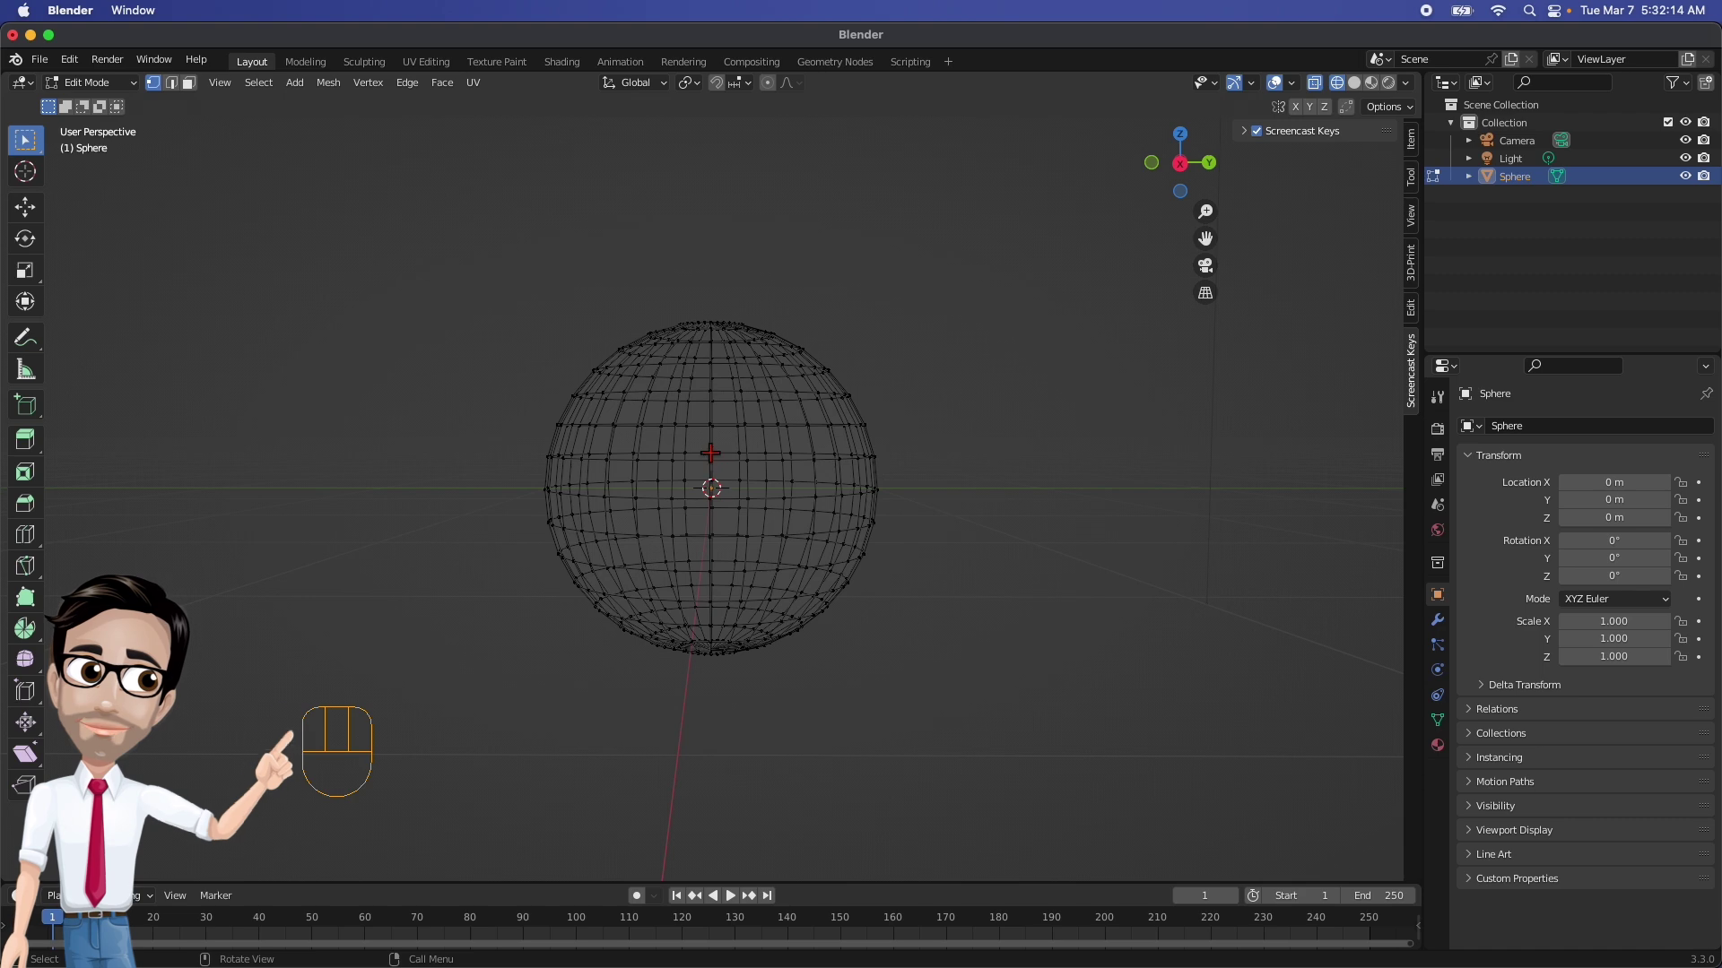
middle_click_drag(710, 453, 742, 471)
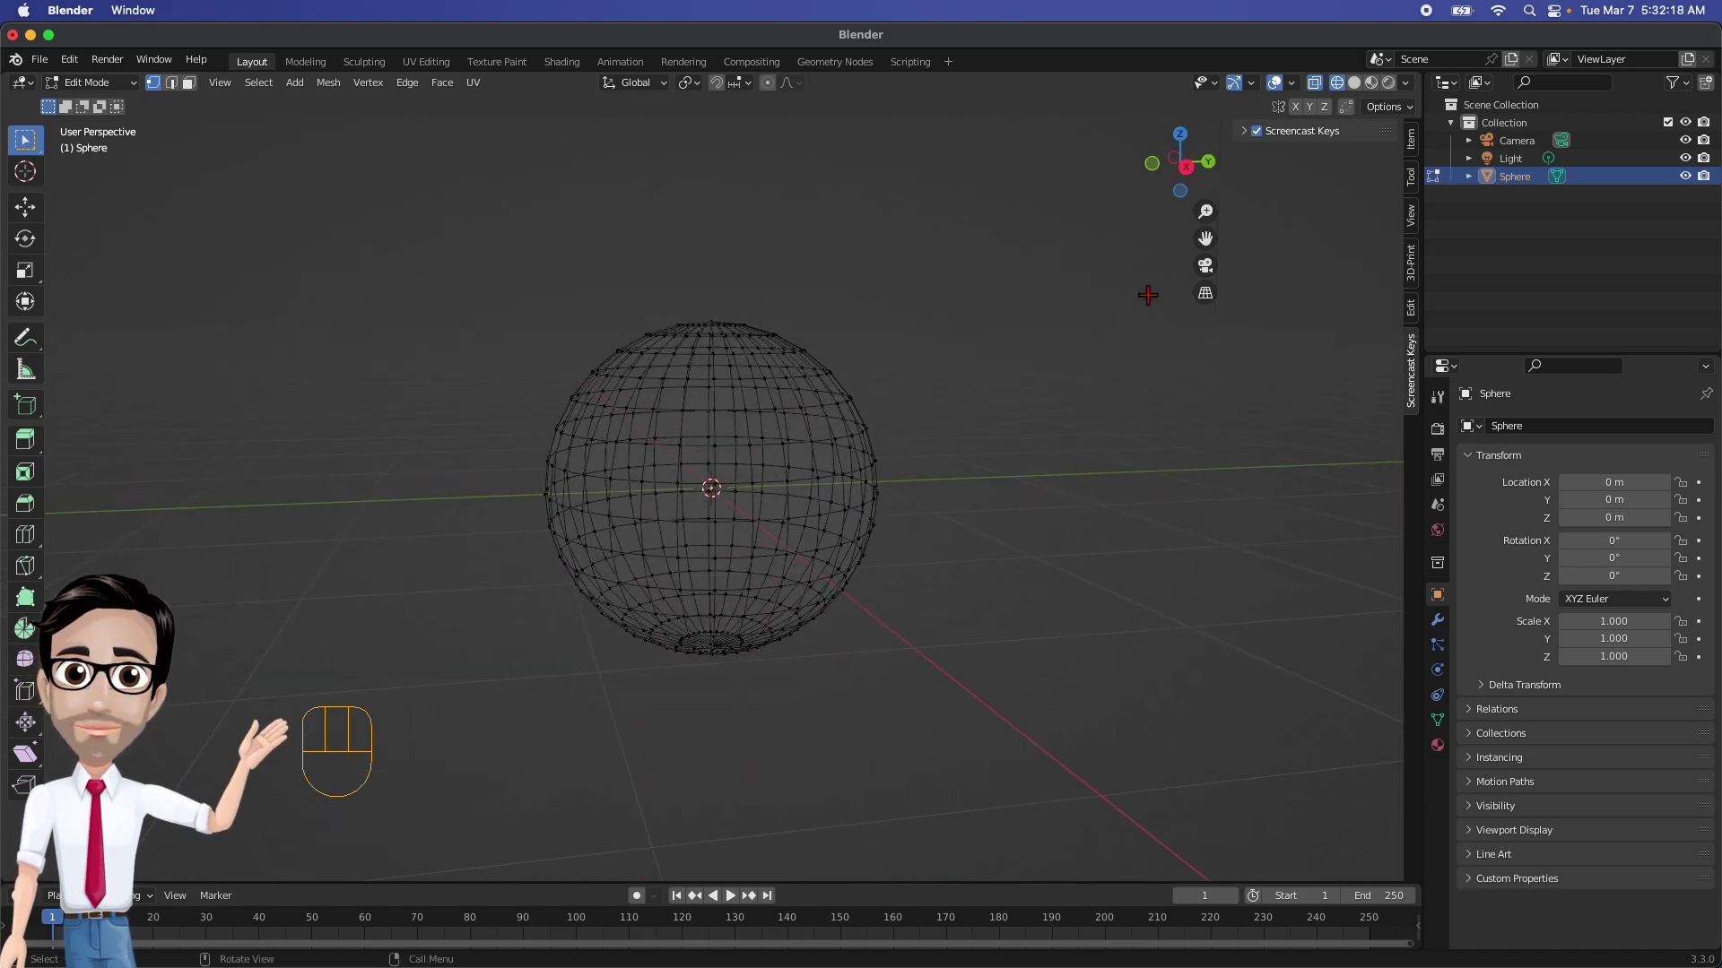
left_click(1186, 168)
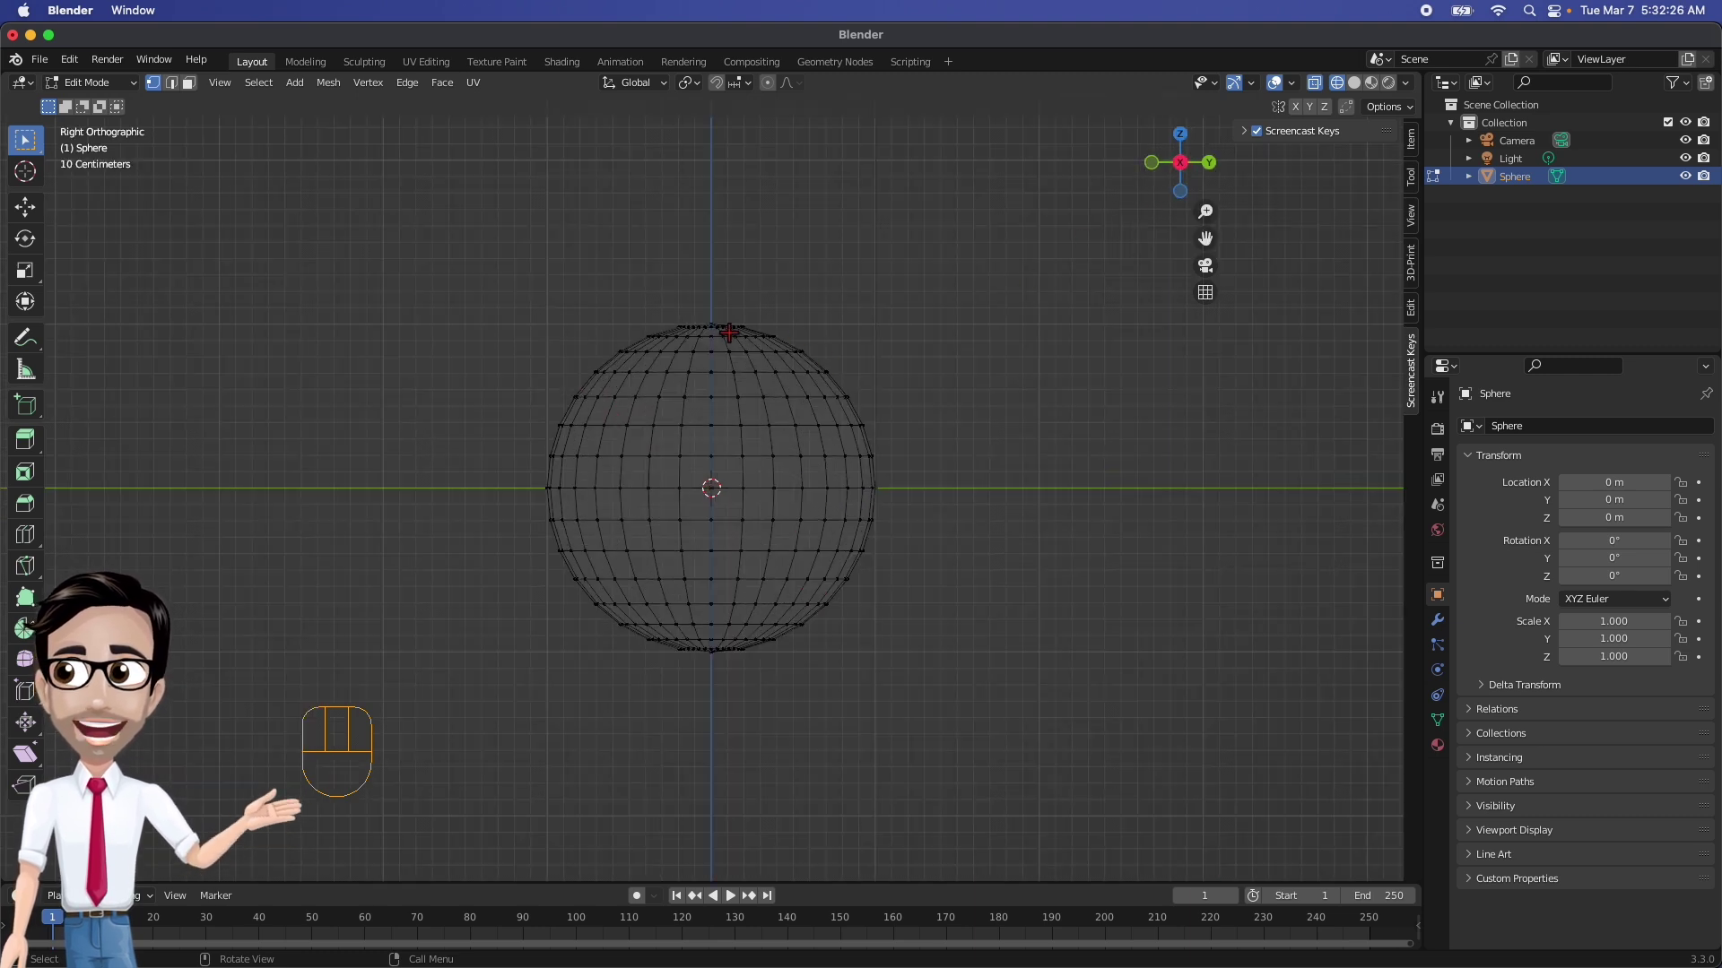
left_click_drag(708, 319, 714, 661)
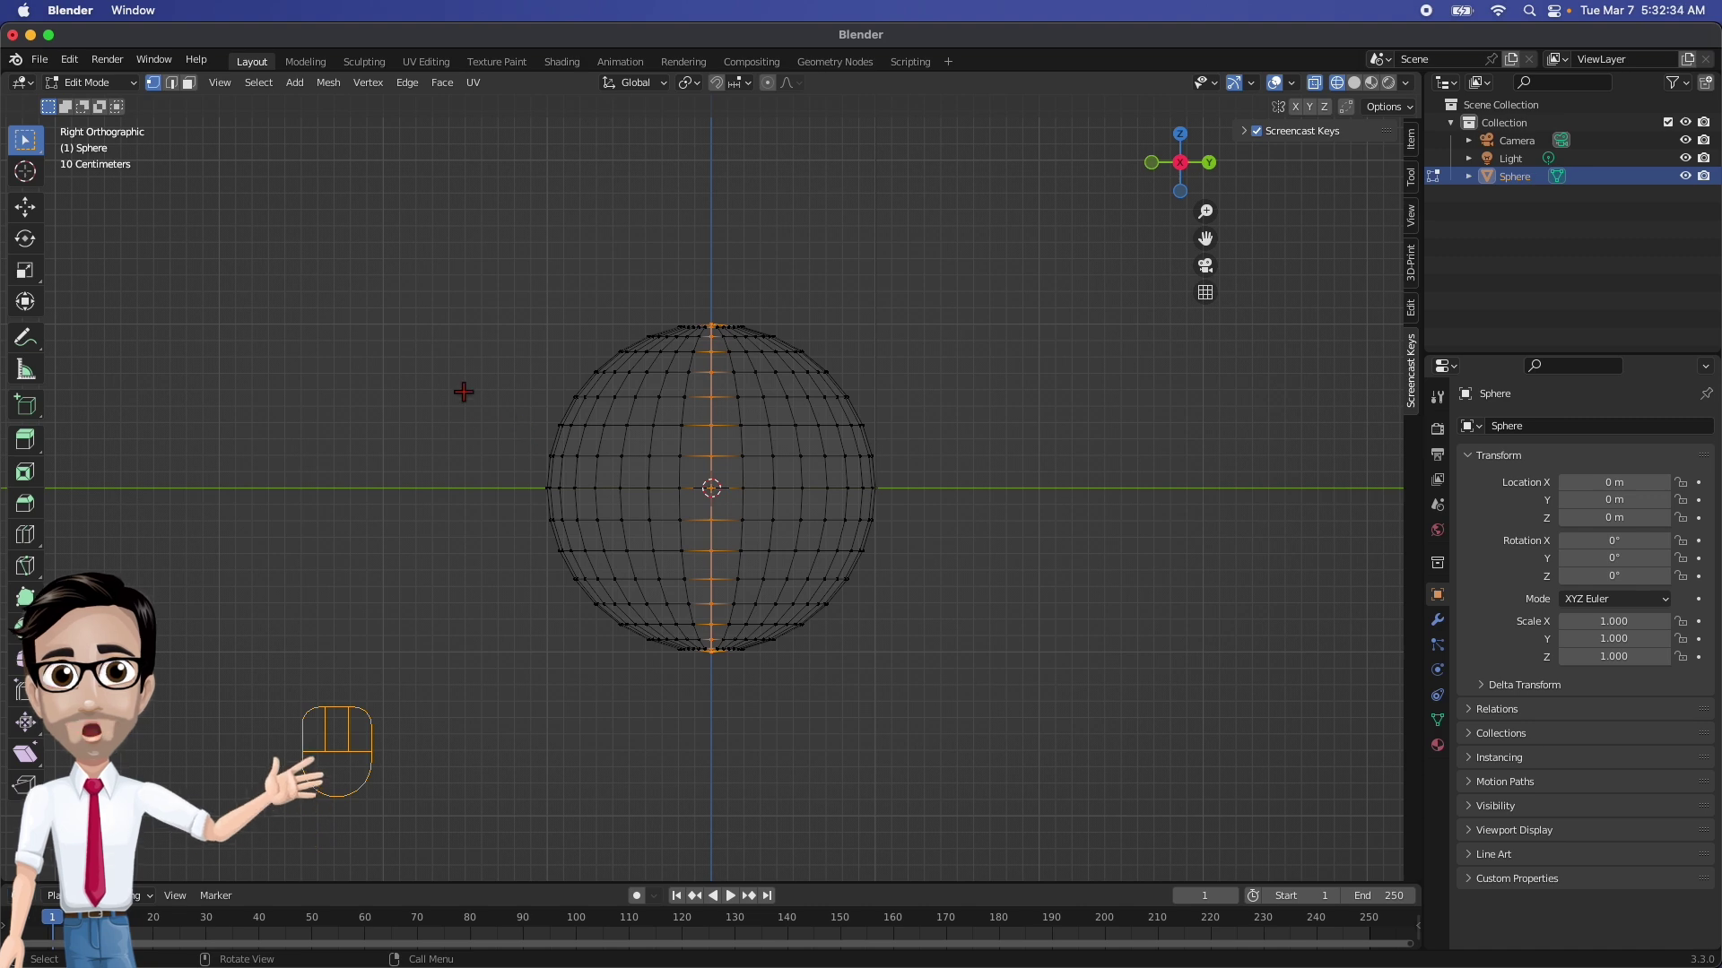
Switch to edge selection and enable proportional editing with the Root falloff
left_click(173, 84)
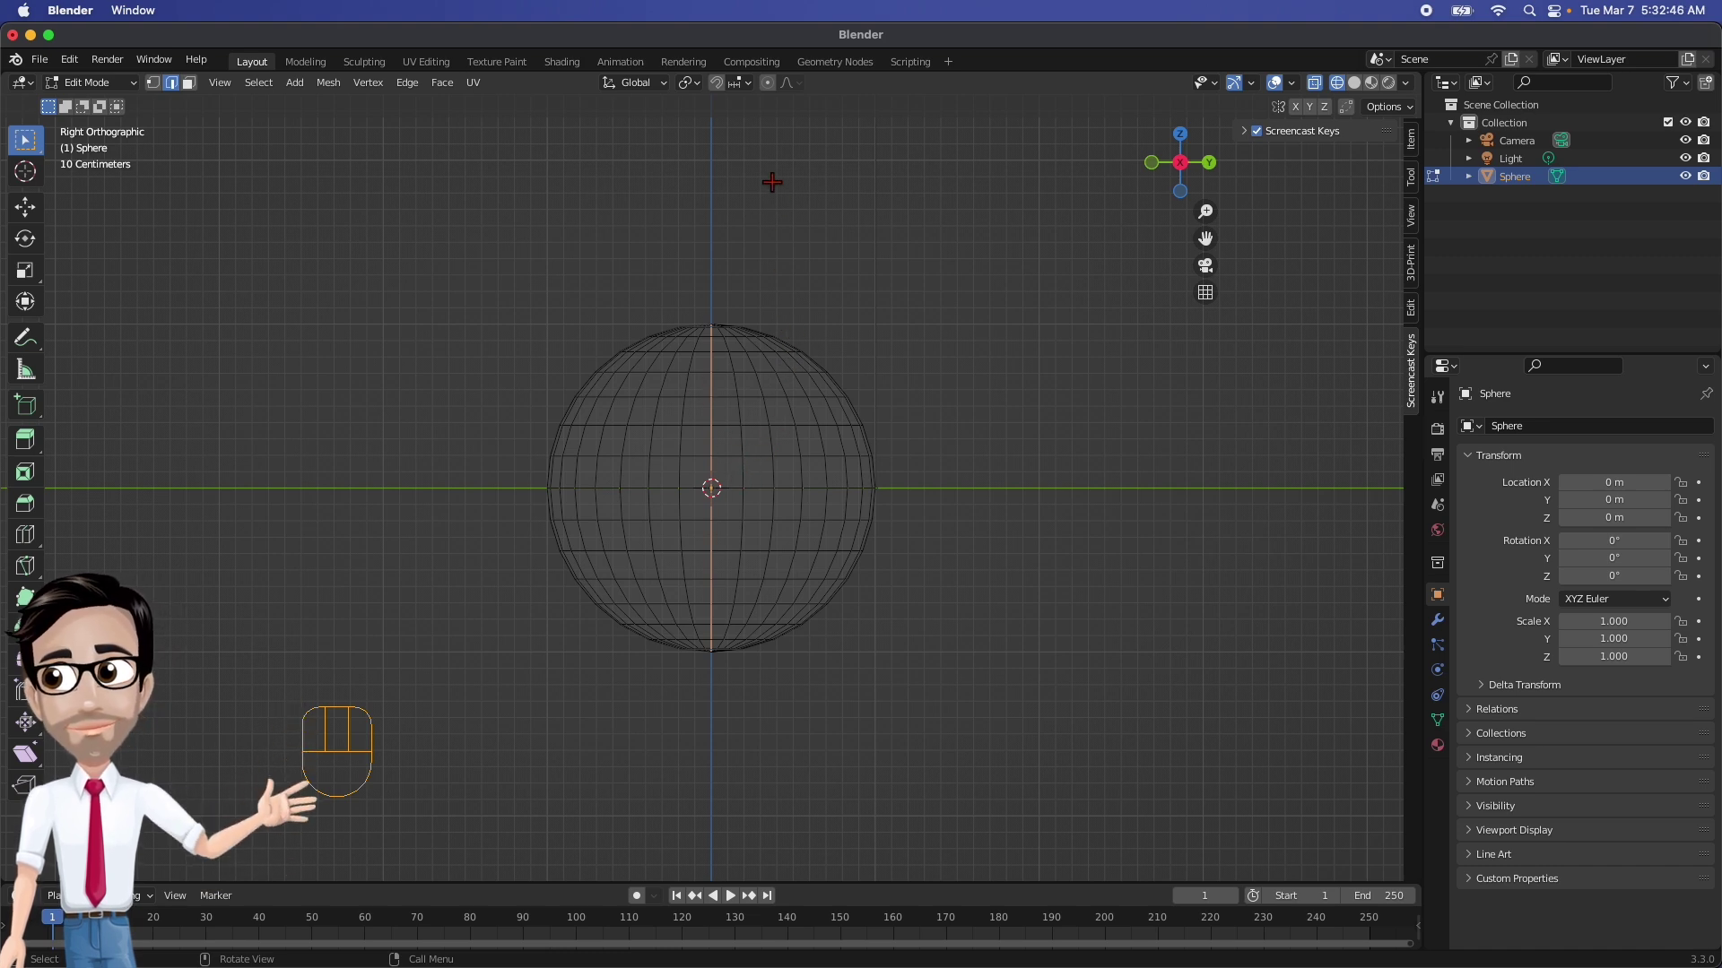
left_click(768, 84)
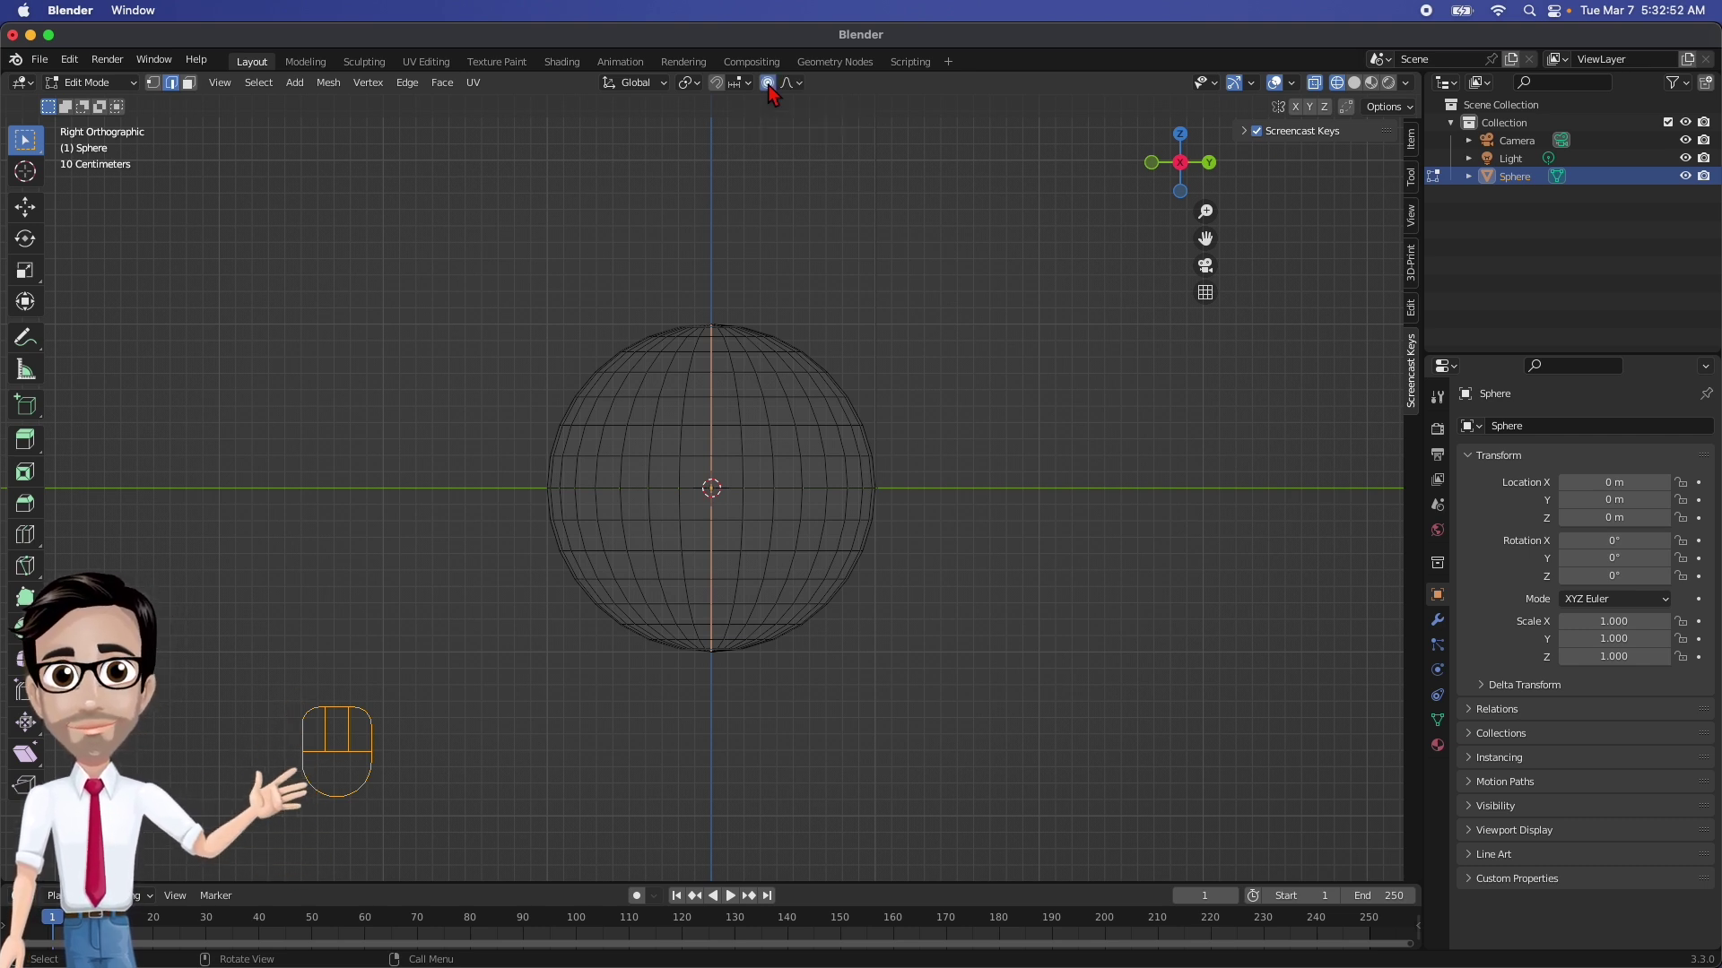
left_click(795, 84)
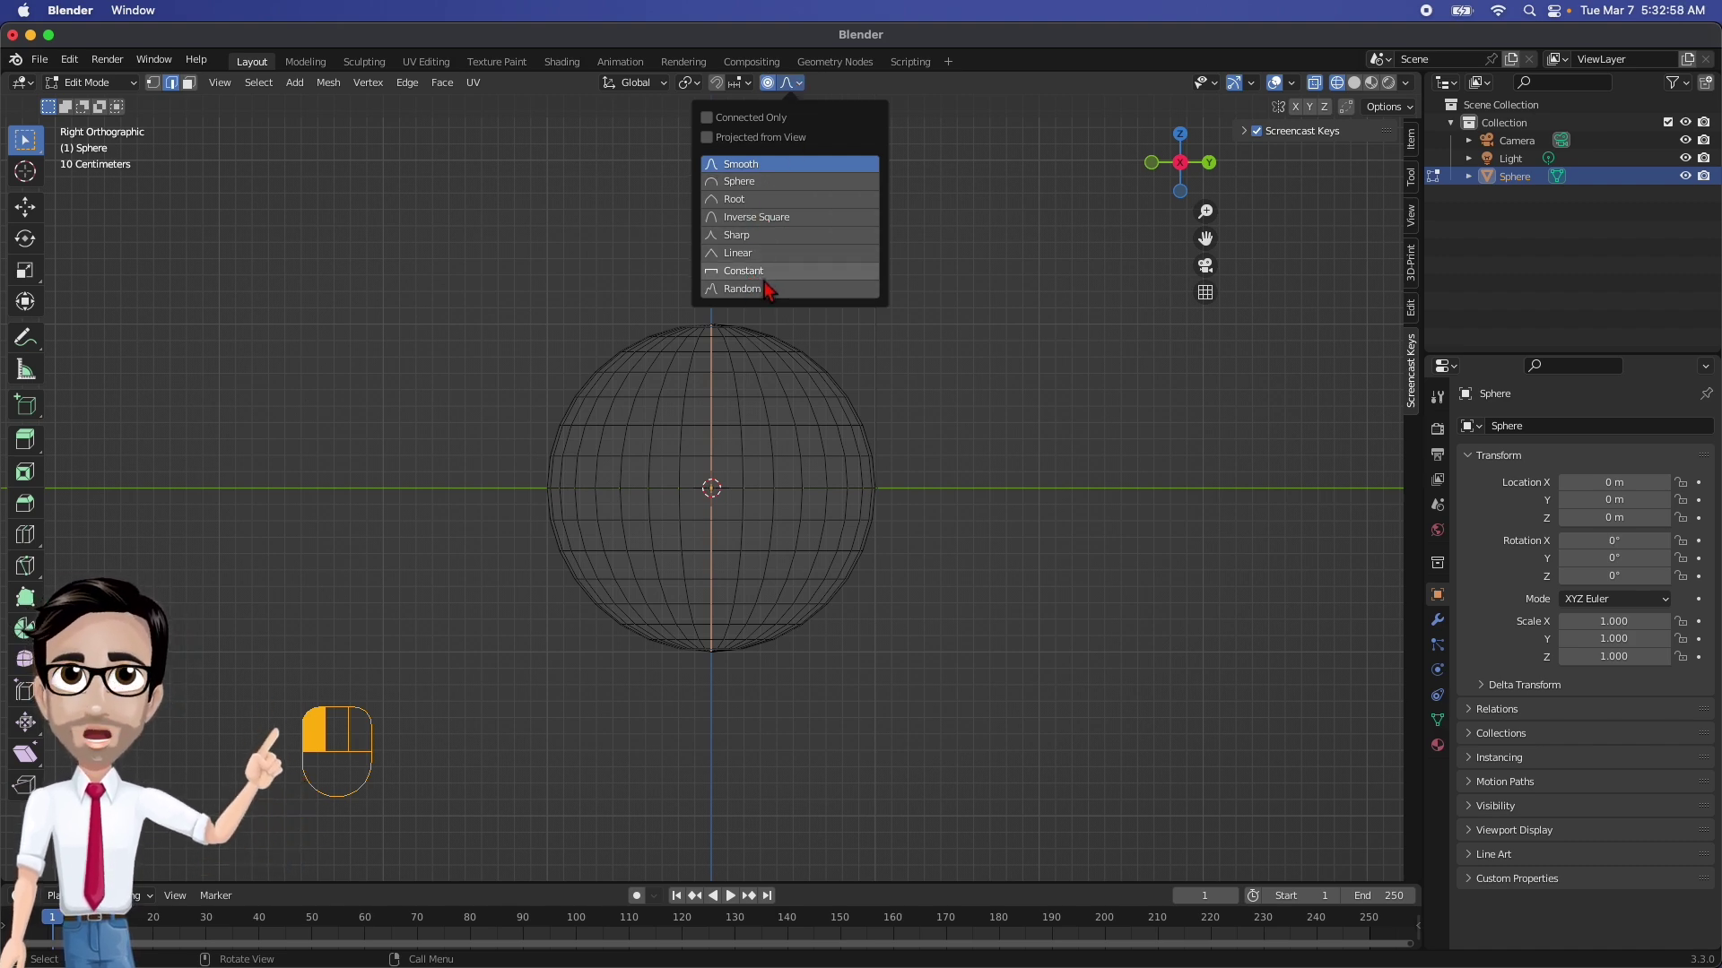
left_click(798, 83)
left_click(796, 201)
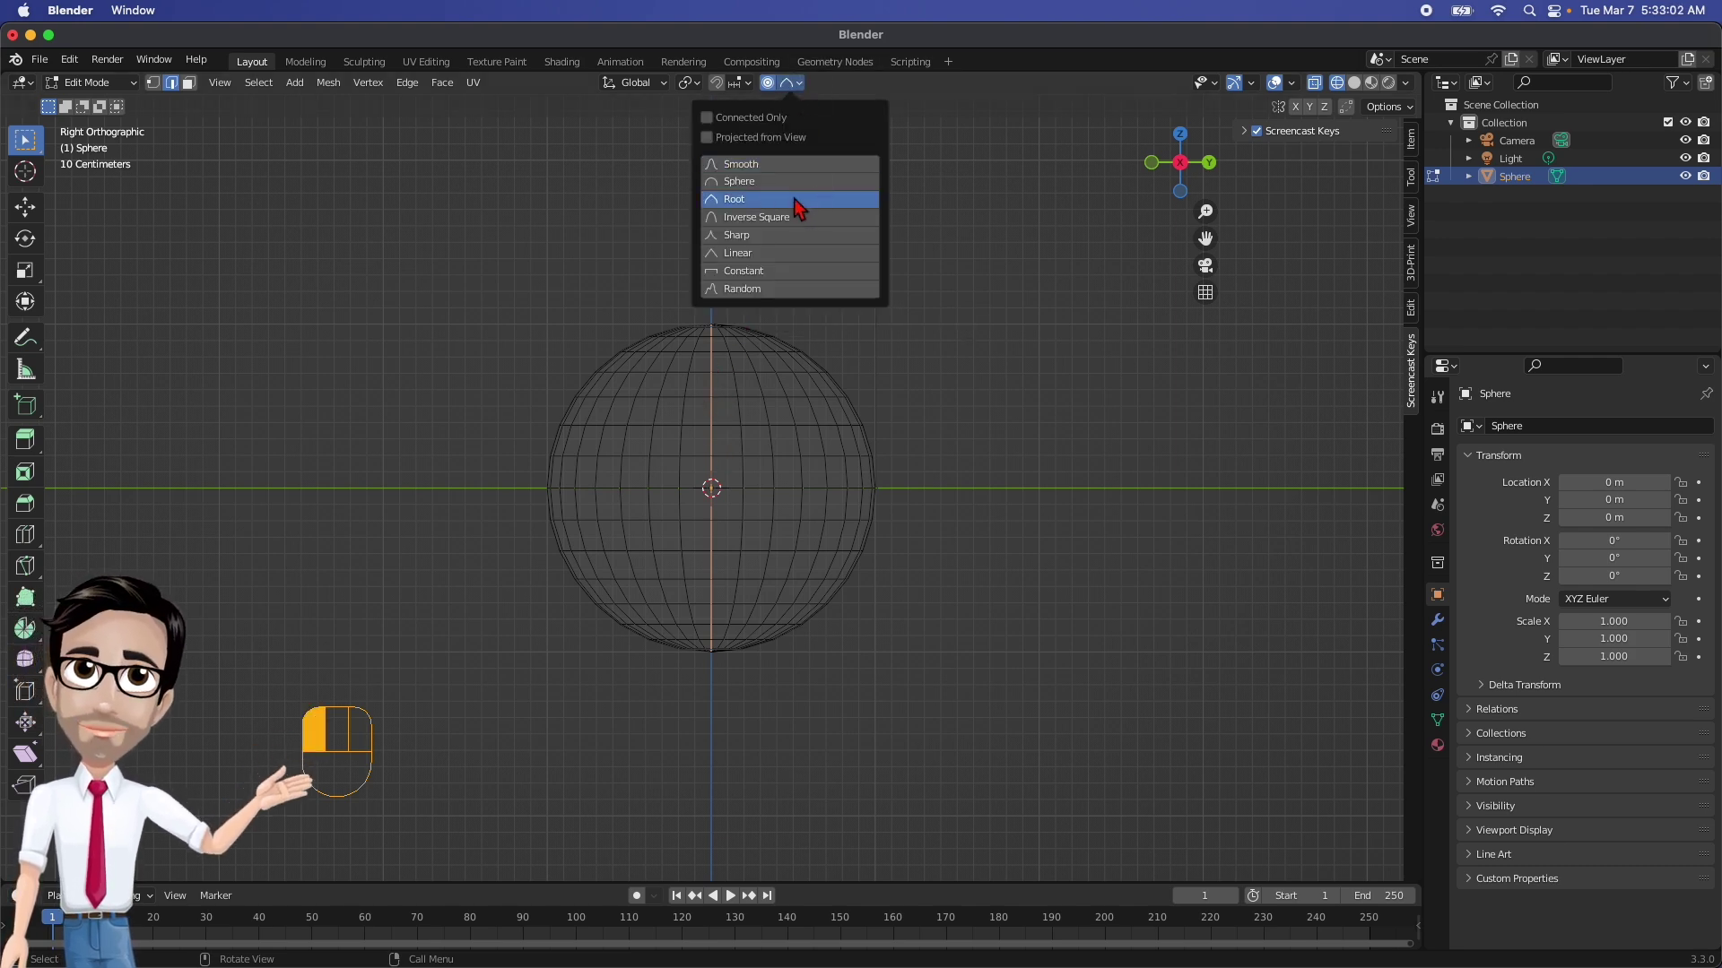
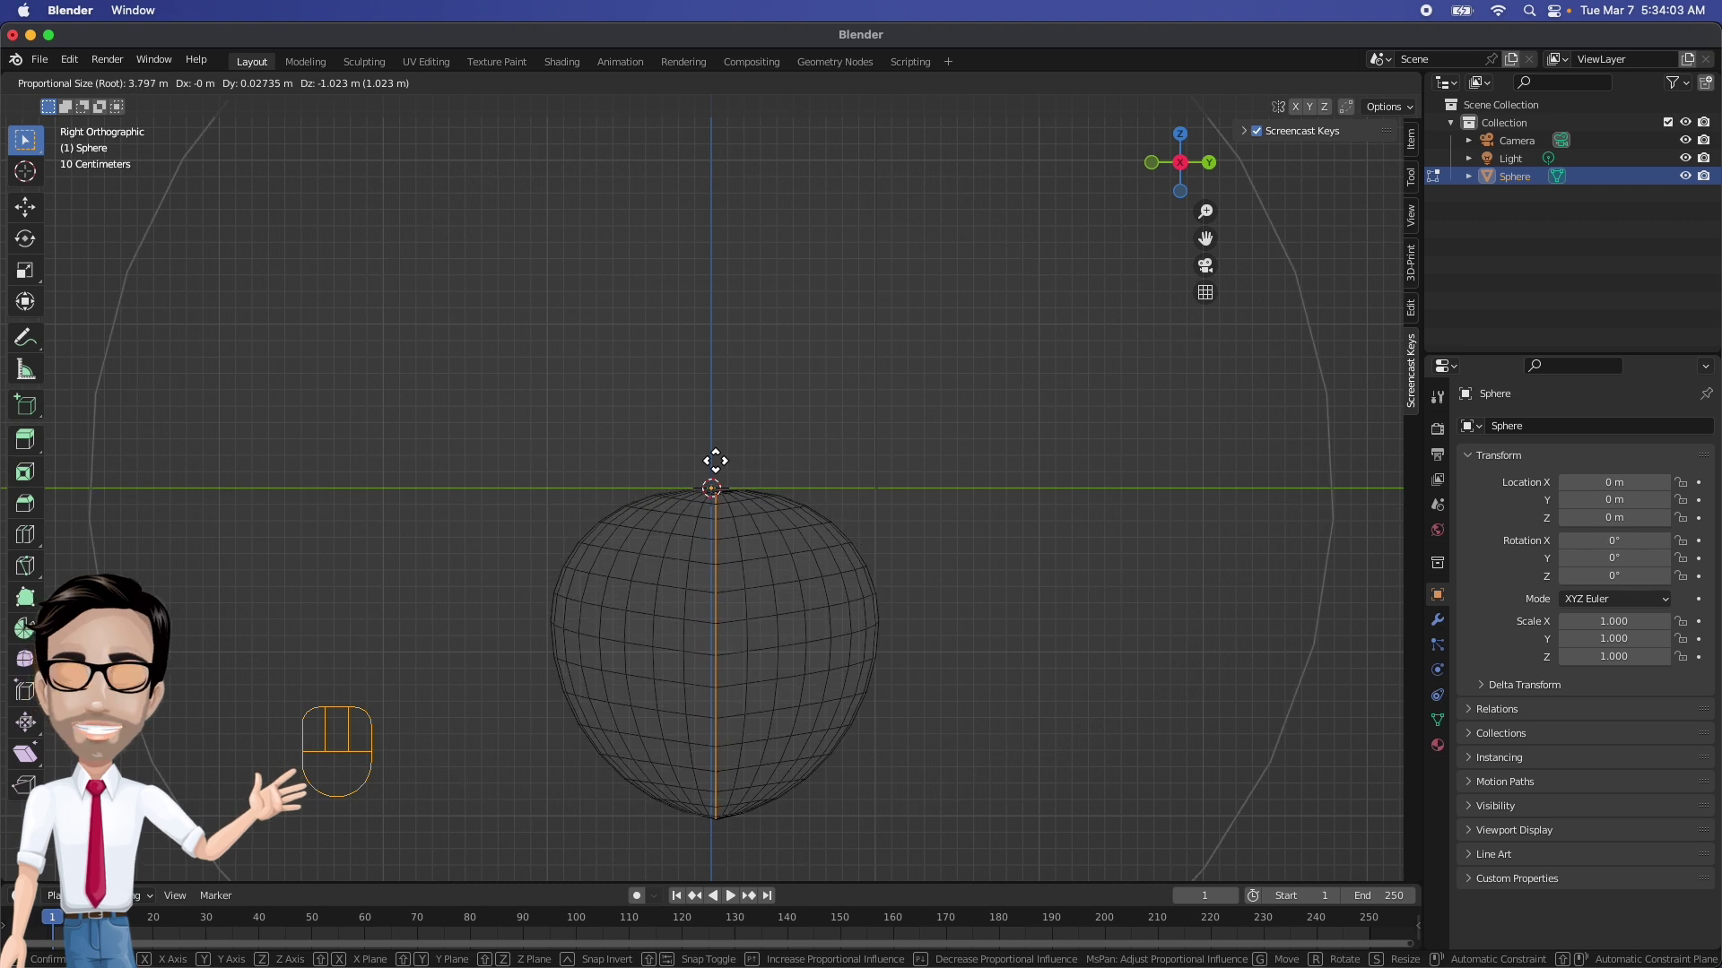
Try different proportional influence sizes while moving the central edges, ending with a radius of about 1.95 m
scroll(715, 460, "up", 12)
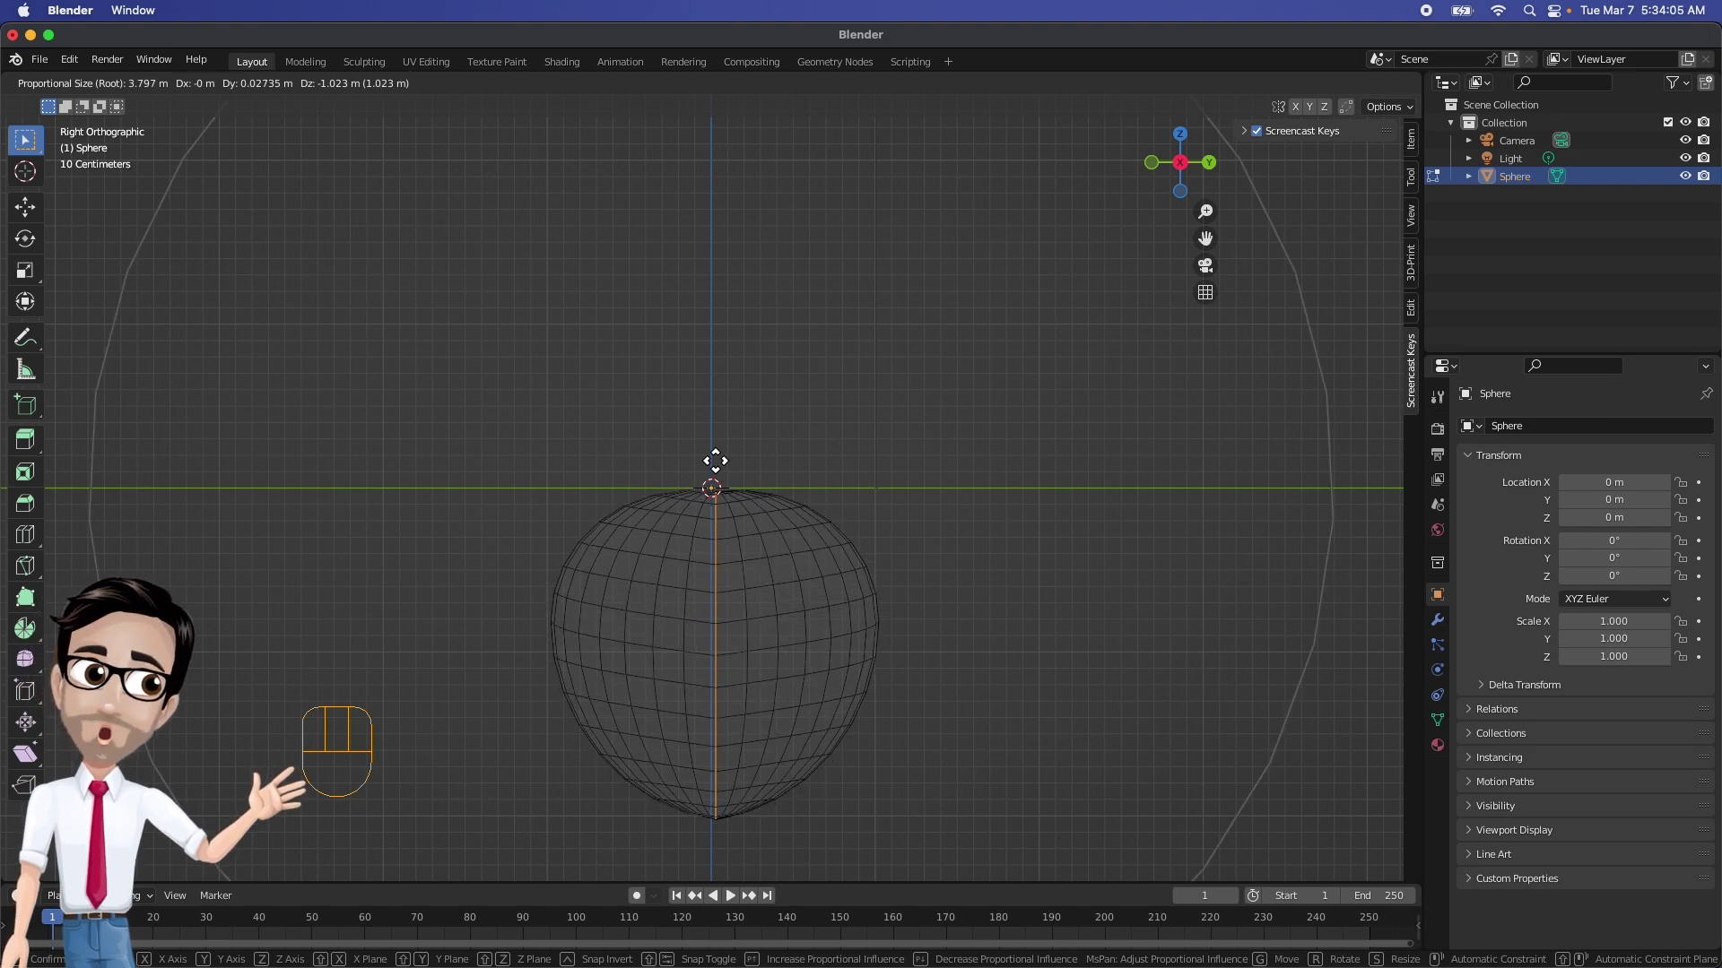
scroll(715, 460, "up", 1)
scroll(715, 461, "up", 9)
scroll(715, 461, "down", 3)
scroll(715, 461, "up", 3)
scroll(715, 460, "down", 3)
scroll(715, 461, "up", 4)
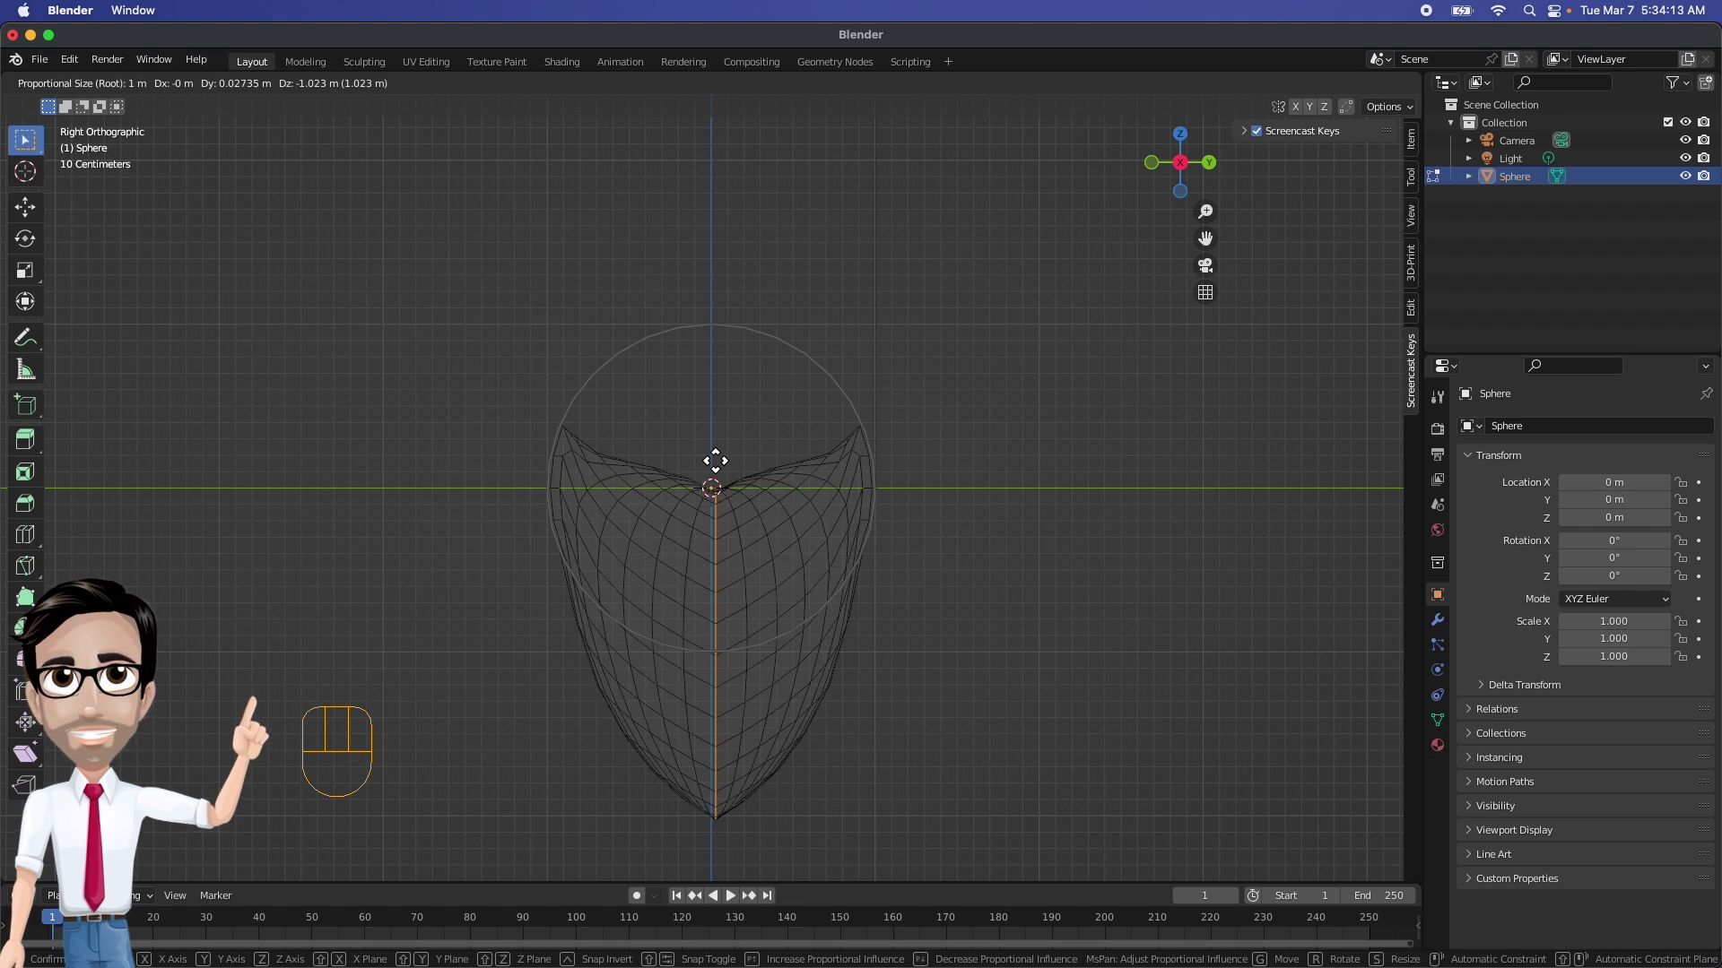
scroll(717, 492, "down", 4)
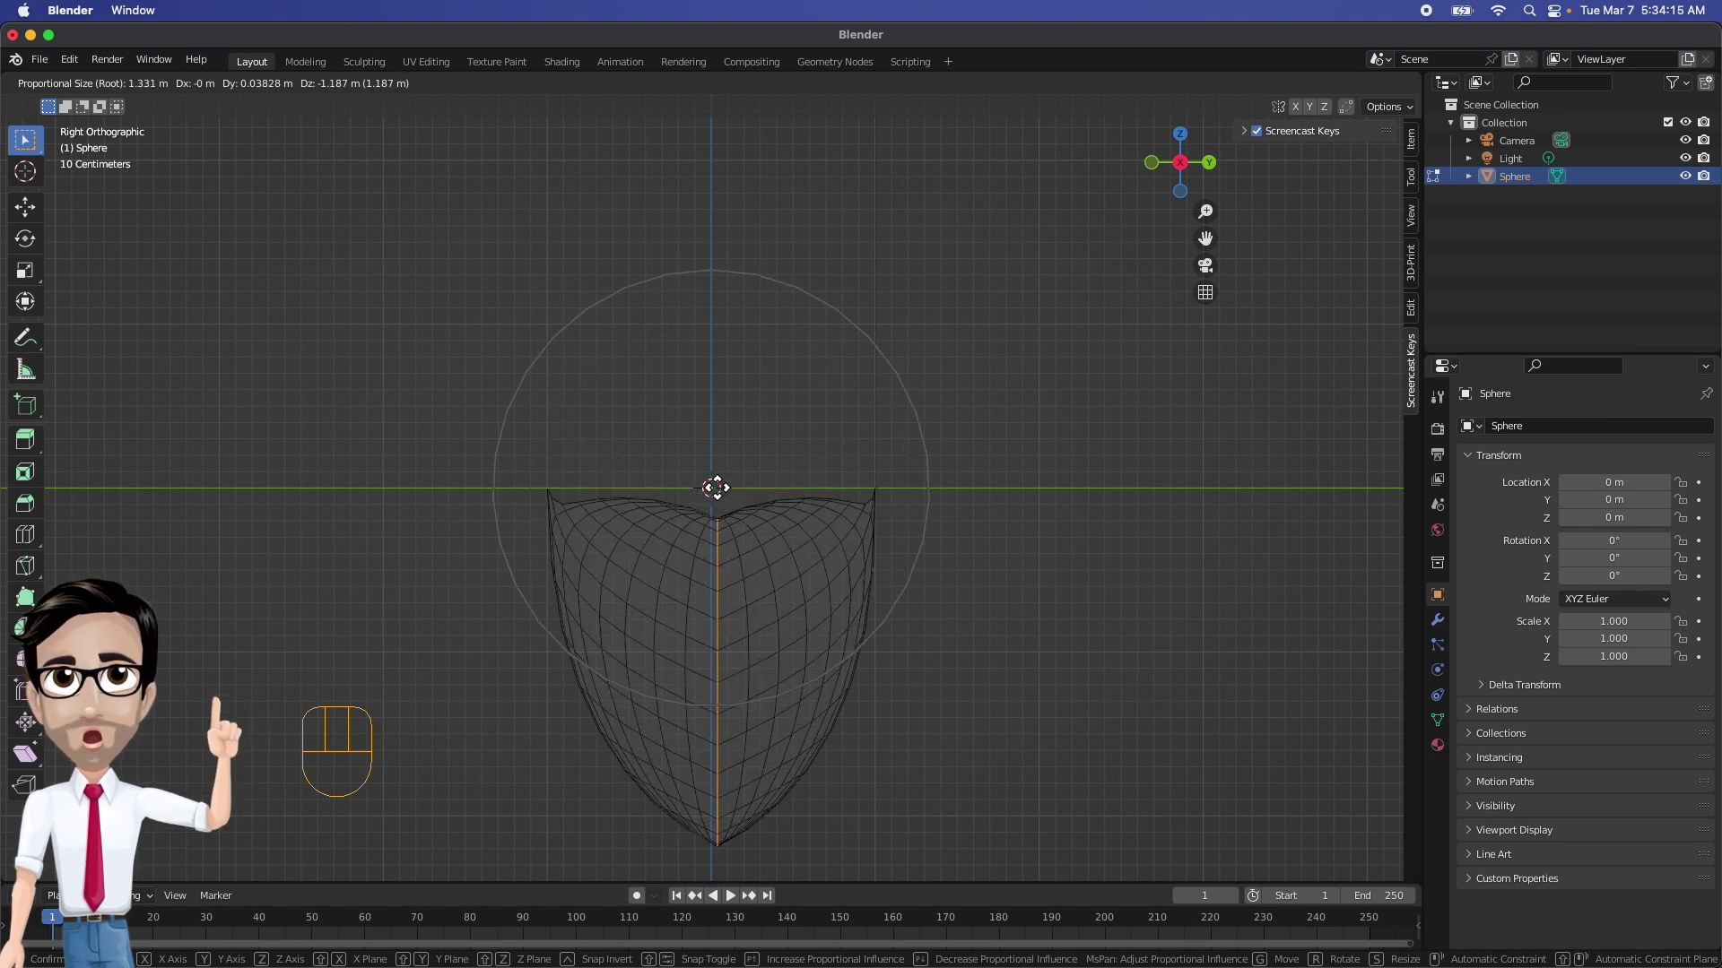
scroll(722, 518, "up", 4)
scroll(719, 518, "down", 7)
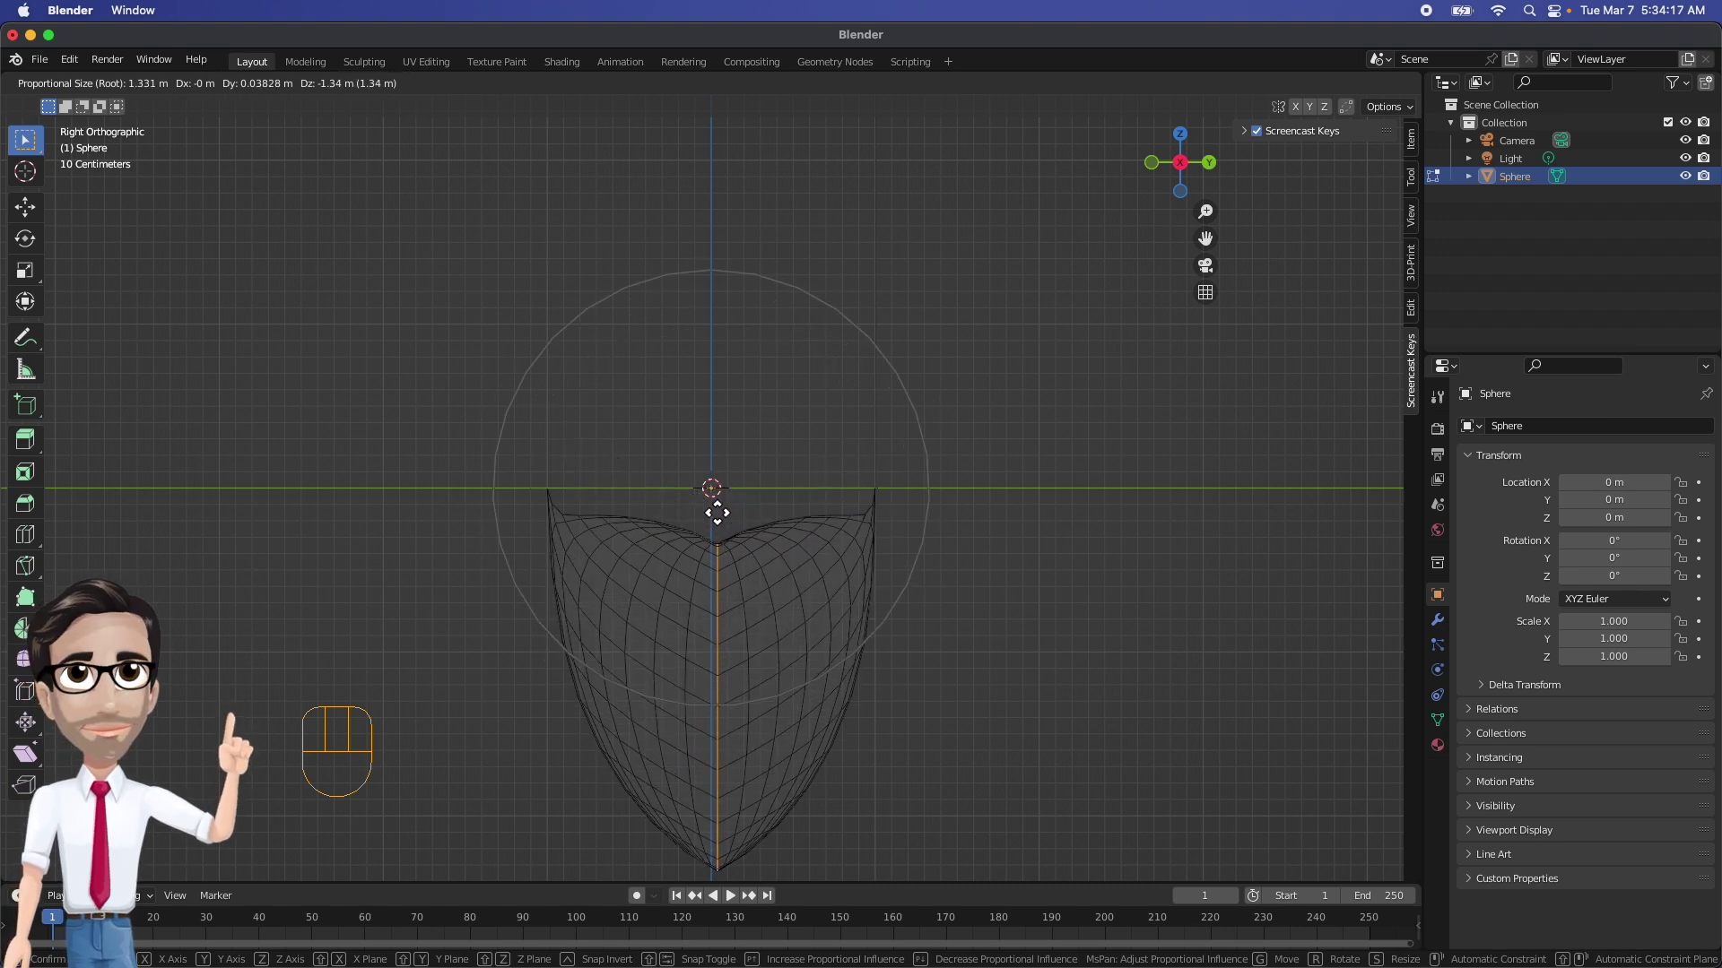
scroll(718, 513, "up", 11)
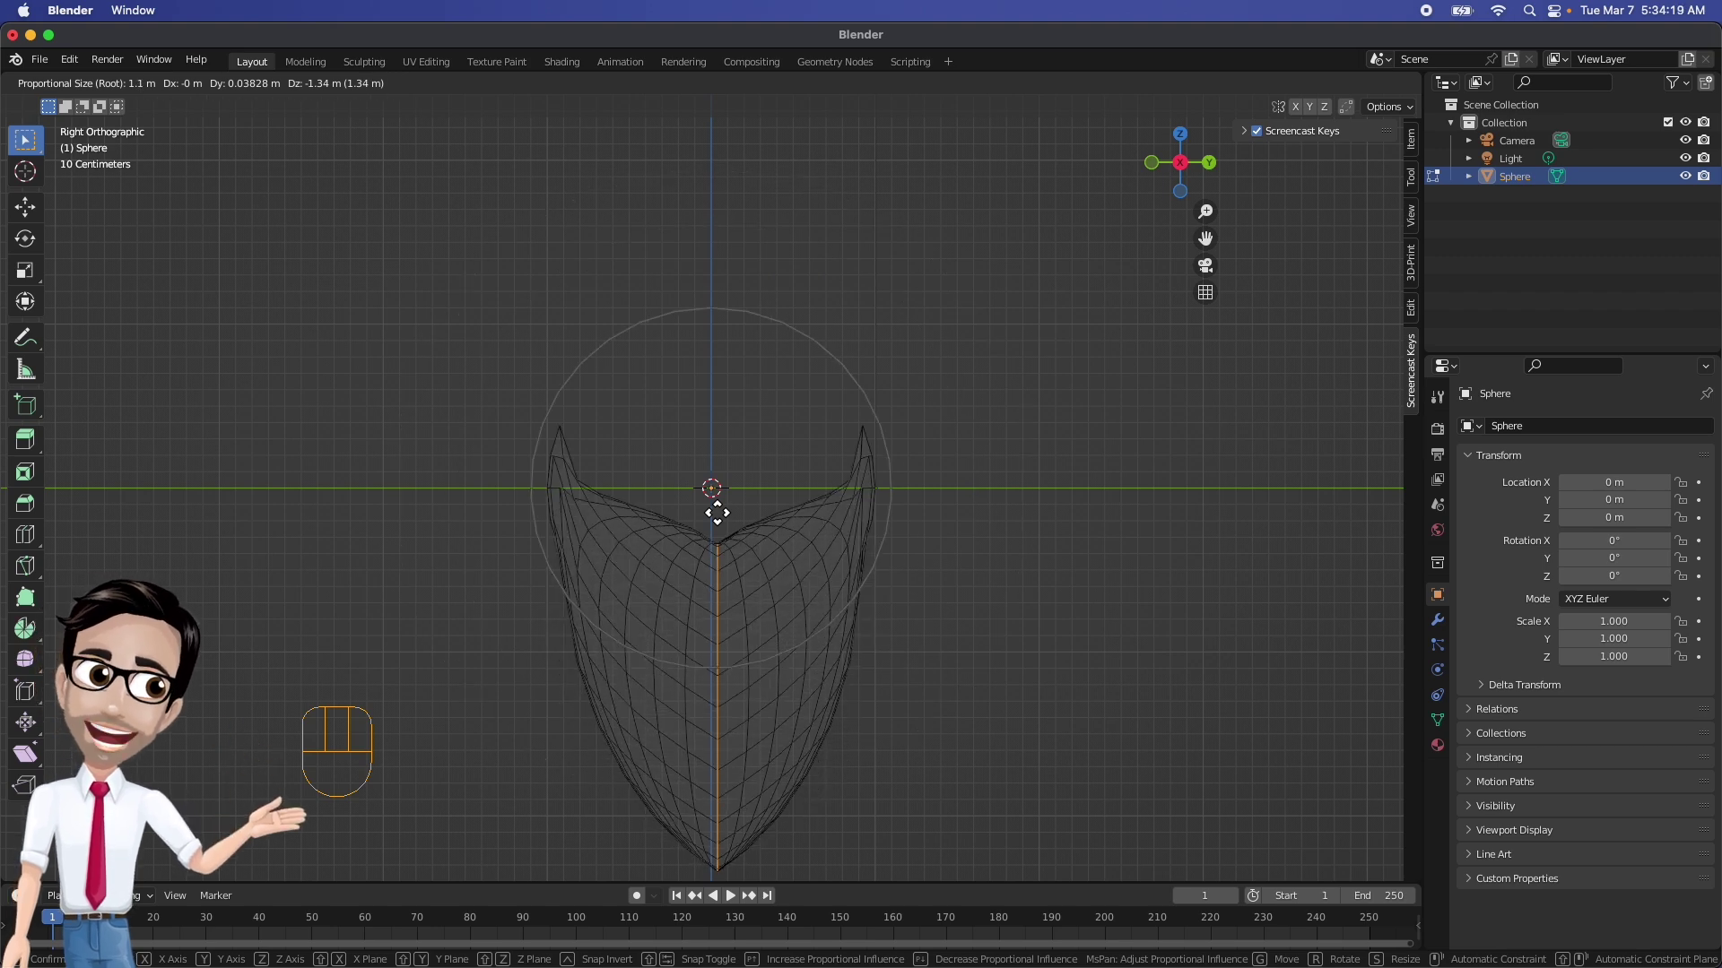
scroll(726, 519, "up", 2)
scroll(725, 527, "down", 10)
scroll(723, 536, "down", 3)
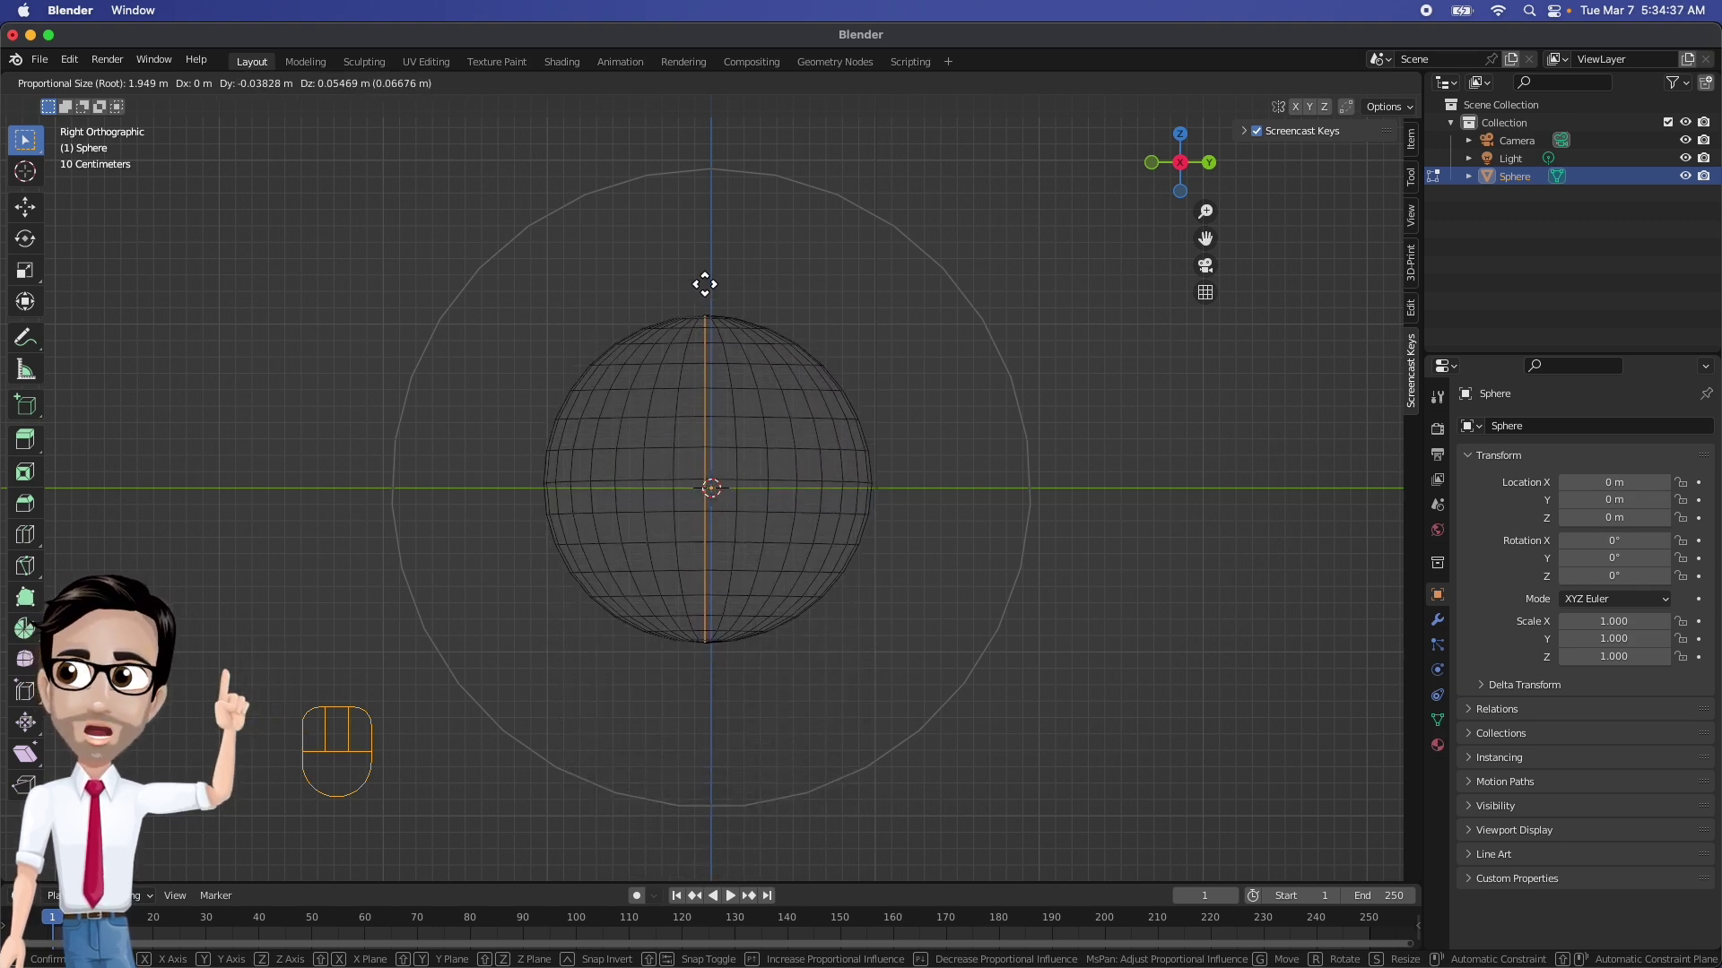
Move the central edges down about 1.73 m along Z with a proportional size of about 1.95 m, and clear the selection
key("z")
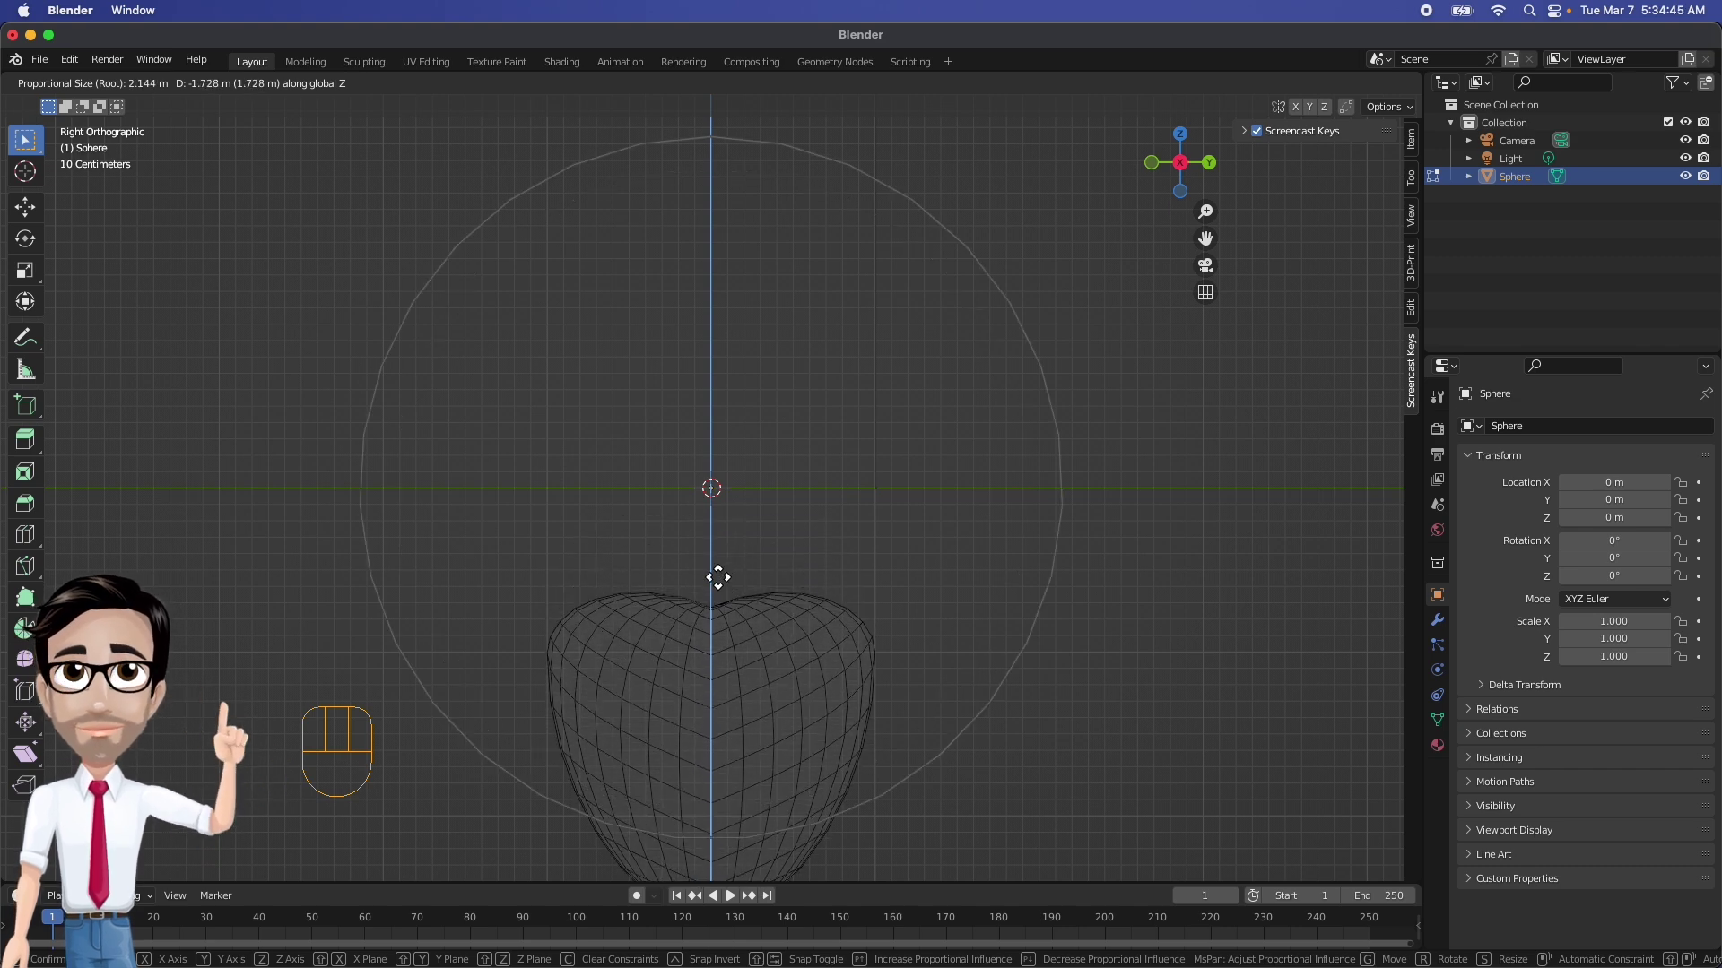
scroll(719, 578, "up", 1)
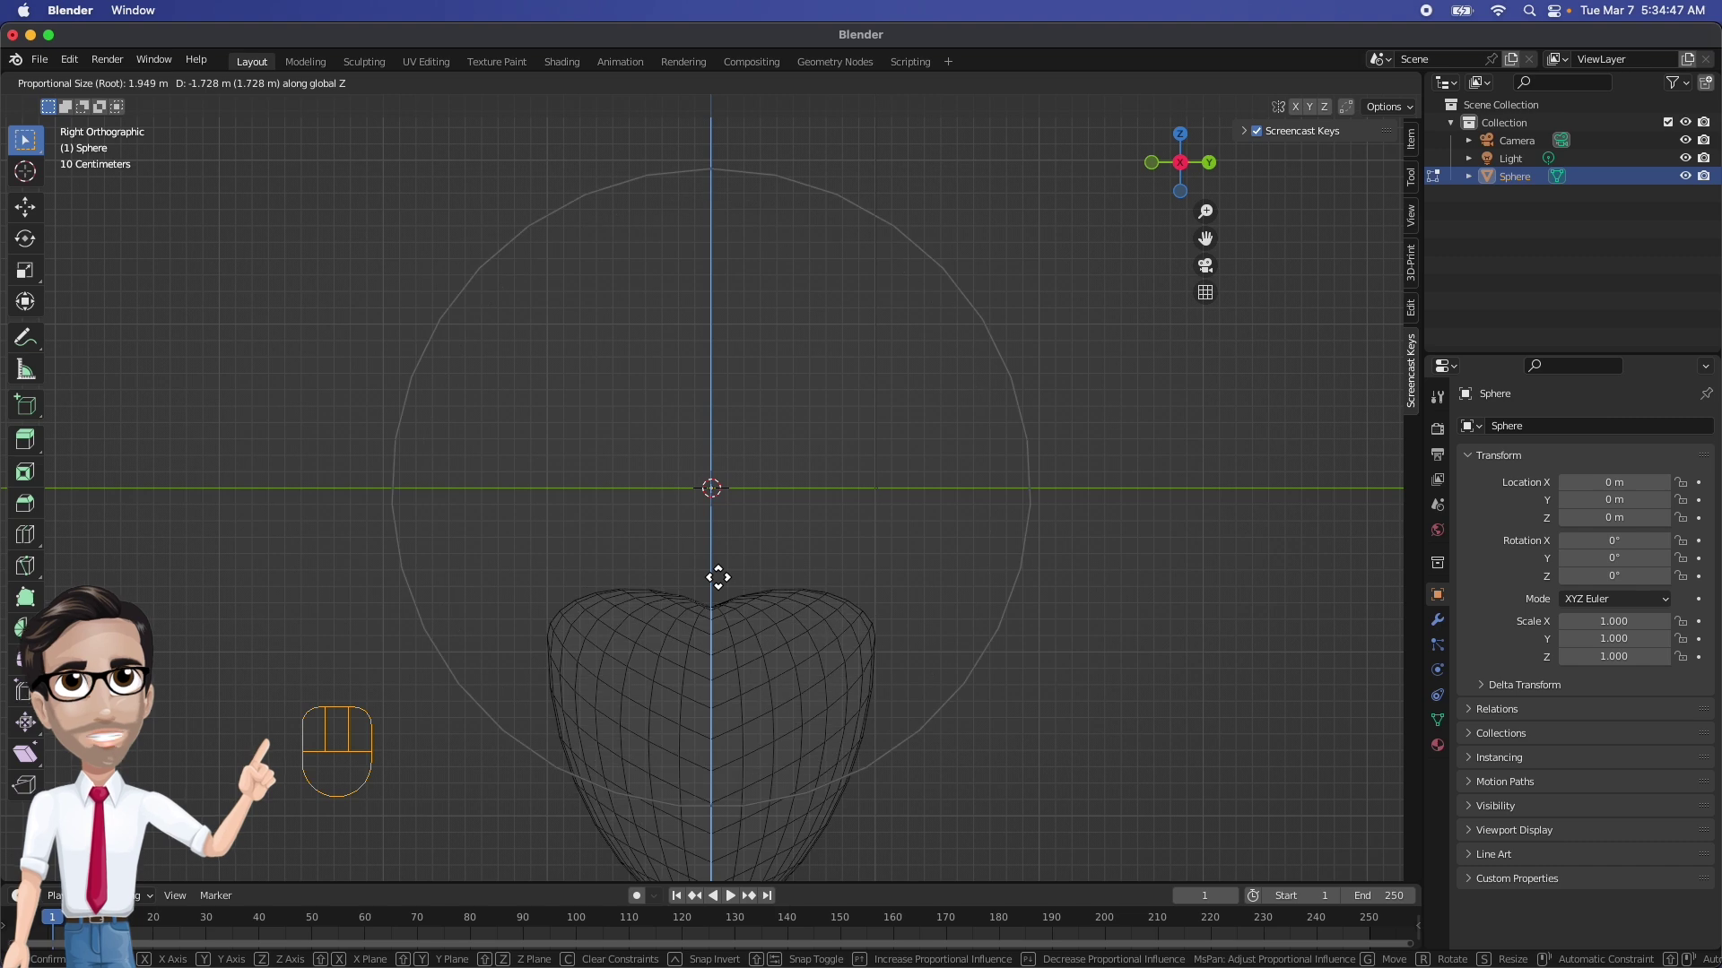
scroll(718, 578, "down", 3)
scroll(719, 577, "up", 3)
scroll(719, 578, "down", 3)
scroll(719, 577, "up", 5)
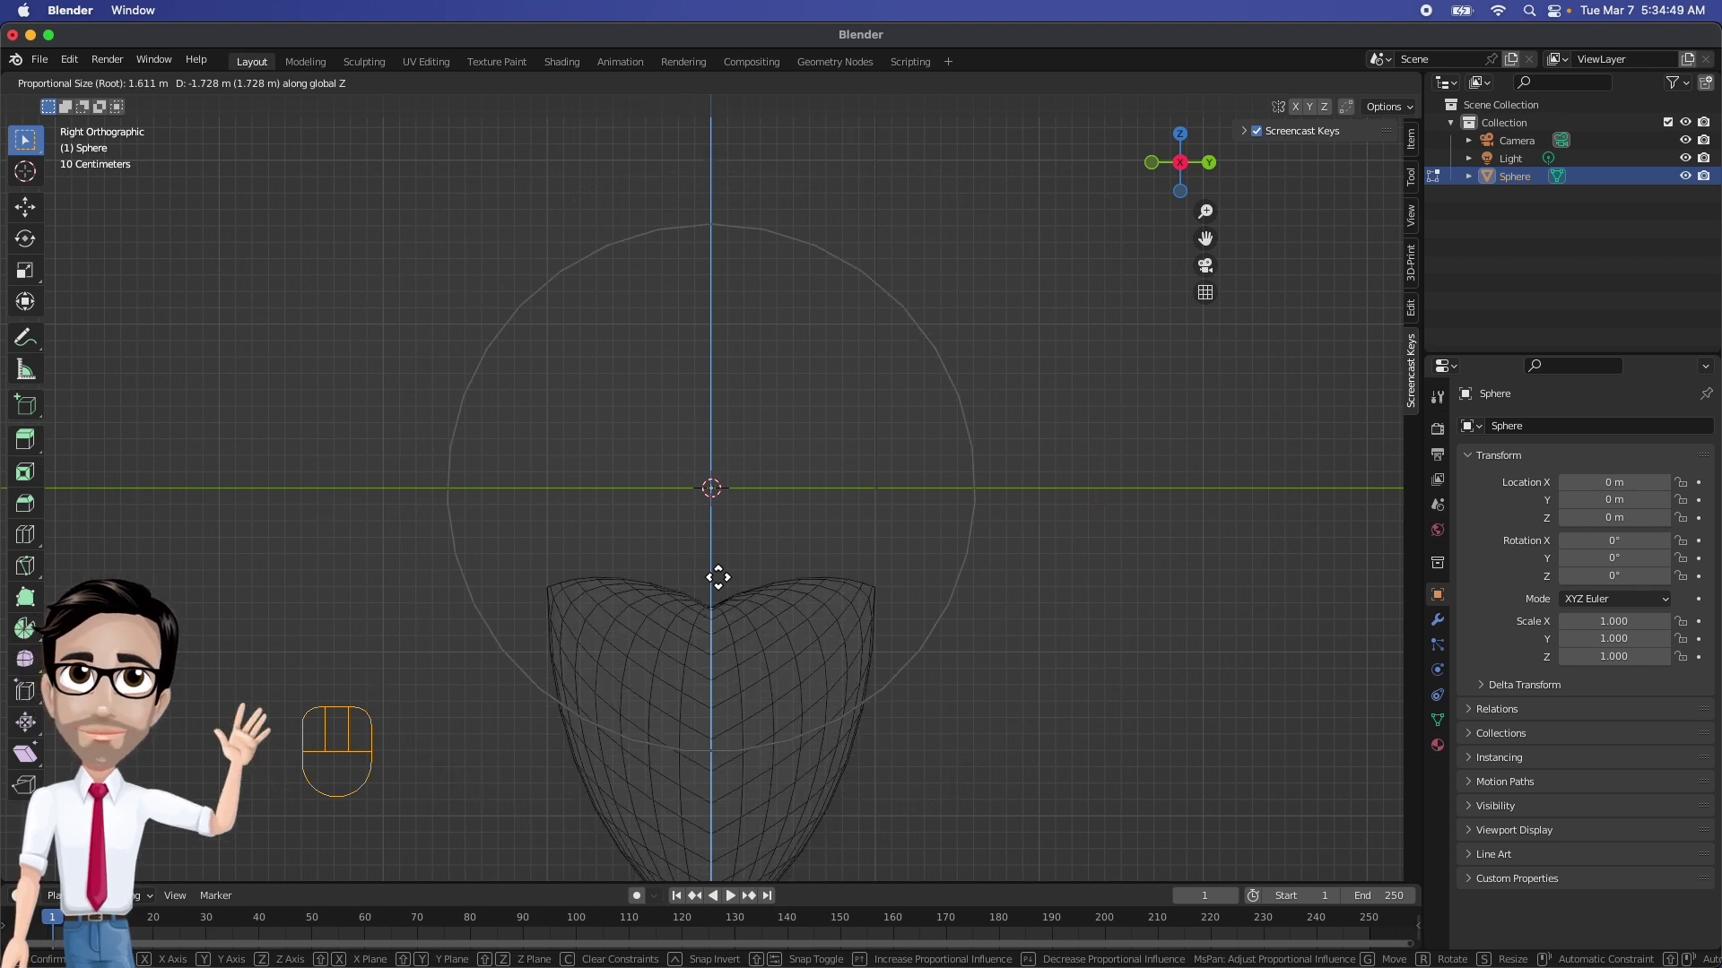
scroll(718, 577, "down", 2)
scroll(718, 578, "down", 1)
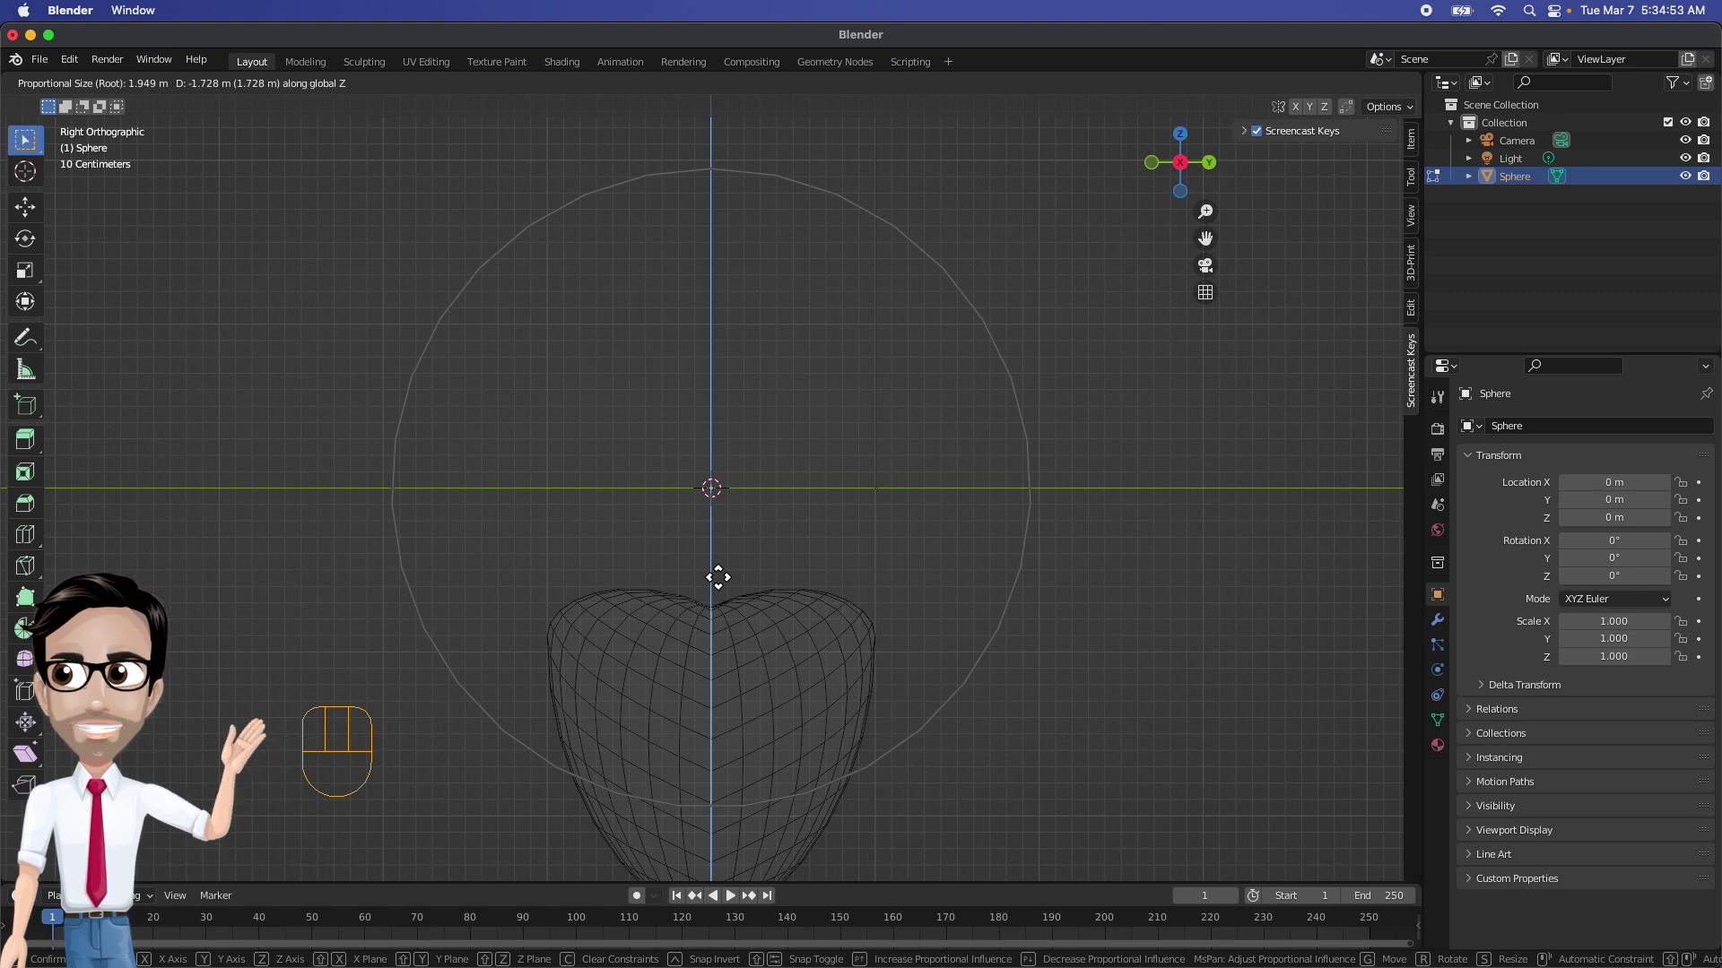
left_click(718, 578)
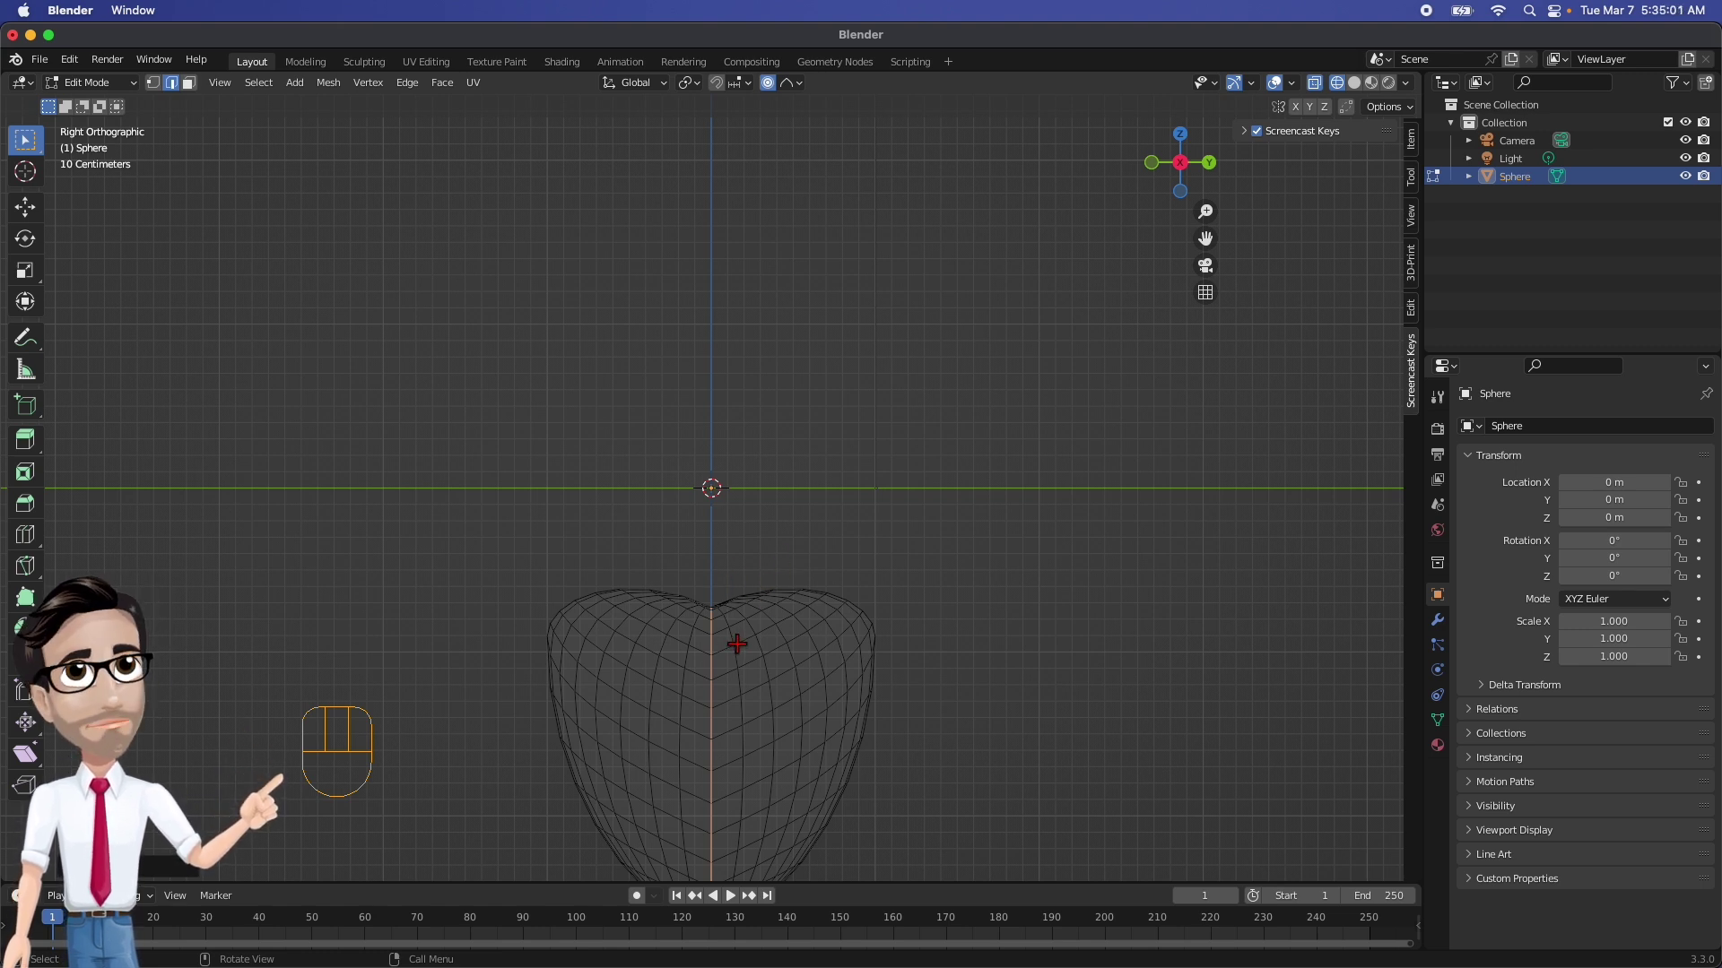
key("shift")
middle_click_drag(738, 643, 739, 355, "shift")
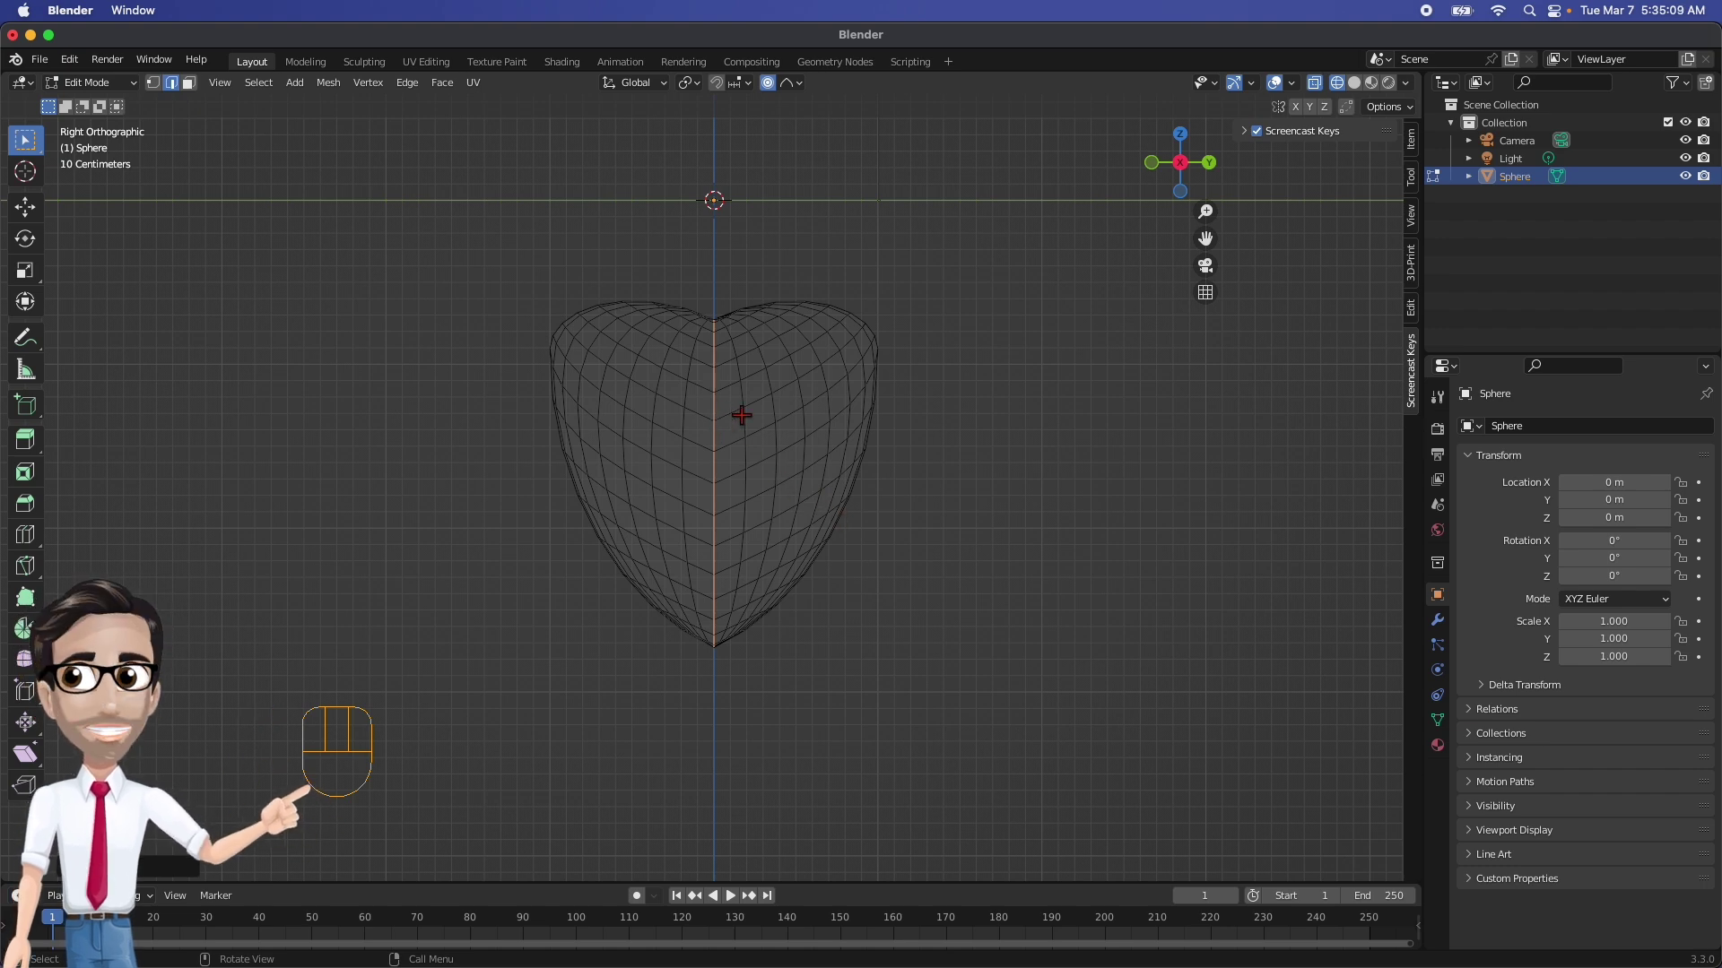
left_click(1169, 528)
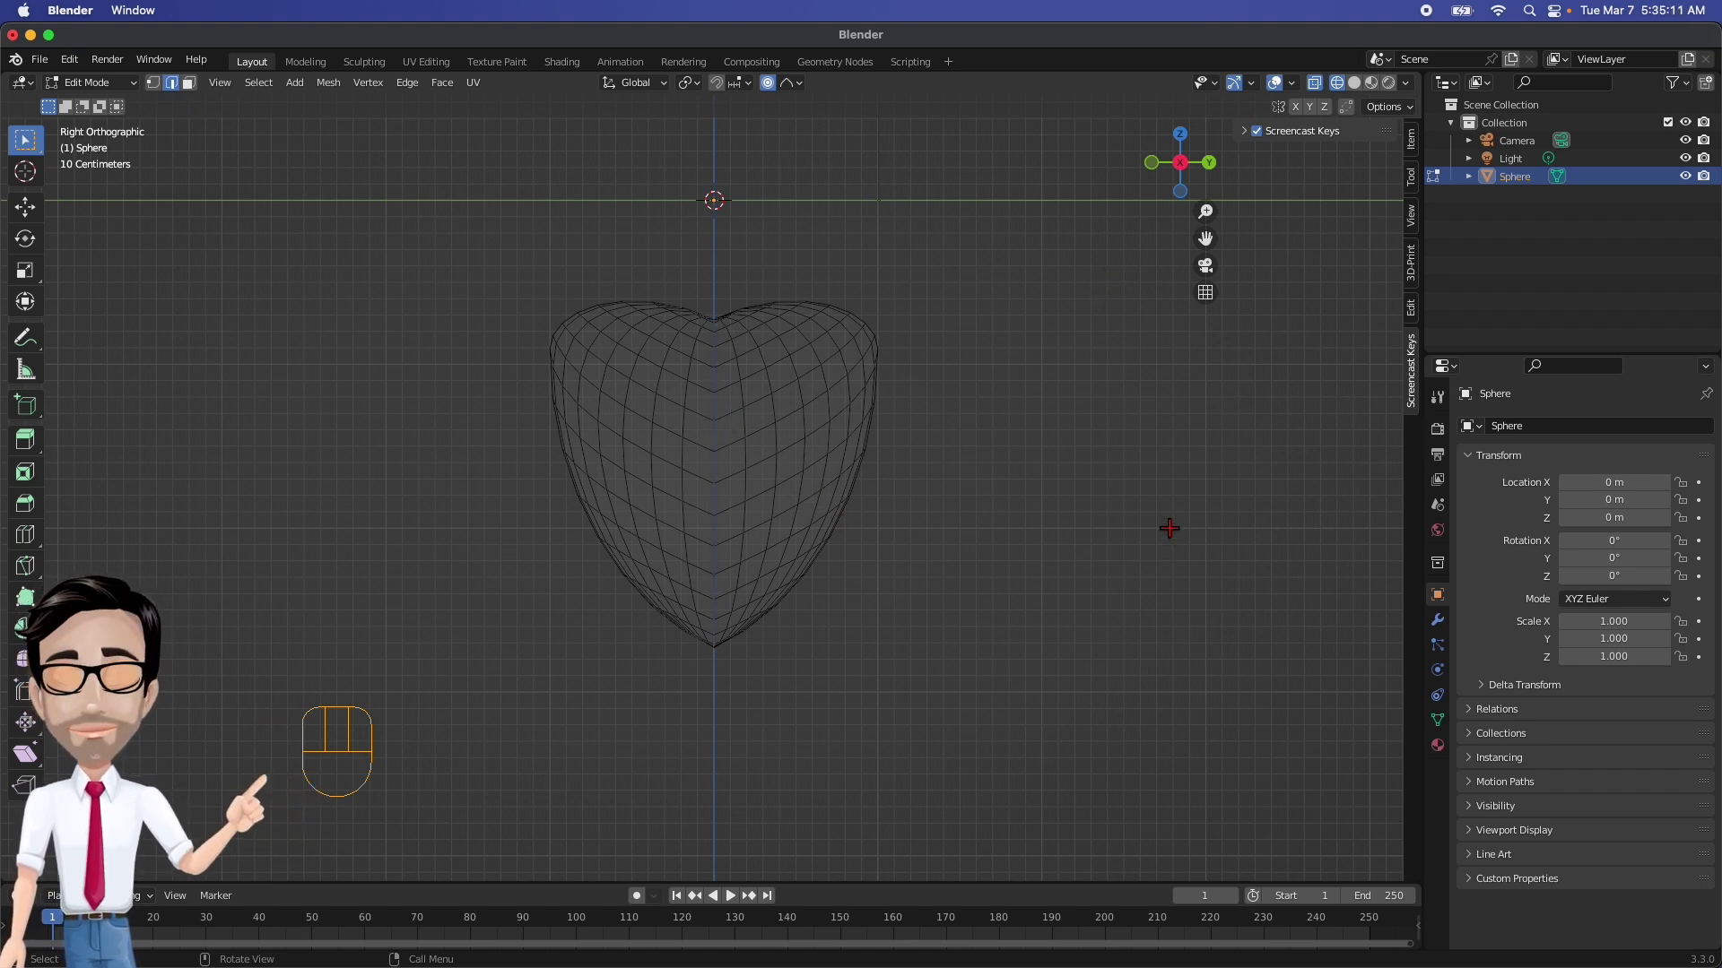
Flatten the whole heart mesh by scaling it along X by about -0.37, and clear the full selection
middle_click_drag(1170, 528, 986, 593)
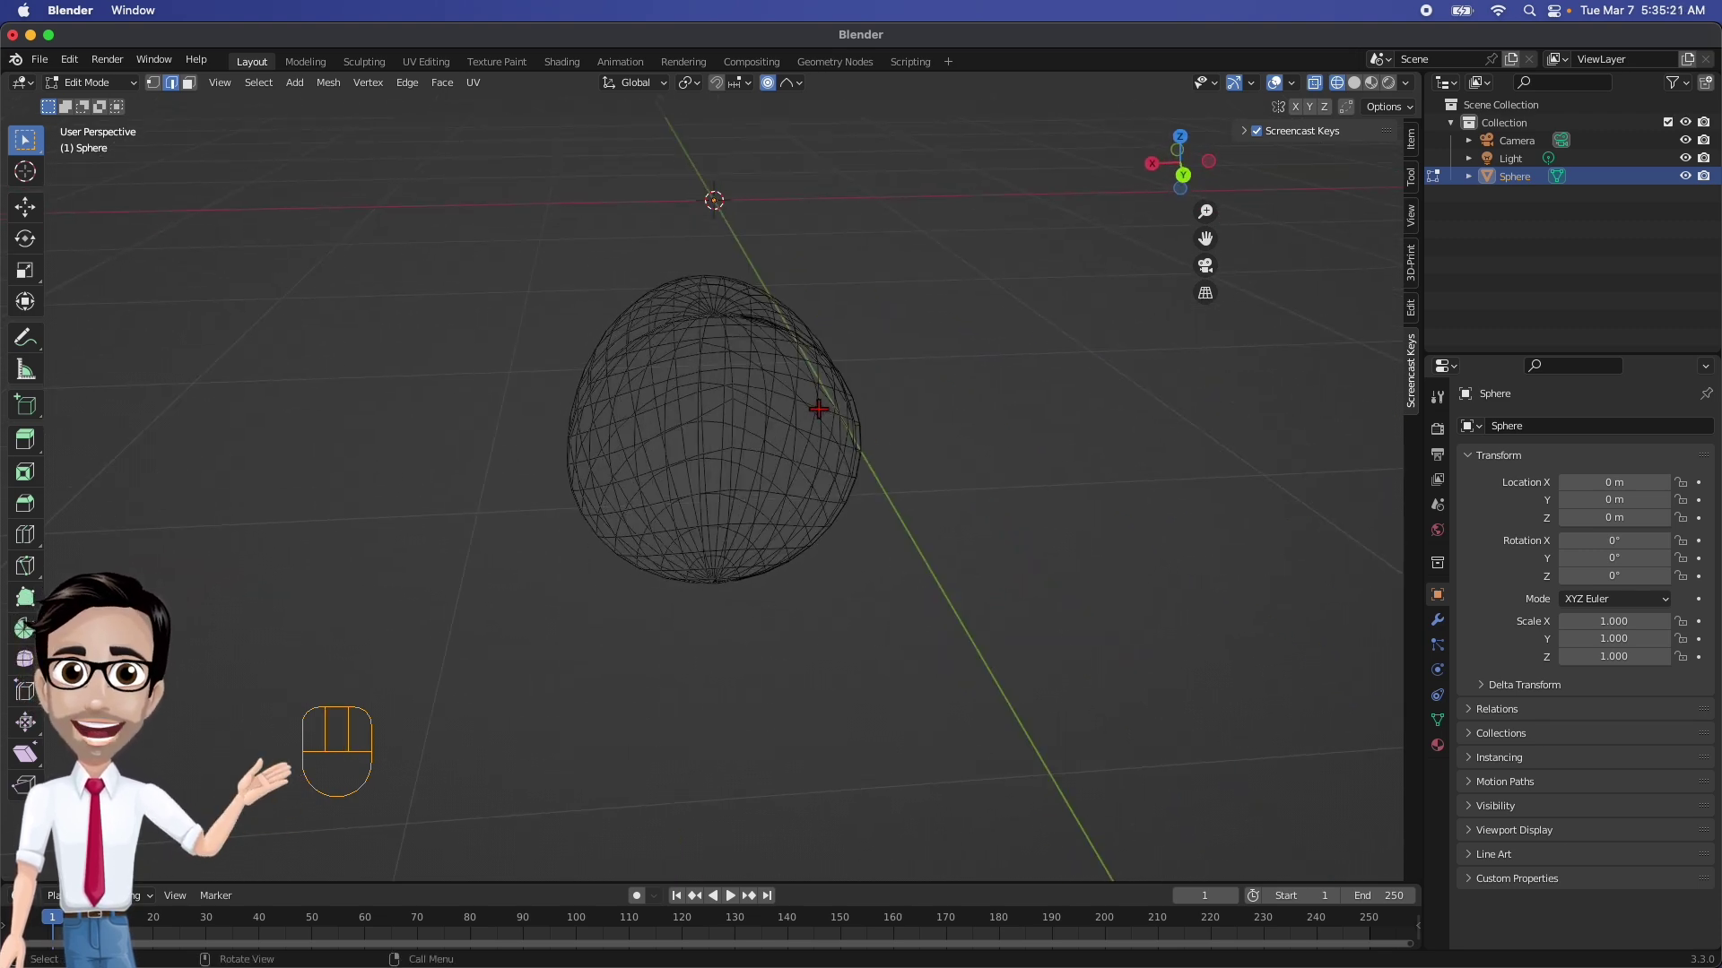
key("a")
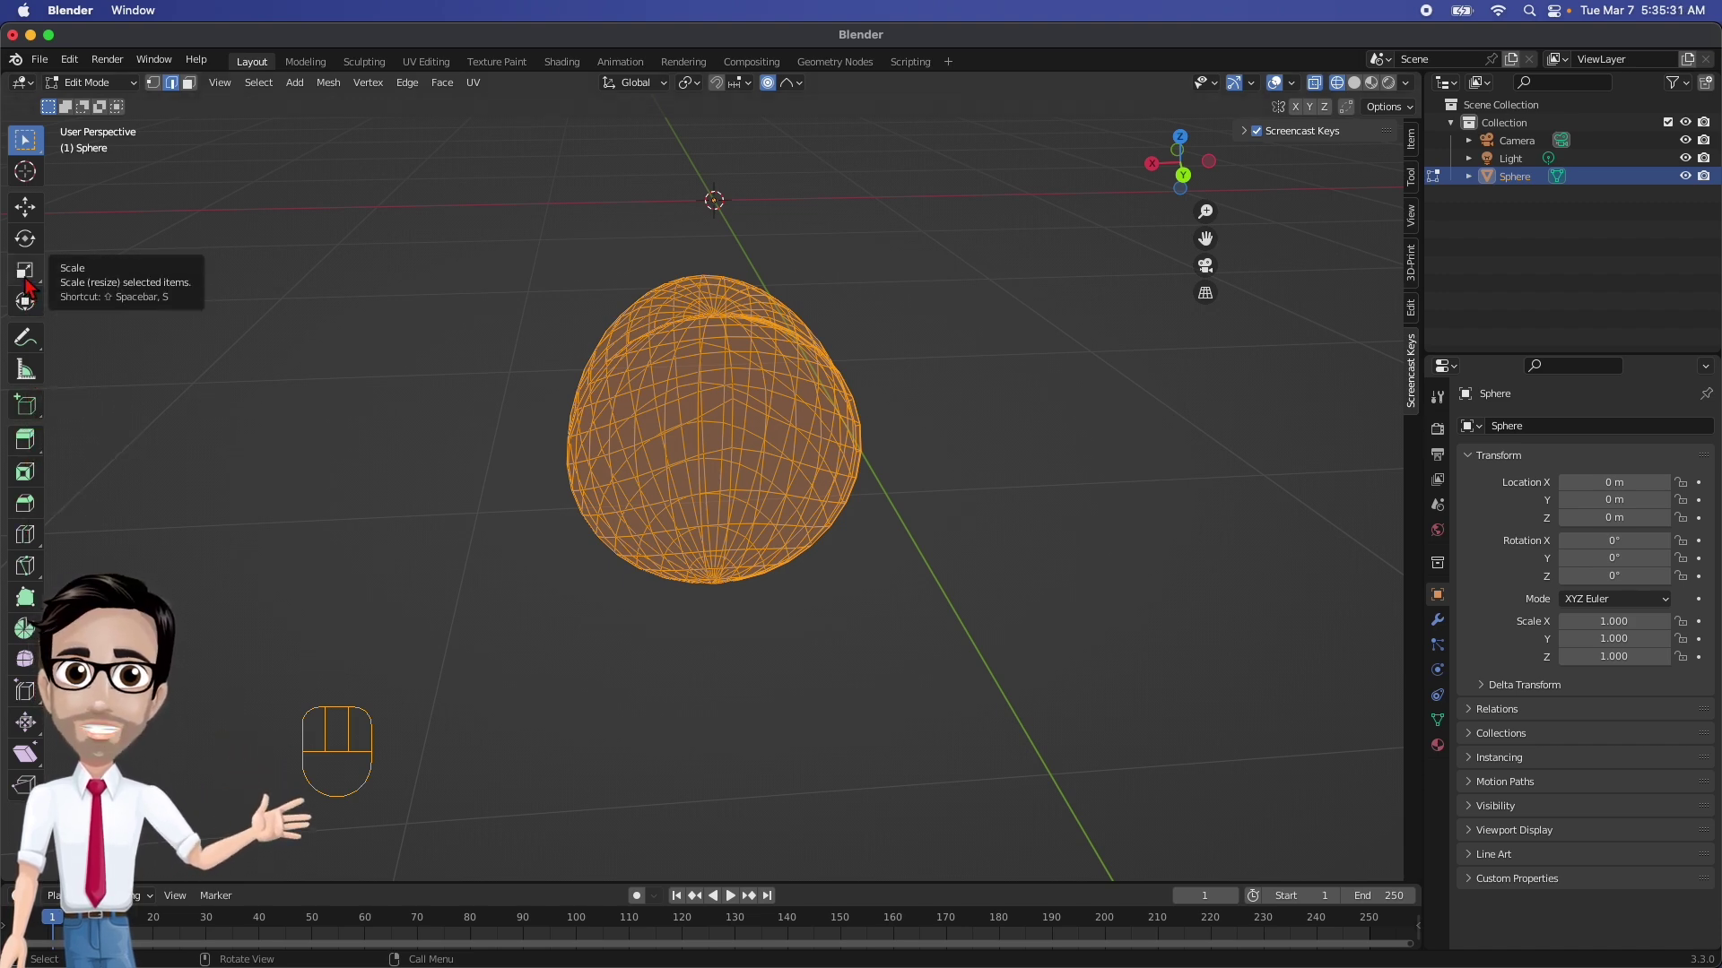
key("s")
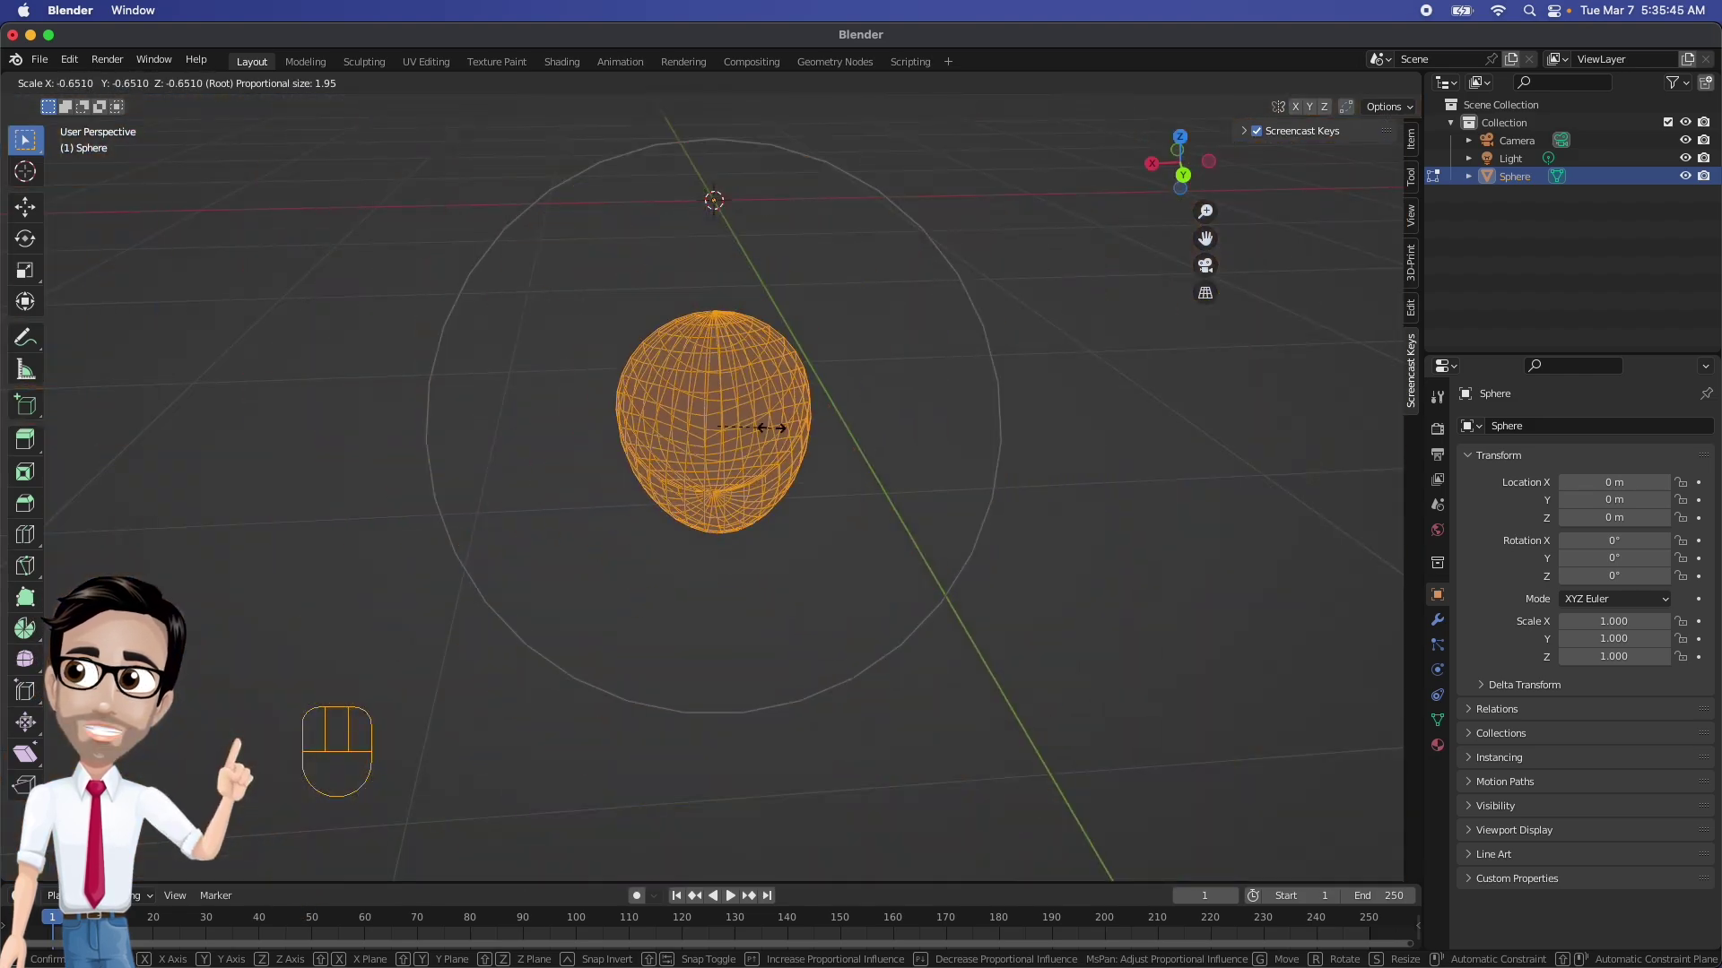
key("x")
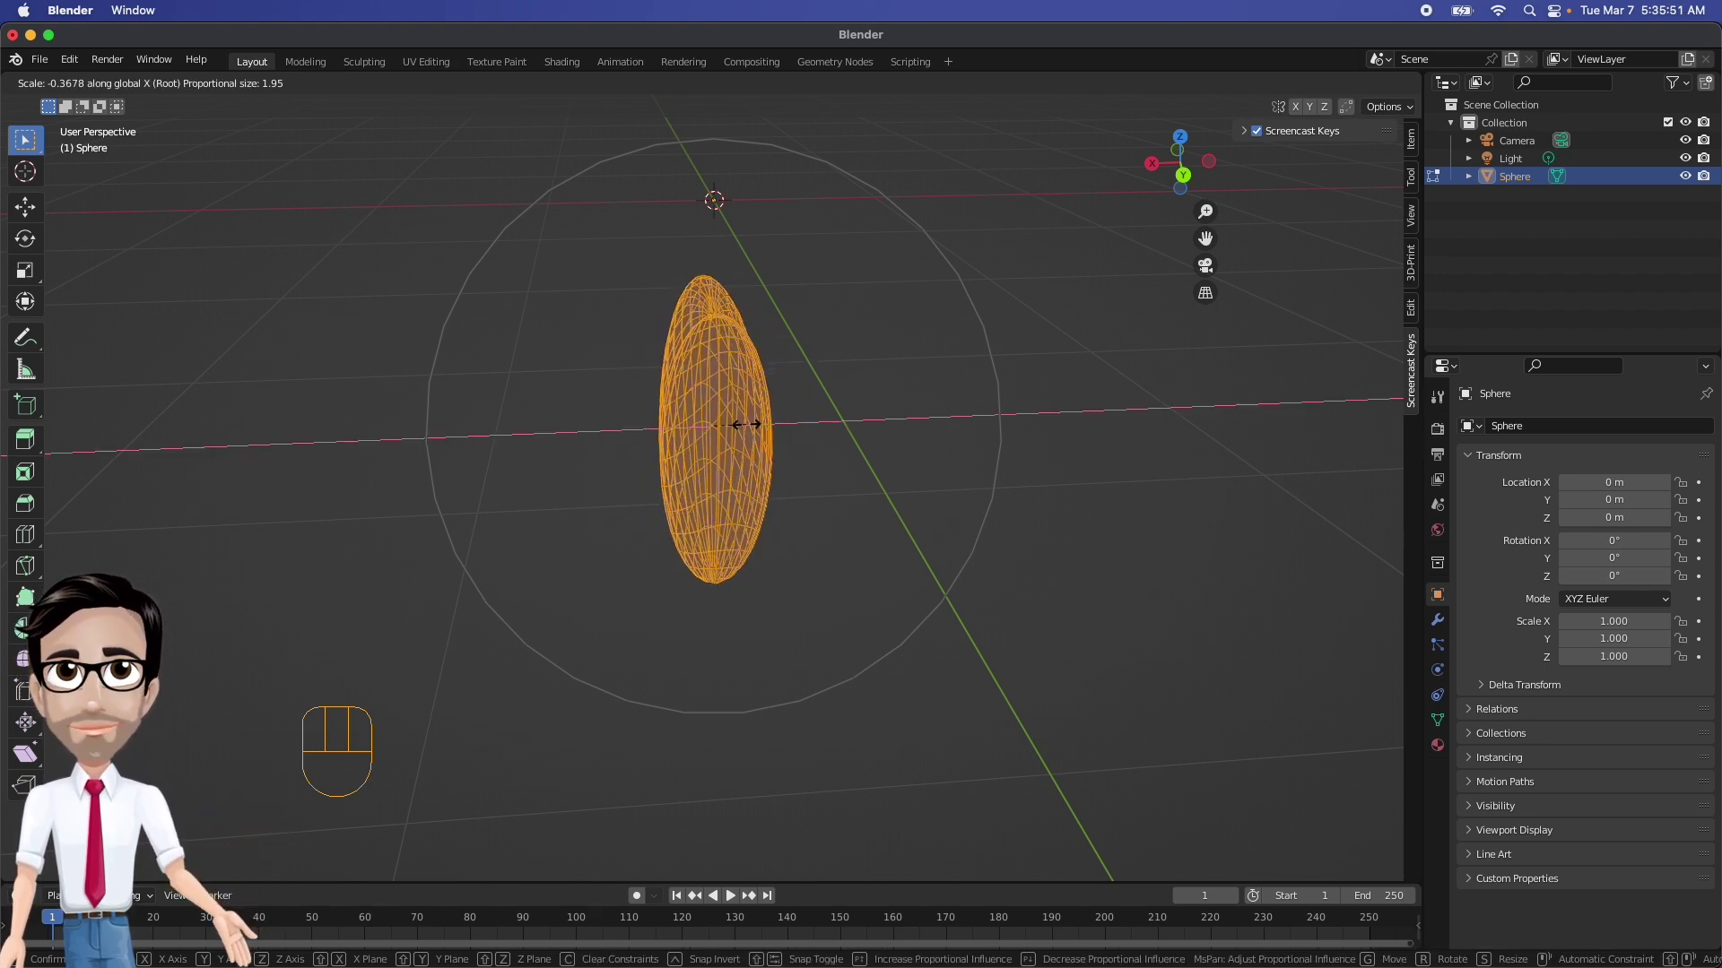
left_click(746, 425)
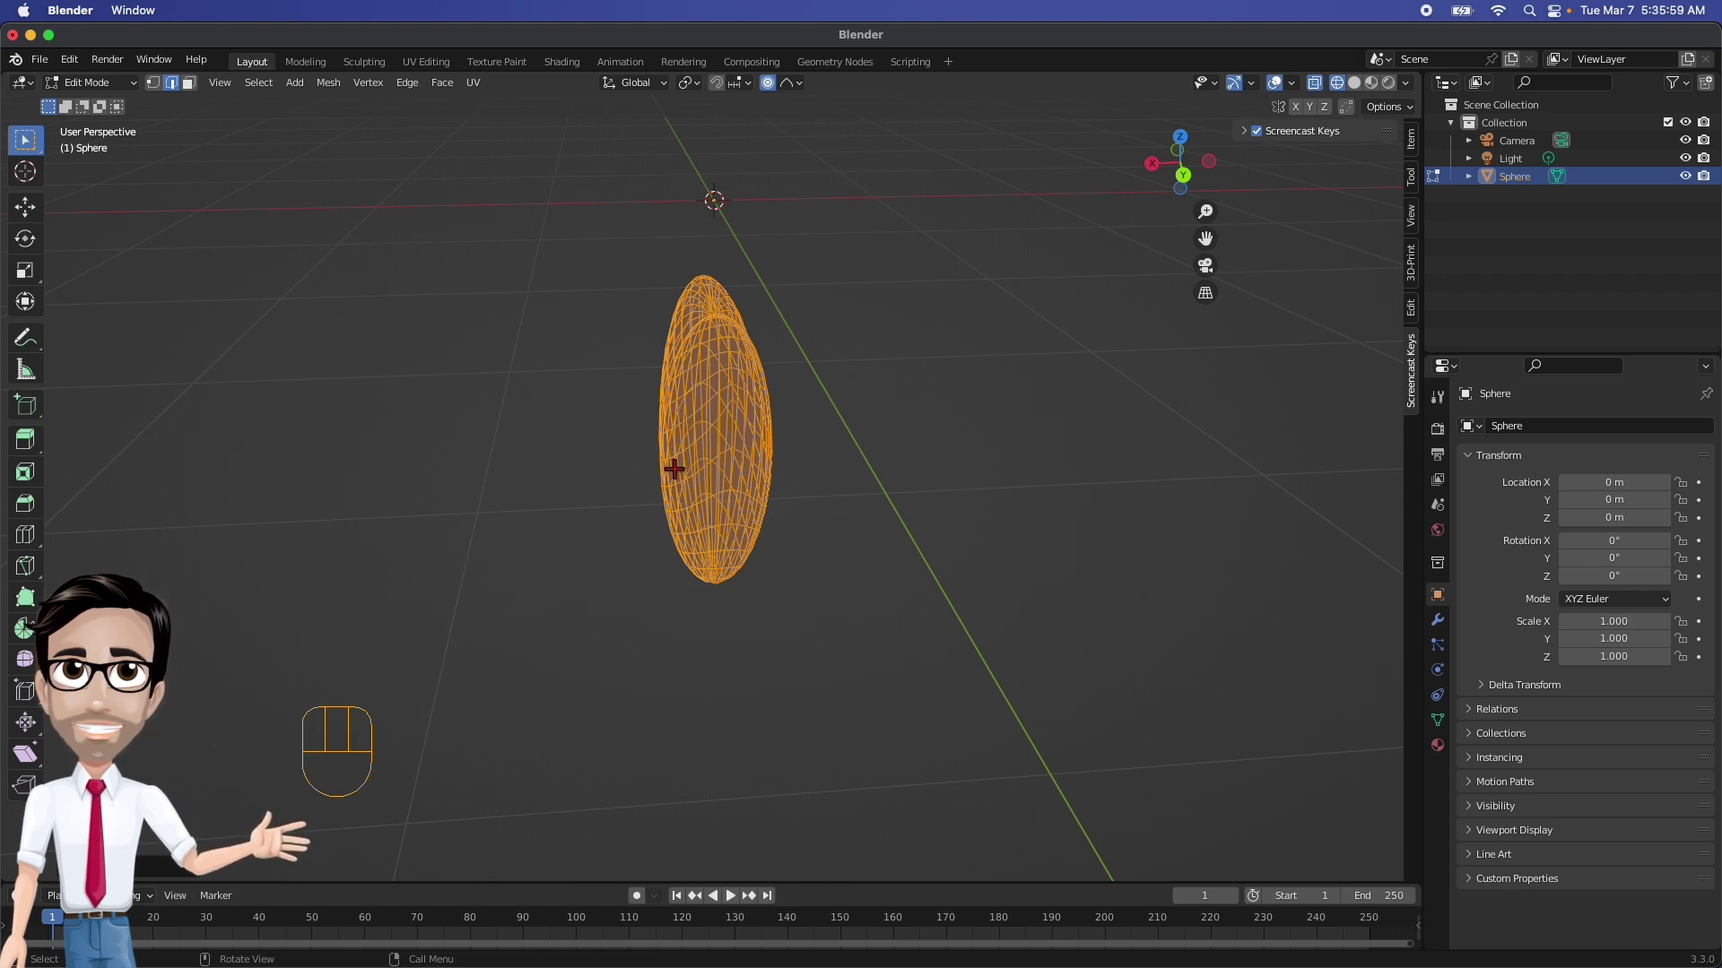
middle_click_drag(681, 529, 859, 574)
left_click(907, 400)
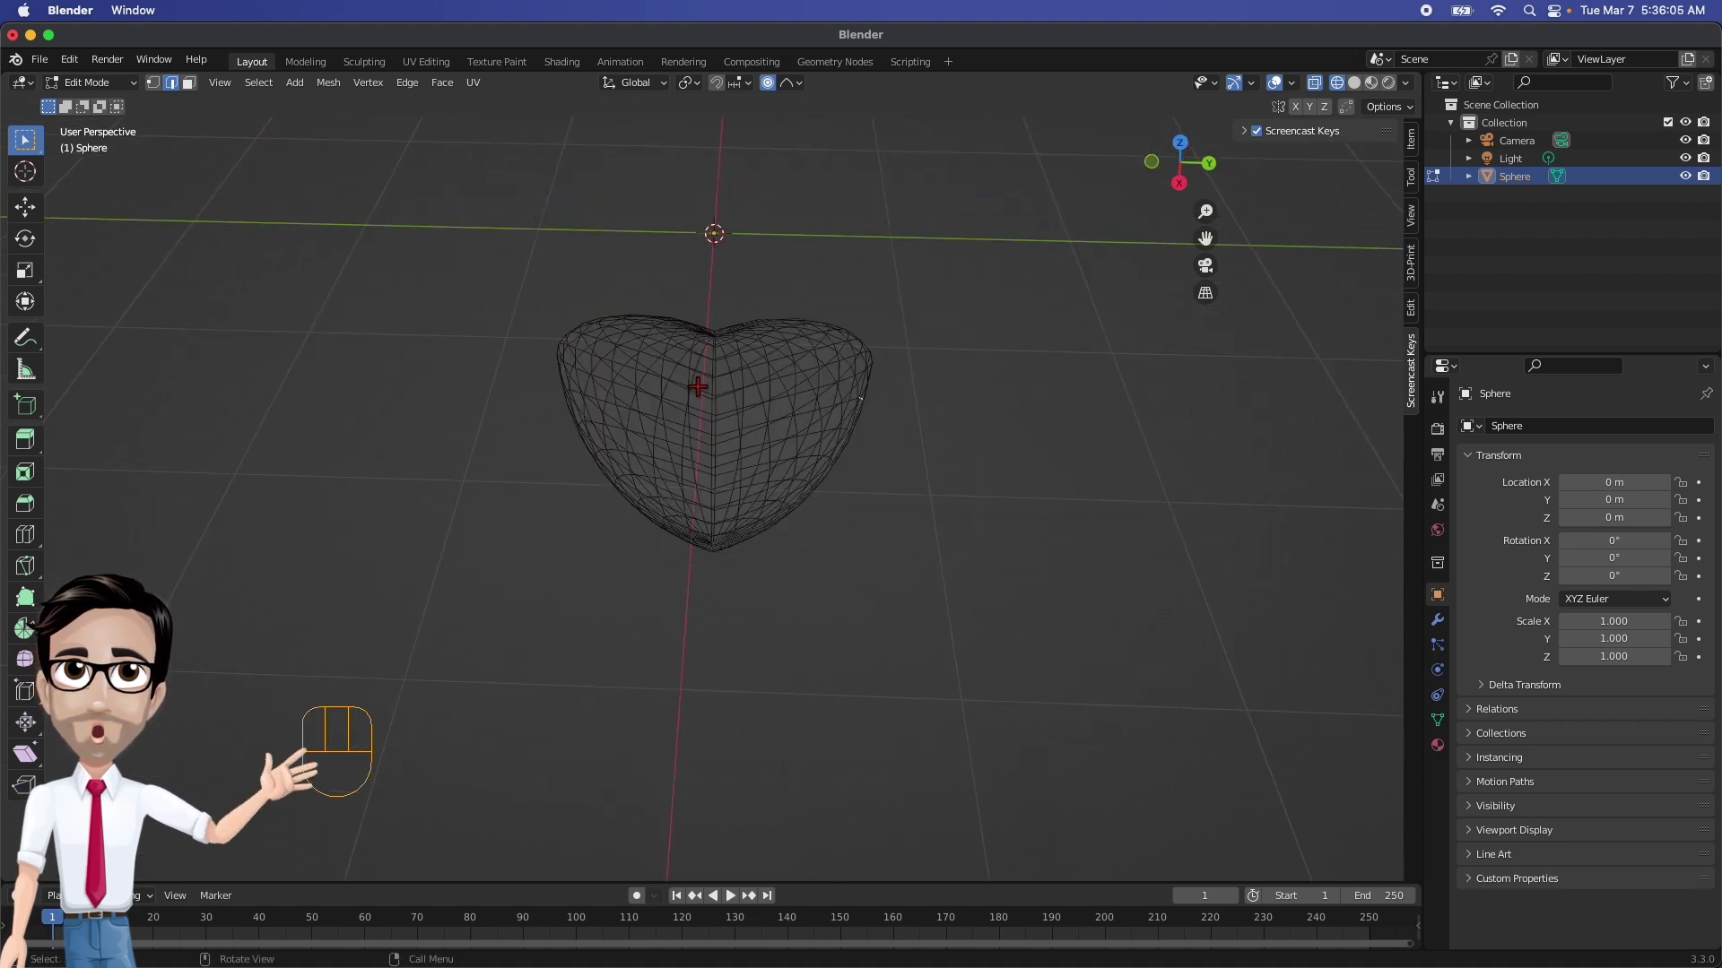
Display the heart in solid shading with X-ray turned off
scroll(698, 387, "up", 1)
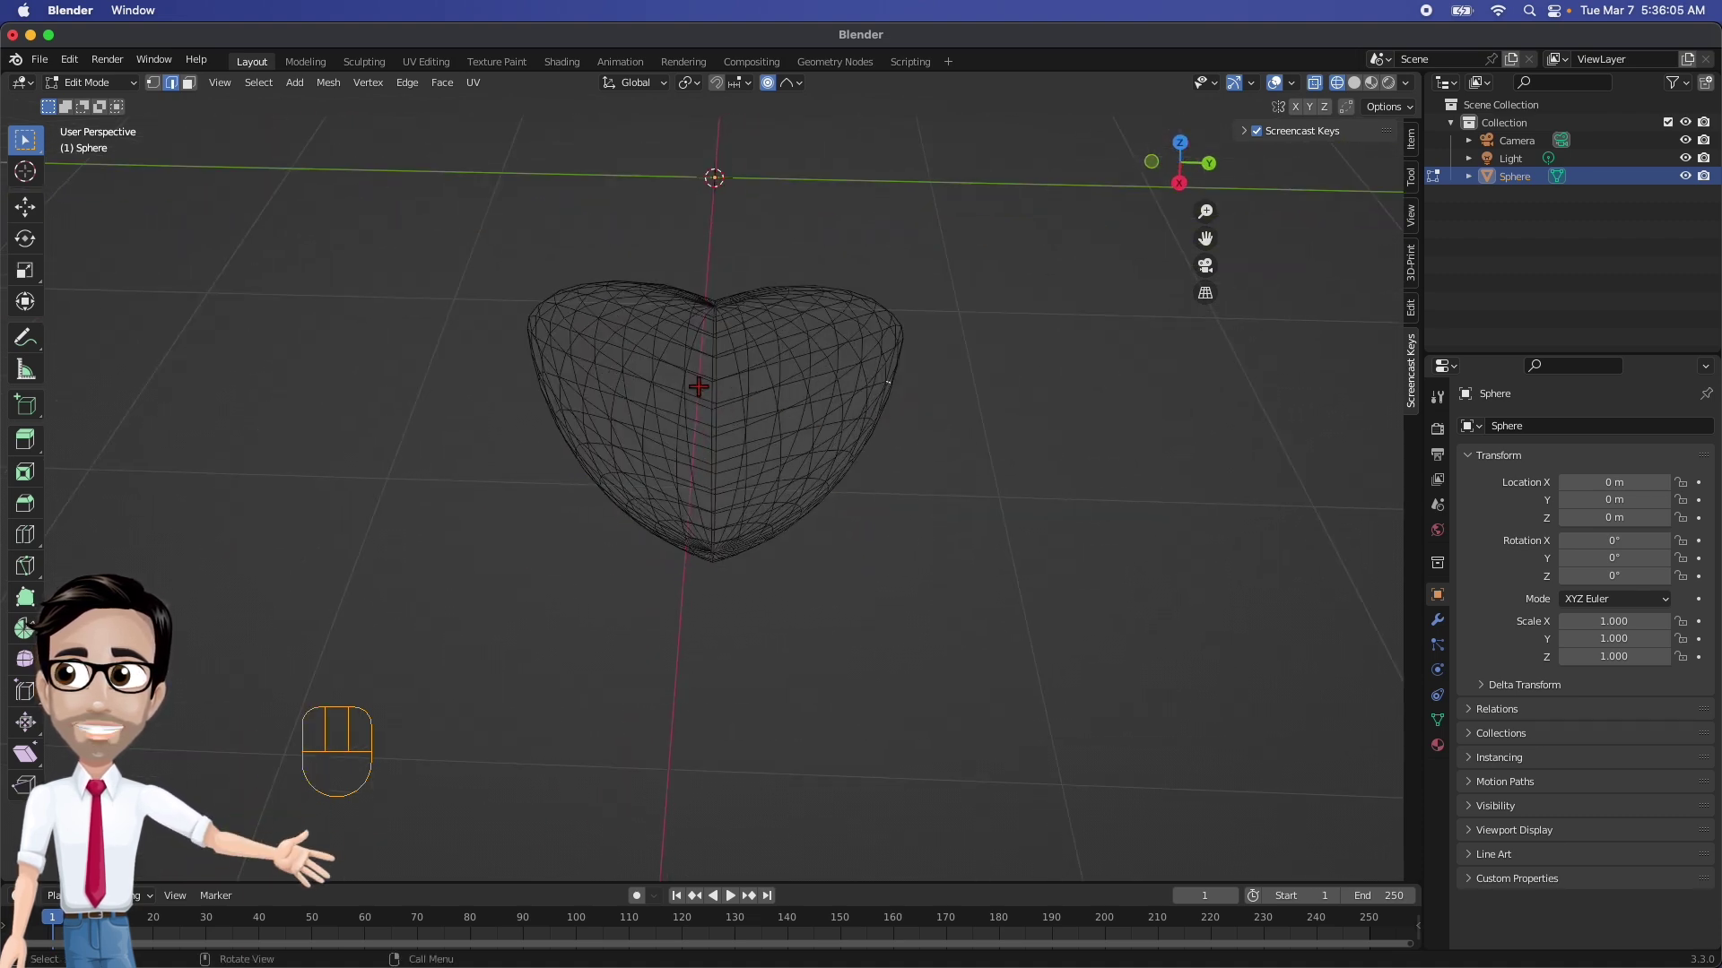
left_click(1316, 86)
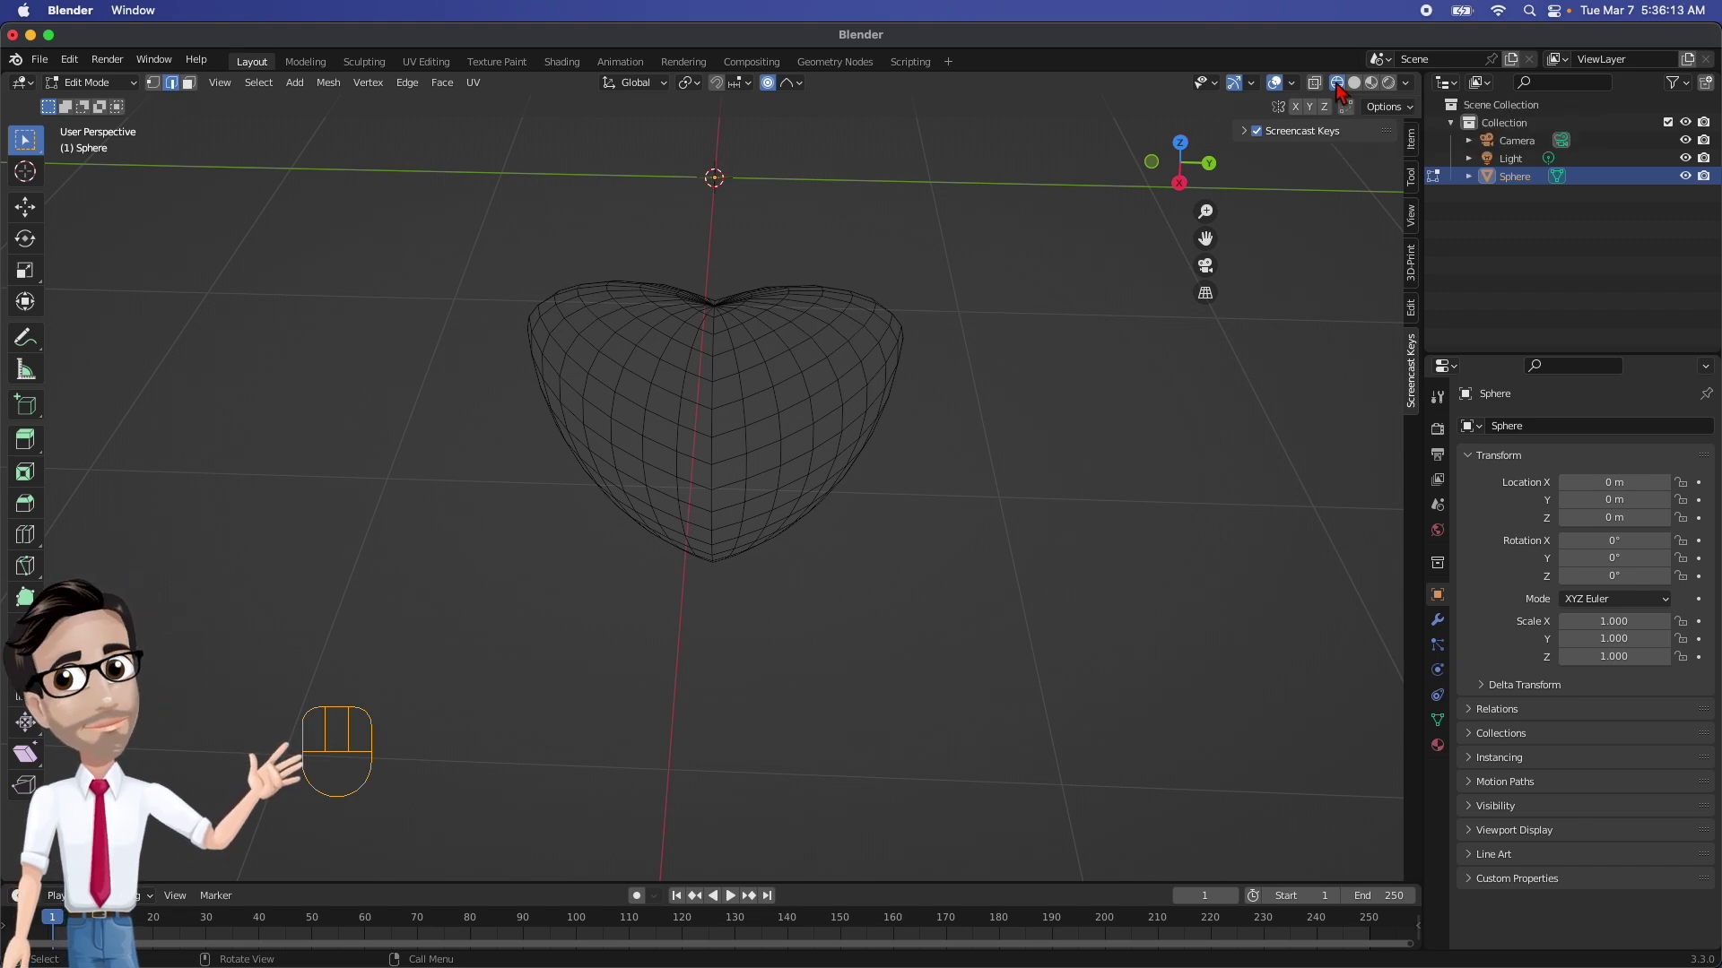
left_click(1355, 83)
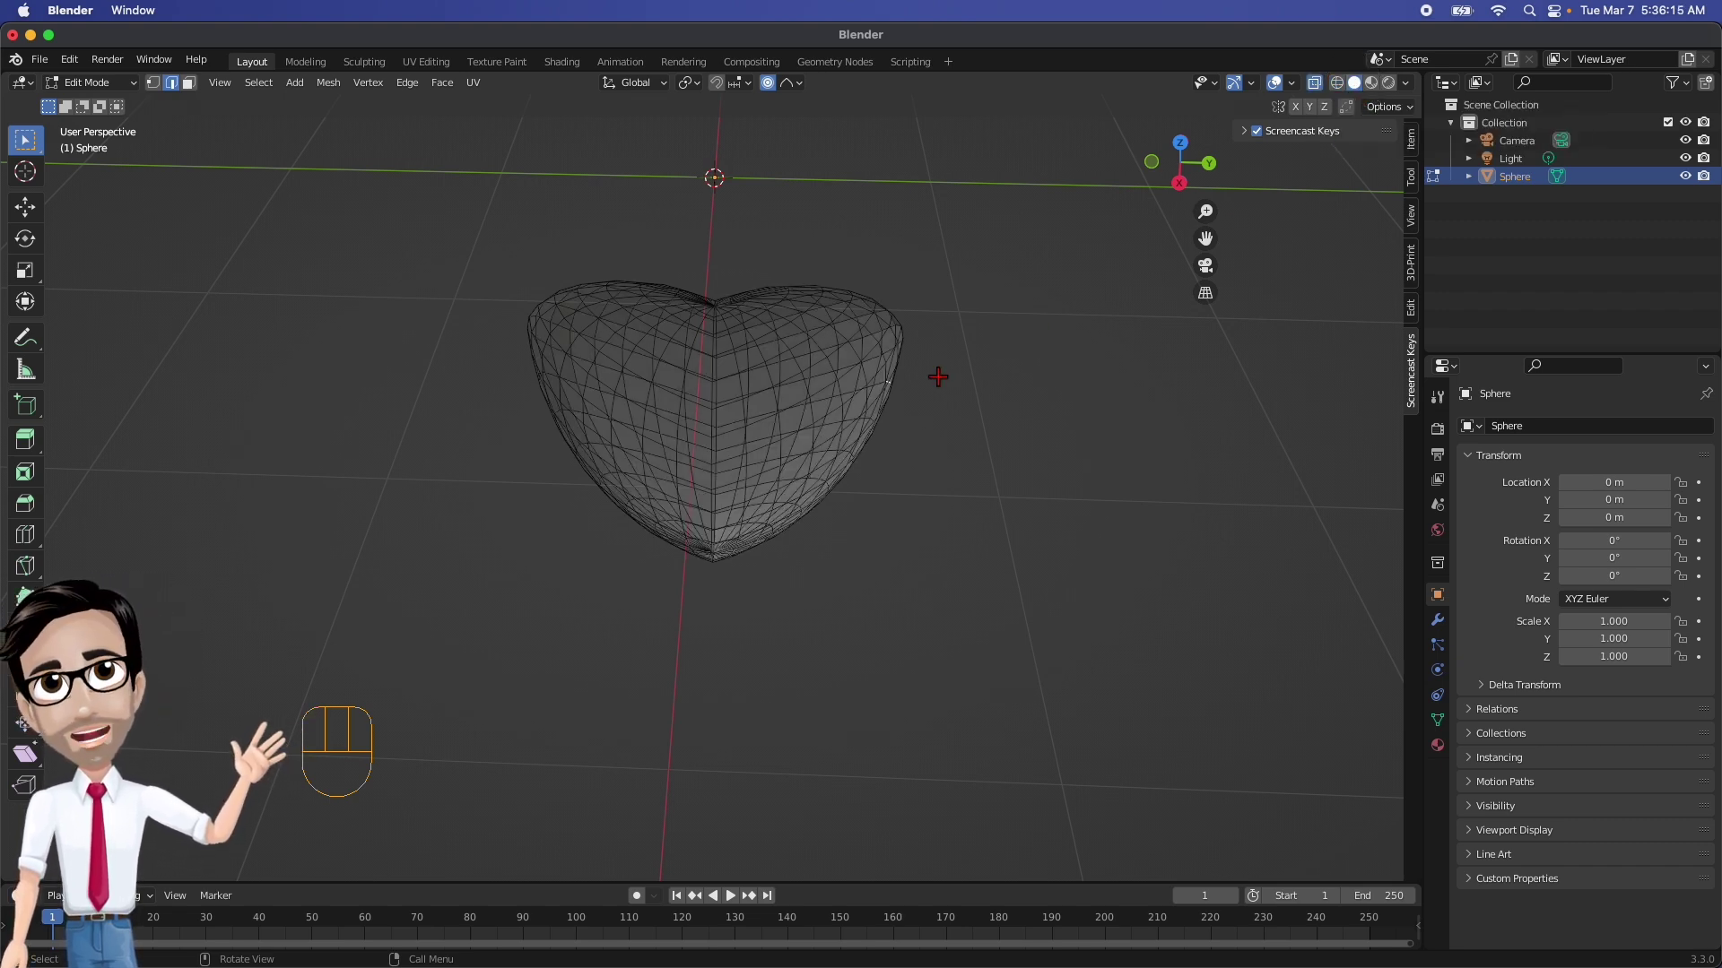
middle_click_drag(957, 449, 957, 512)
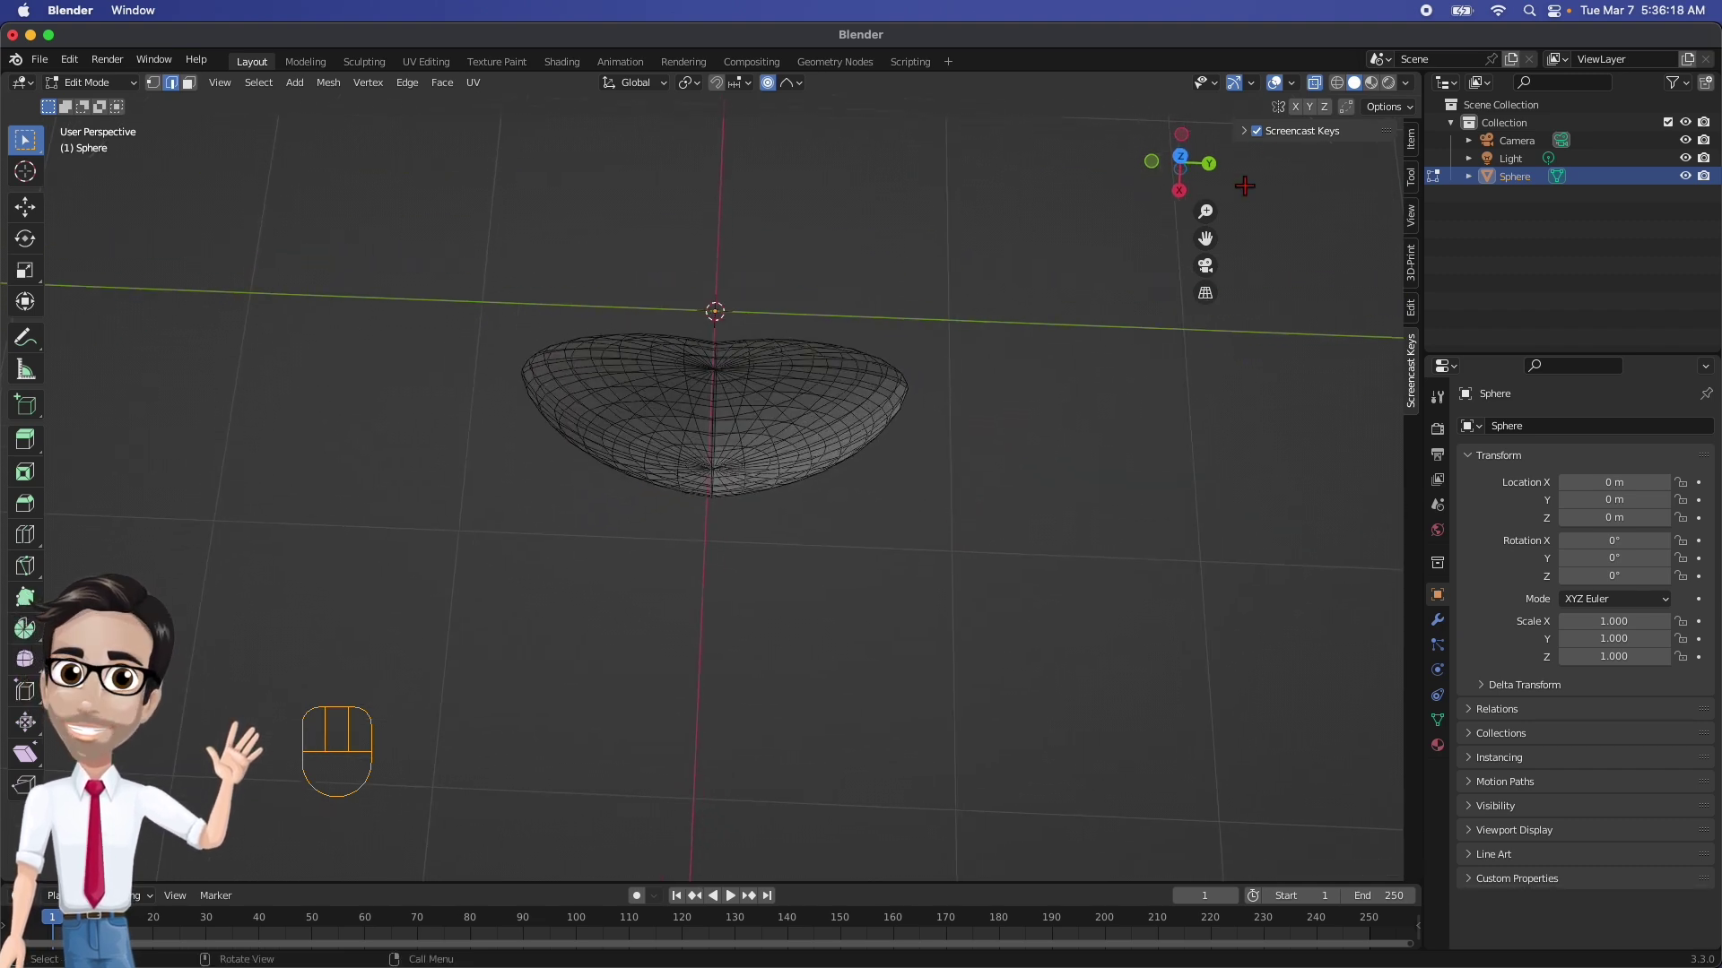
left_click(1315, 84)
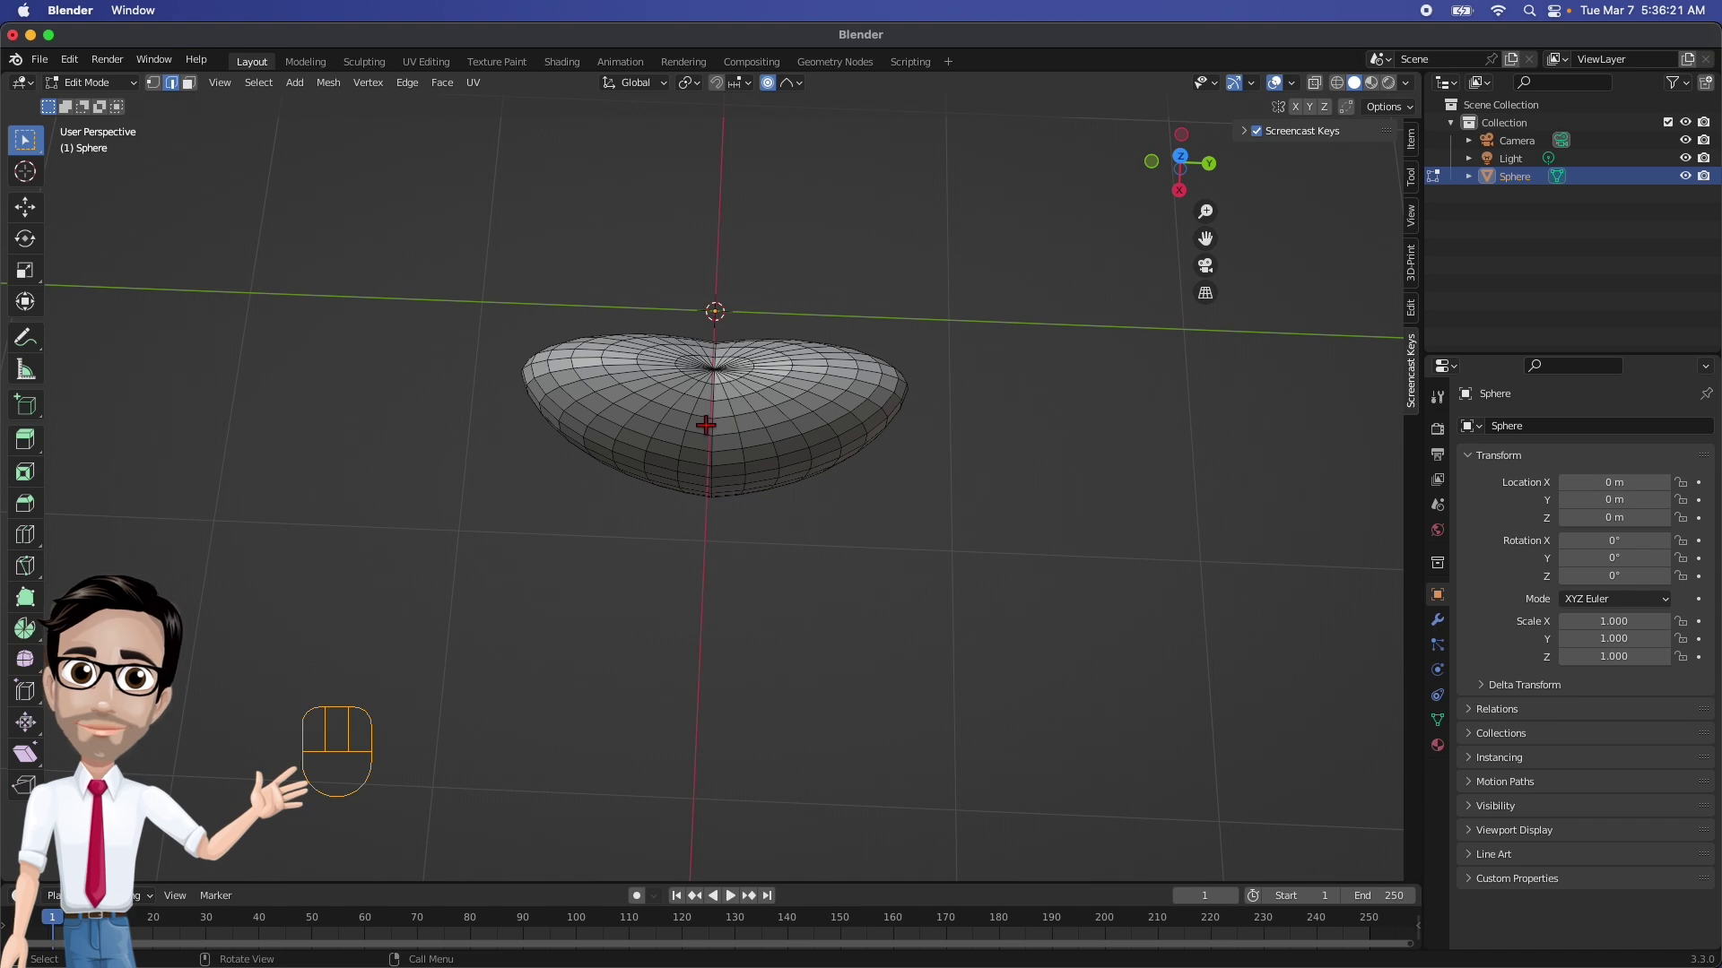
From the top orthographic view, circle-select the edges around the heart's upper pole and merge them at center
scroll(741, 415, "up", 2)
mouse_move(741, 414)
middle_mouse_down()
mouse_move(745, 374)
mouse_move(751, 398)
middle_mouse_up()
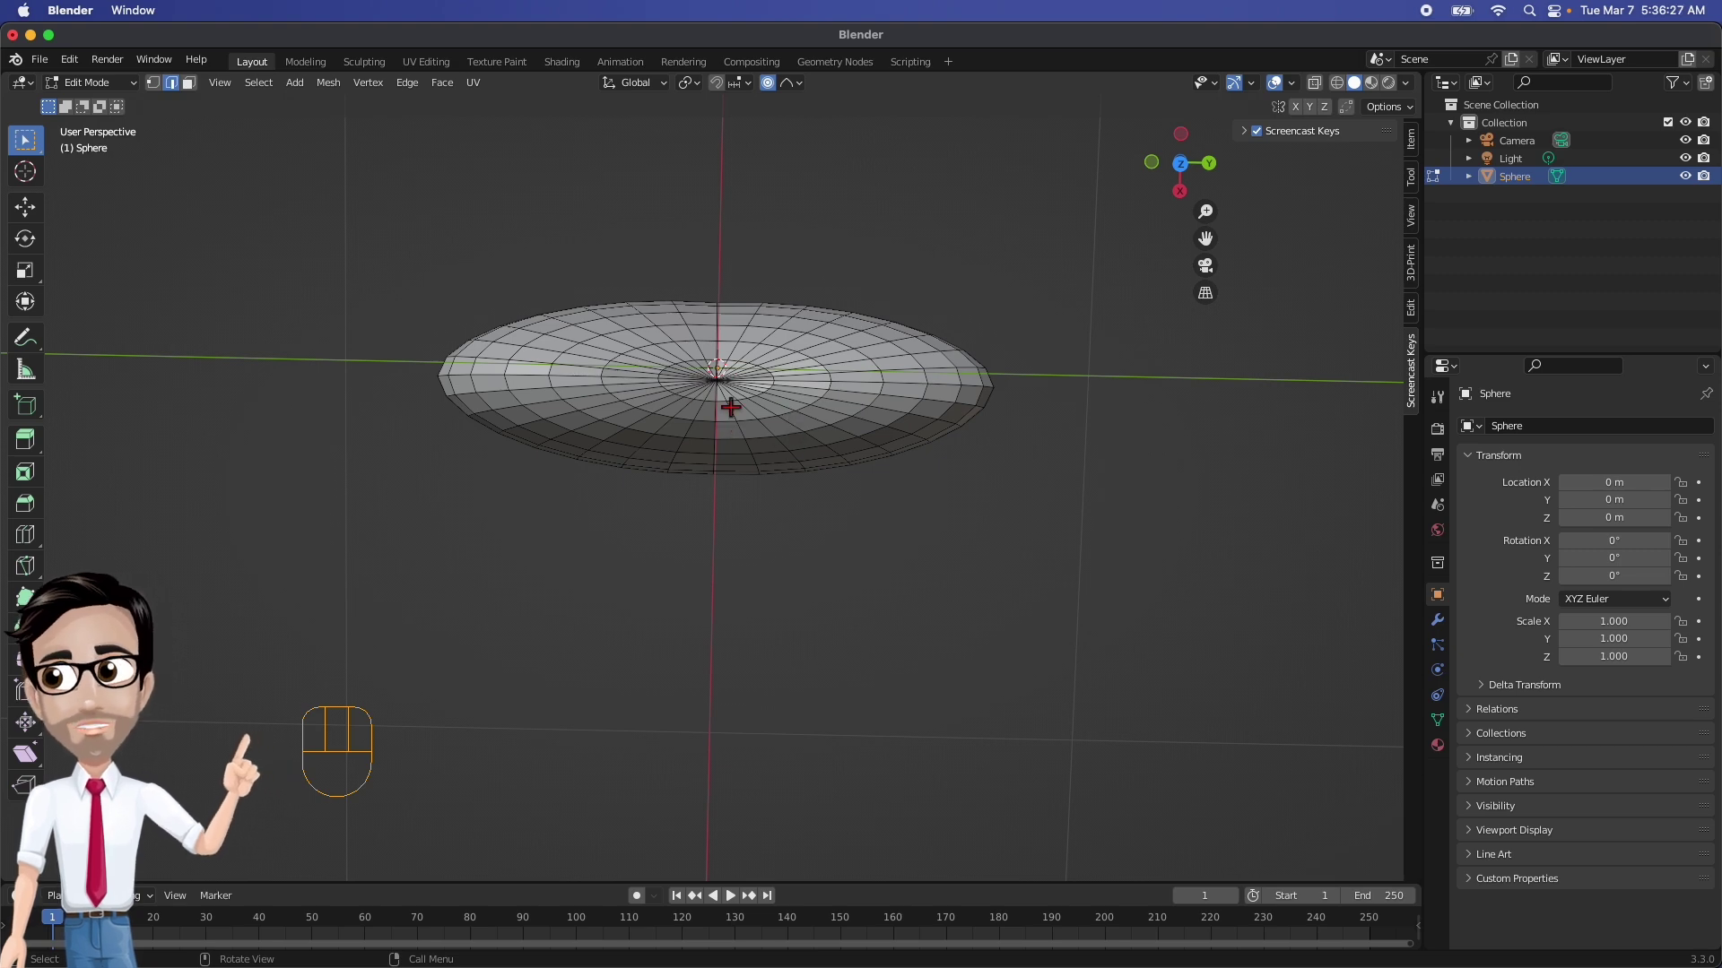
left_click(1182, 165)
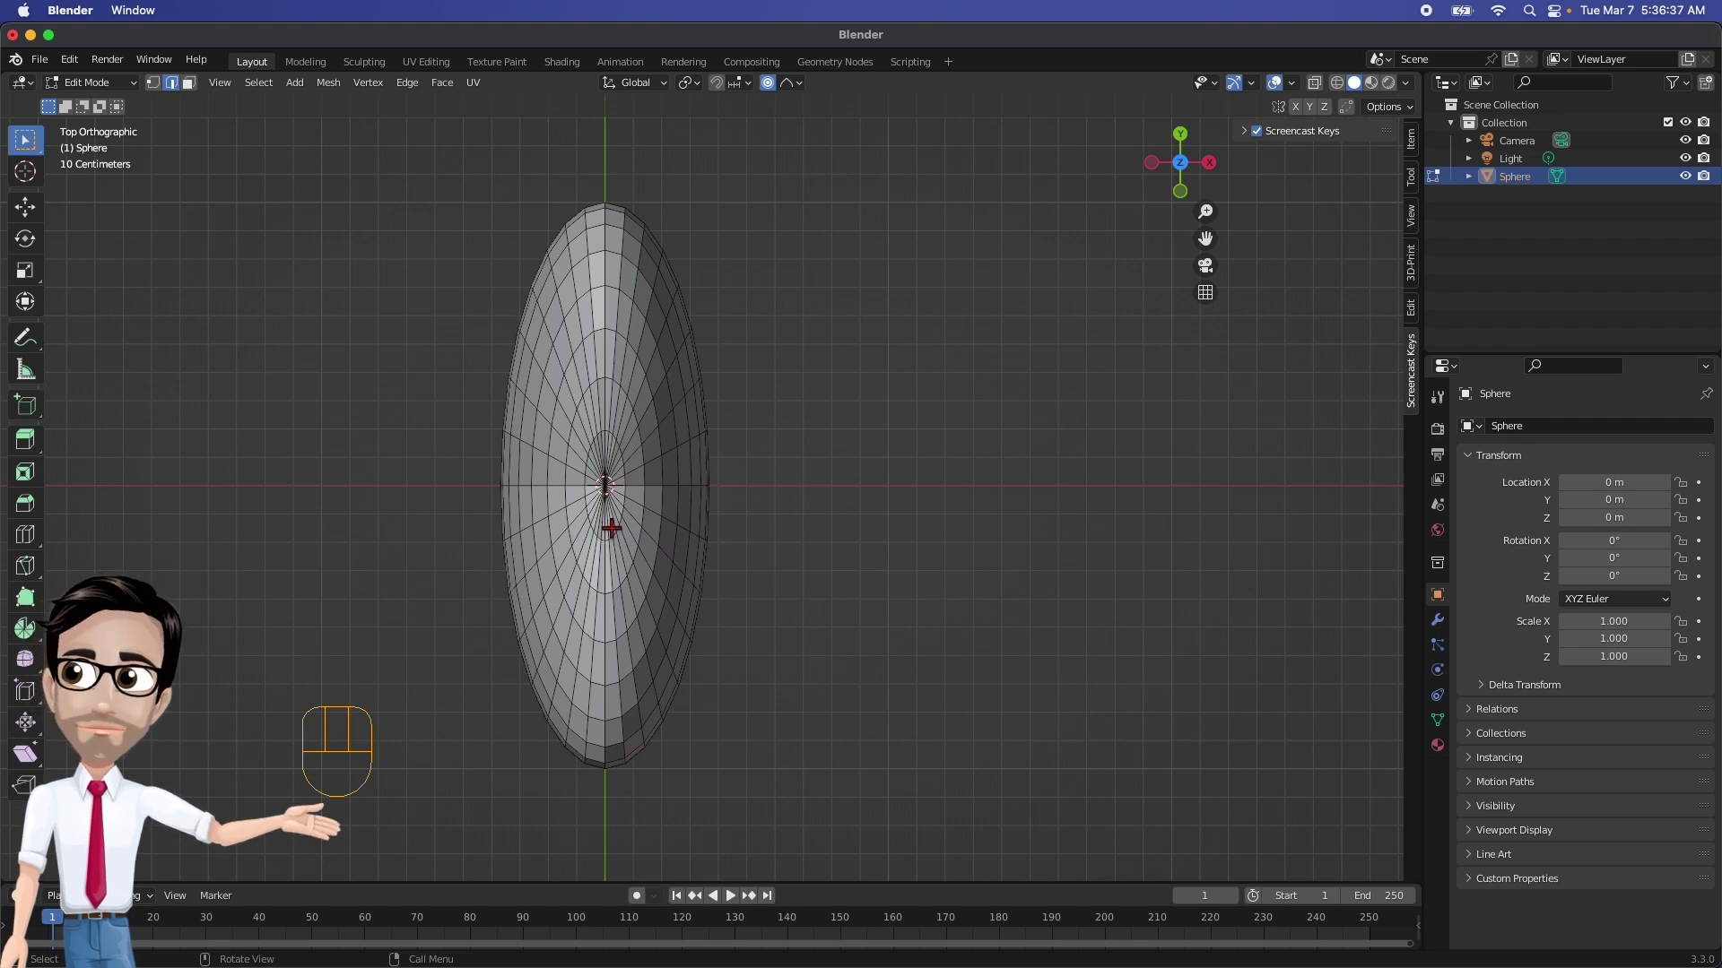
key("c")
left_click_drag(585, 438, 634, 548)
right_click(633, 549)
middle_click_drag(798, 640, 624, 546)
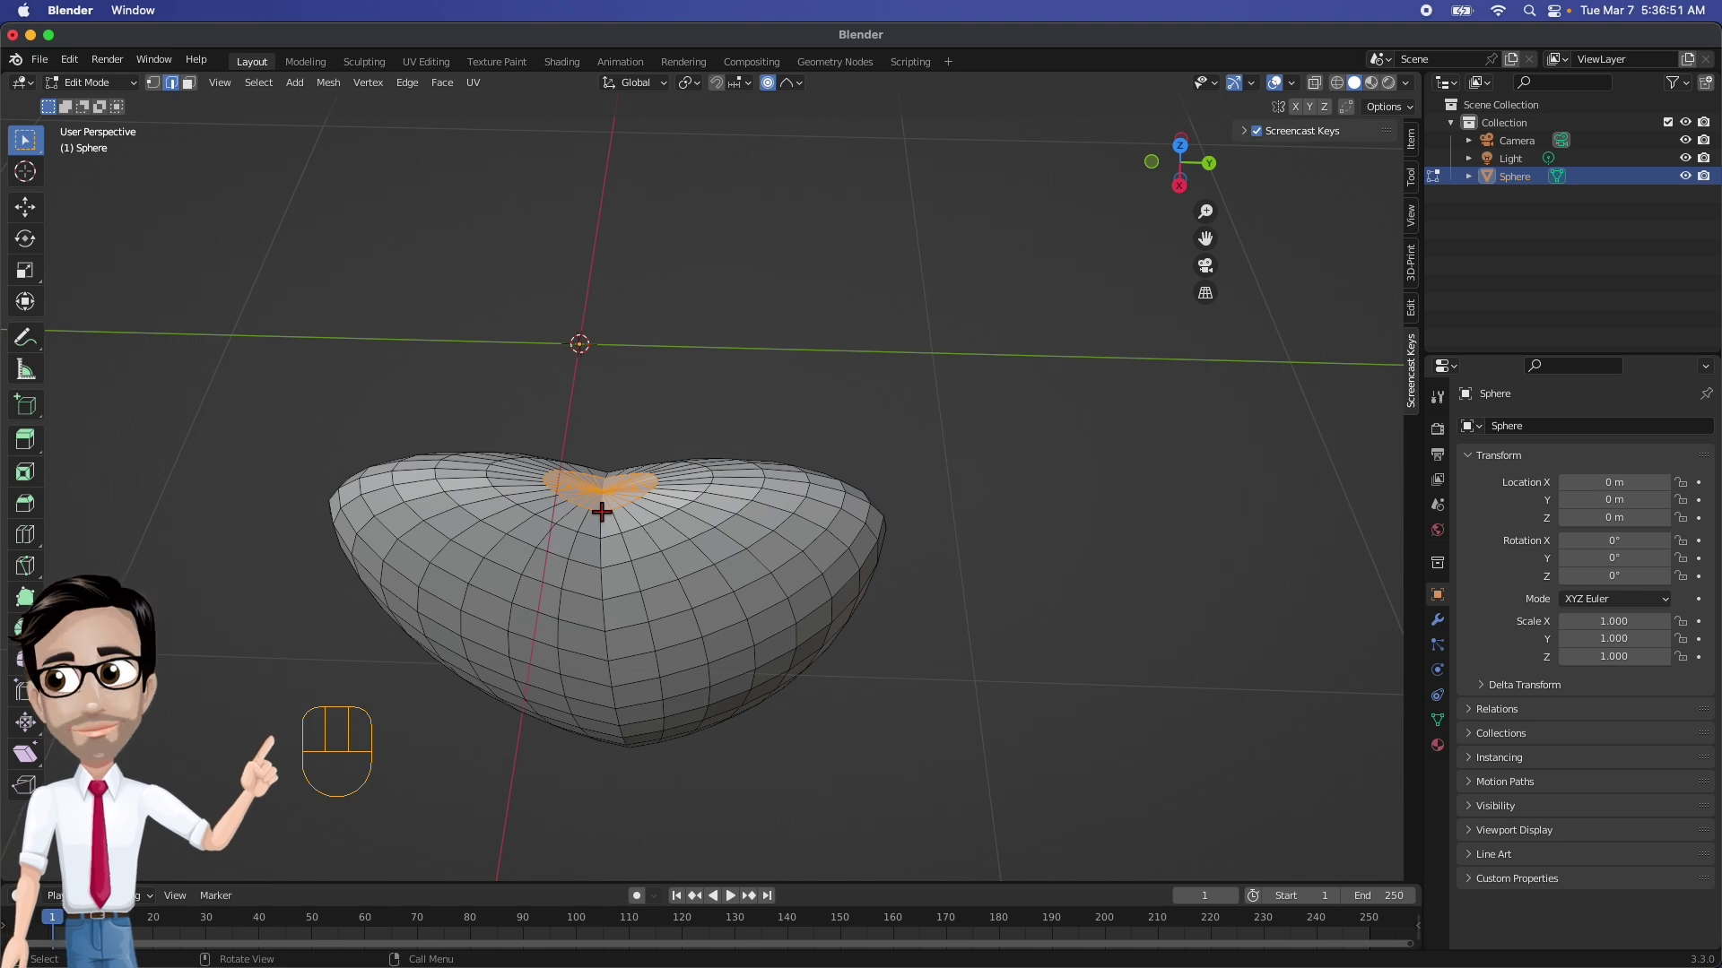
key("m")
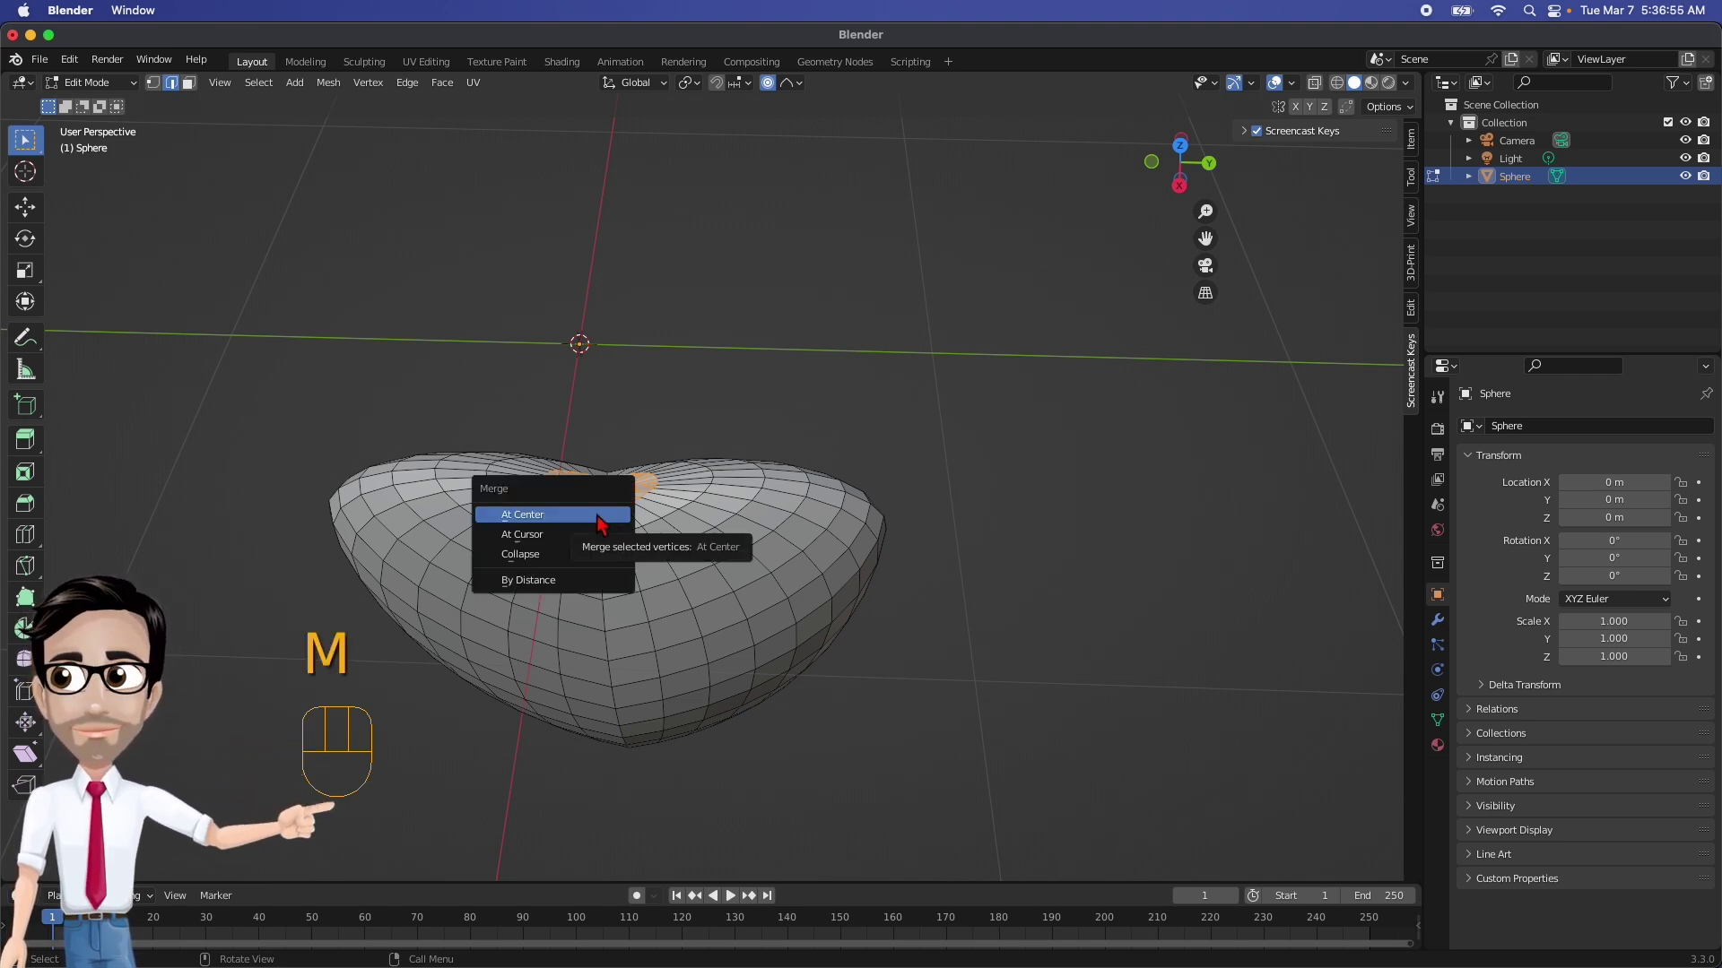
left_click(528, 515)
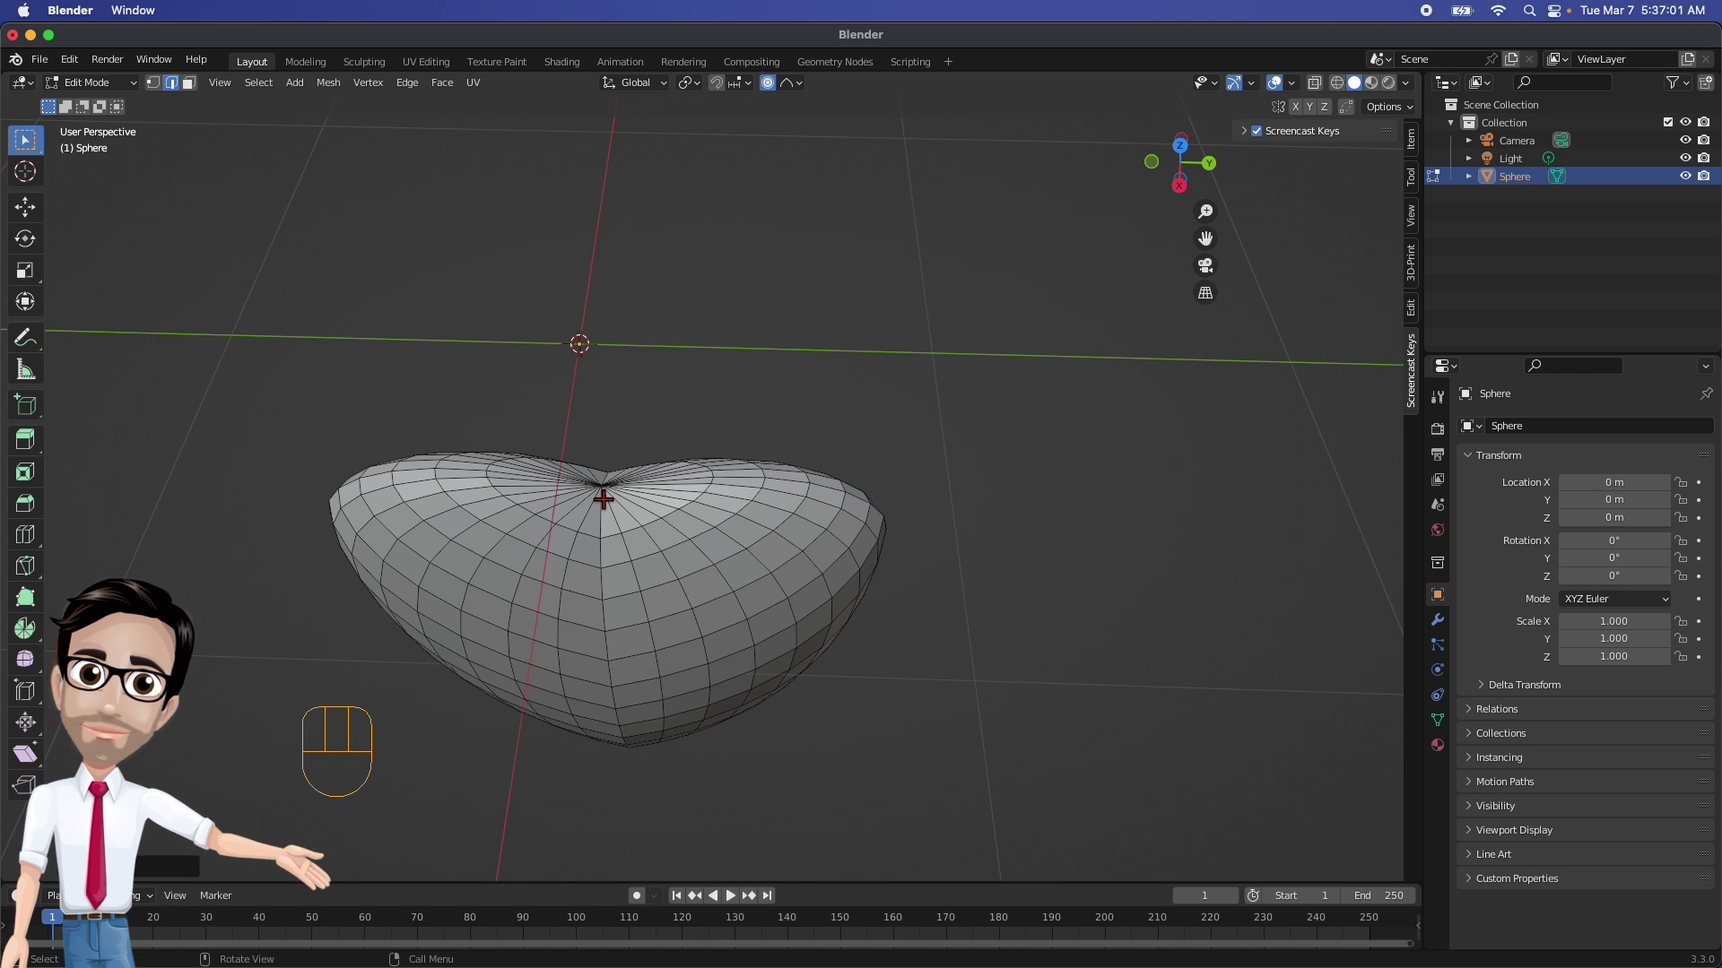
Switch to vertex selection and select the merged vertex at the center of the heart's top notch
left_click(155, 84)
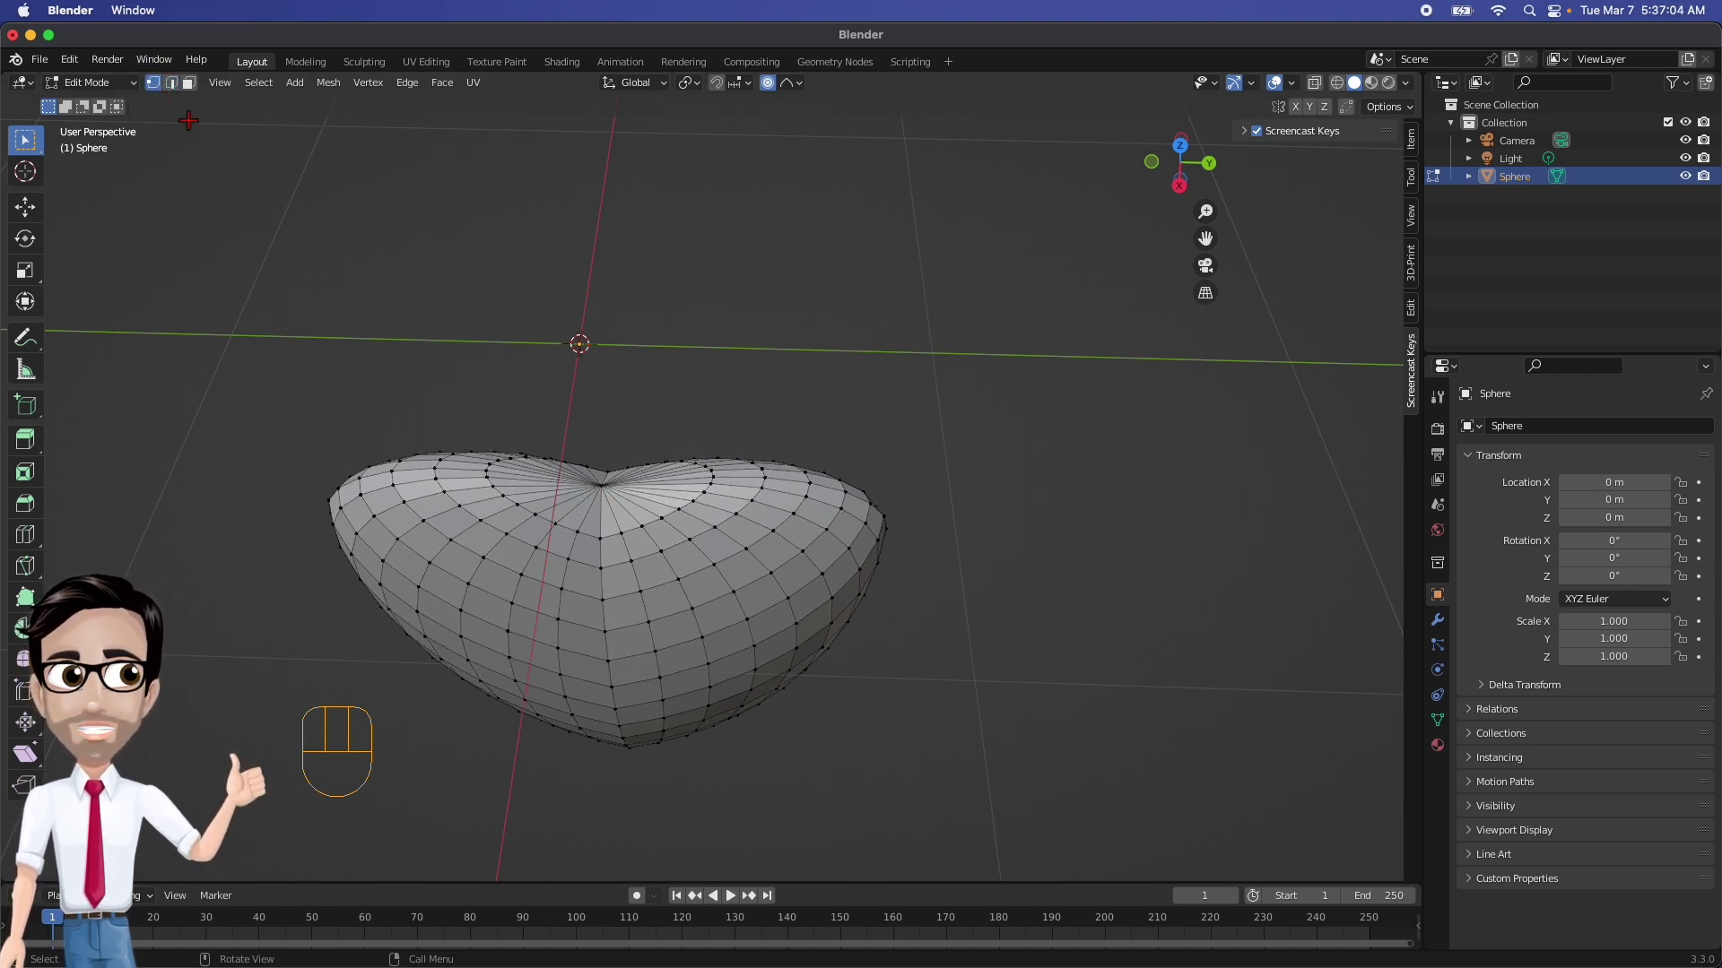
left_click(601, 487)
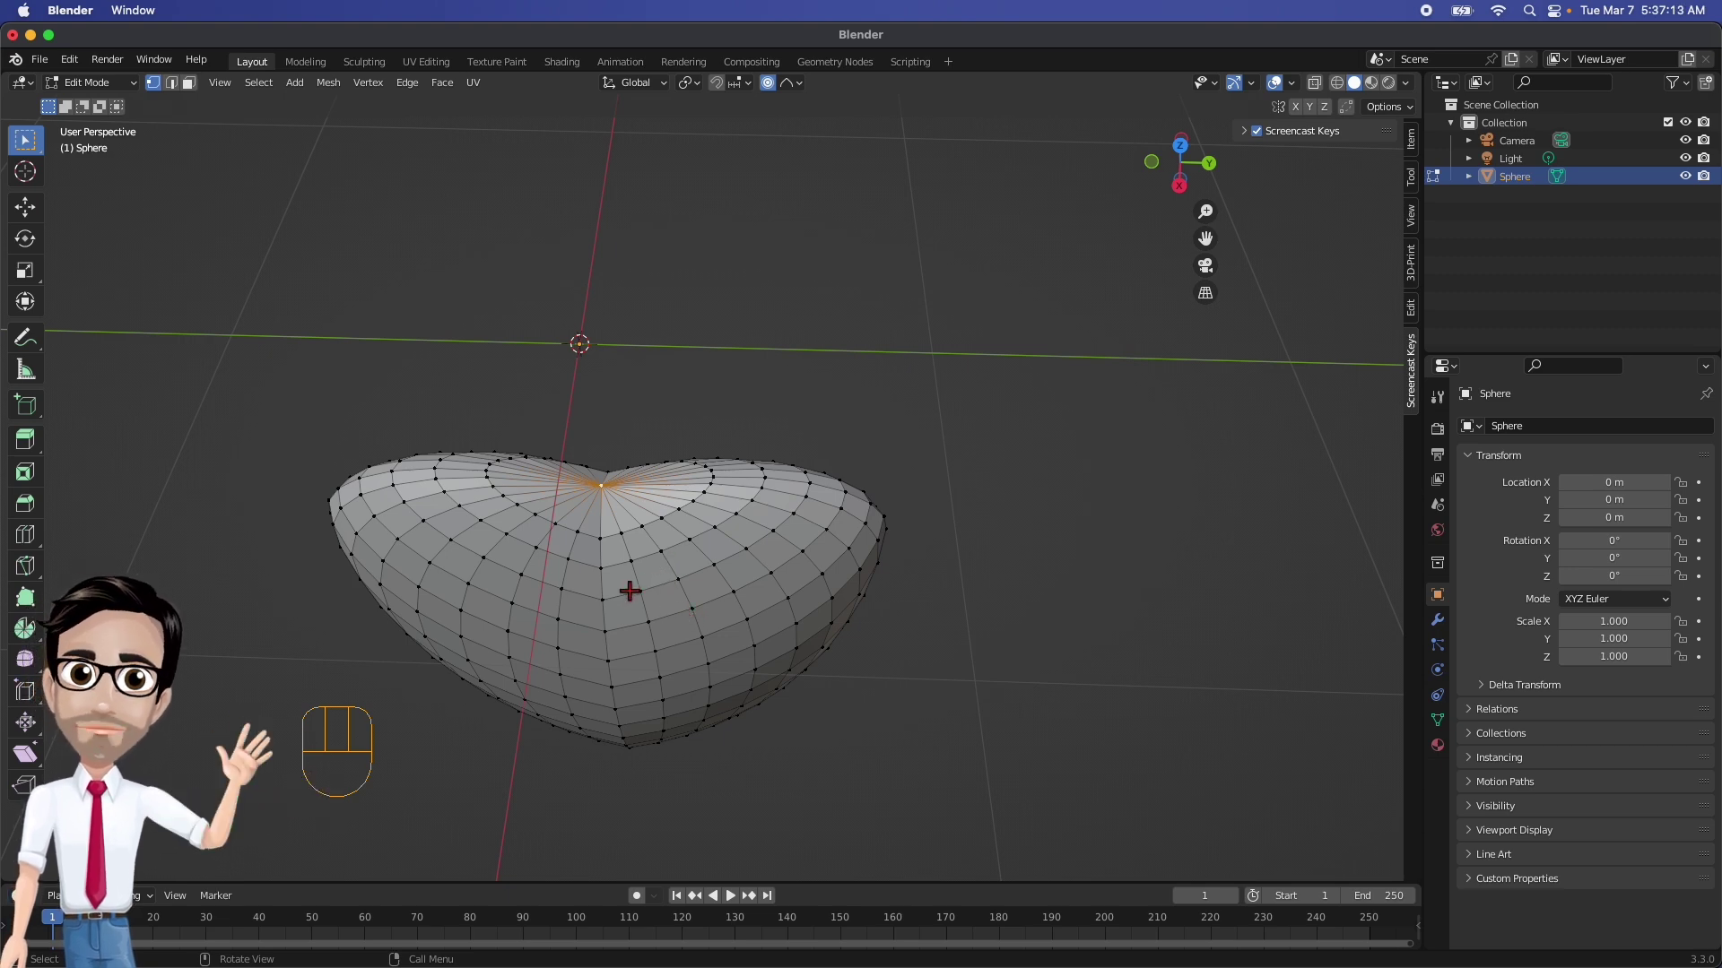
middle_click_drag(633, 593, 654, 513)
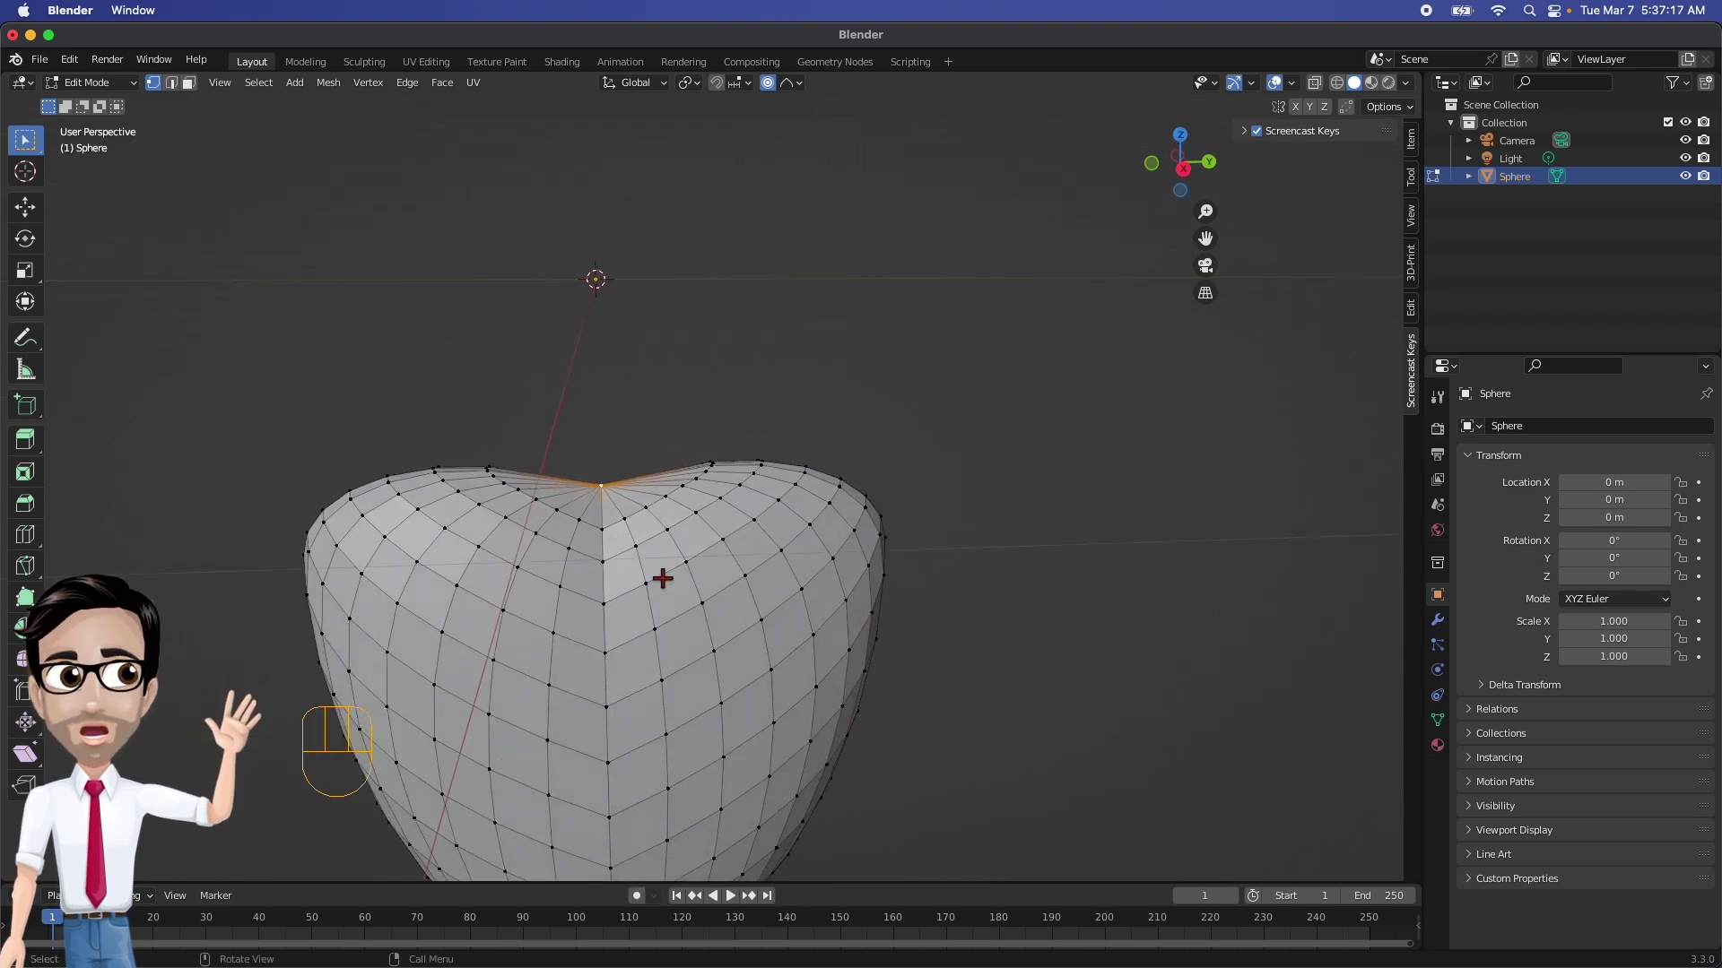
middle_click_drag(660, 730, 761, 522, "shift")
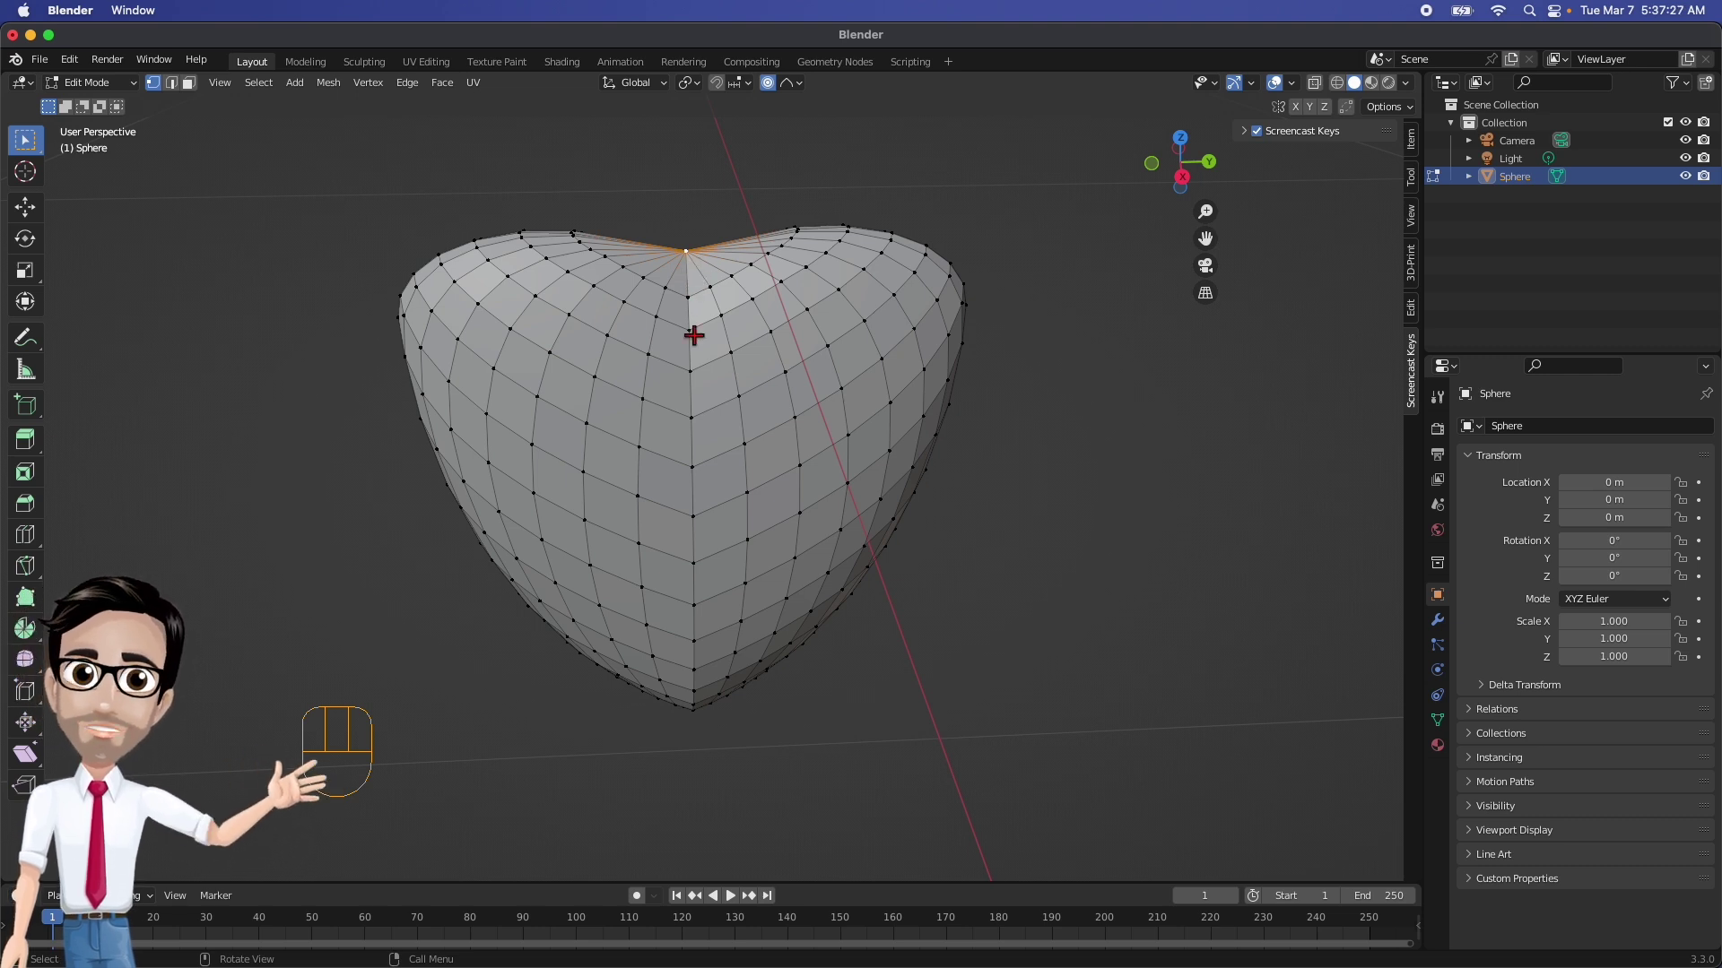
Move the notch vertex down about 0.16 m along Z with a proportional size of about 0.32 m
key("g")
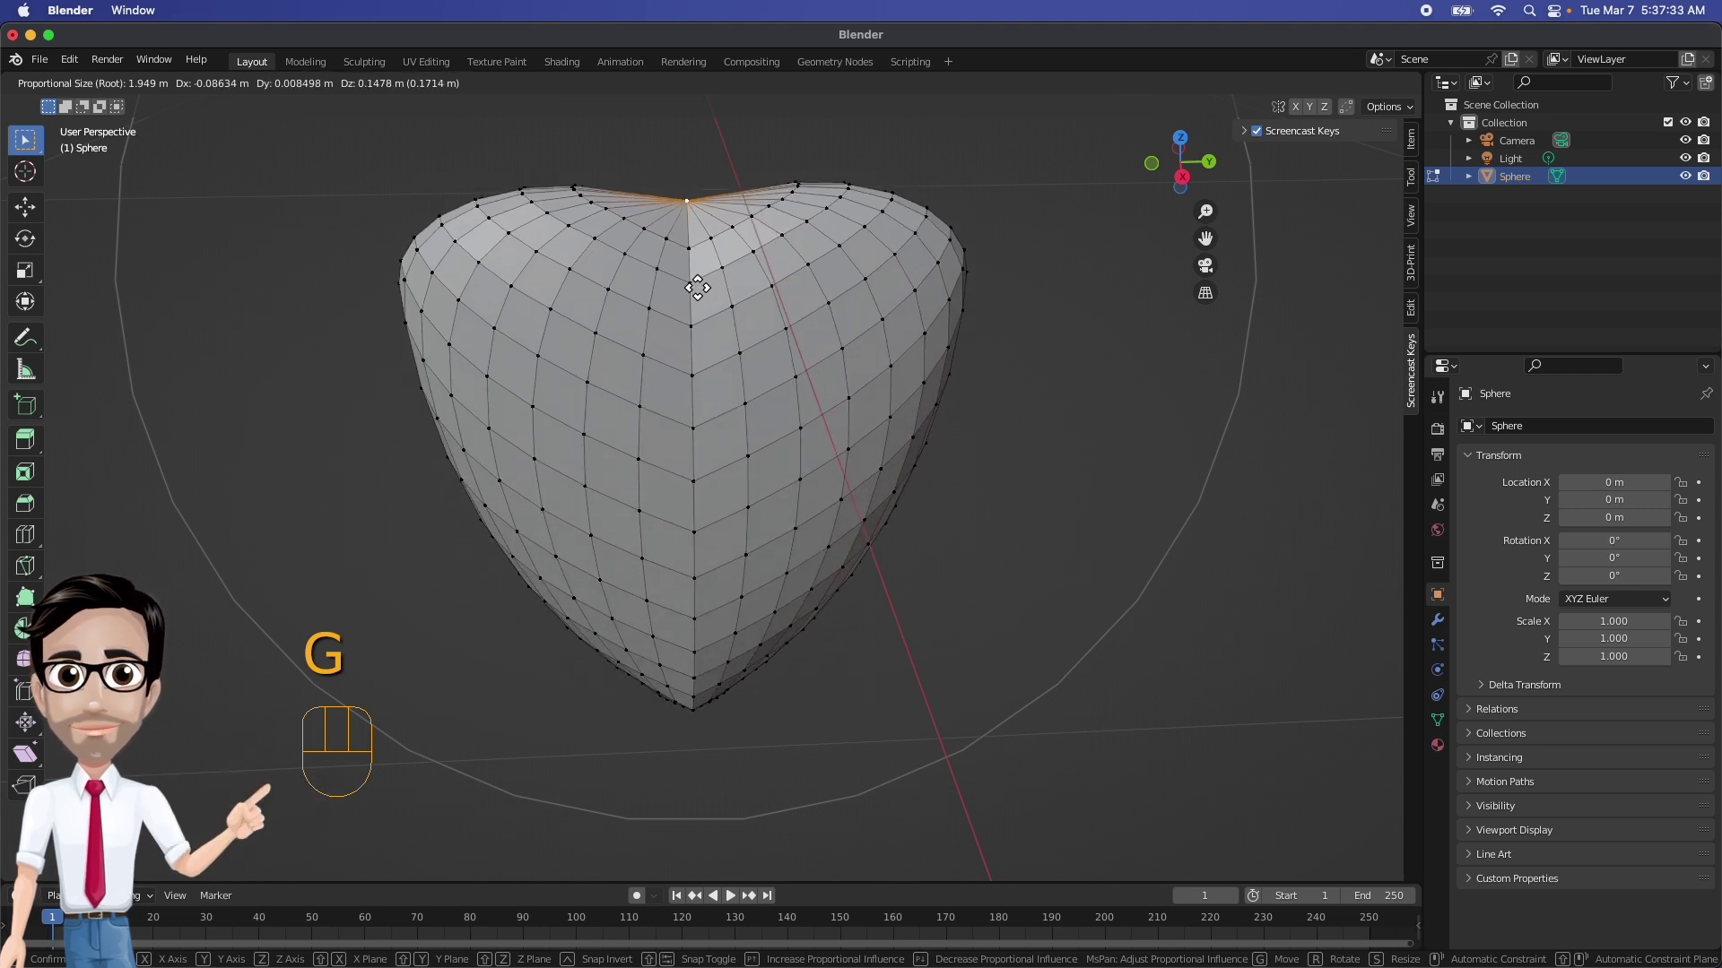
scroll(704, 287, "up", 3)
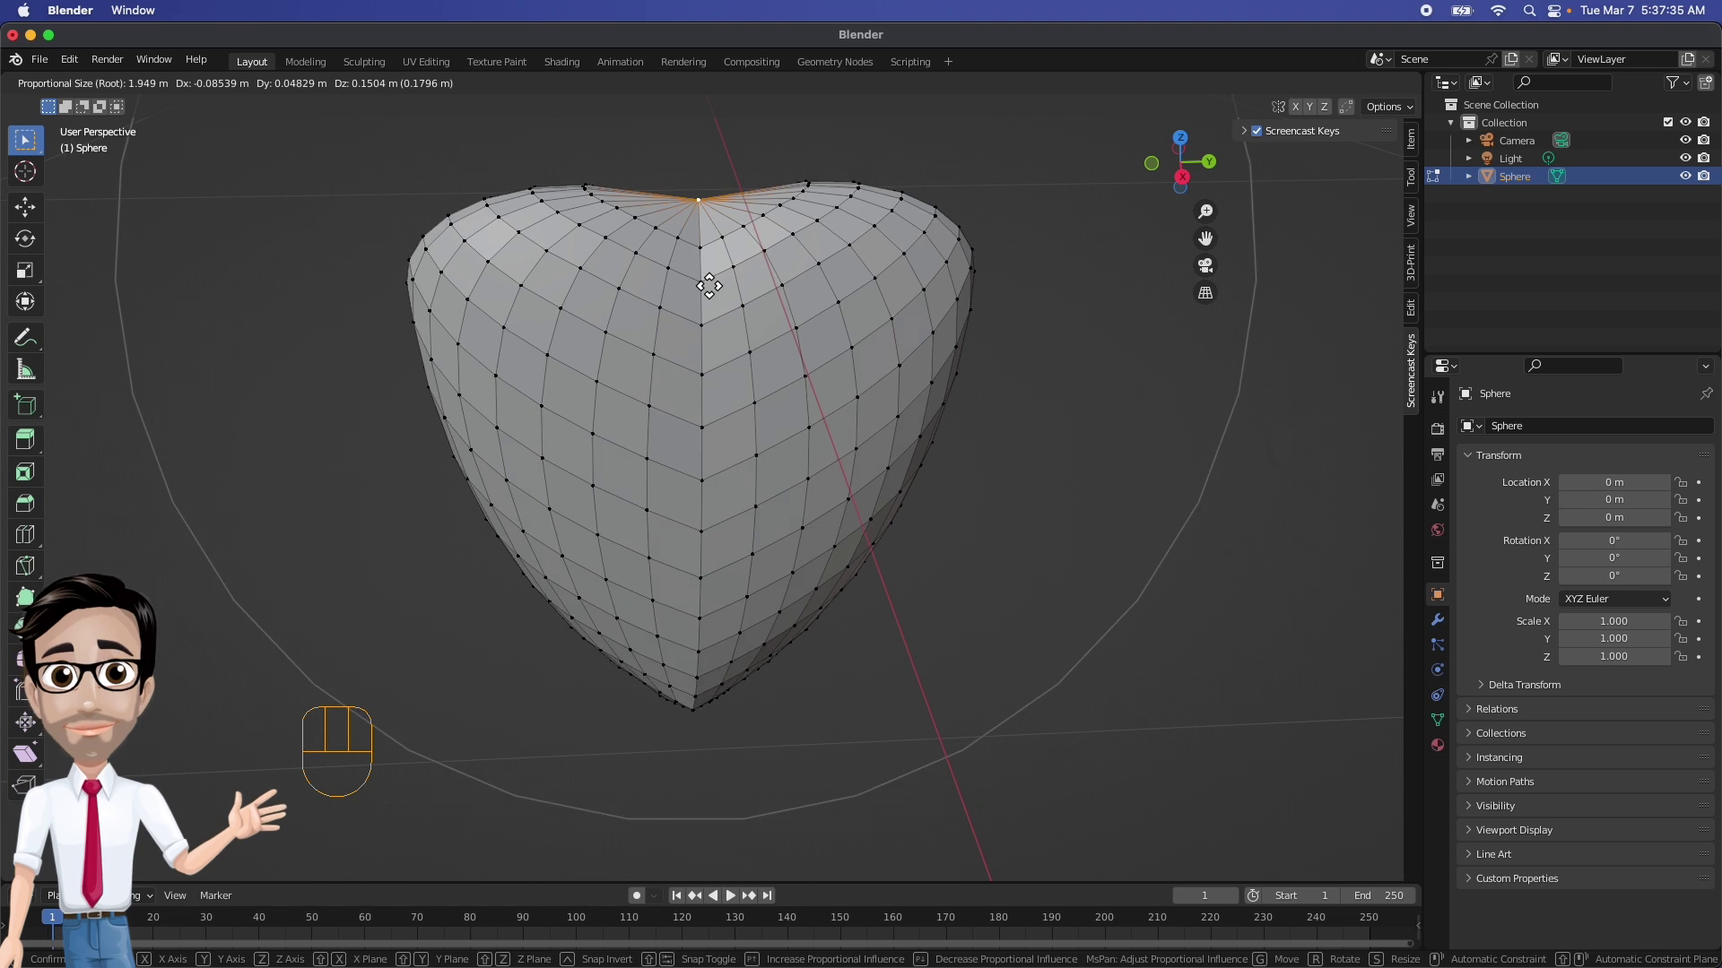
scroll(701, 279, "up", 5)
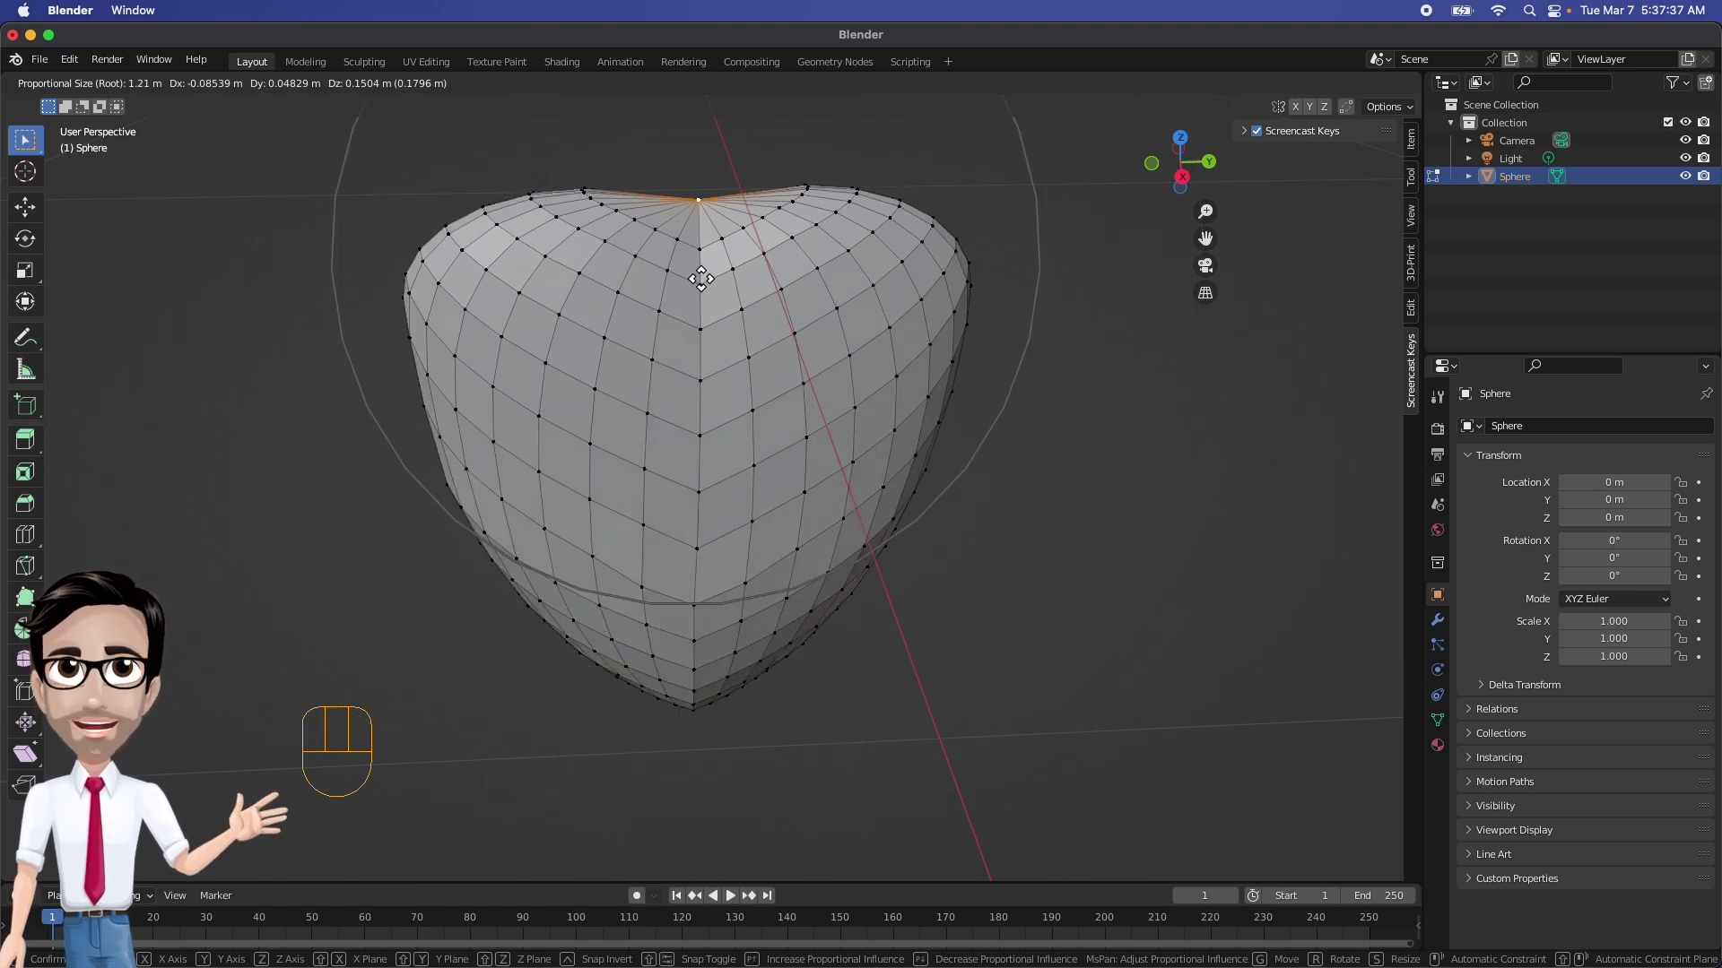
scroll(701, 280, "up", 3)
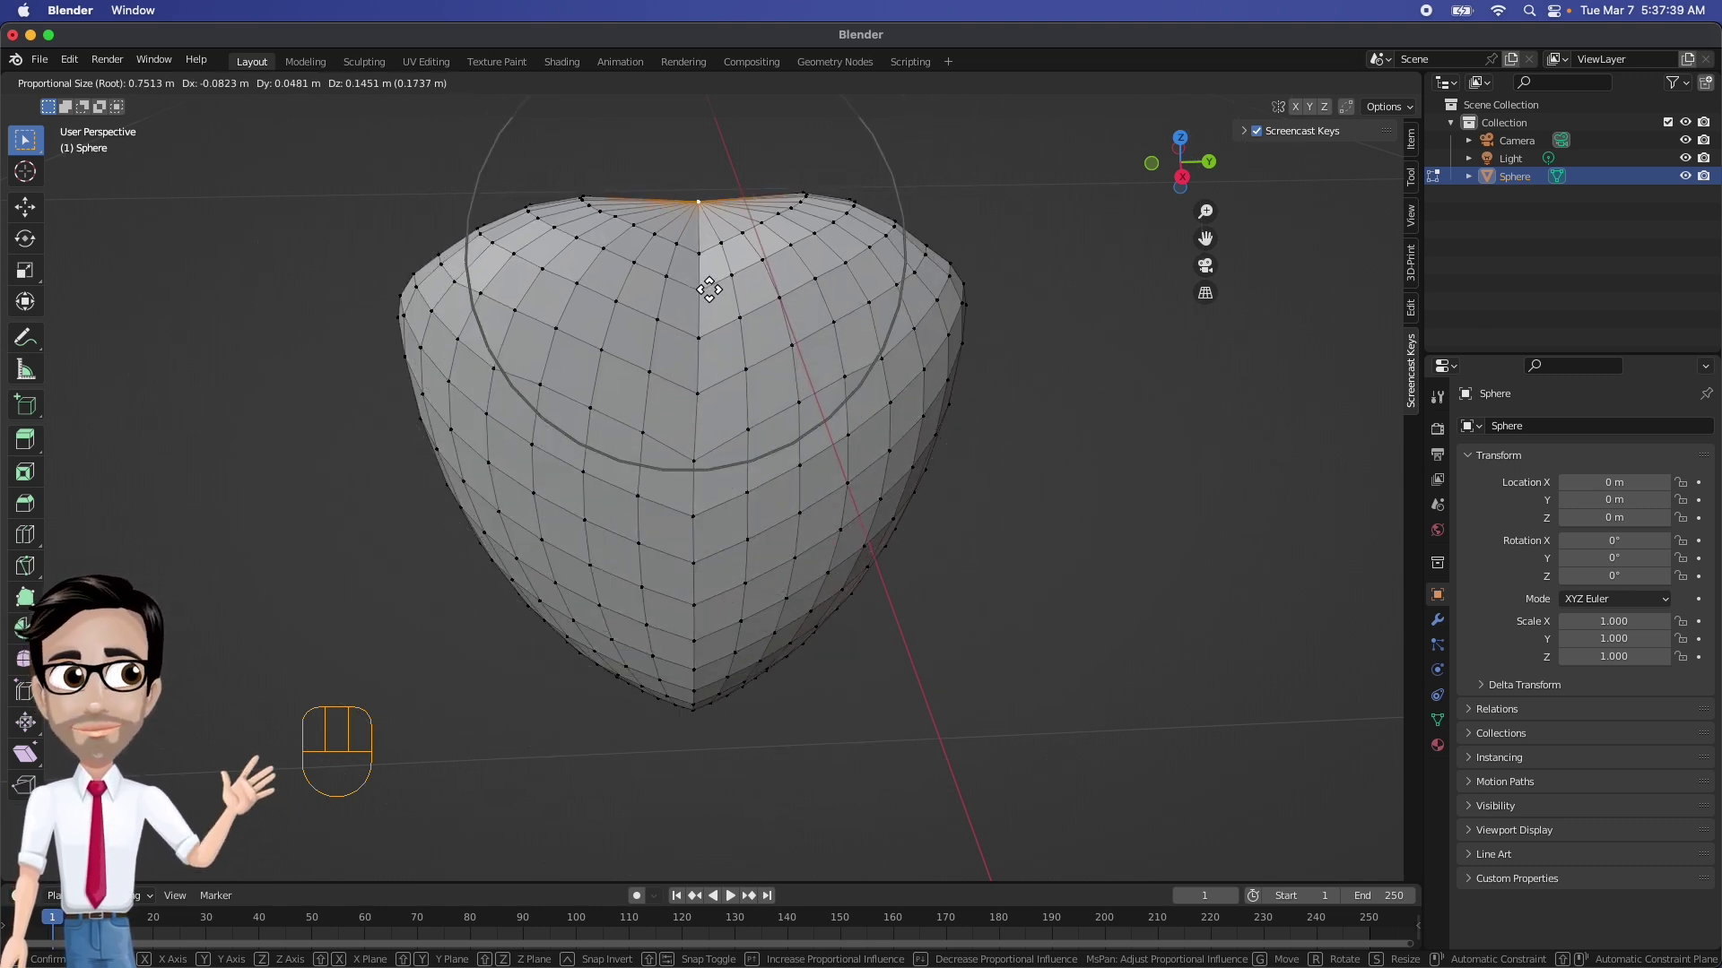
scroll(704, 291, "up", 6)
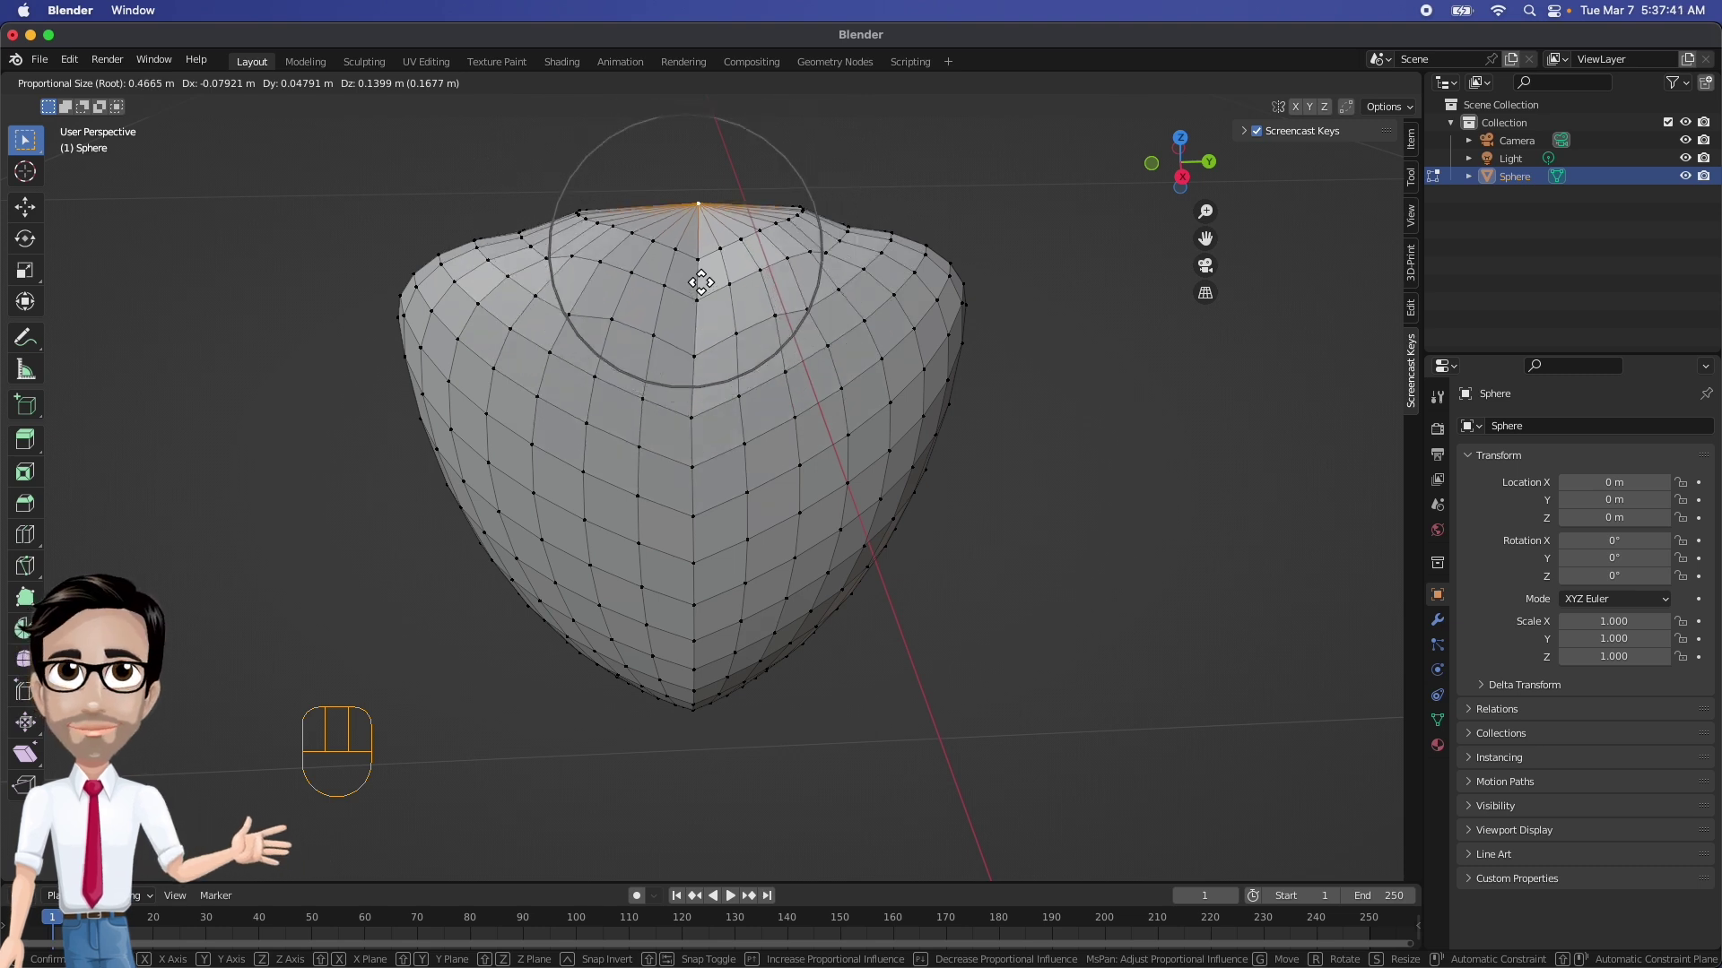
scroll(704, 318, "up", 1)
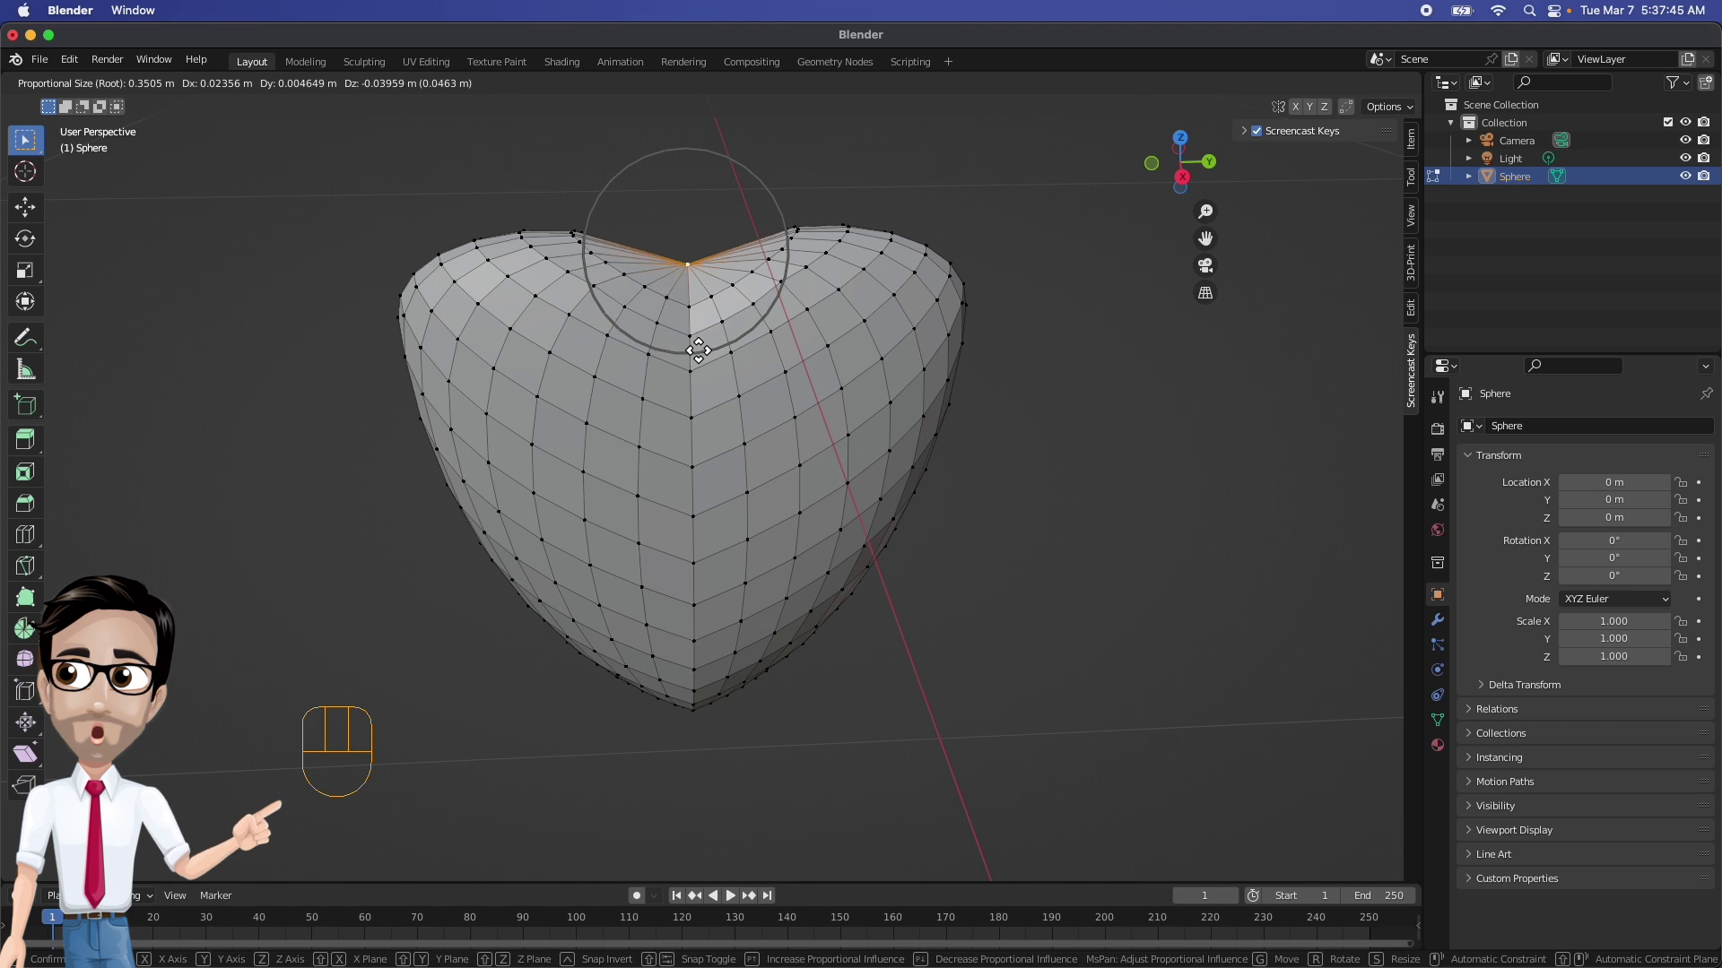
scroll(695, 352, "up", 1)
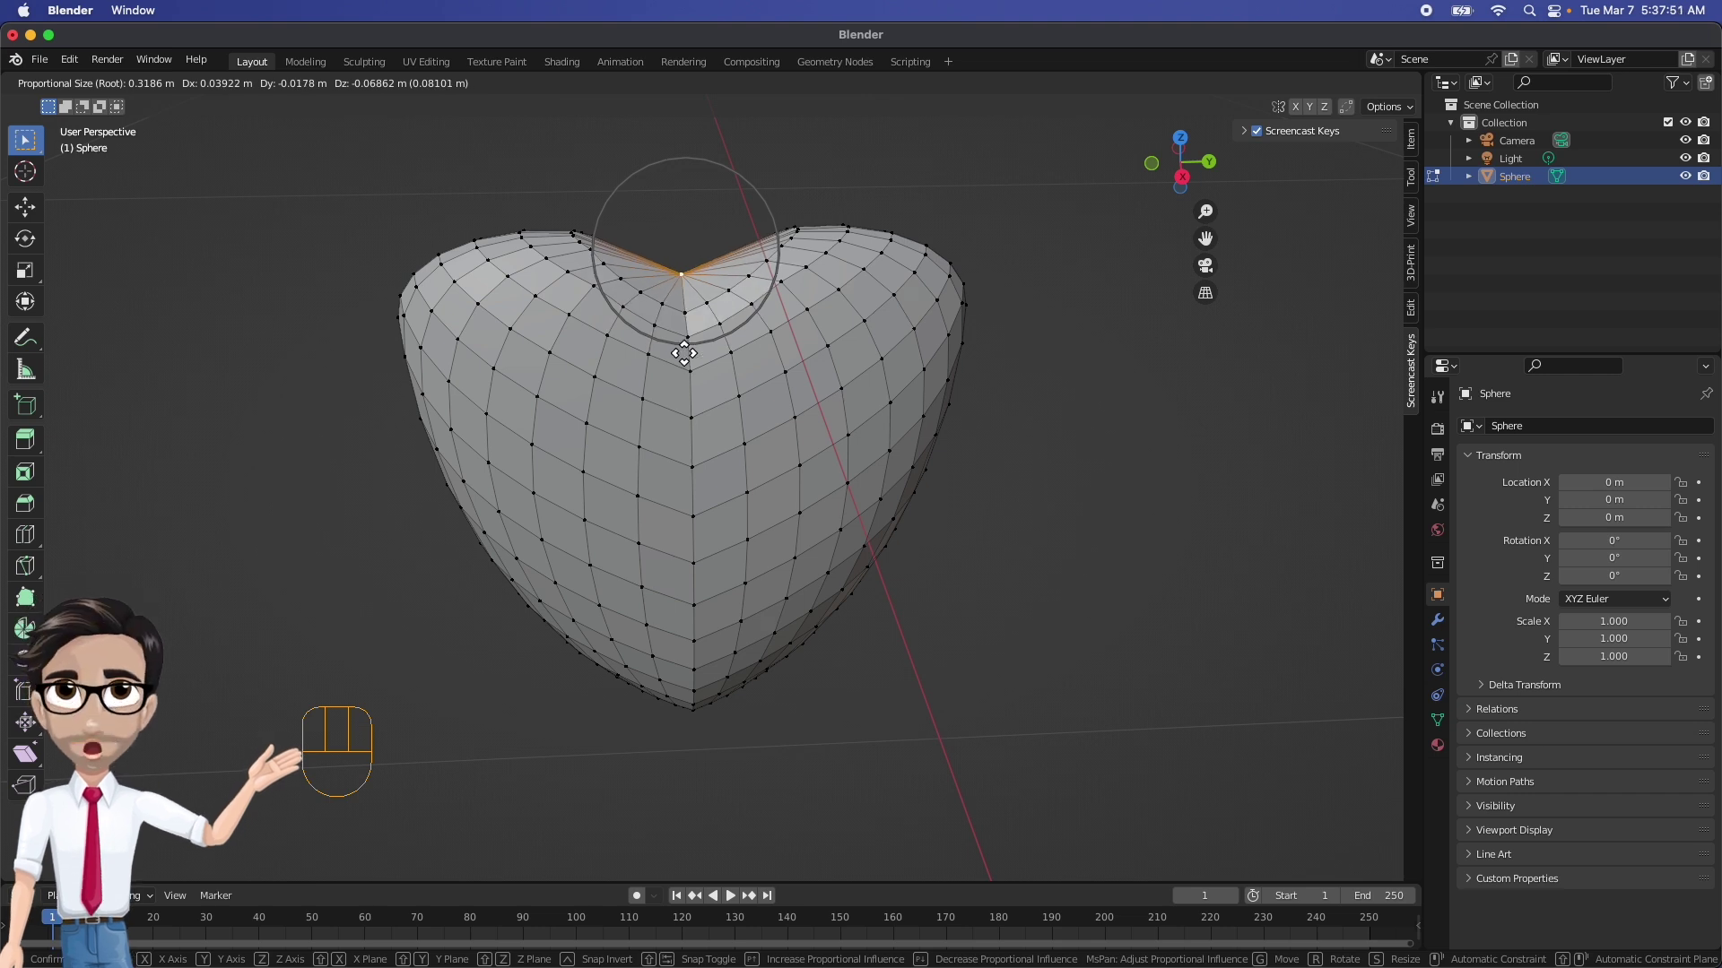
key("z")
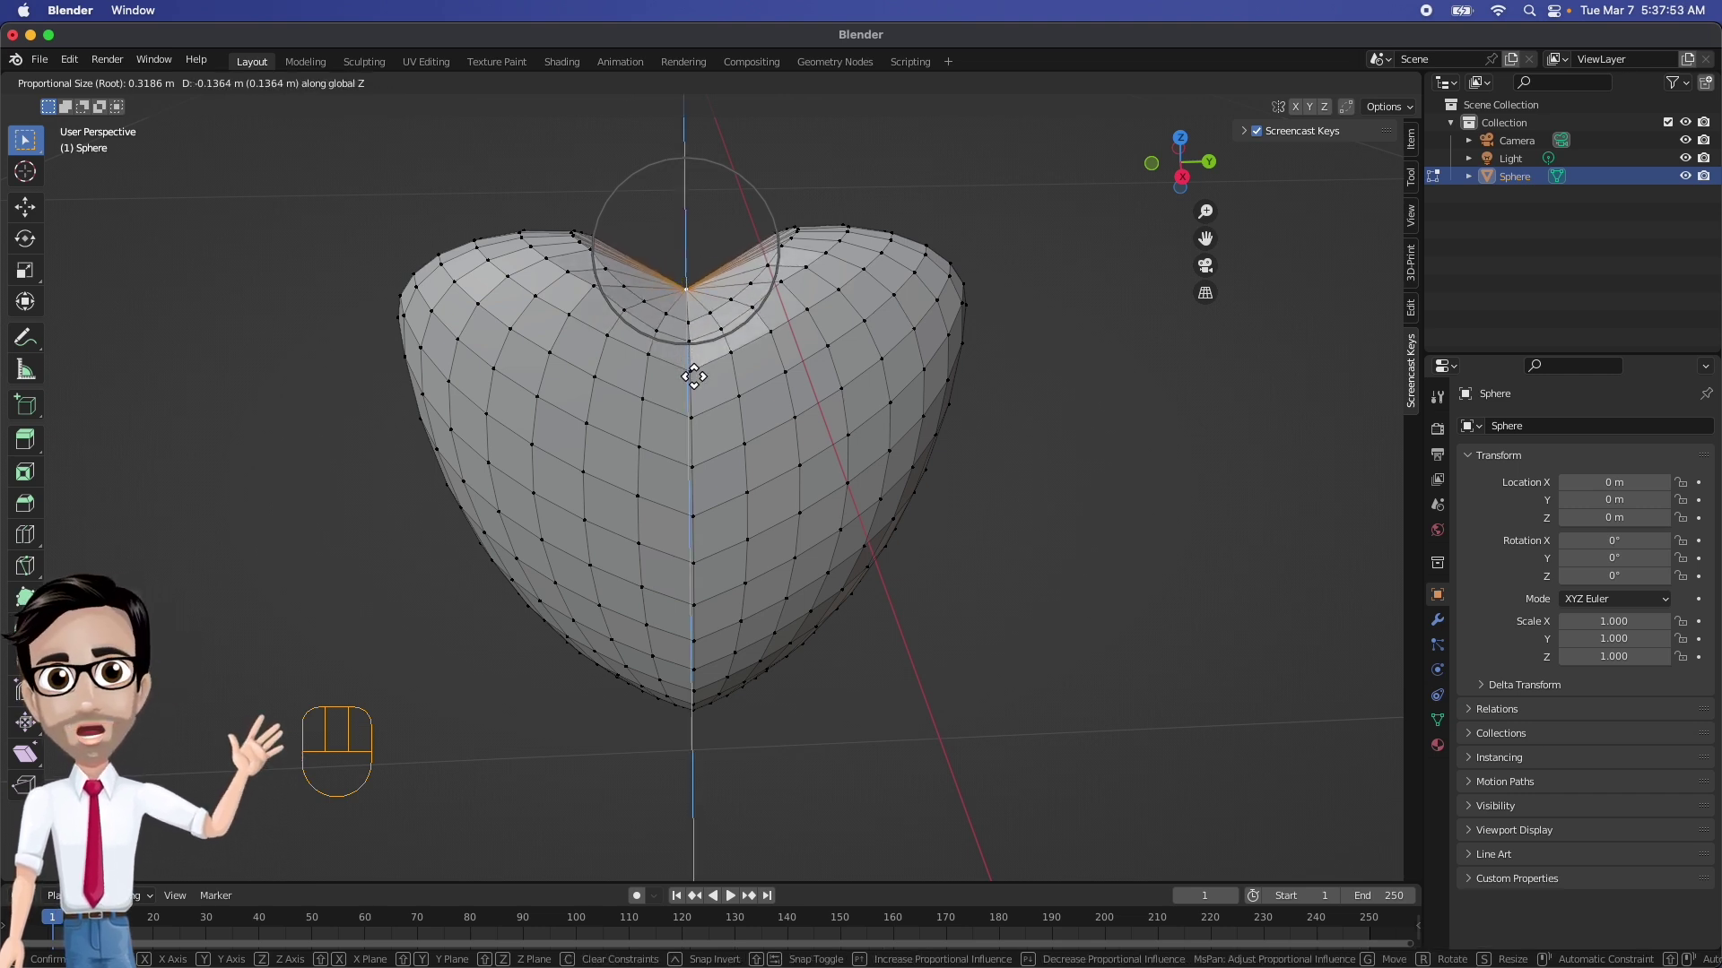
scroll(691, 376, "down", 1)
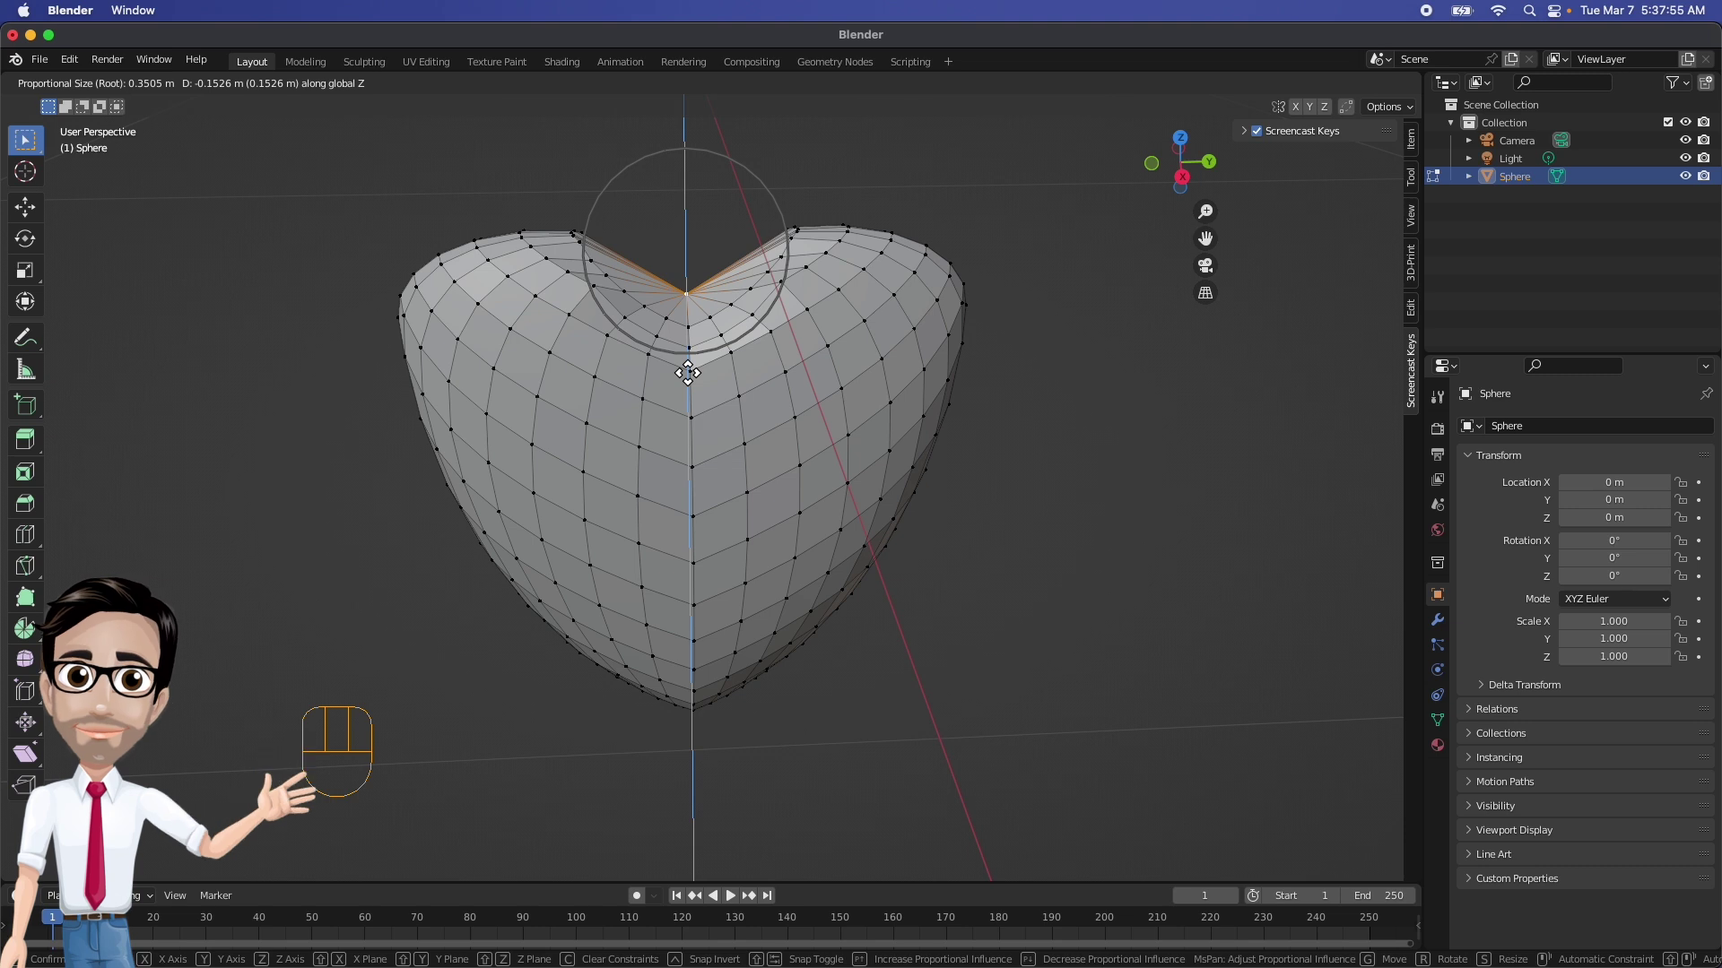
scroll(687, 373, "down", 1)
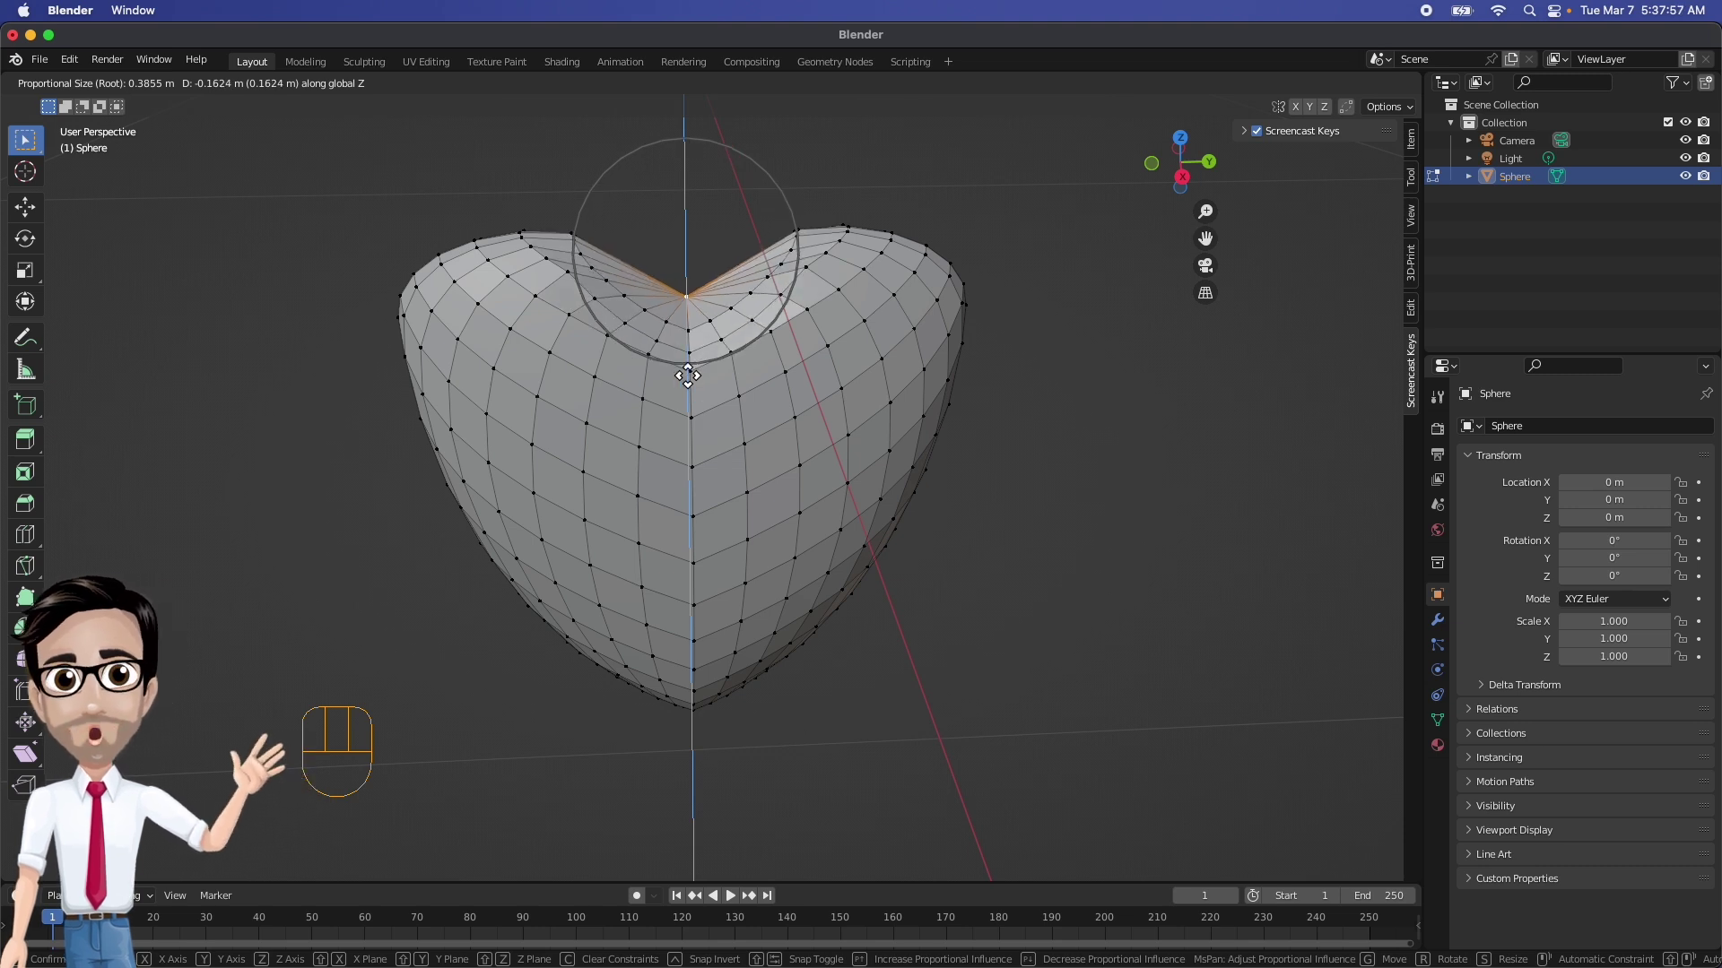
scroll(688, 375, "down", 1)
scroll(688, 375, "up", 1)
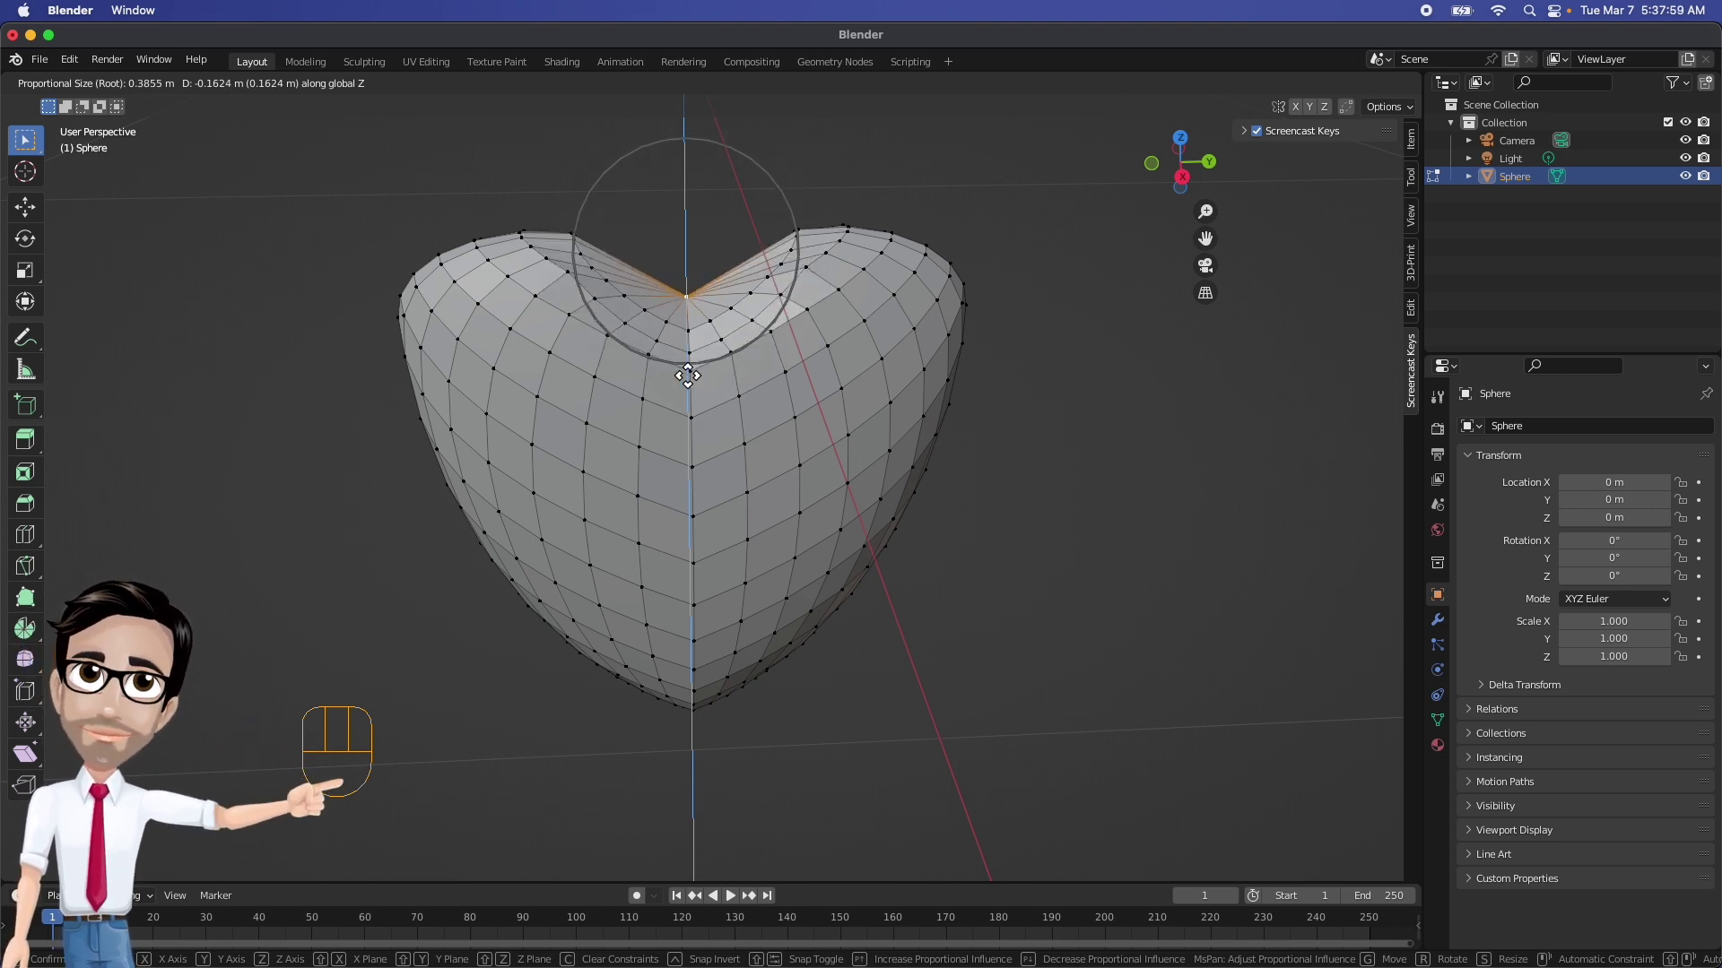
scroll(688, 375, "up", 1)
scroll(687, 375, "down", 2)
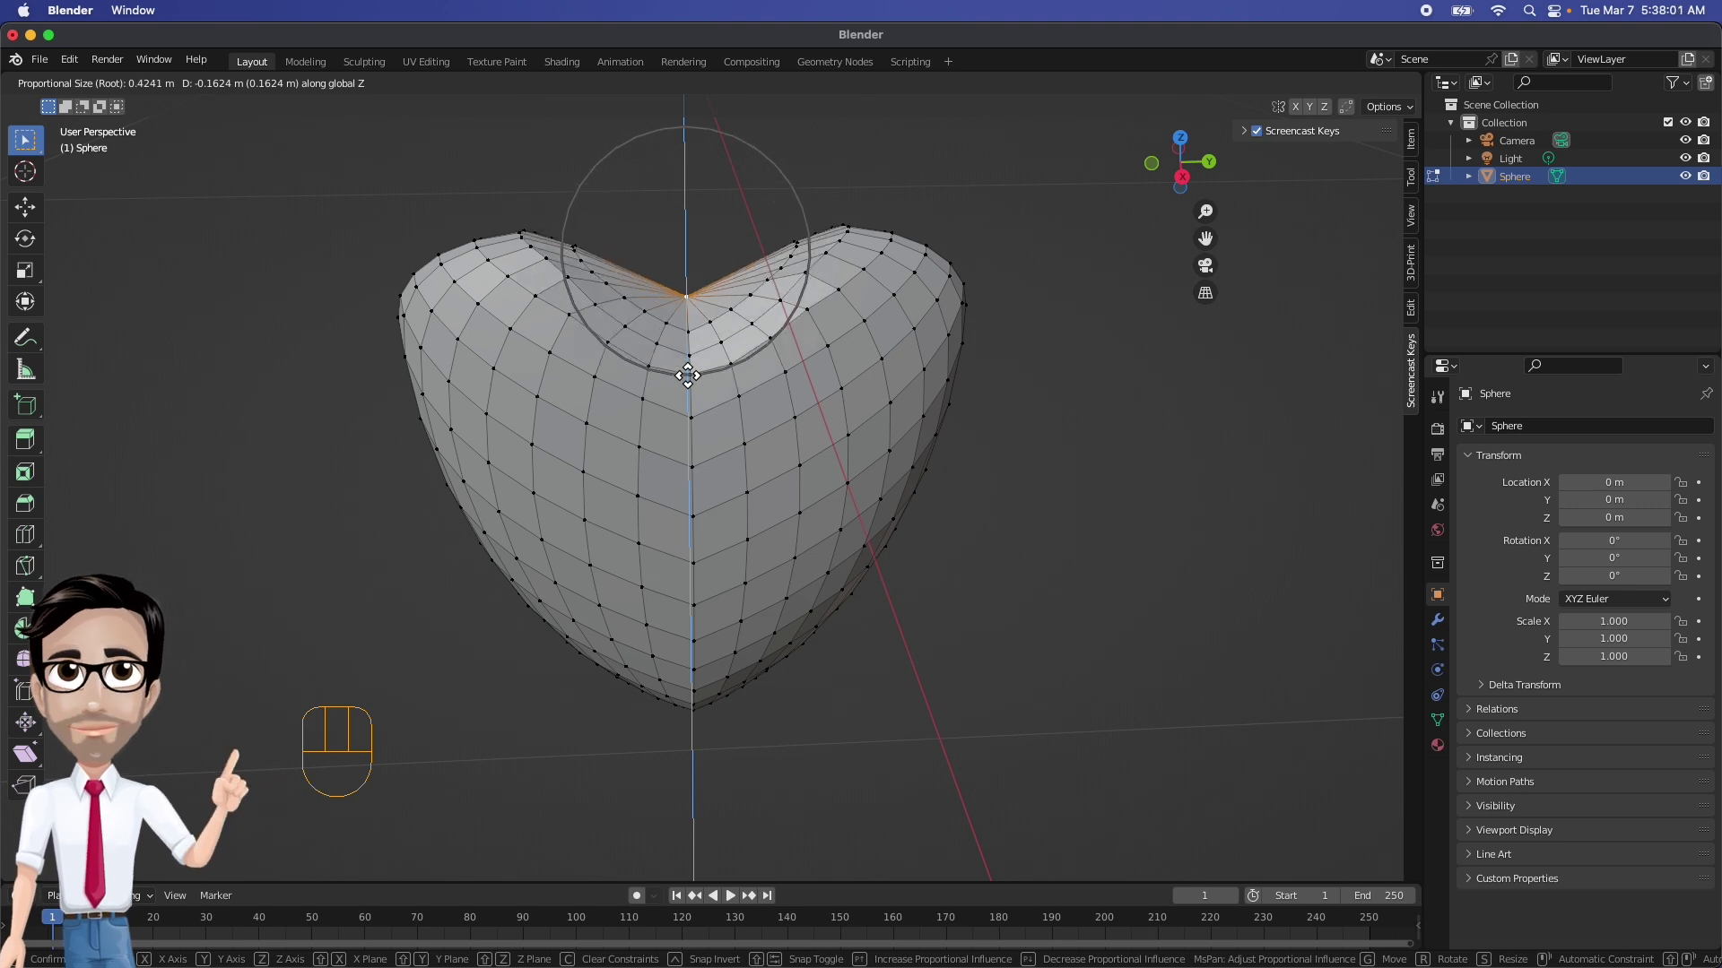
scroll(688, 375, "down", 1)
scroll(688, 375, "up", 4)
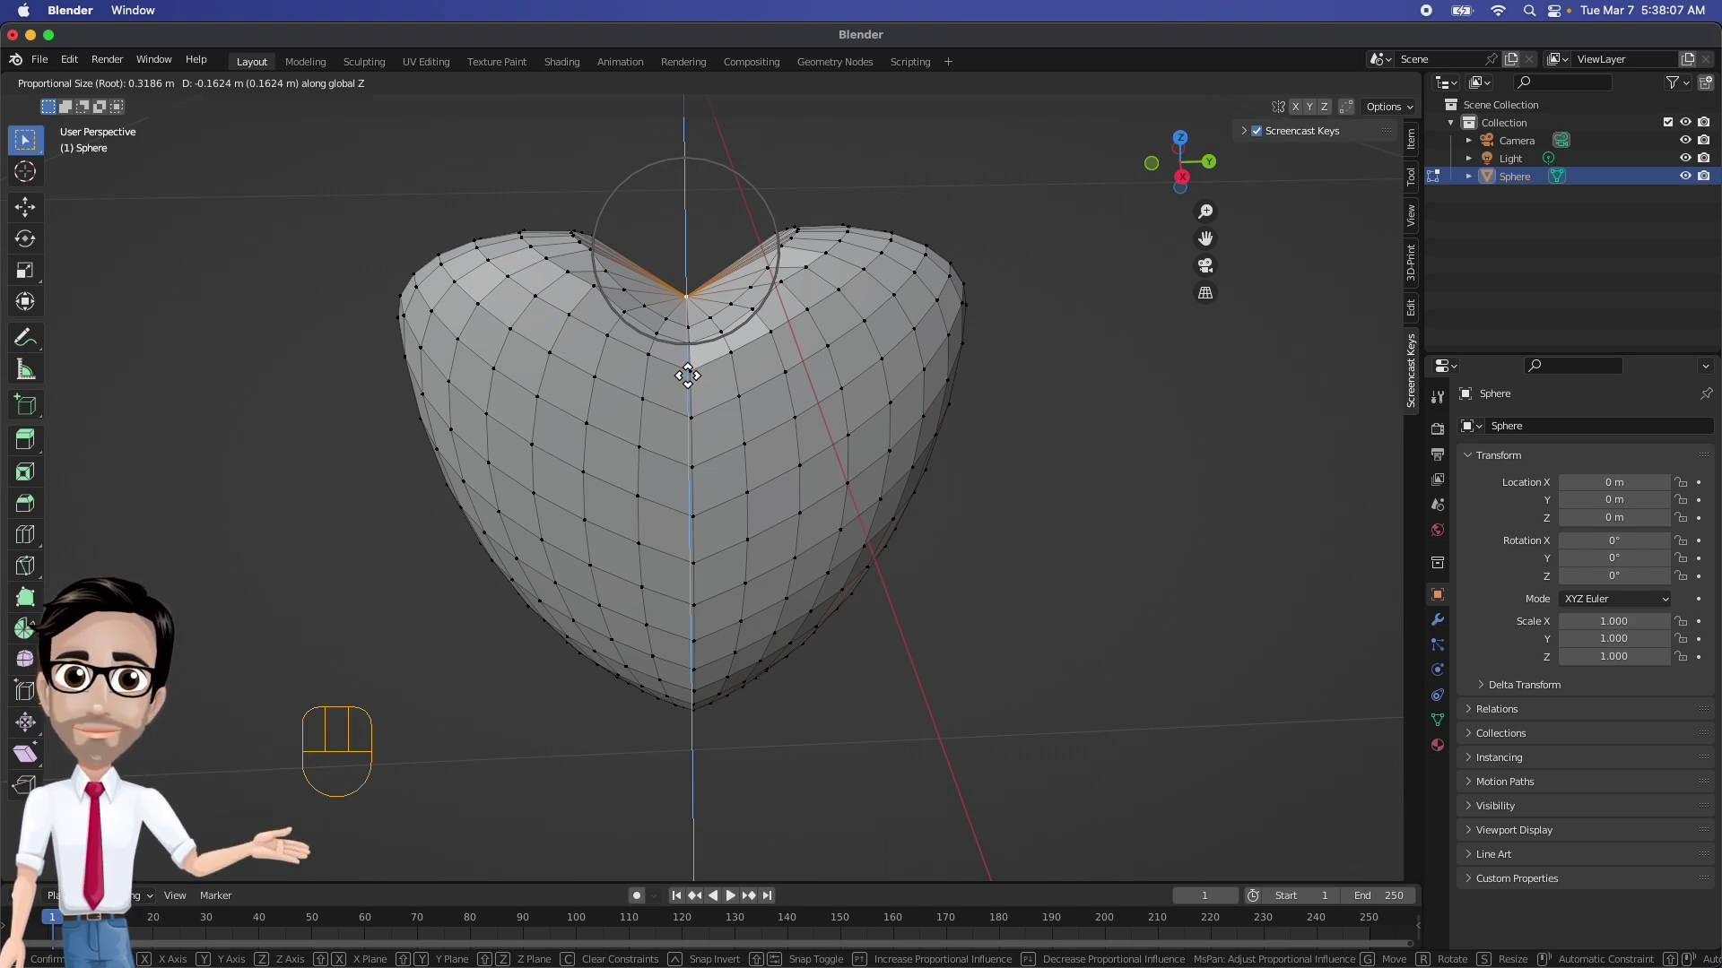
left_click(688, 375)
Return to Object Mode and shade the heart smooth
mouse_move(1040, 535)
middle_mouse_down()
mouse_move(911, 538)
mouse_move(695, 488)
mouse_move(1022, 520)
middle_mouse_up()
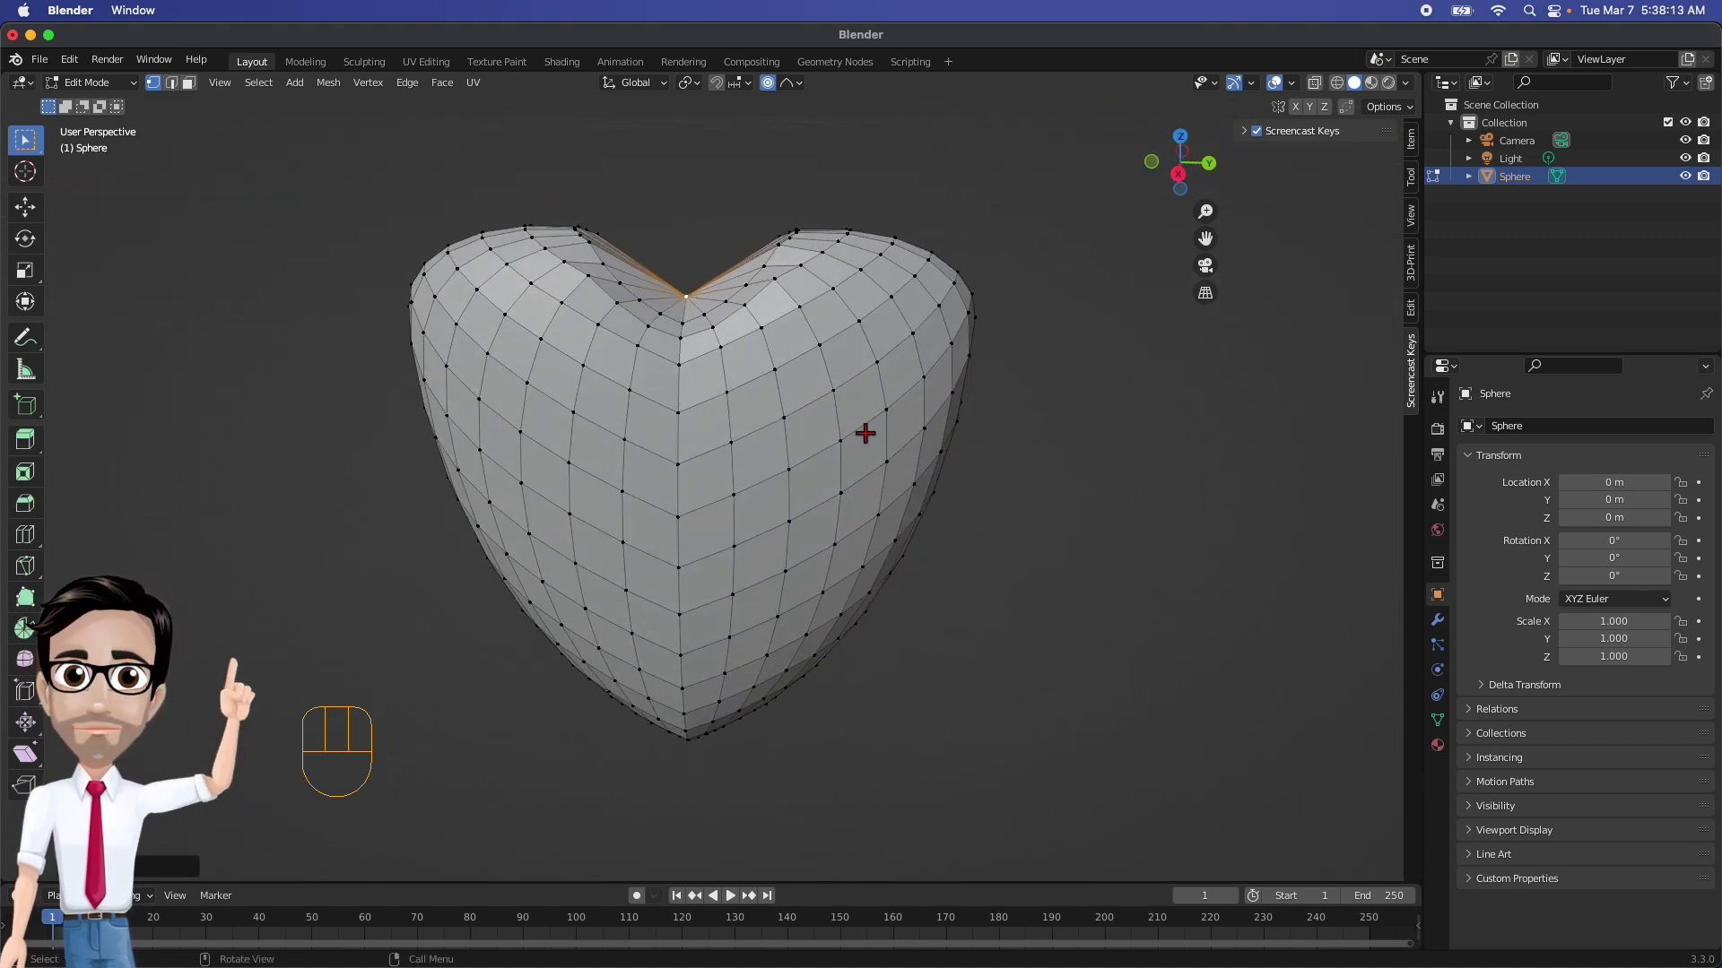
scroll(865, 433, "down", 3)
mouse_move(946, 506)
middle_mouse_down()
mouse_move(948, 483)
mouse_move(951, 497)
middle_mouse_up()
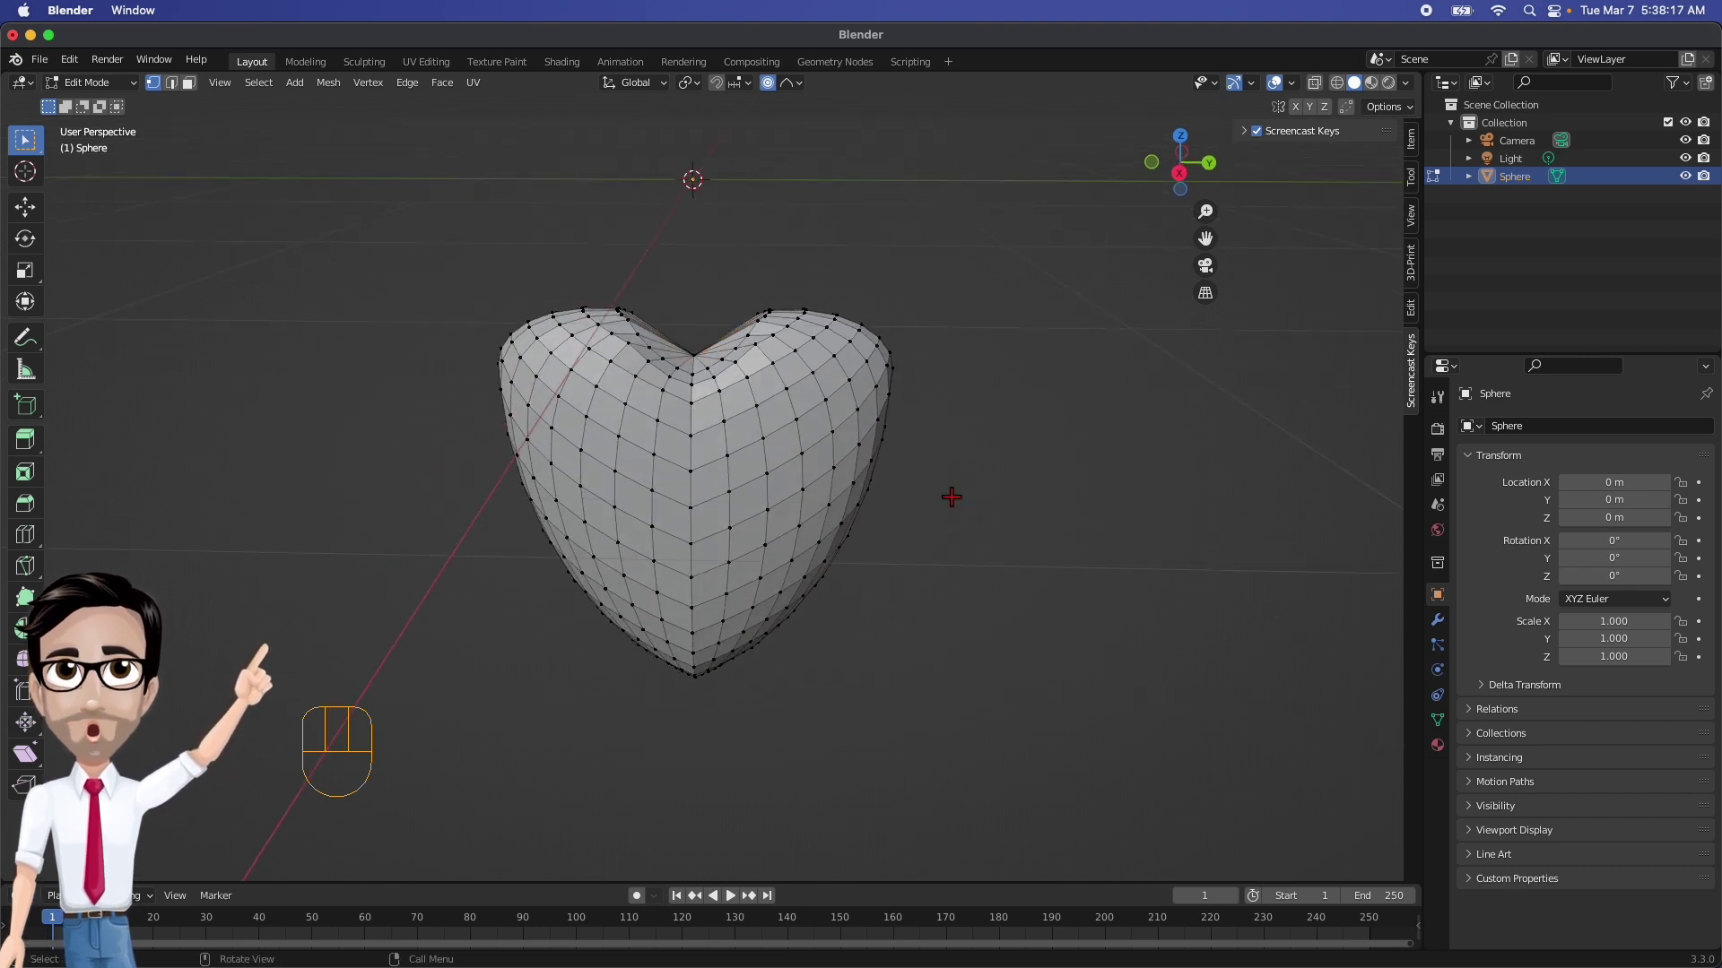
left_click(131, 86)
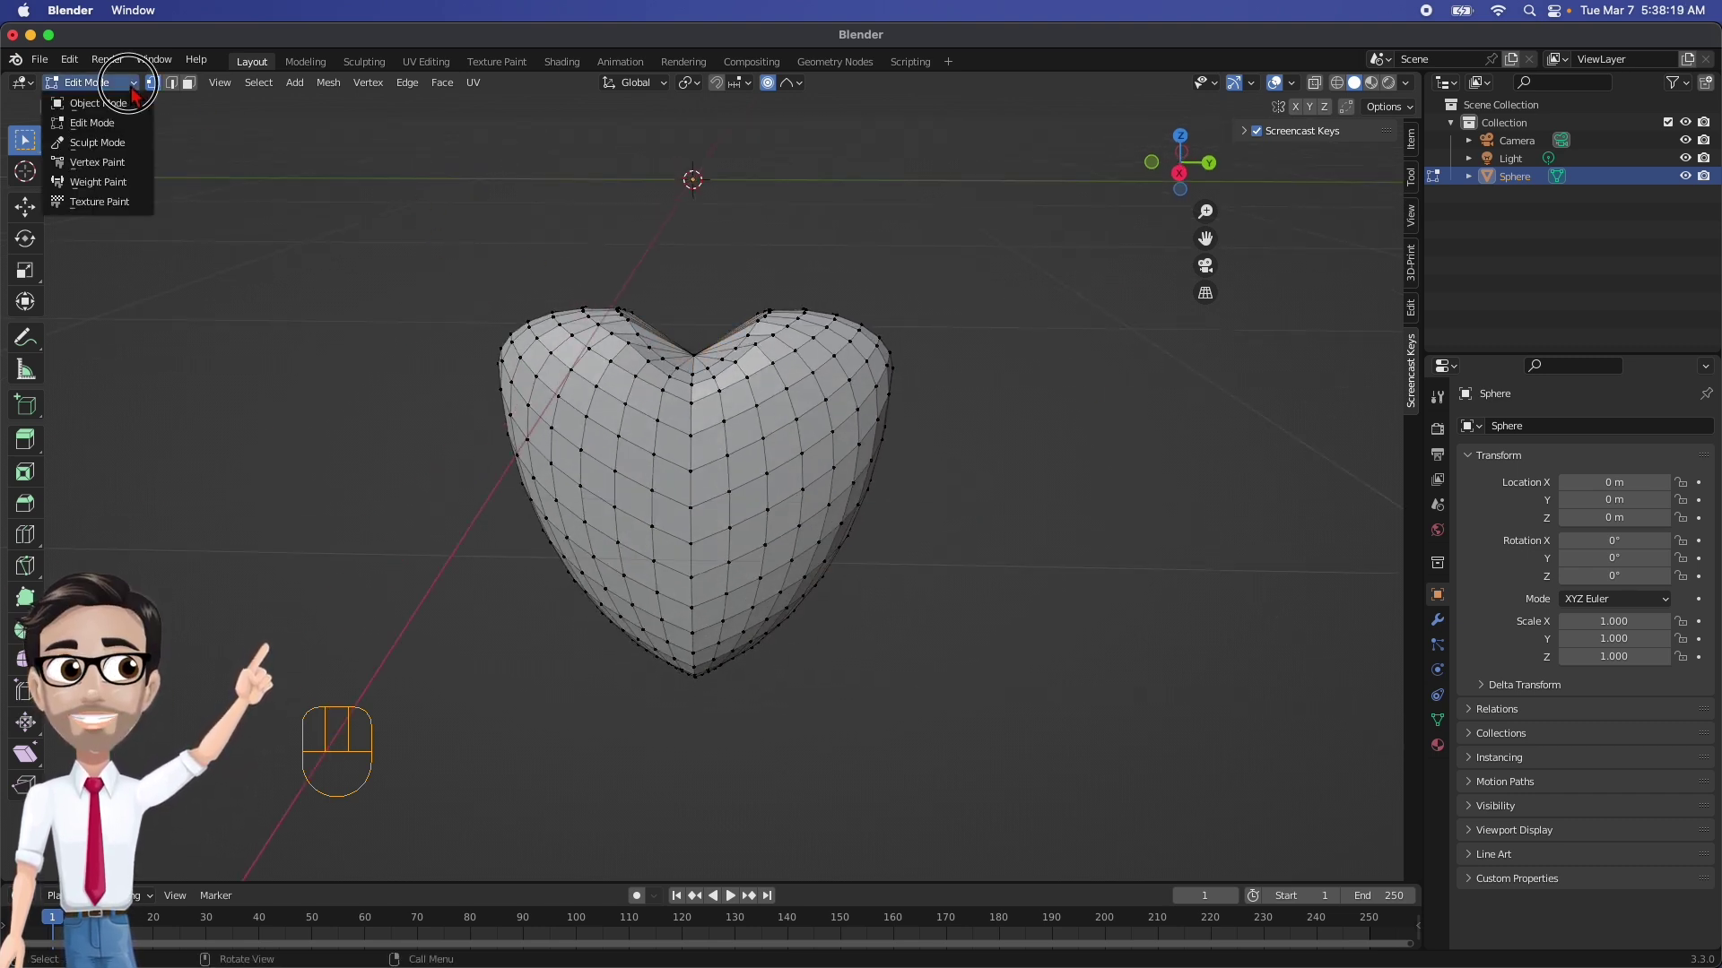
left_click(97, 104)
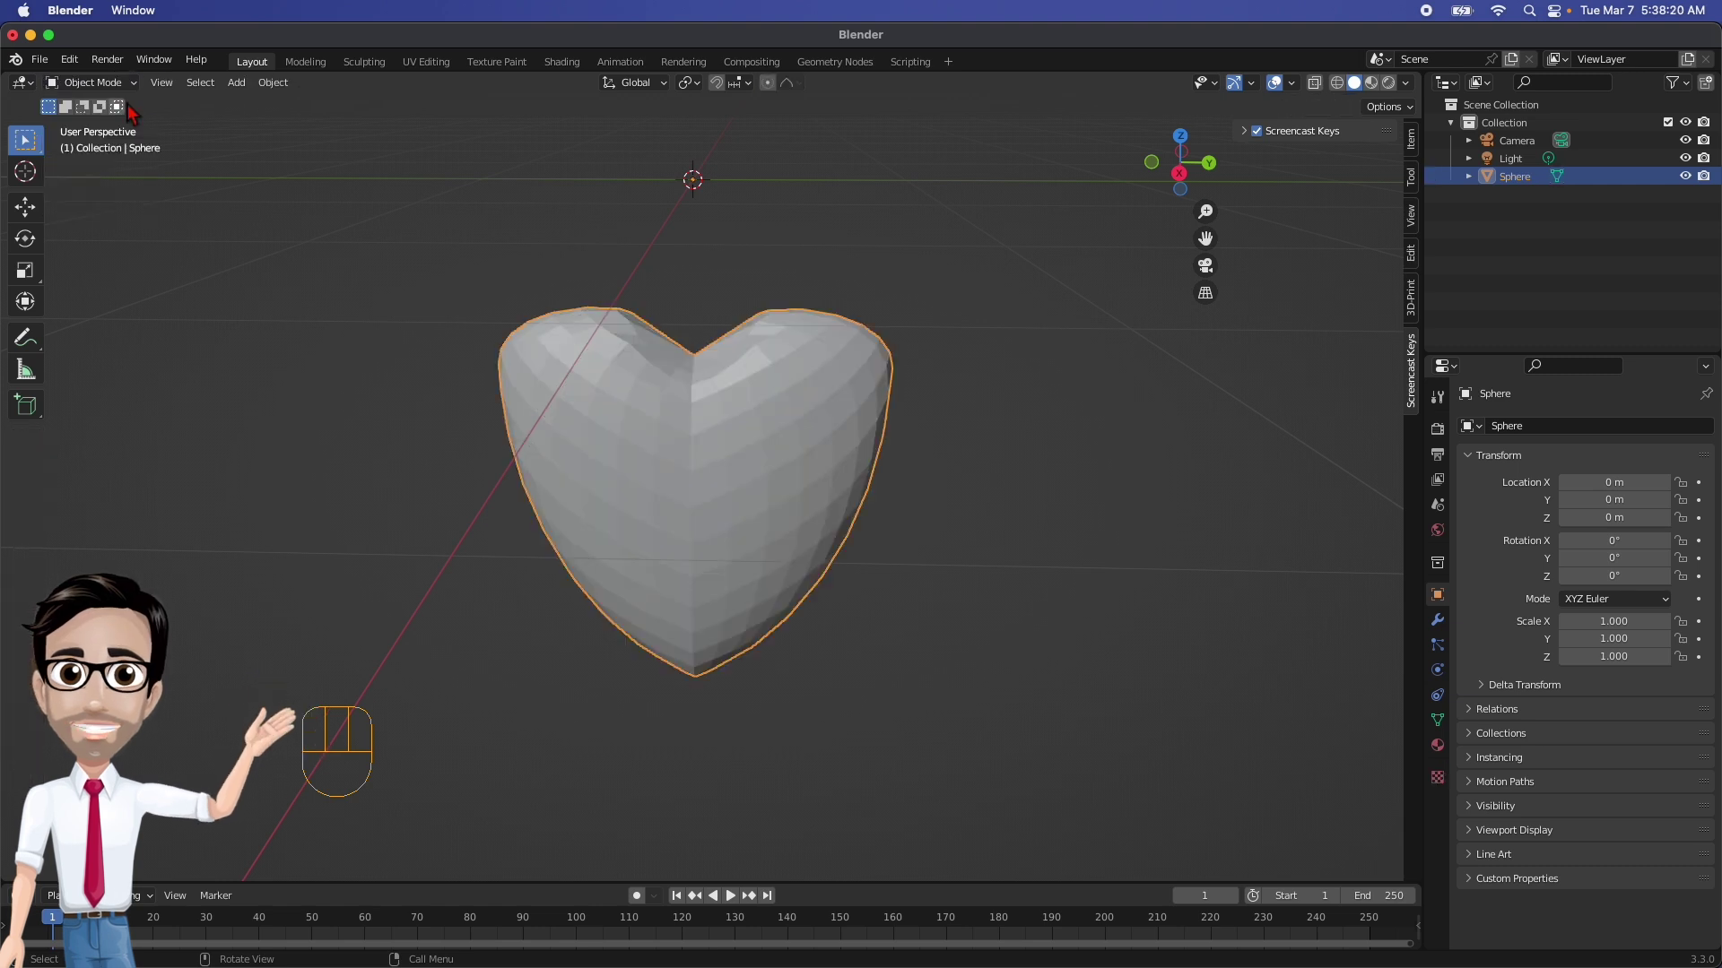
right_click(686, 399)
left_click(689, 387)
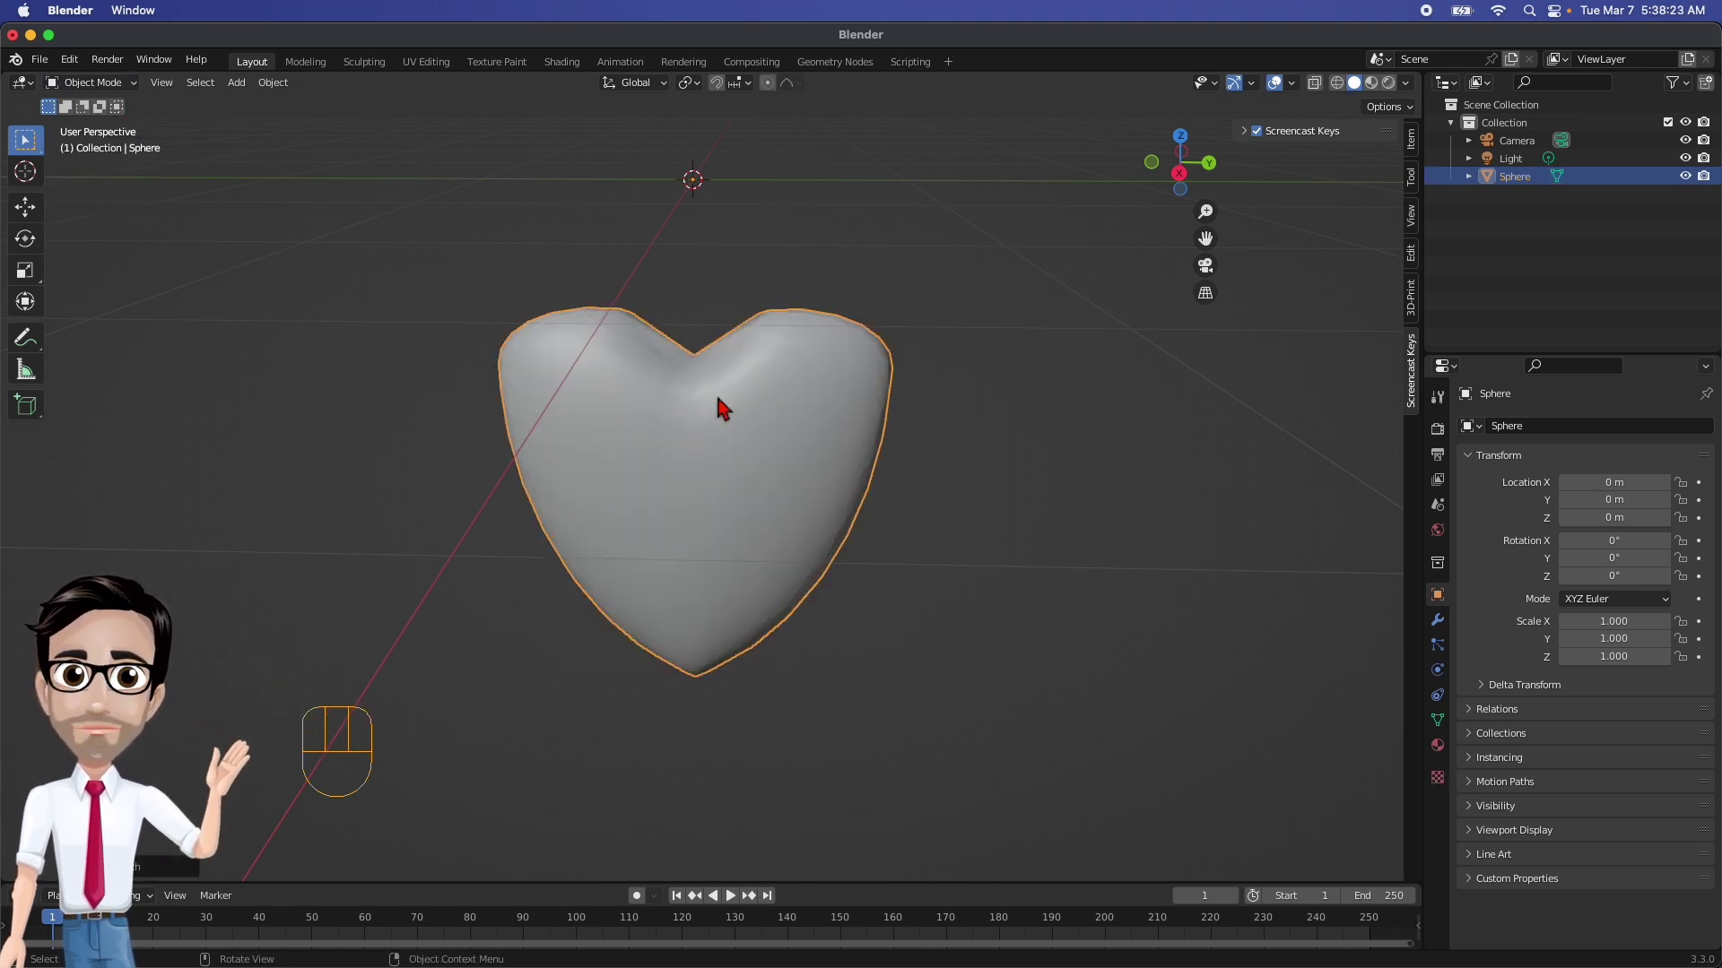
Display the scene in material preview and give the heart a new material with a bright green base color
left_click(1371, 85)
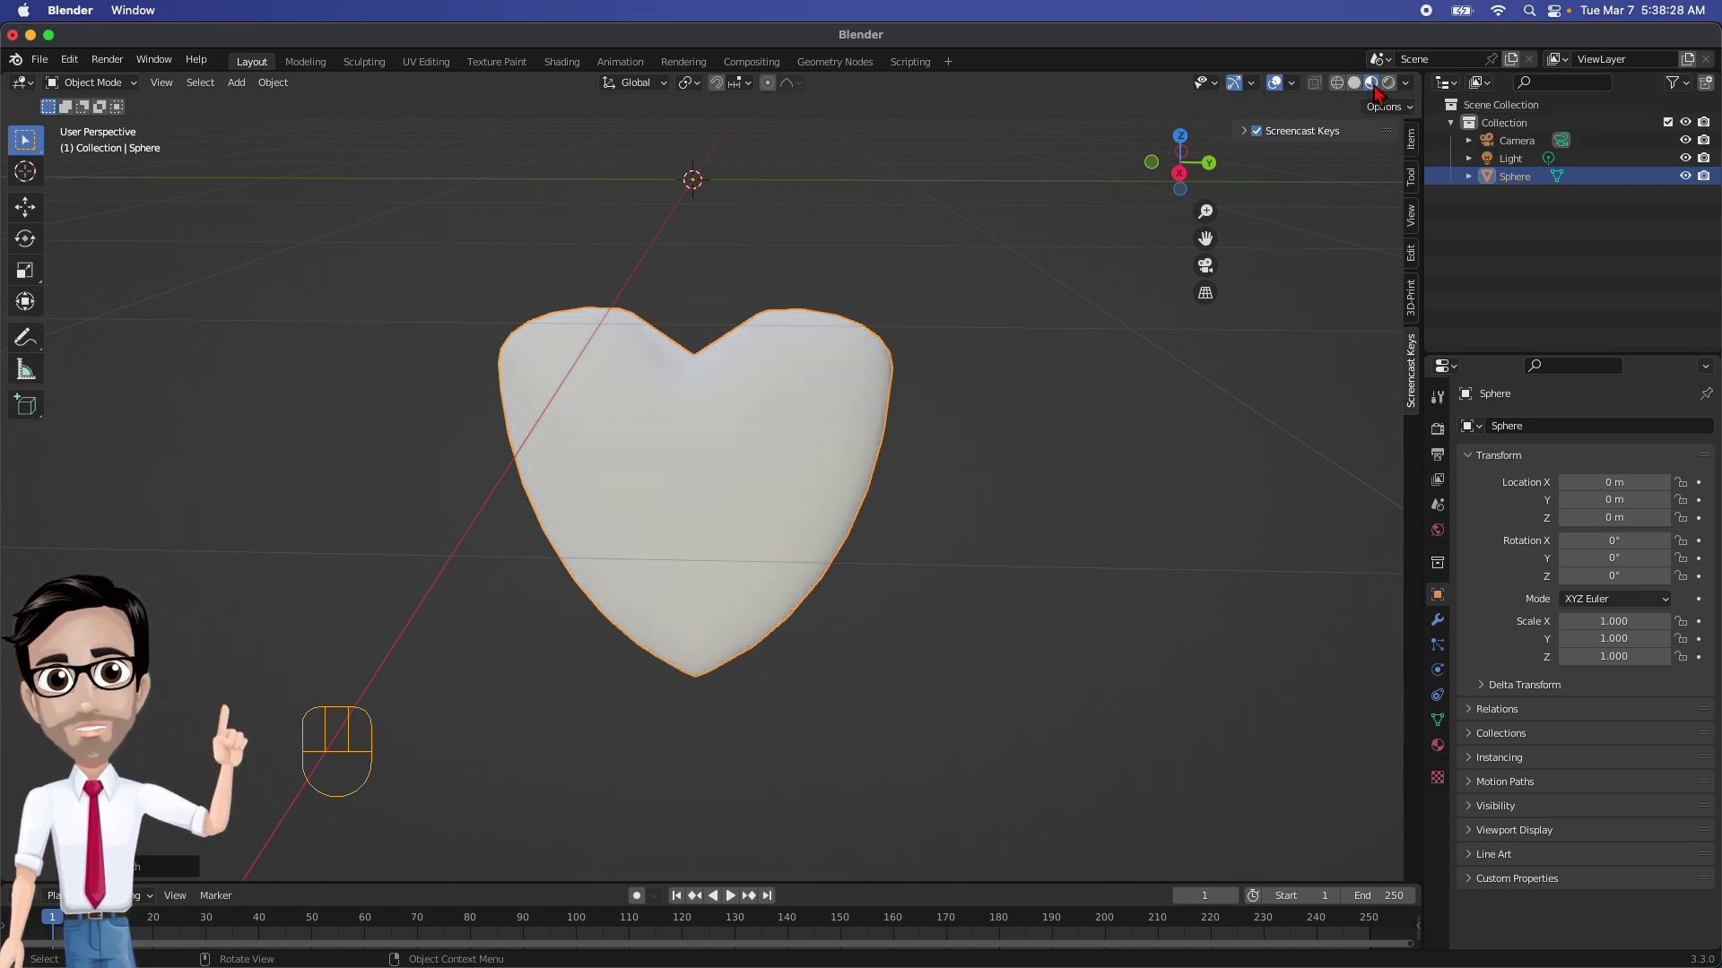
left_click(1437, 746)
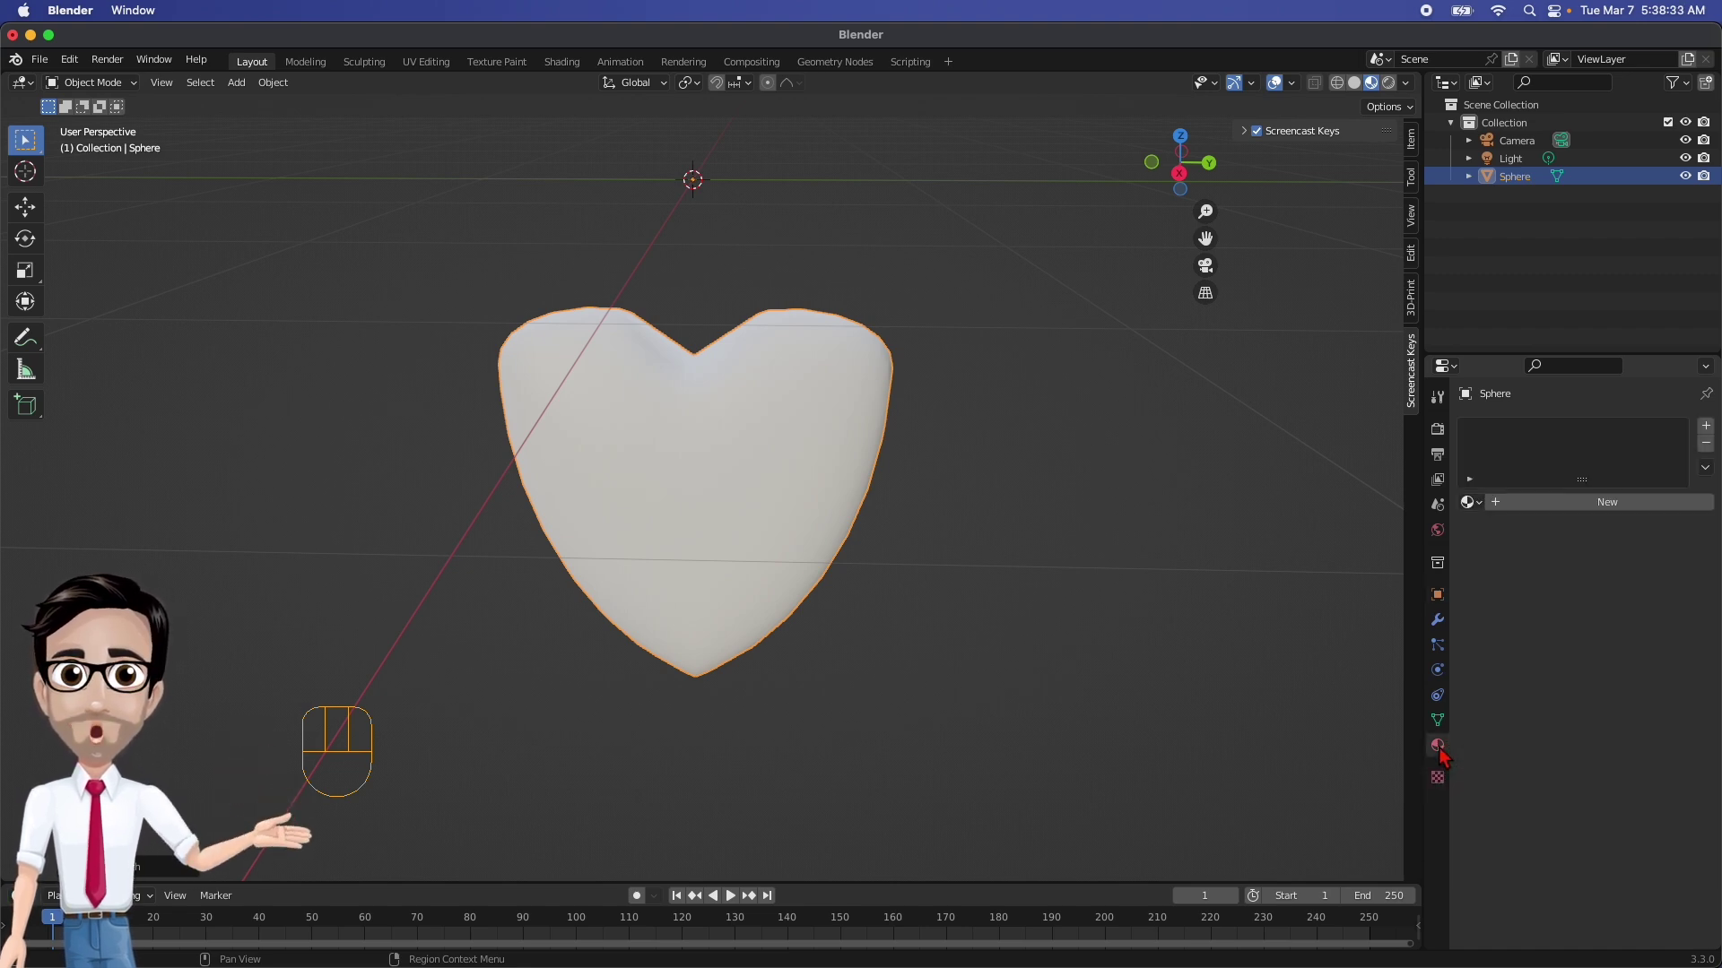
left_click(1611, 501)
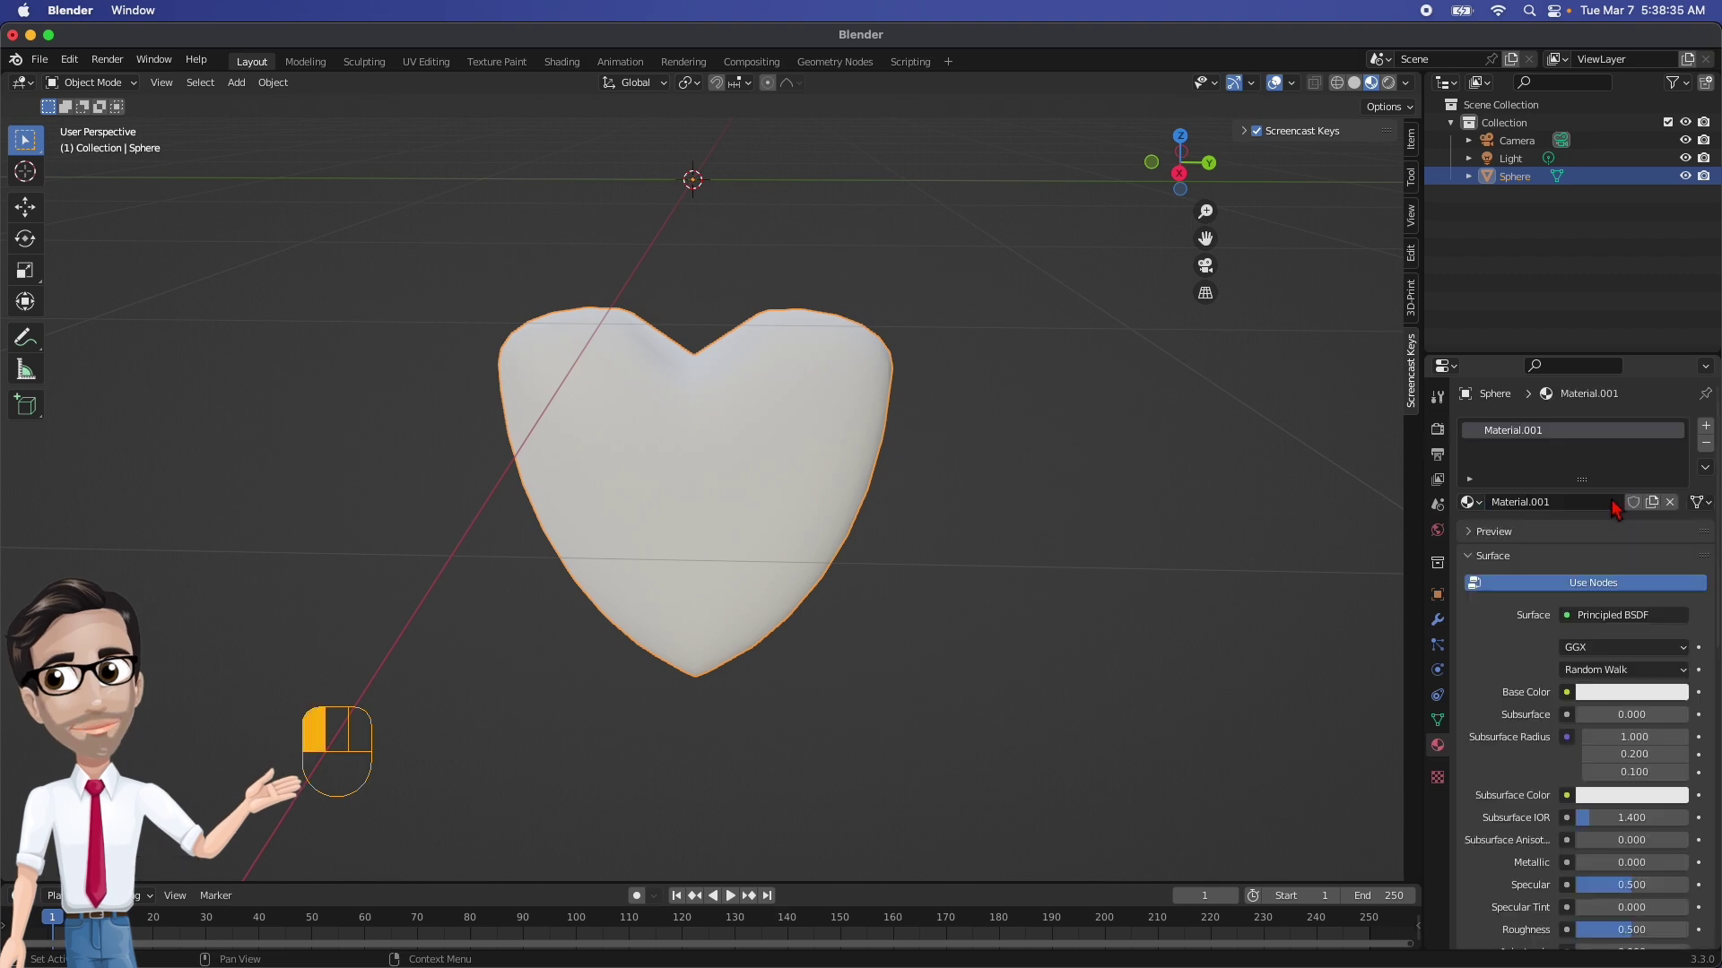
left_click(1614, 693)
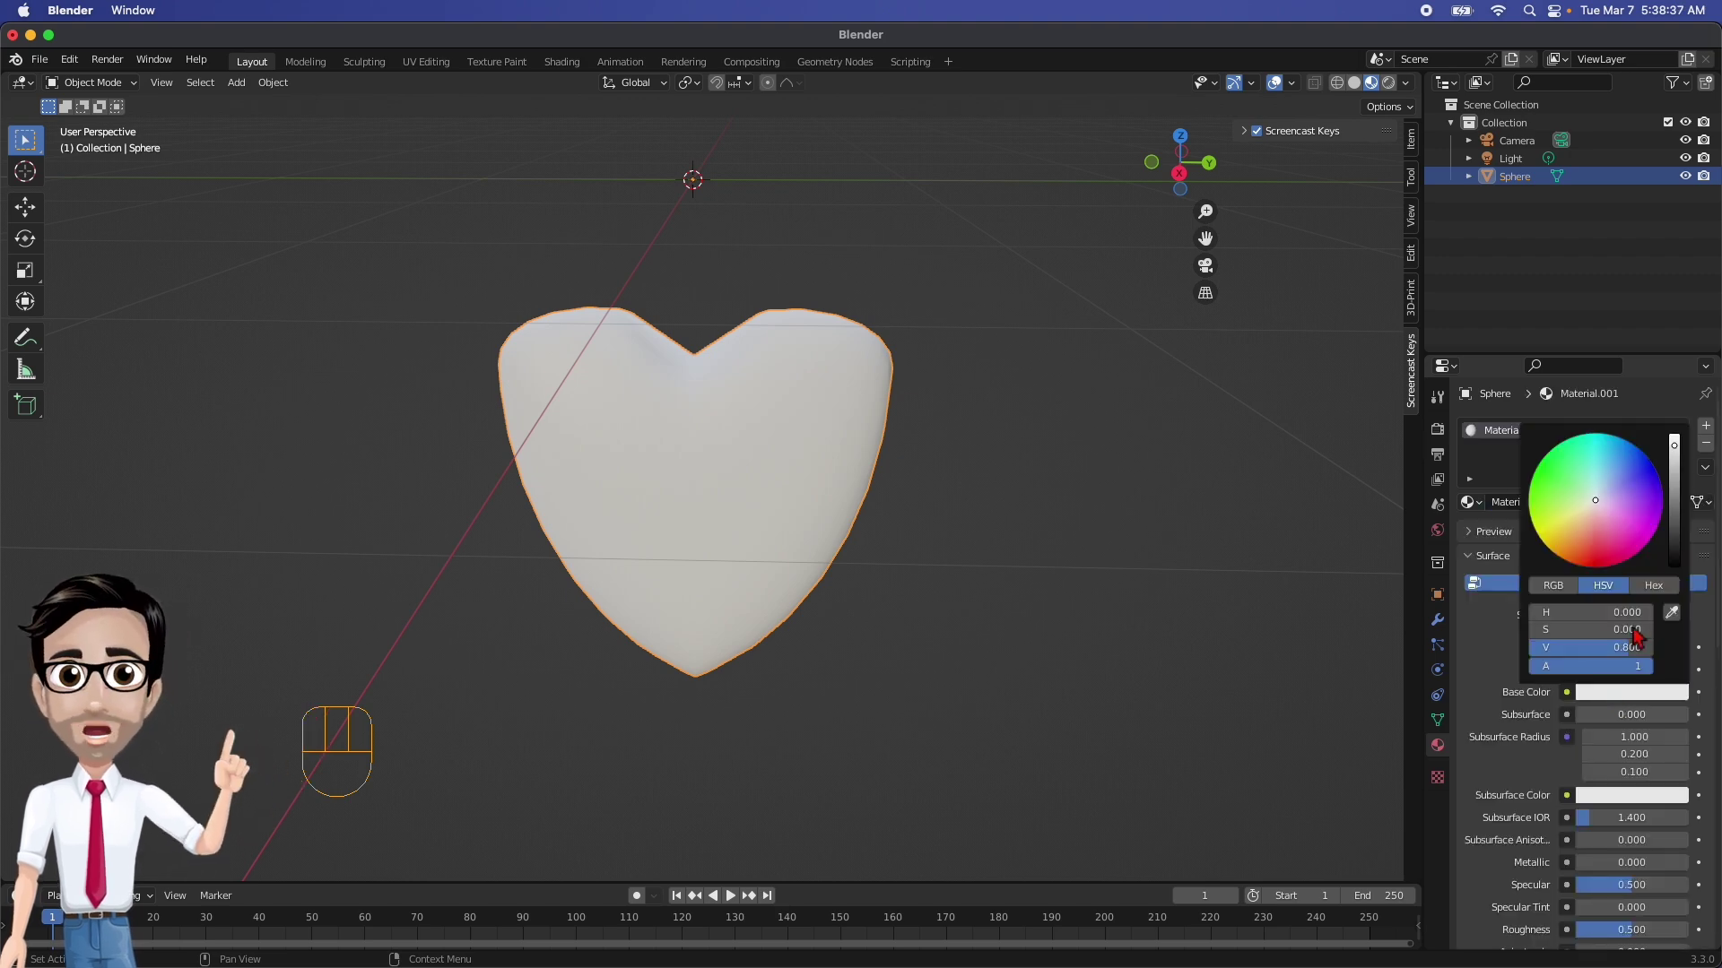
left_click(1534, 470)
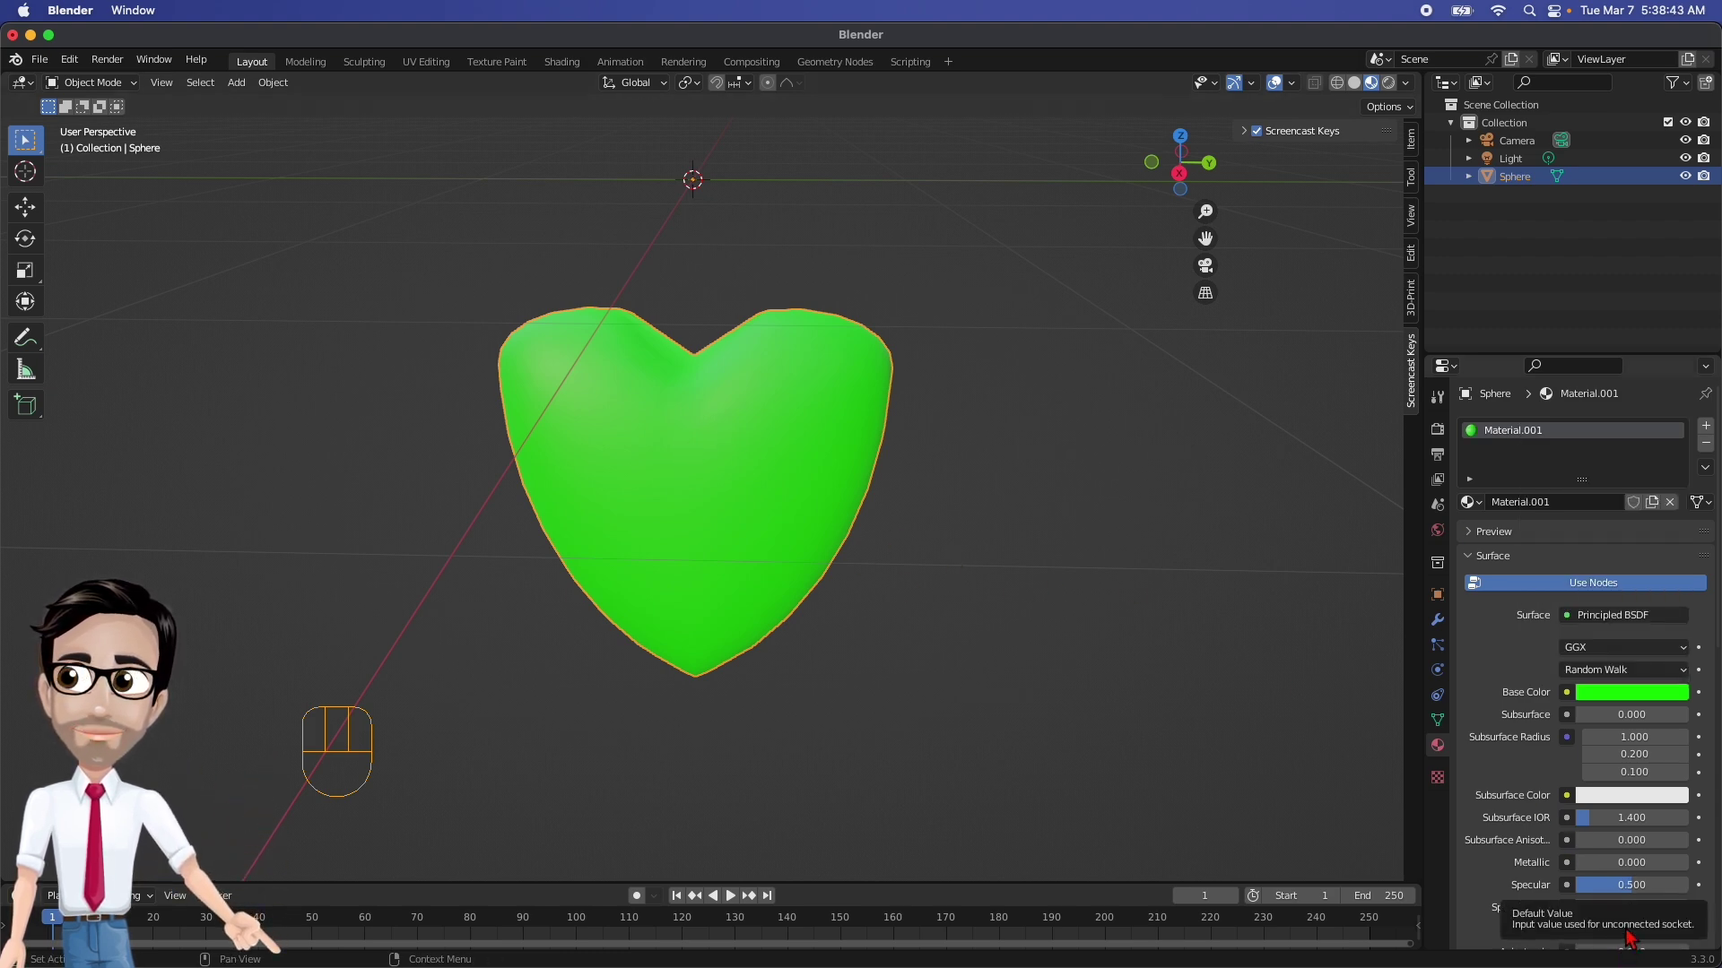
Make the green heart material glossy by setting its roughness to 0
scroll(1509, 899, "down", 5)
scroll(1529, 839, "down", 2)
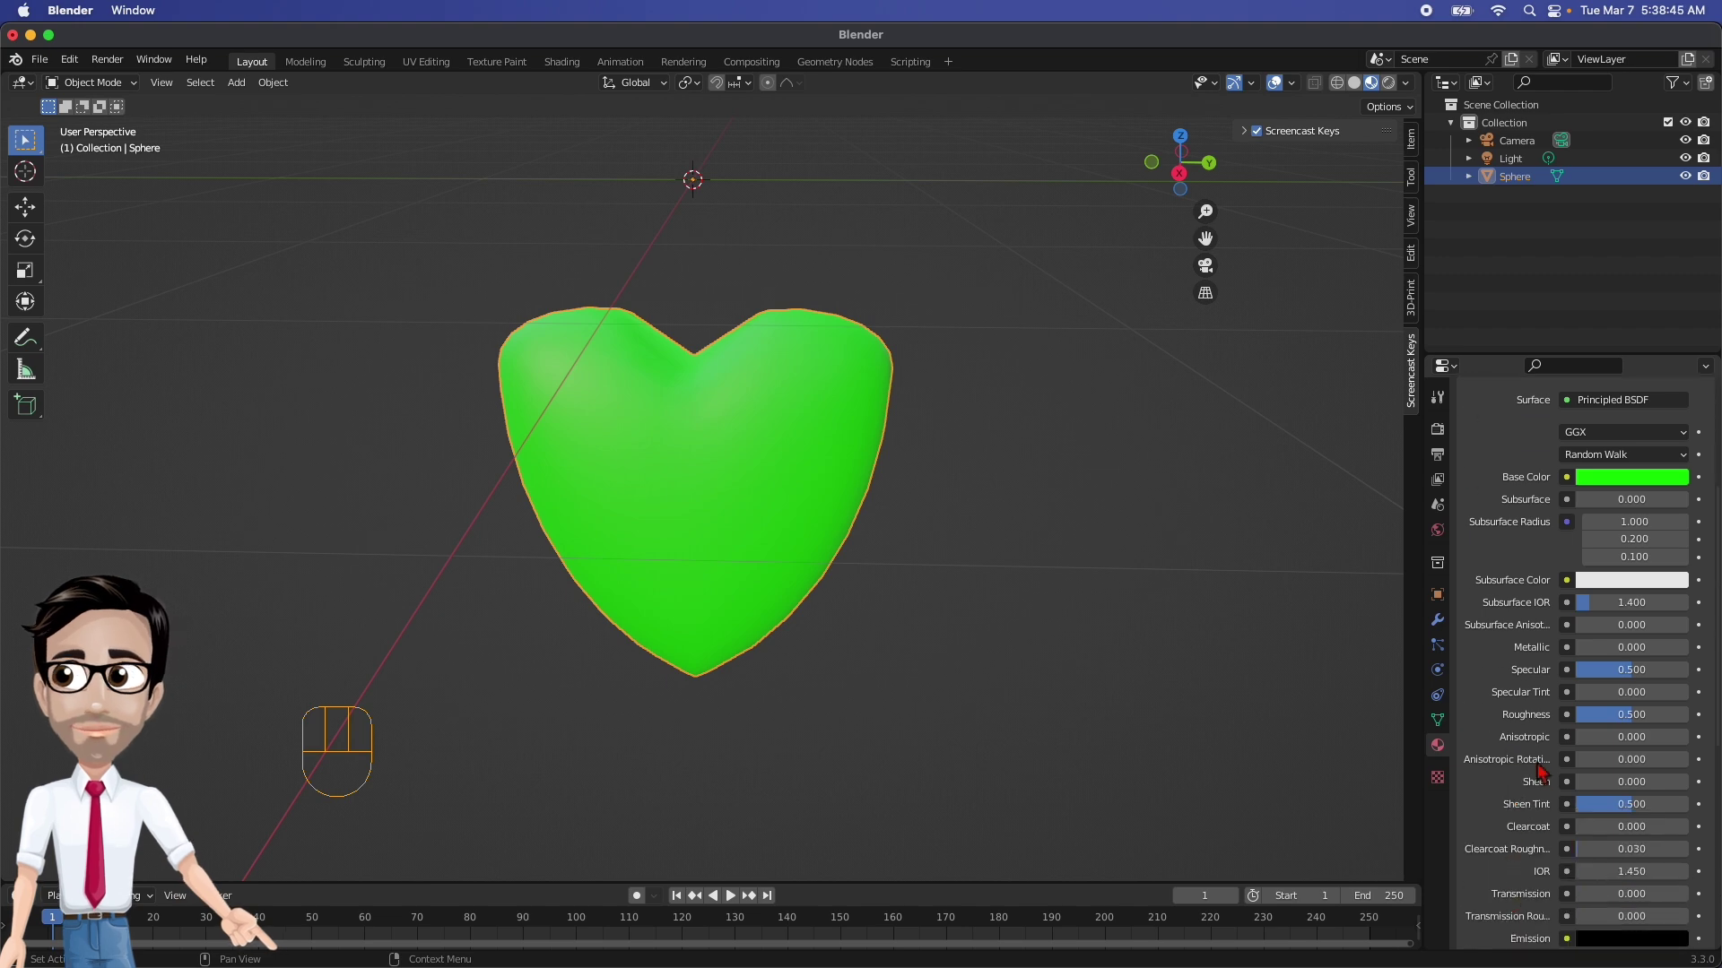
left_click(1634, 689)
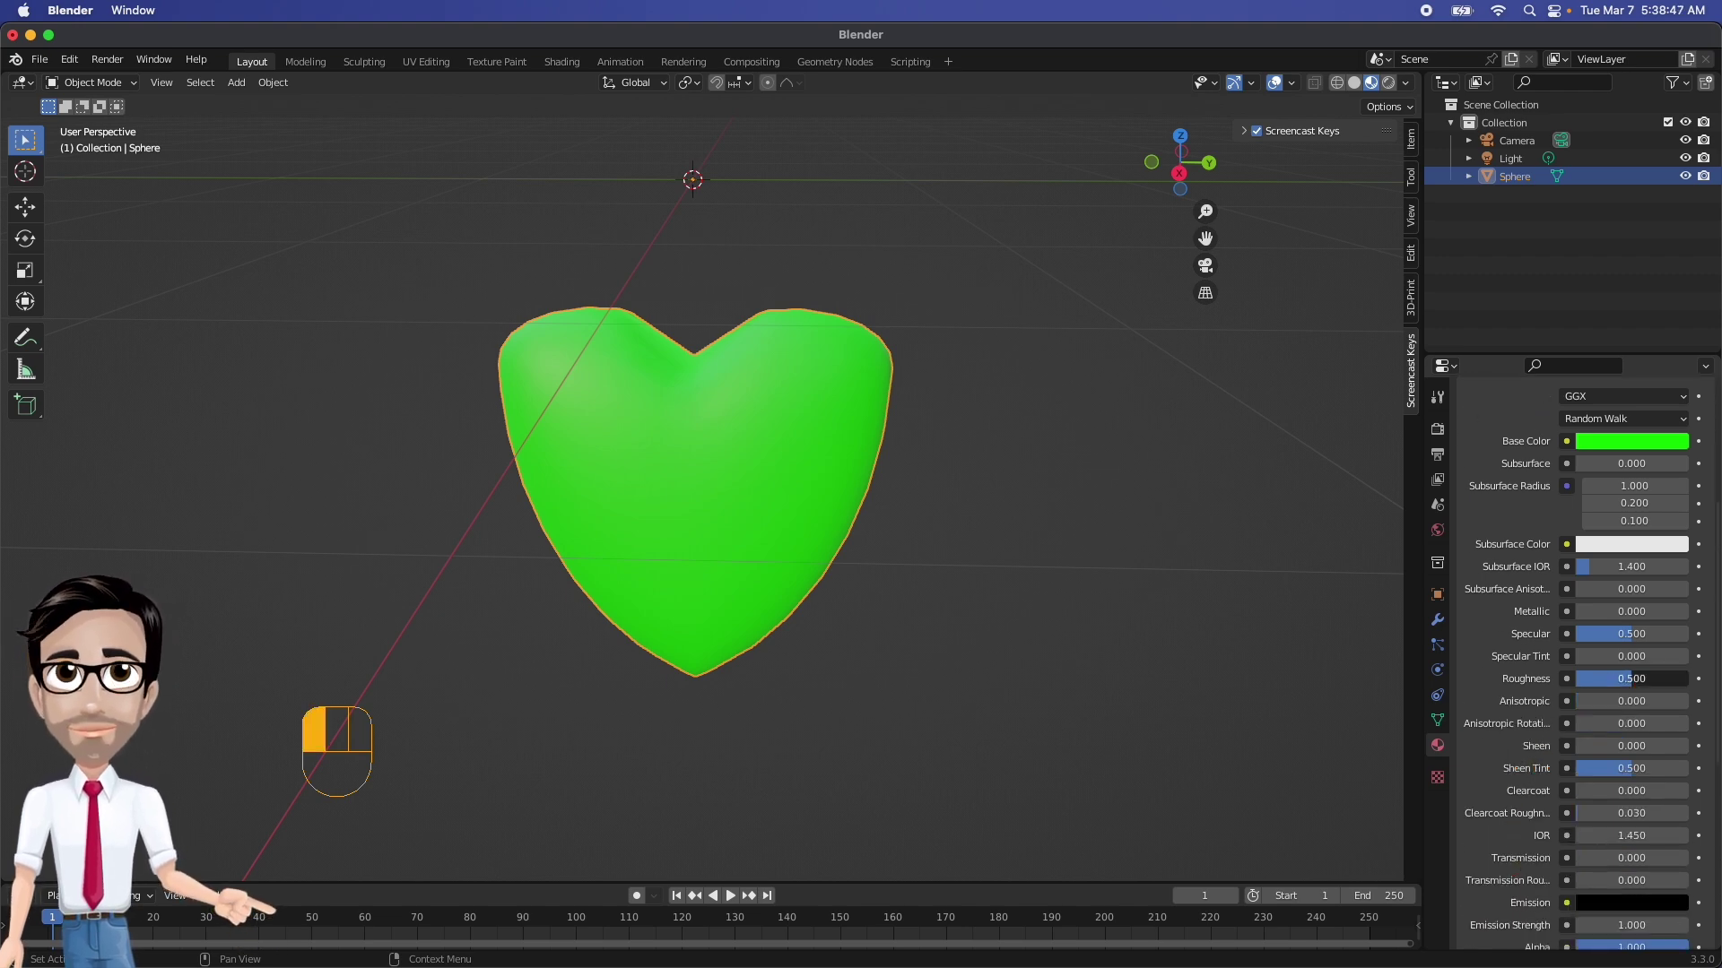
left_click_drag(1632, 679, 1596, 679)
scroll(698, 419, "up", 2)
scroll(699, 422, "up", 3)
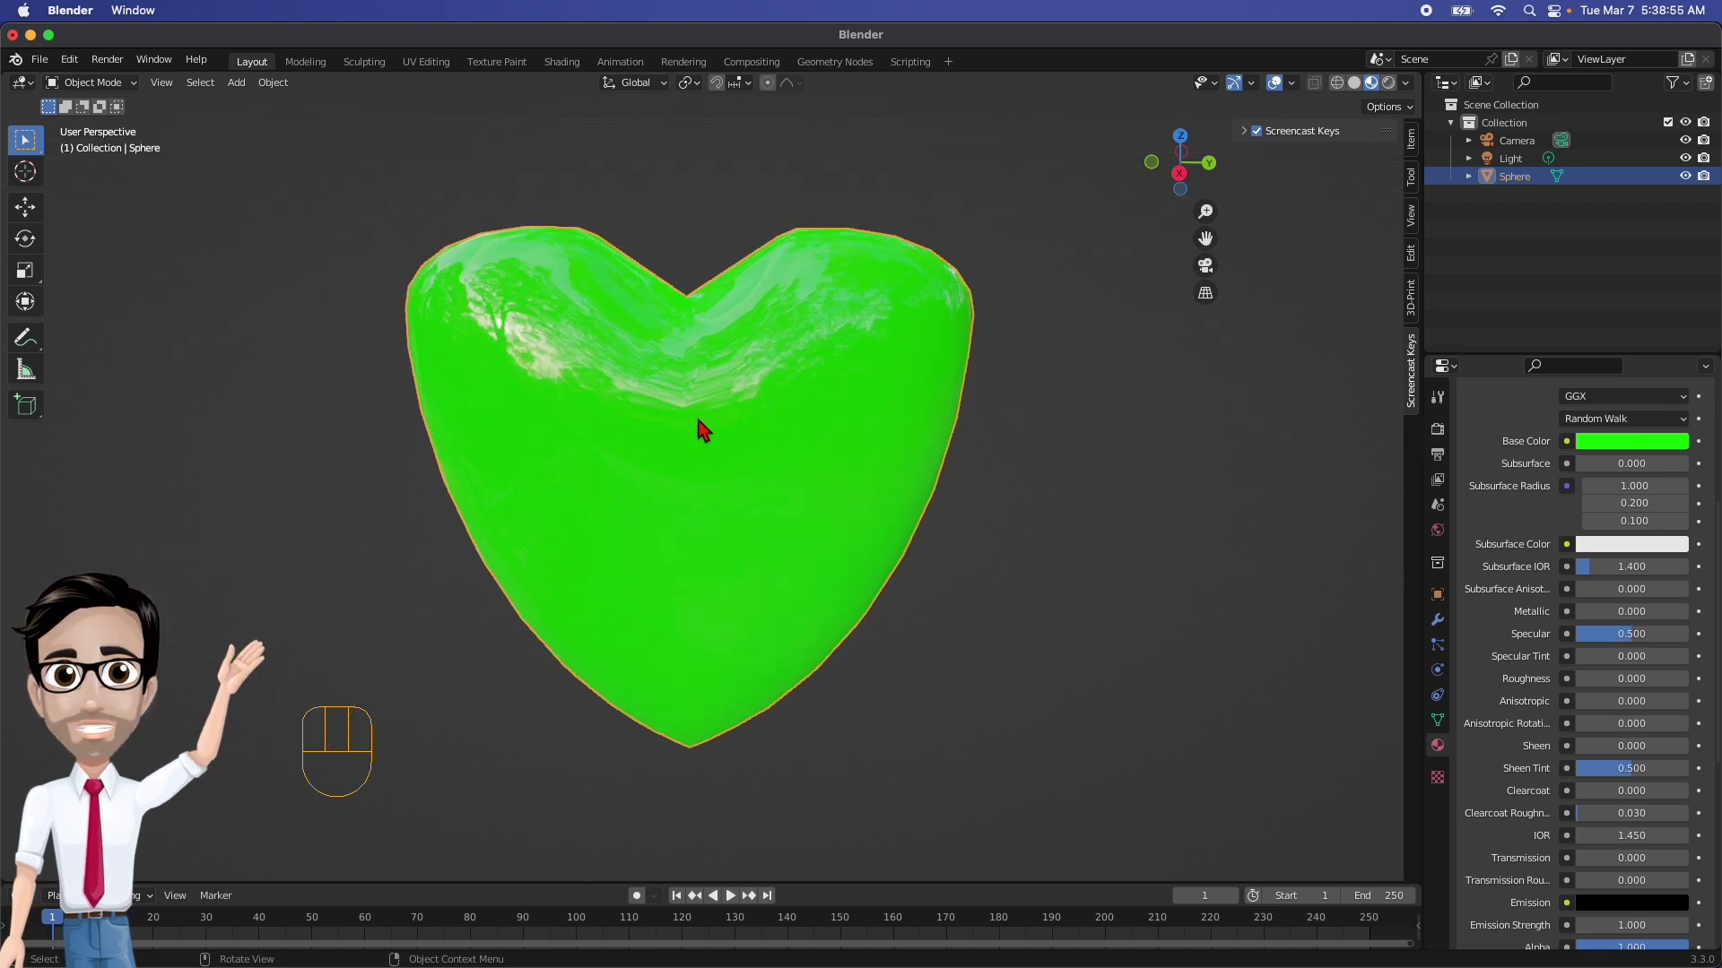
mouse_move(685, 412)
middle_mouse_down()
mouse_move(661, 452)
mouse_move(592, 419)
mouse_move(738, 407)
mouse_move(708, 455)
mouse_move(681, 424)
mouse_move(687, 389)
mouse_move(681, 440)
mouse_move(599, 466)
mouse_move(526, 454)
mouse_move(708, 431)
mouse_move(684, 391)
middle_mouse_up()
scroll(684, 392, "up", 2)
scroll(769, 466, "down", 2)
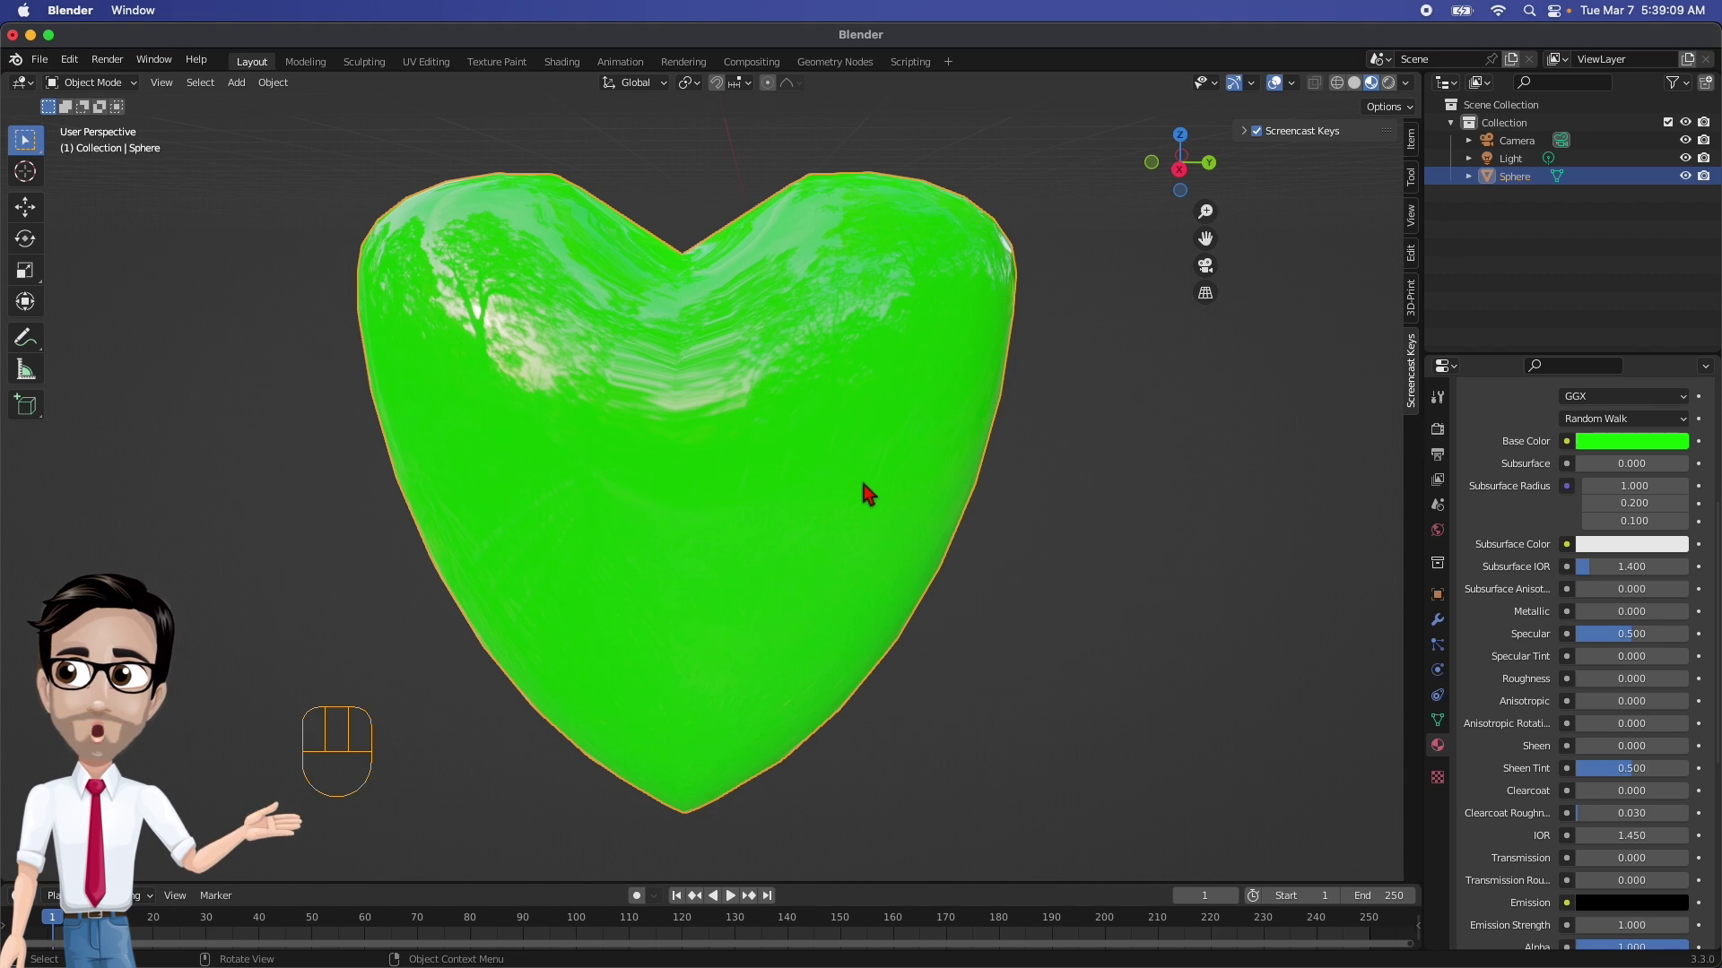
middle_click_drag(876, 530, 901, 561)
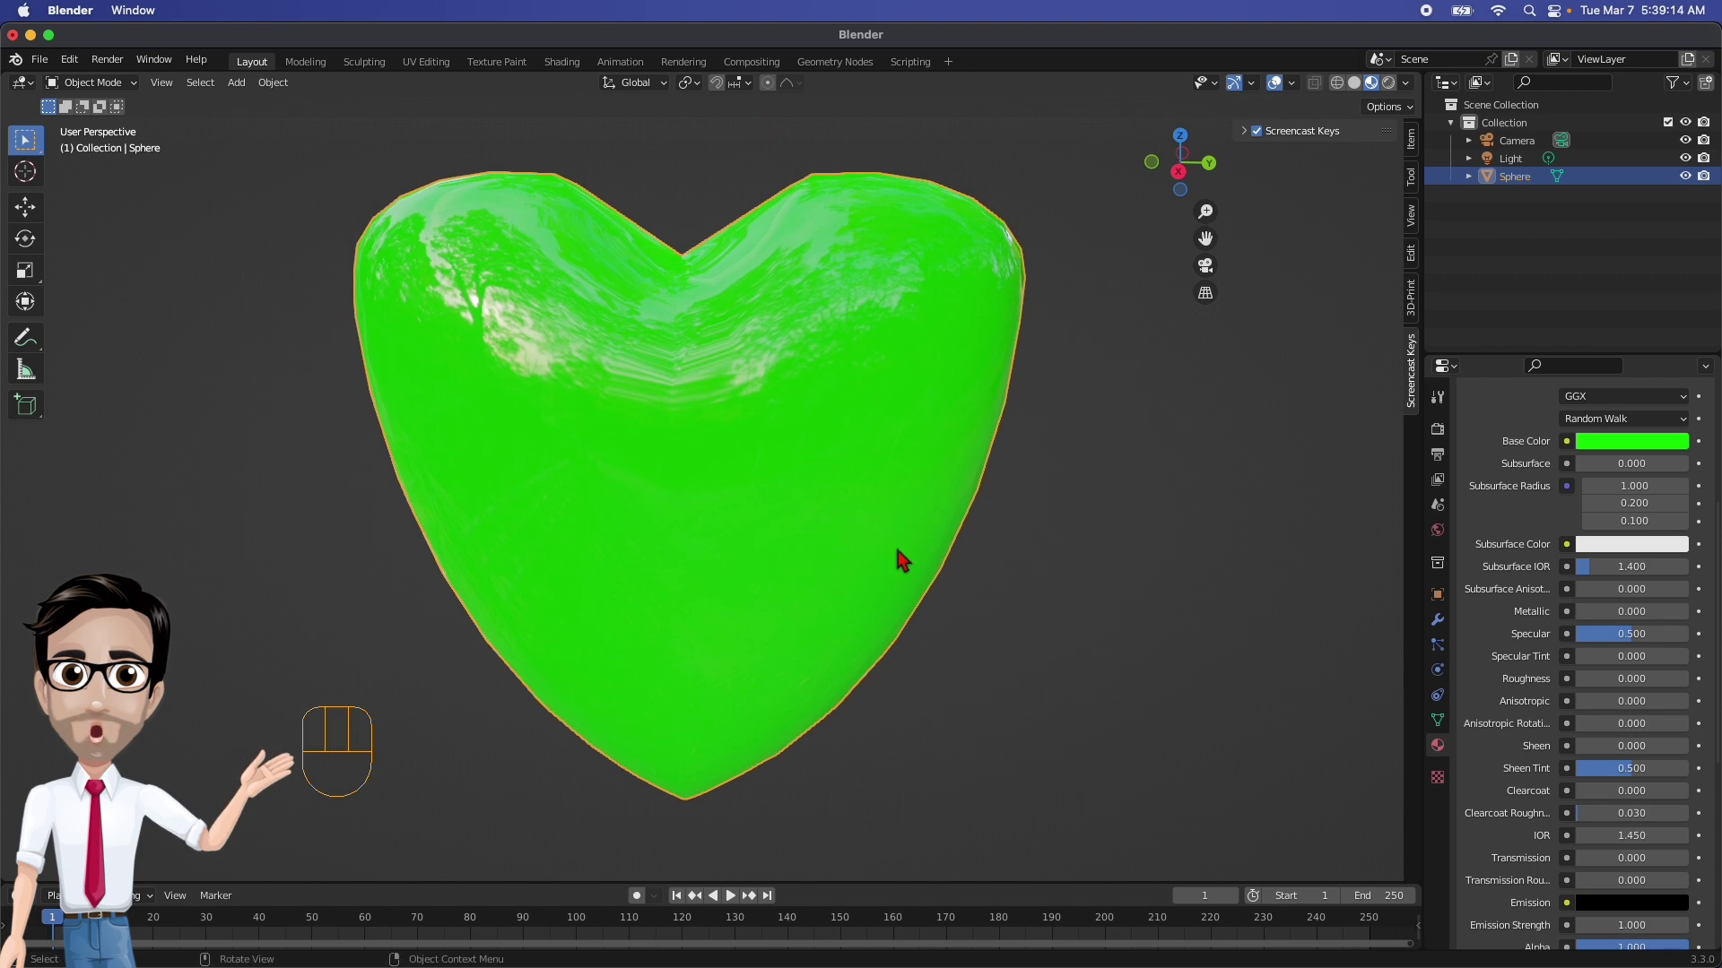
Start a new General file without saving the heart scene
left_click(42, 64)
mouse_move(60, 86)
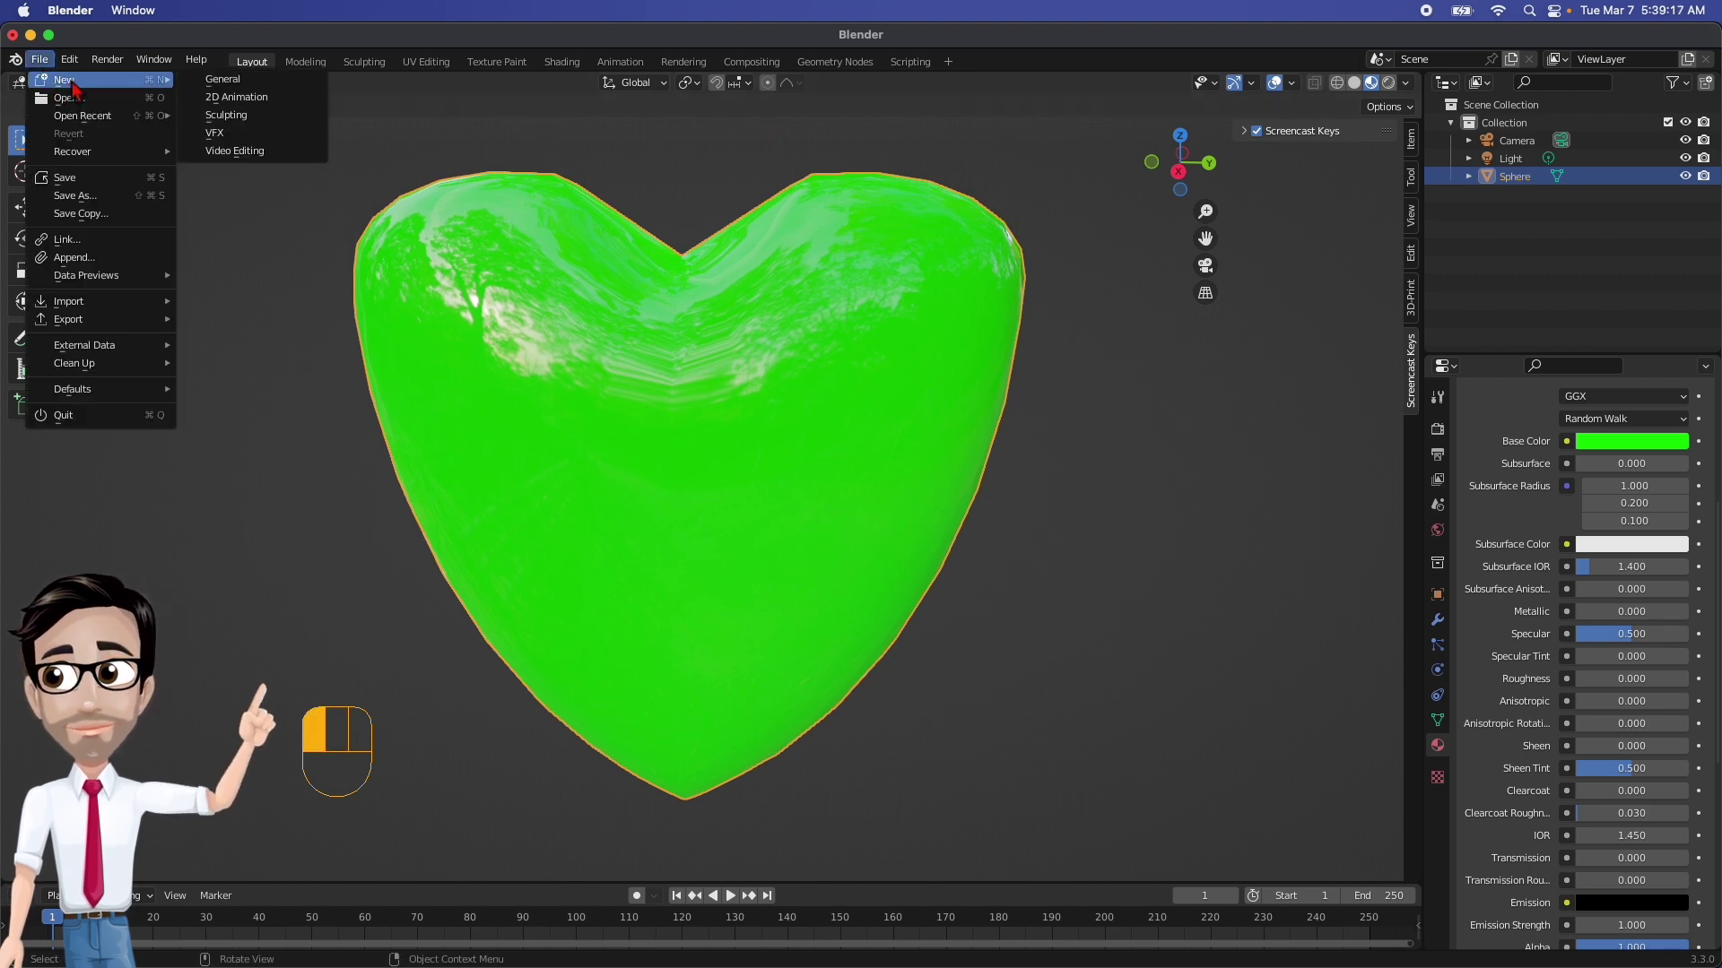
left_click(204, 82)
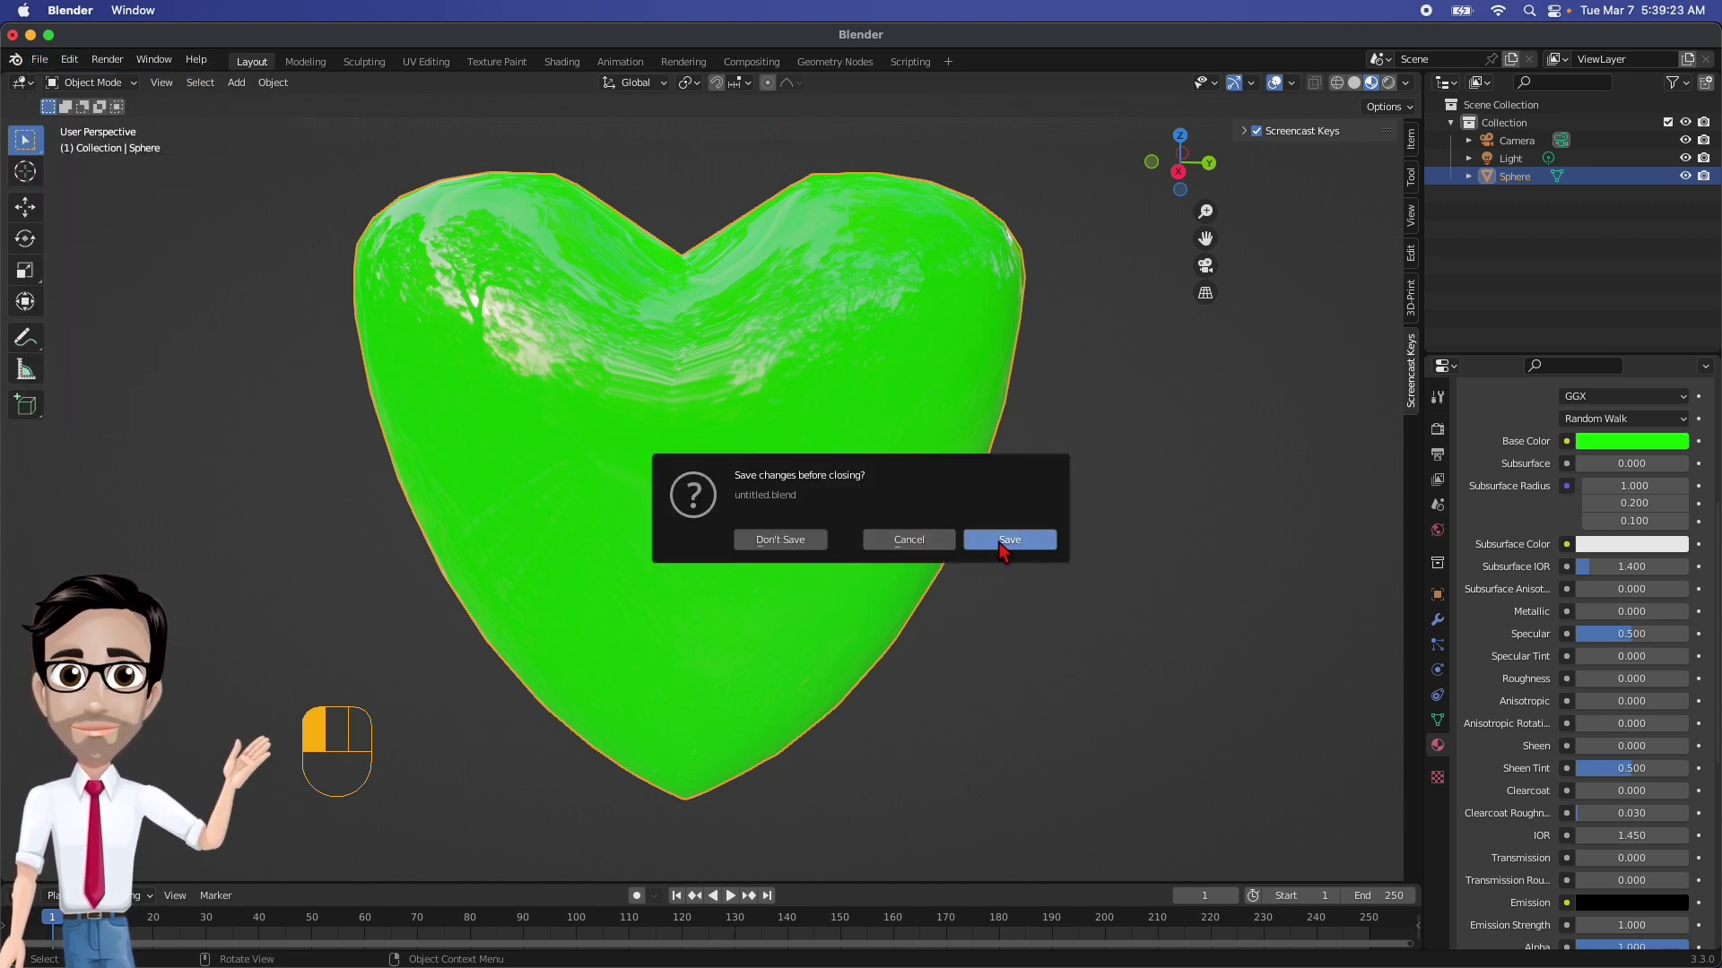
left_click(780, 540)
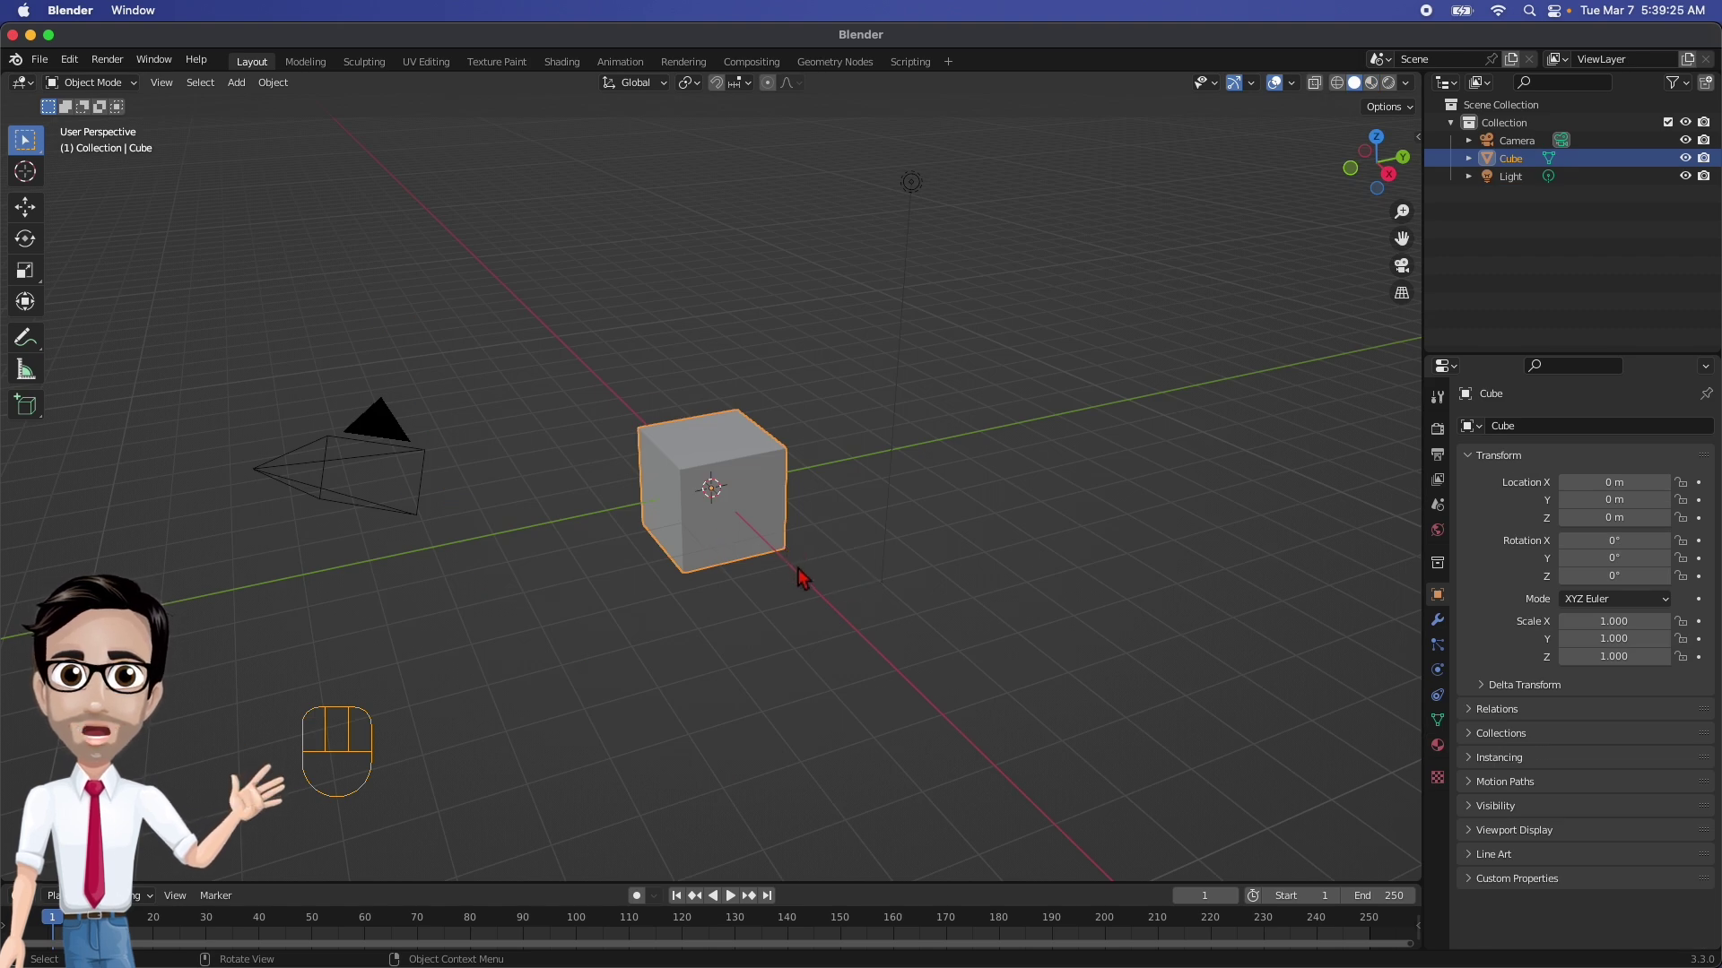
Put the default cube into Edit Mode, clear its selection and switch to face selection
middle_click_drag(812, 583, 750, 554)
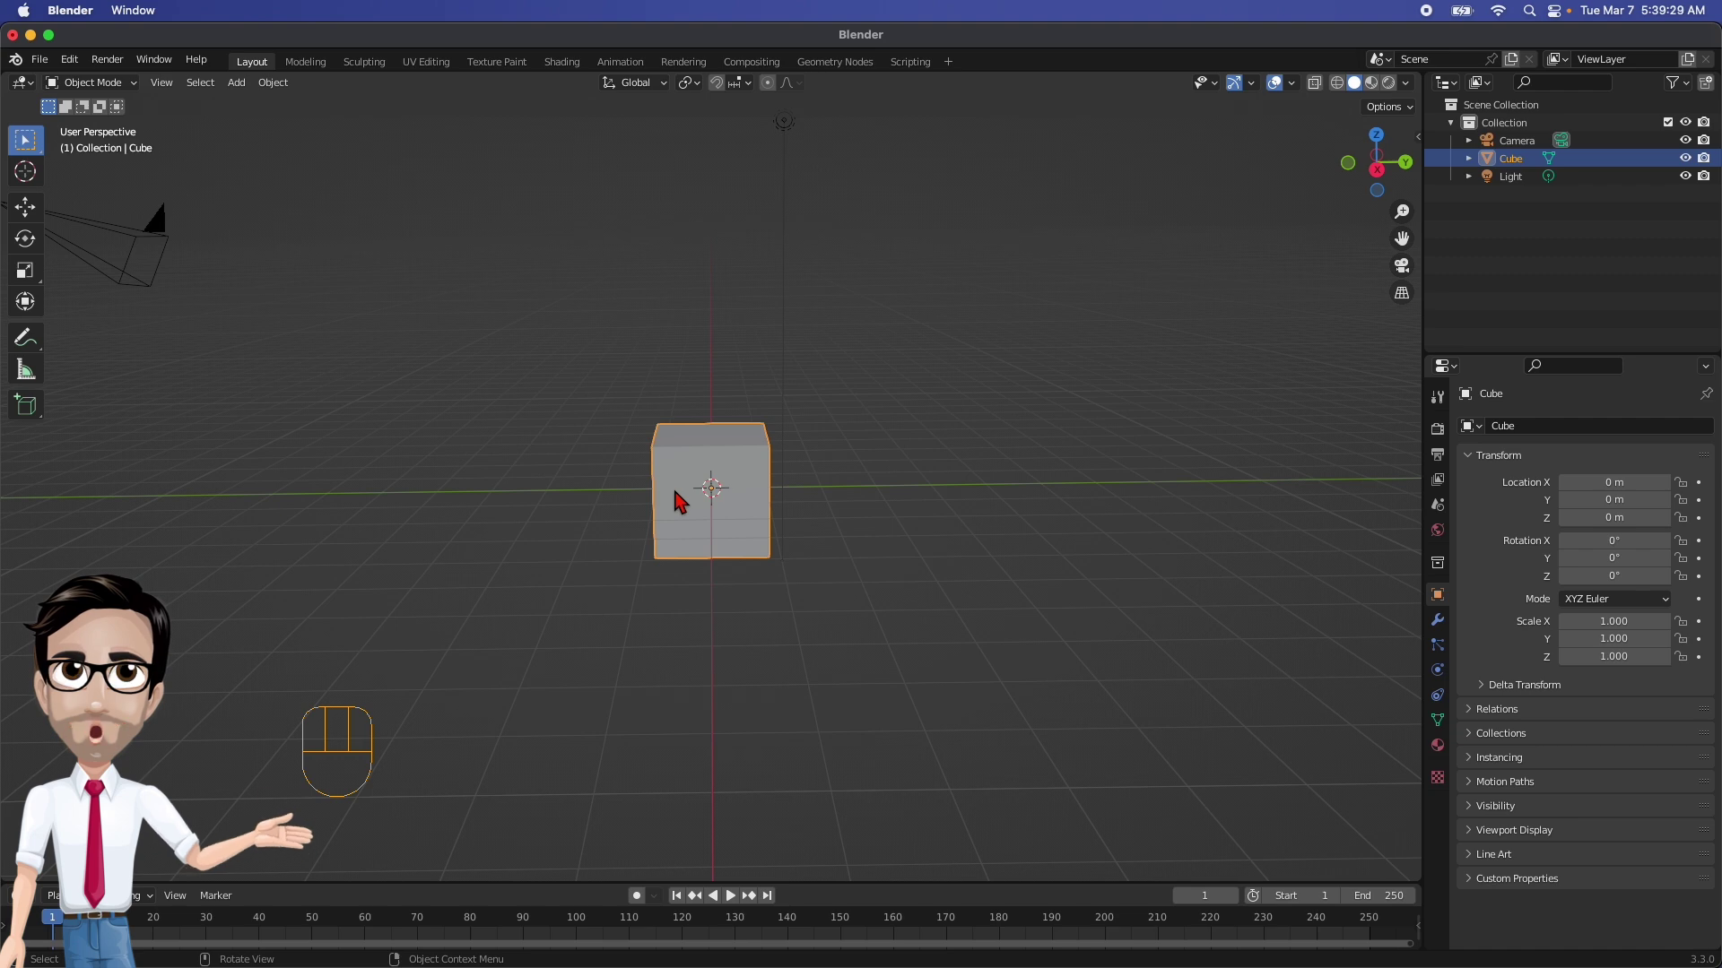
left_click(119, 84)
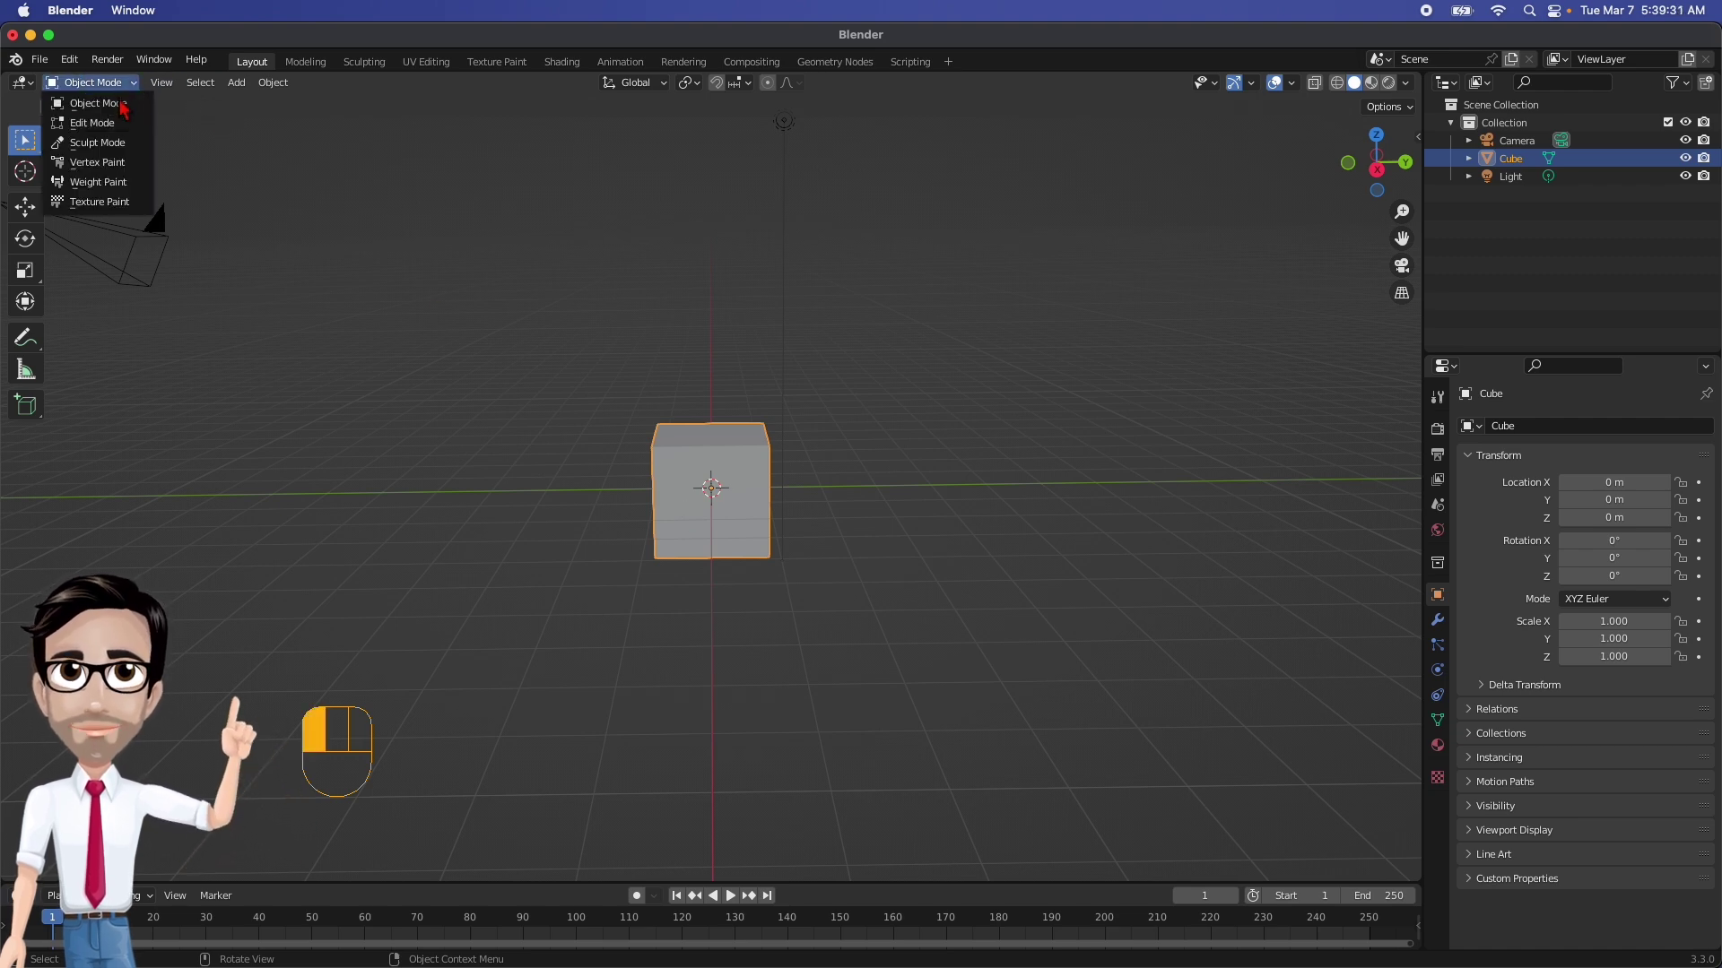
left_click(94, 123)
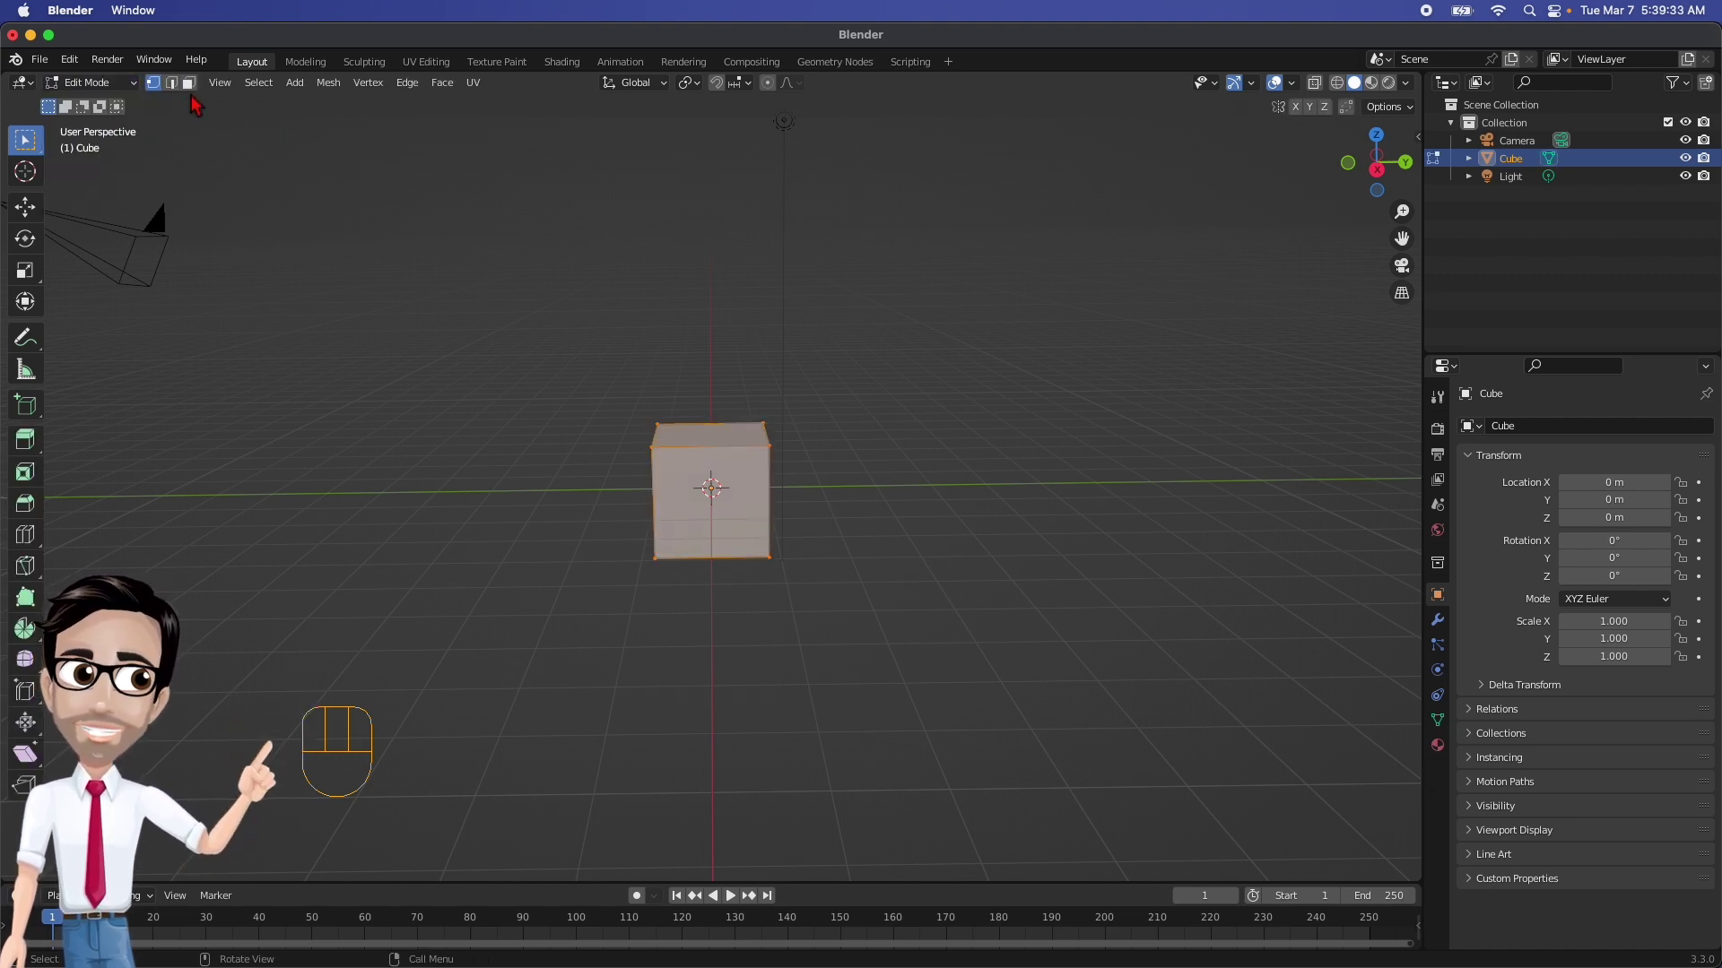
key("alt+a")
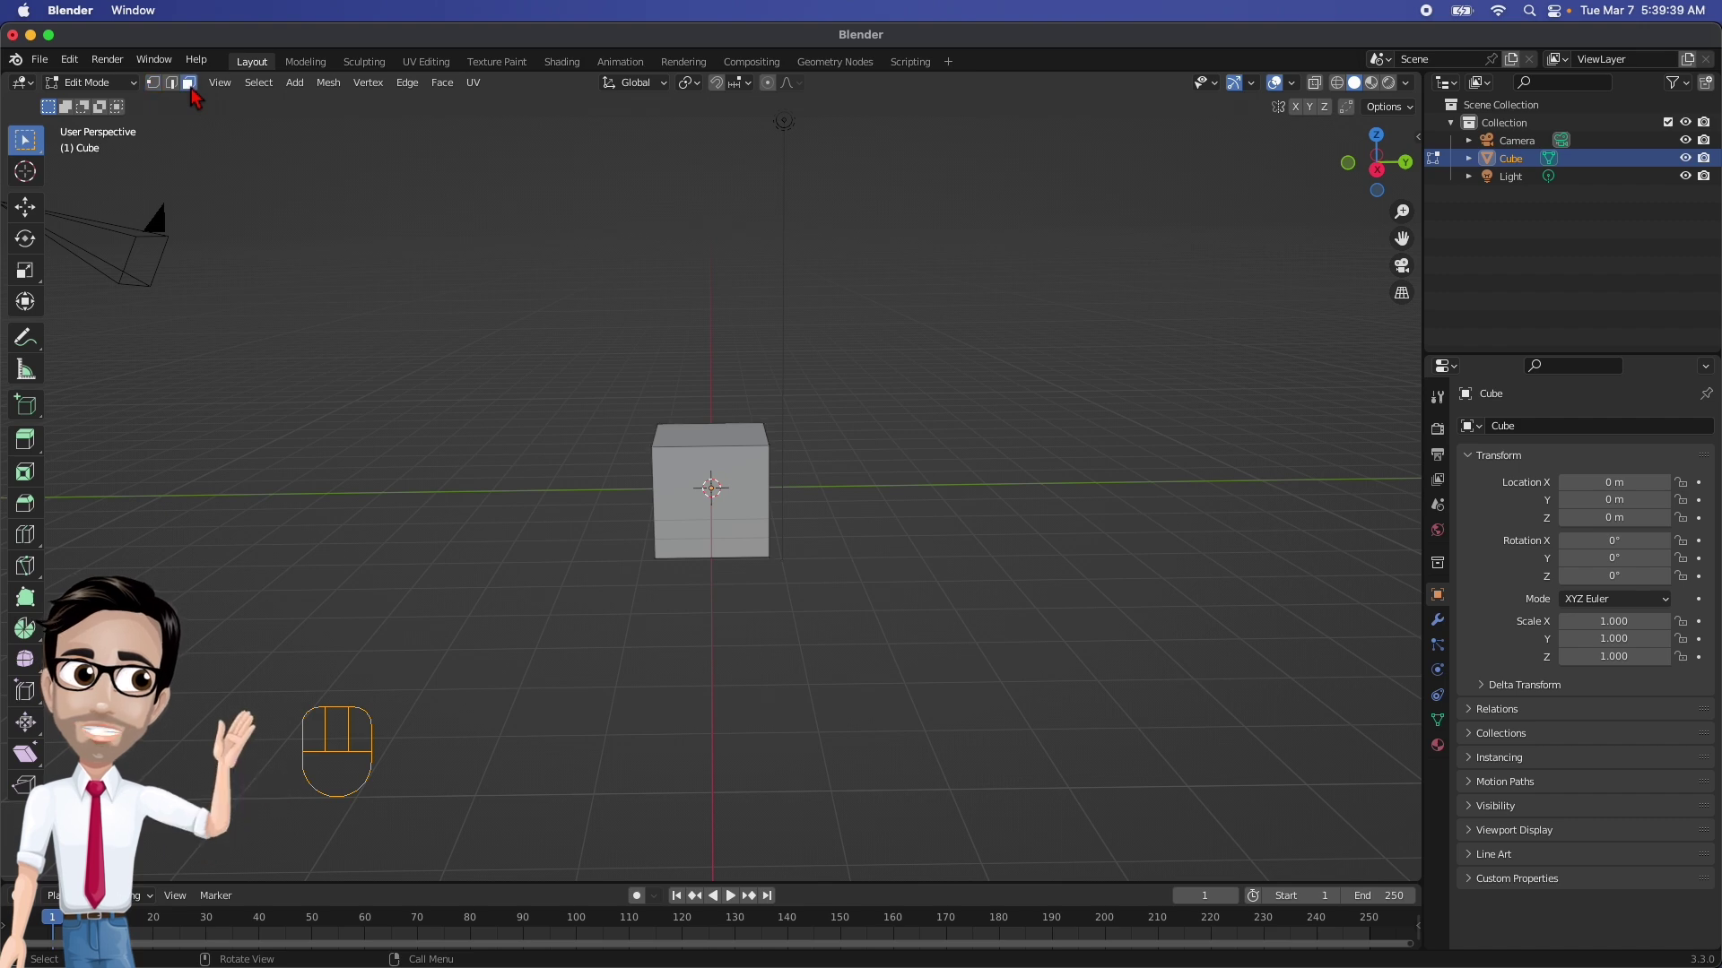
Extrude the cube's top face and its adjacent negative-Y side face individually by about 1.3 m
middle_click_drag(753, 561, 803, 577)
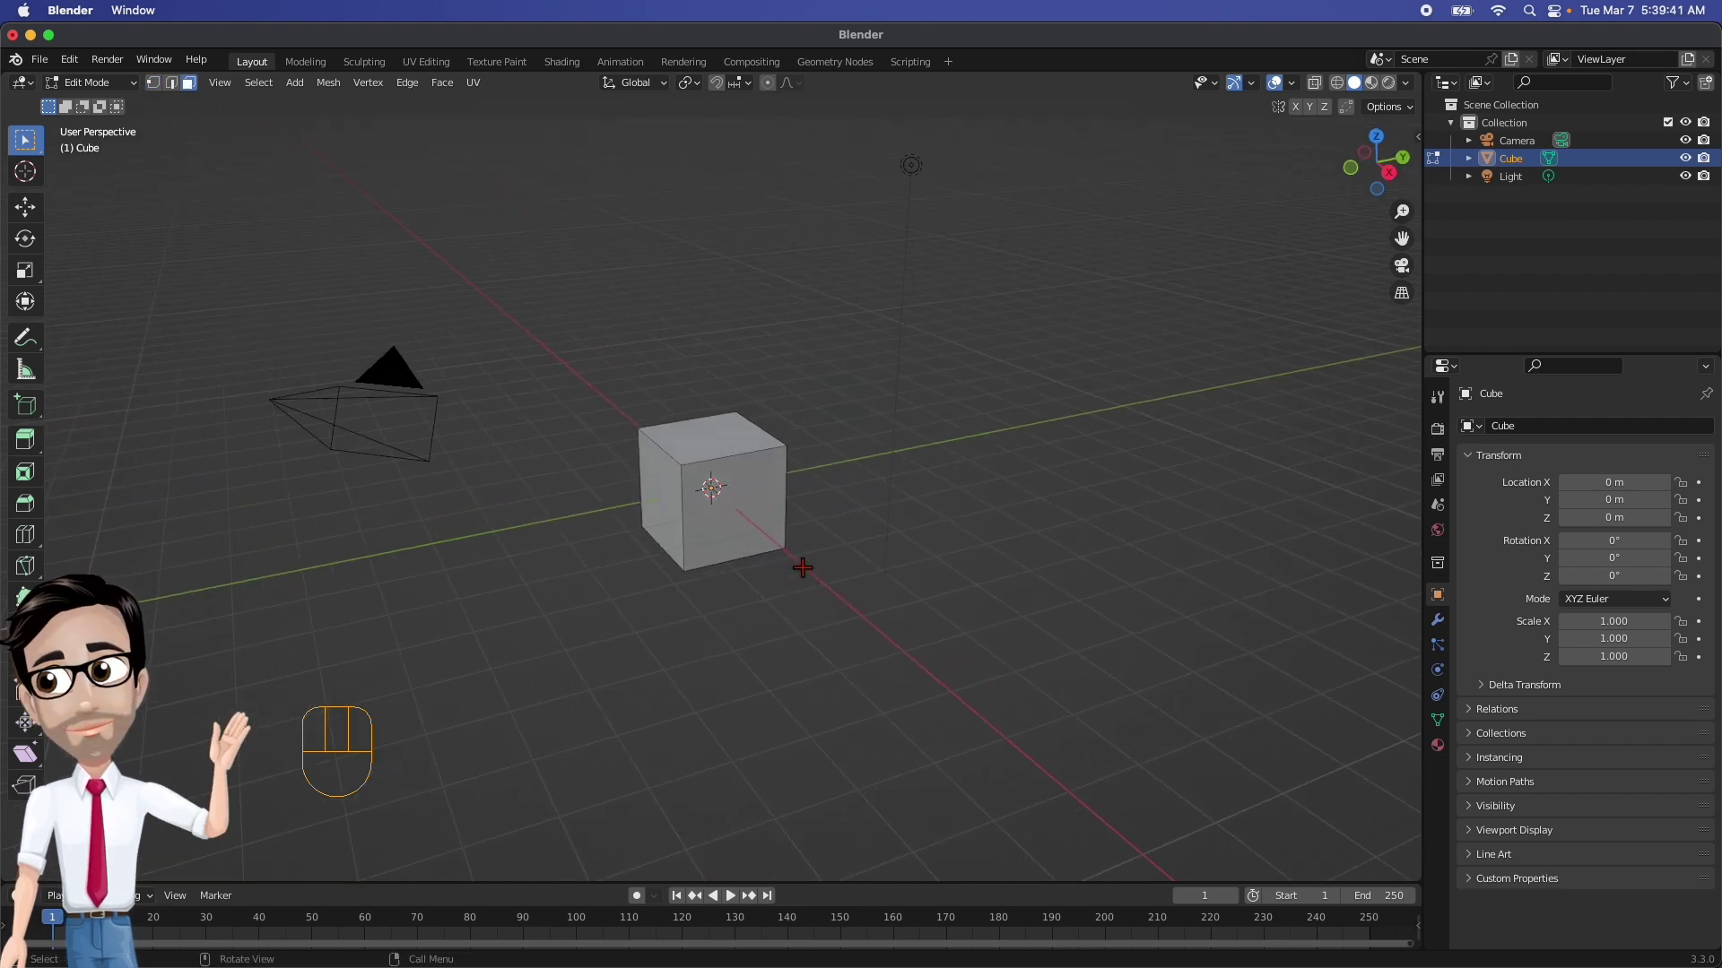
left_click(730, 446)
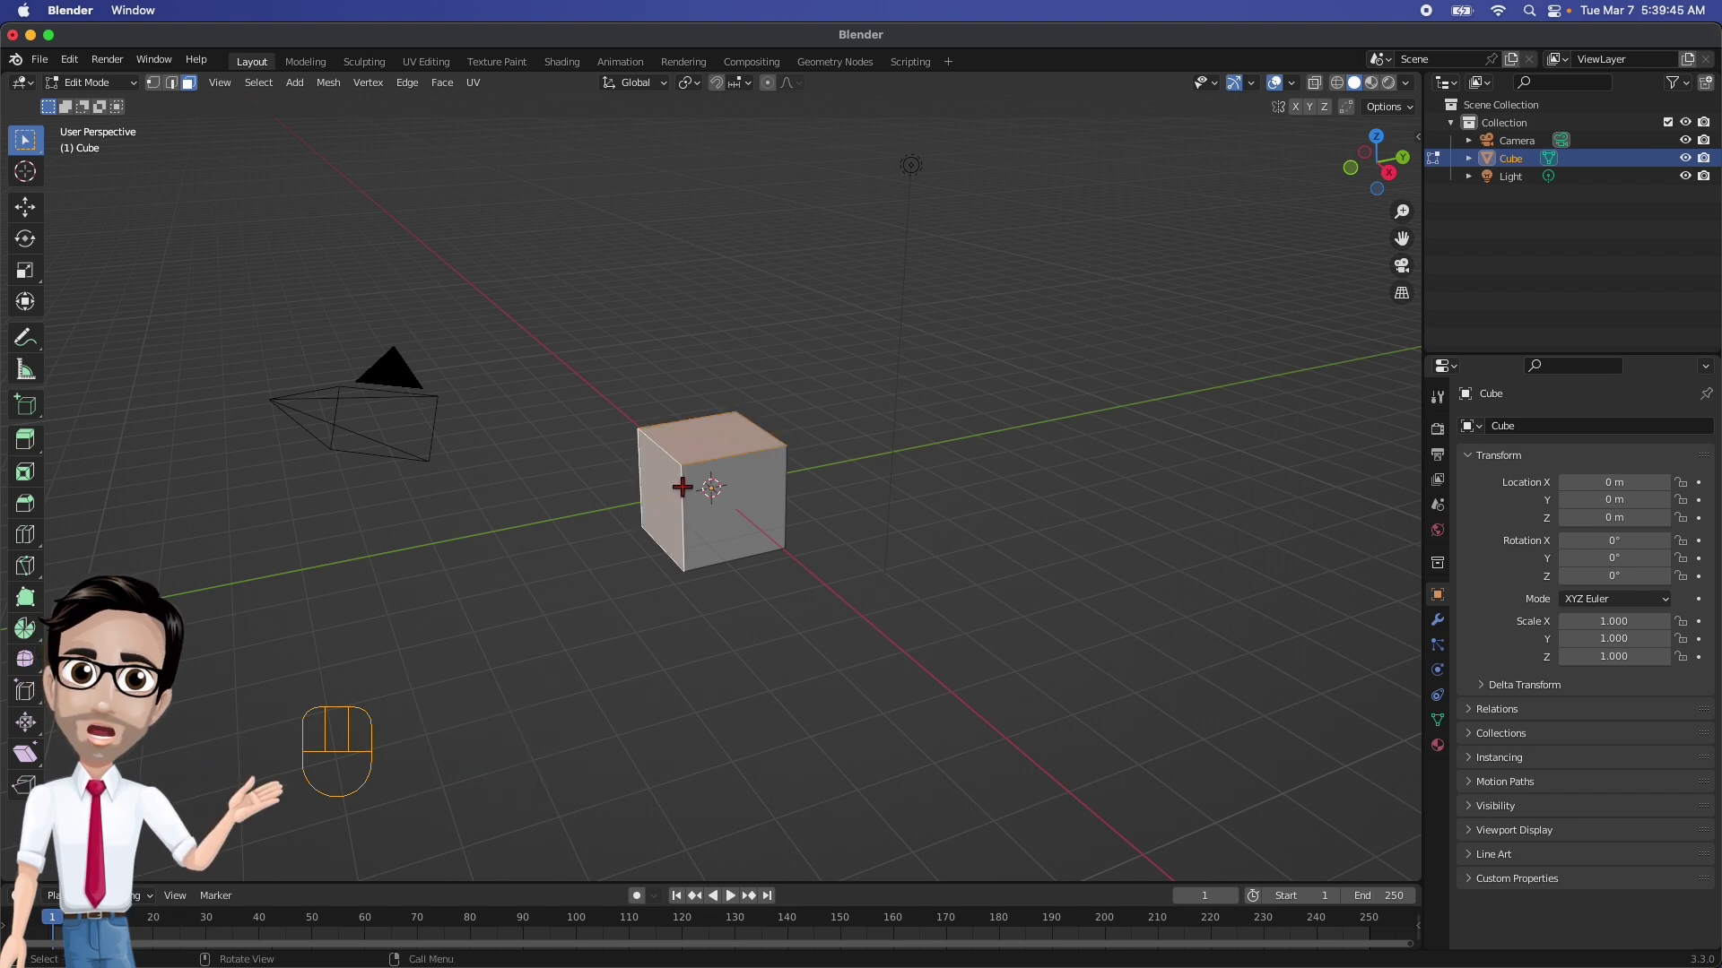
right_click(693, 493)
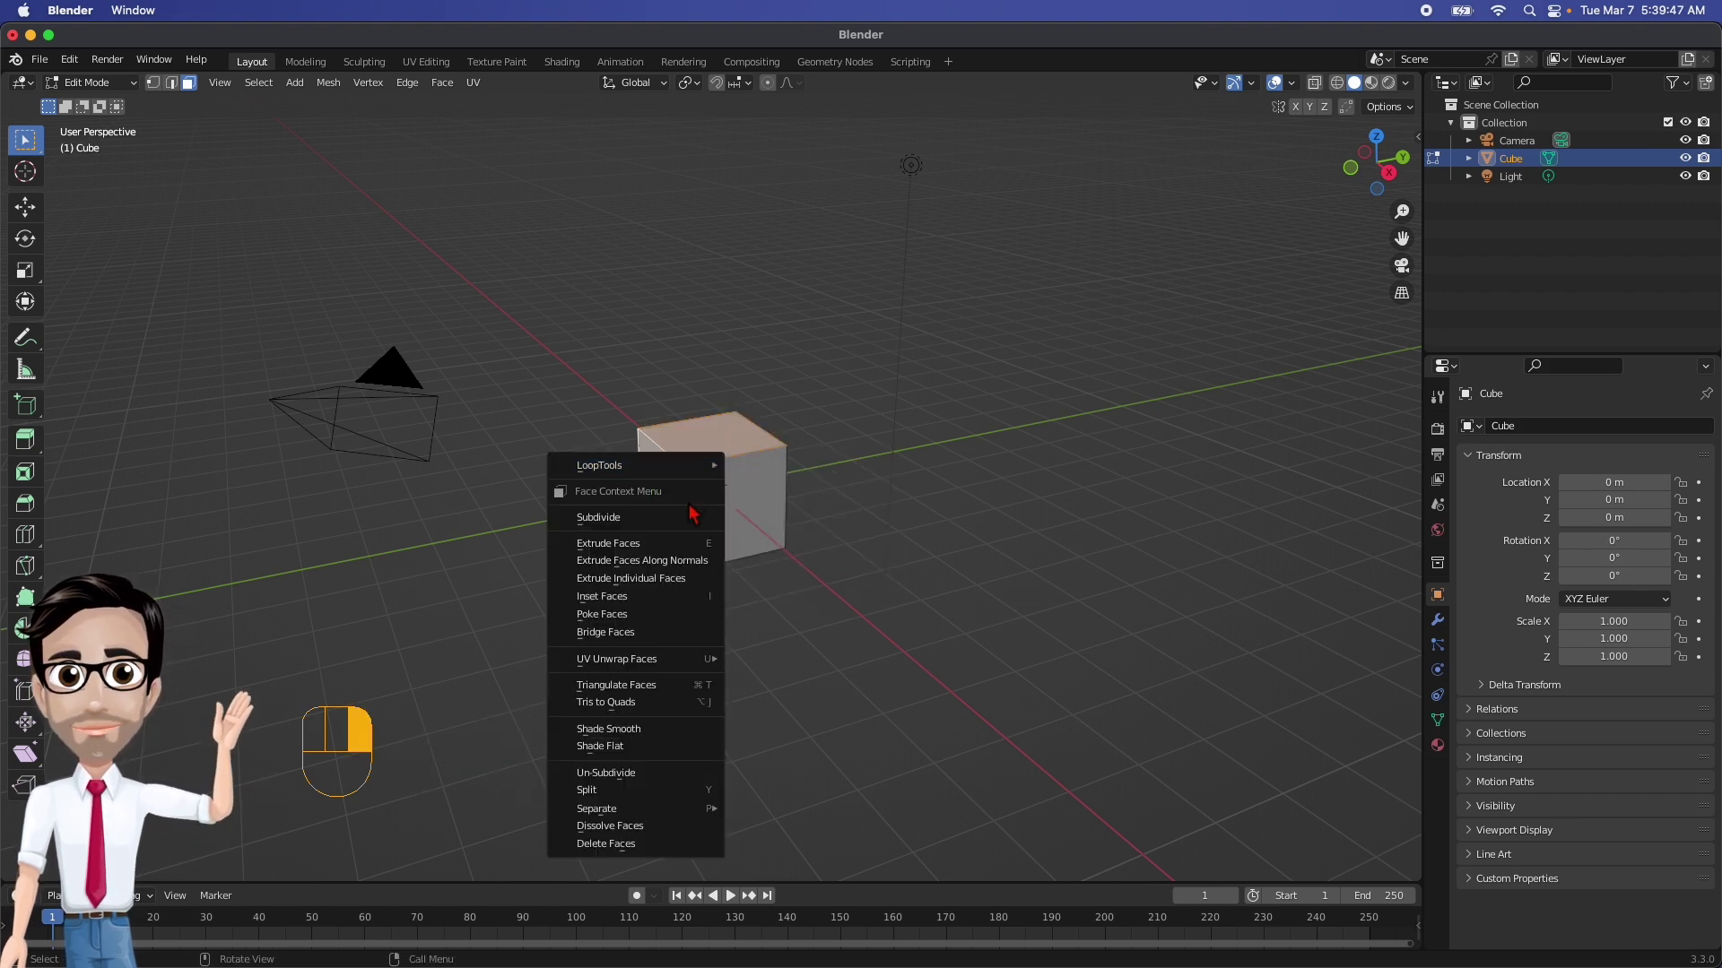
left_click(674, 585)
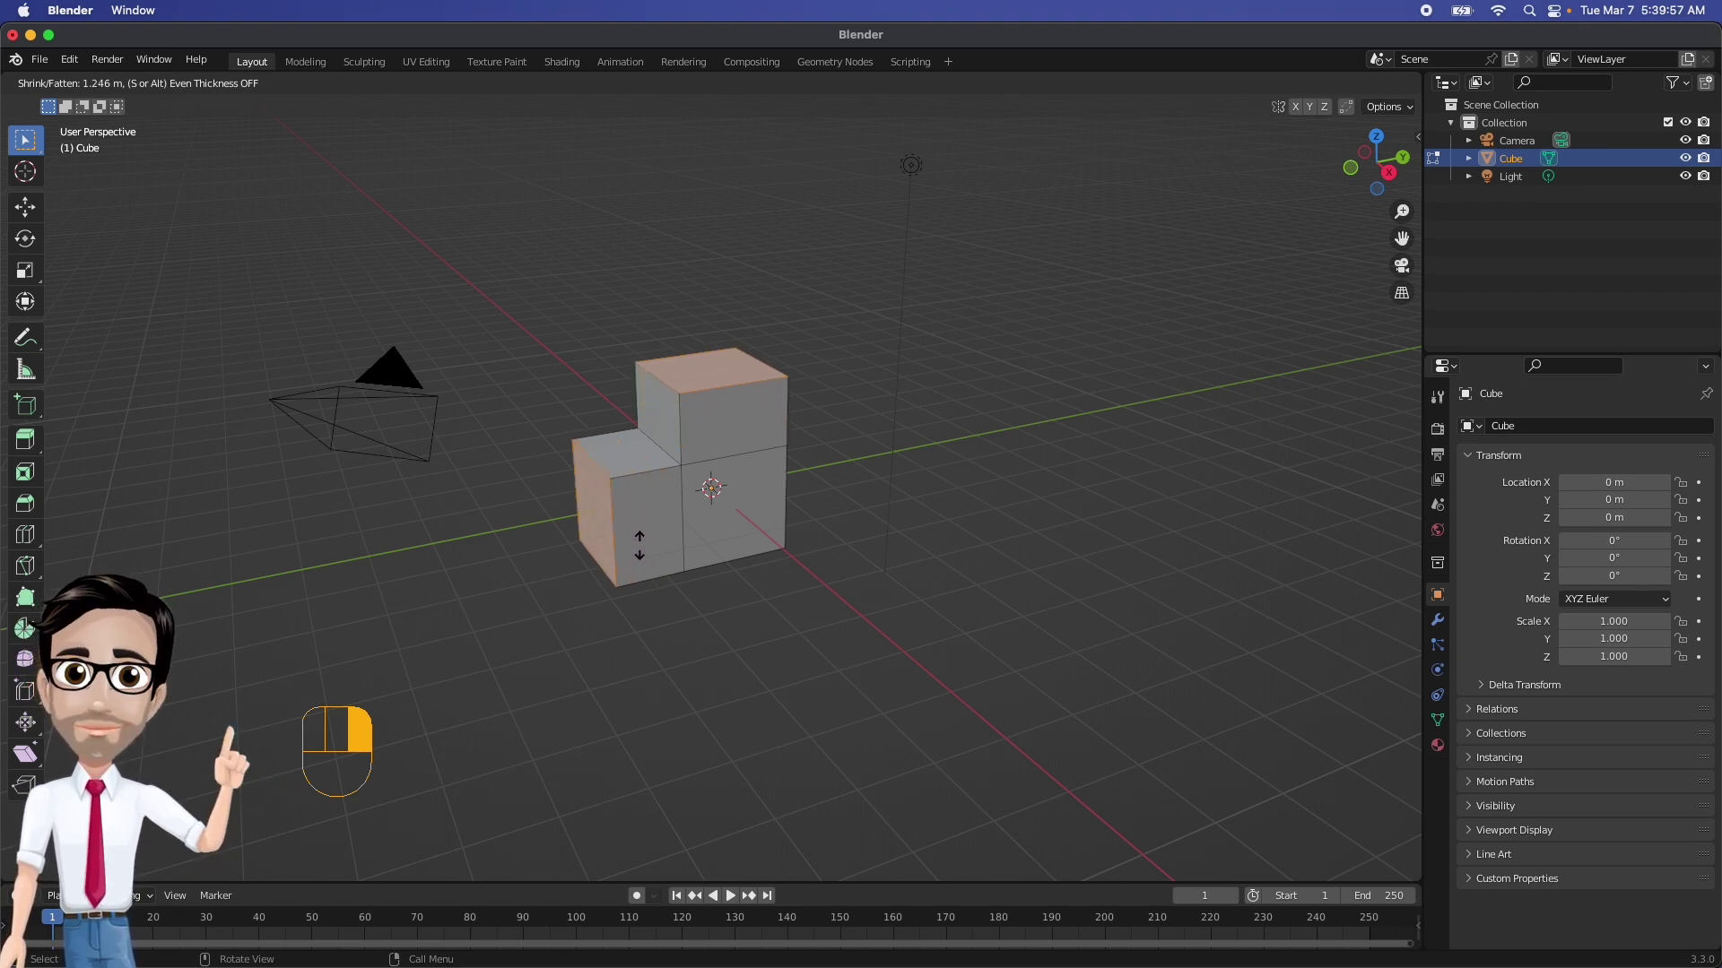
left_click(639, 543)
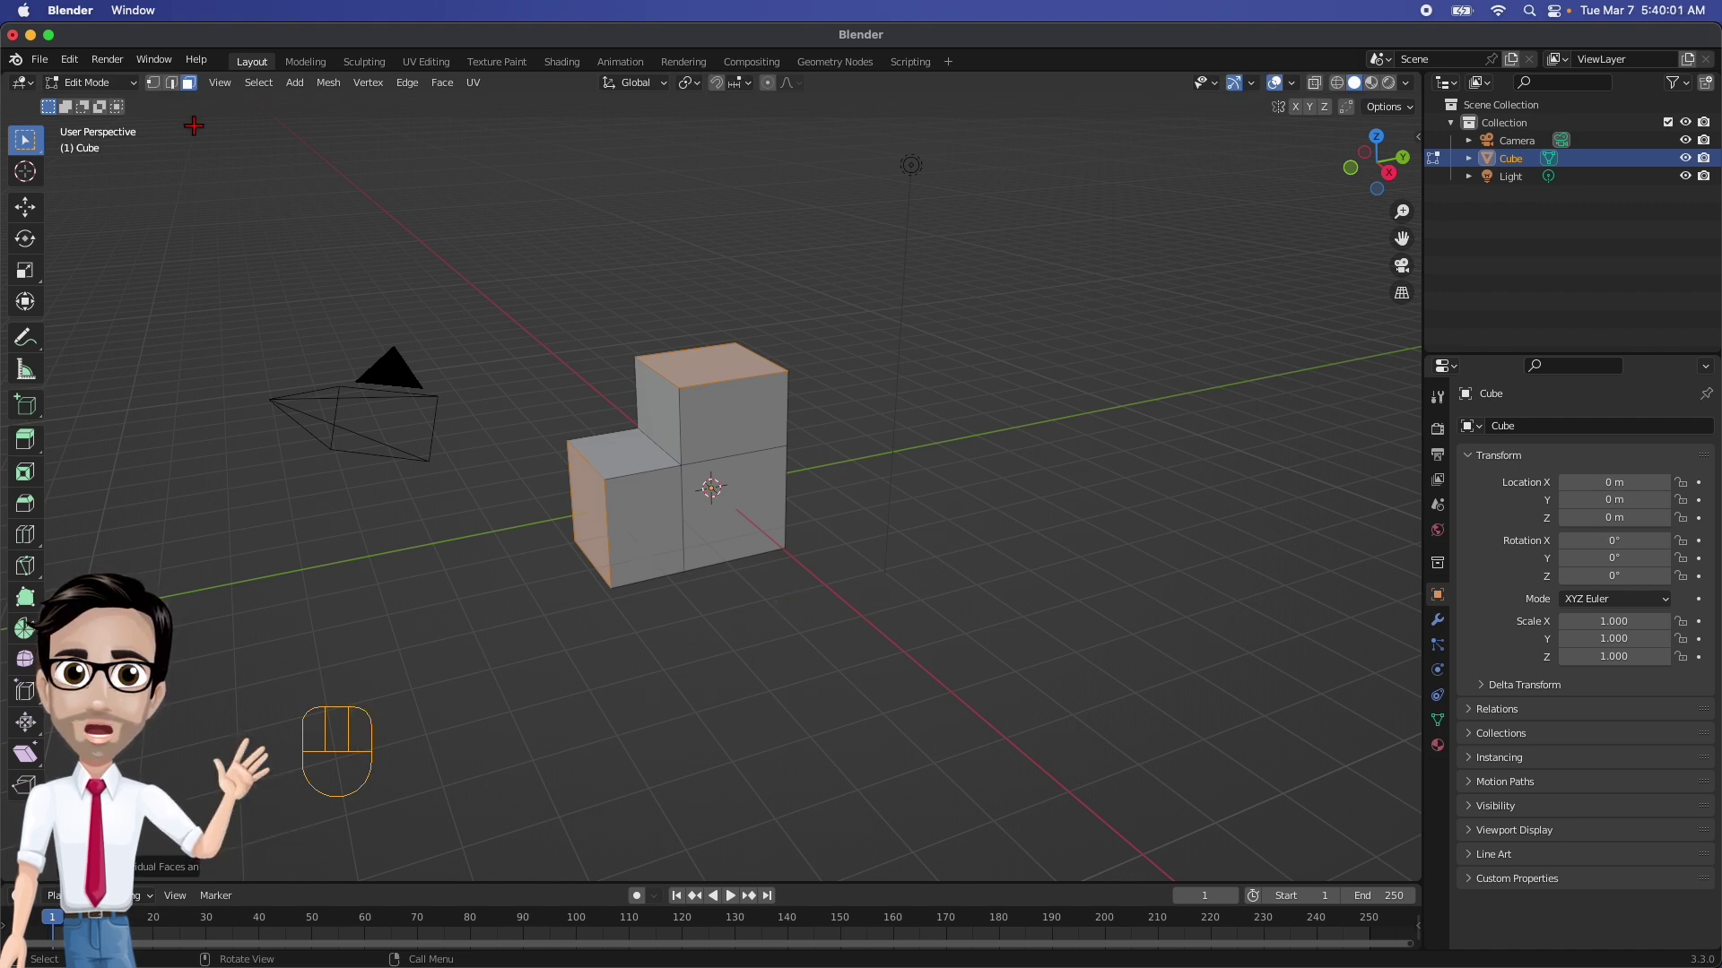
In edge selection, select the two opposite outer edges at the end of each extruded block, four edges in all
left_click(173, 87)
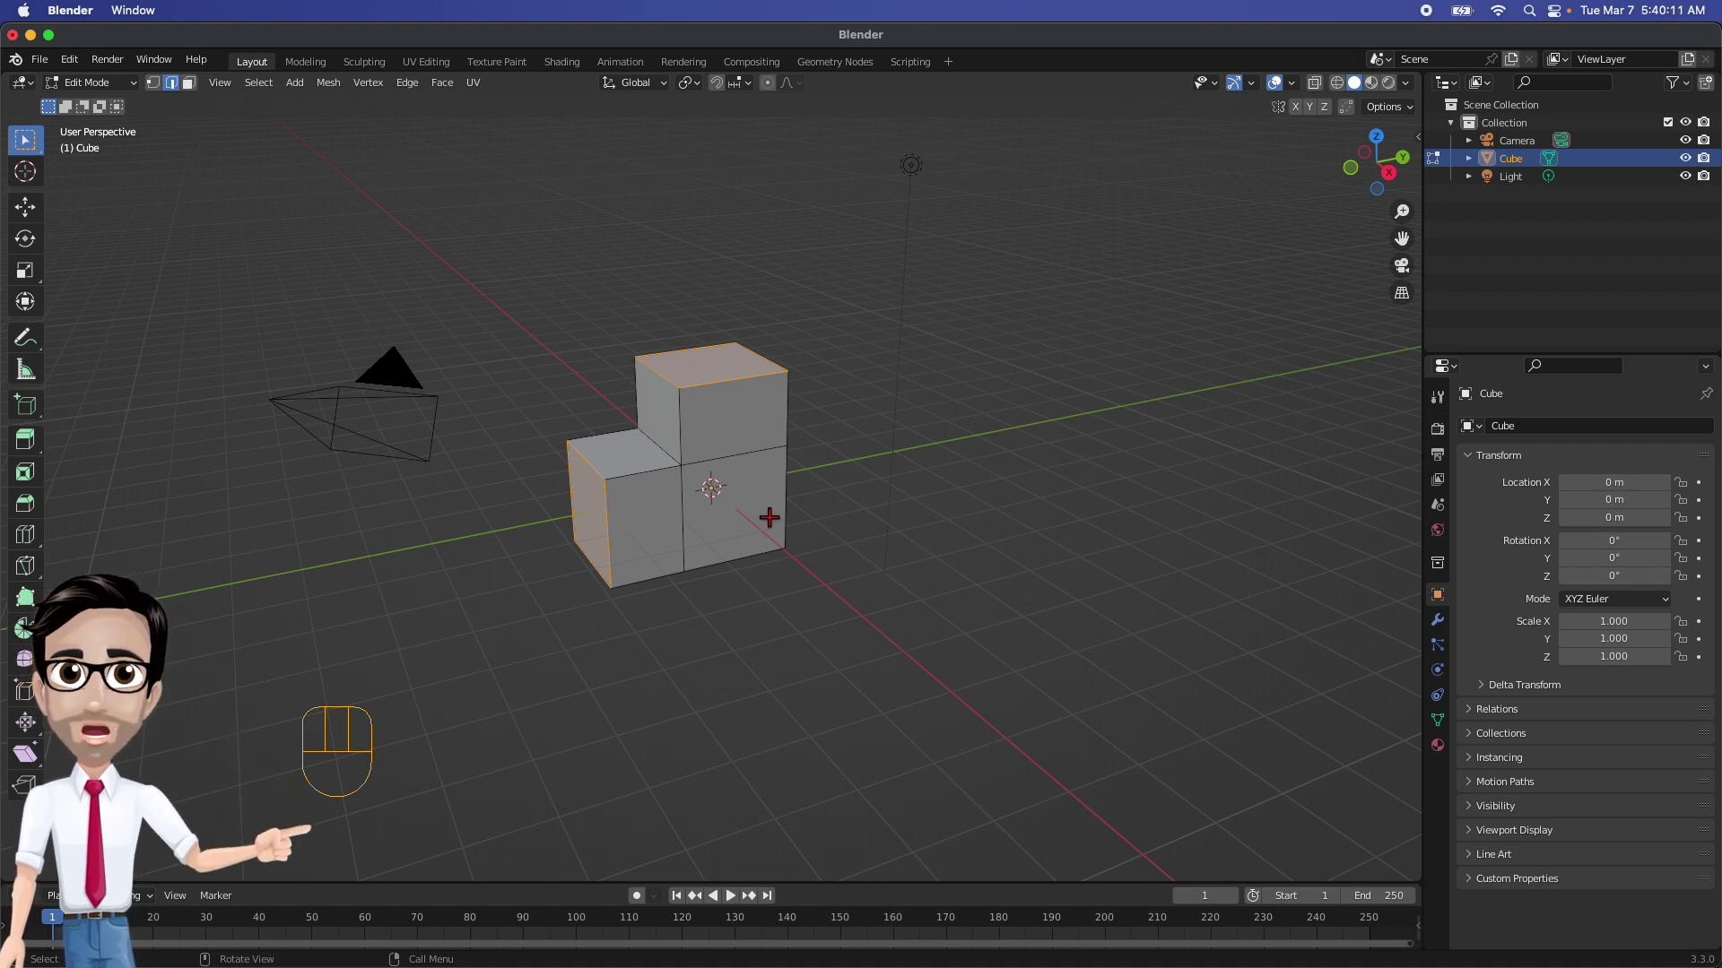
left_click(793, 375)
left_click(761, 357)
key("shift")
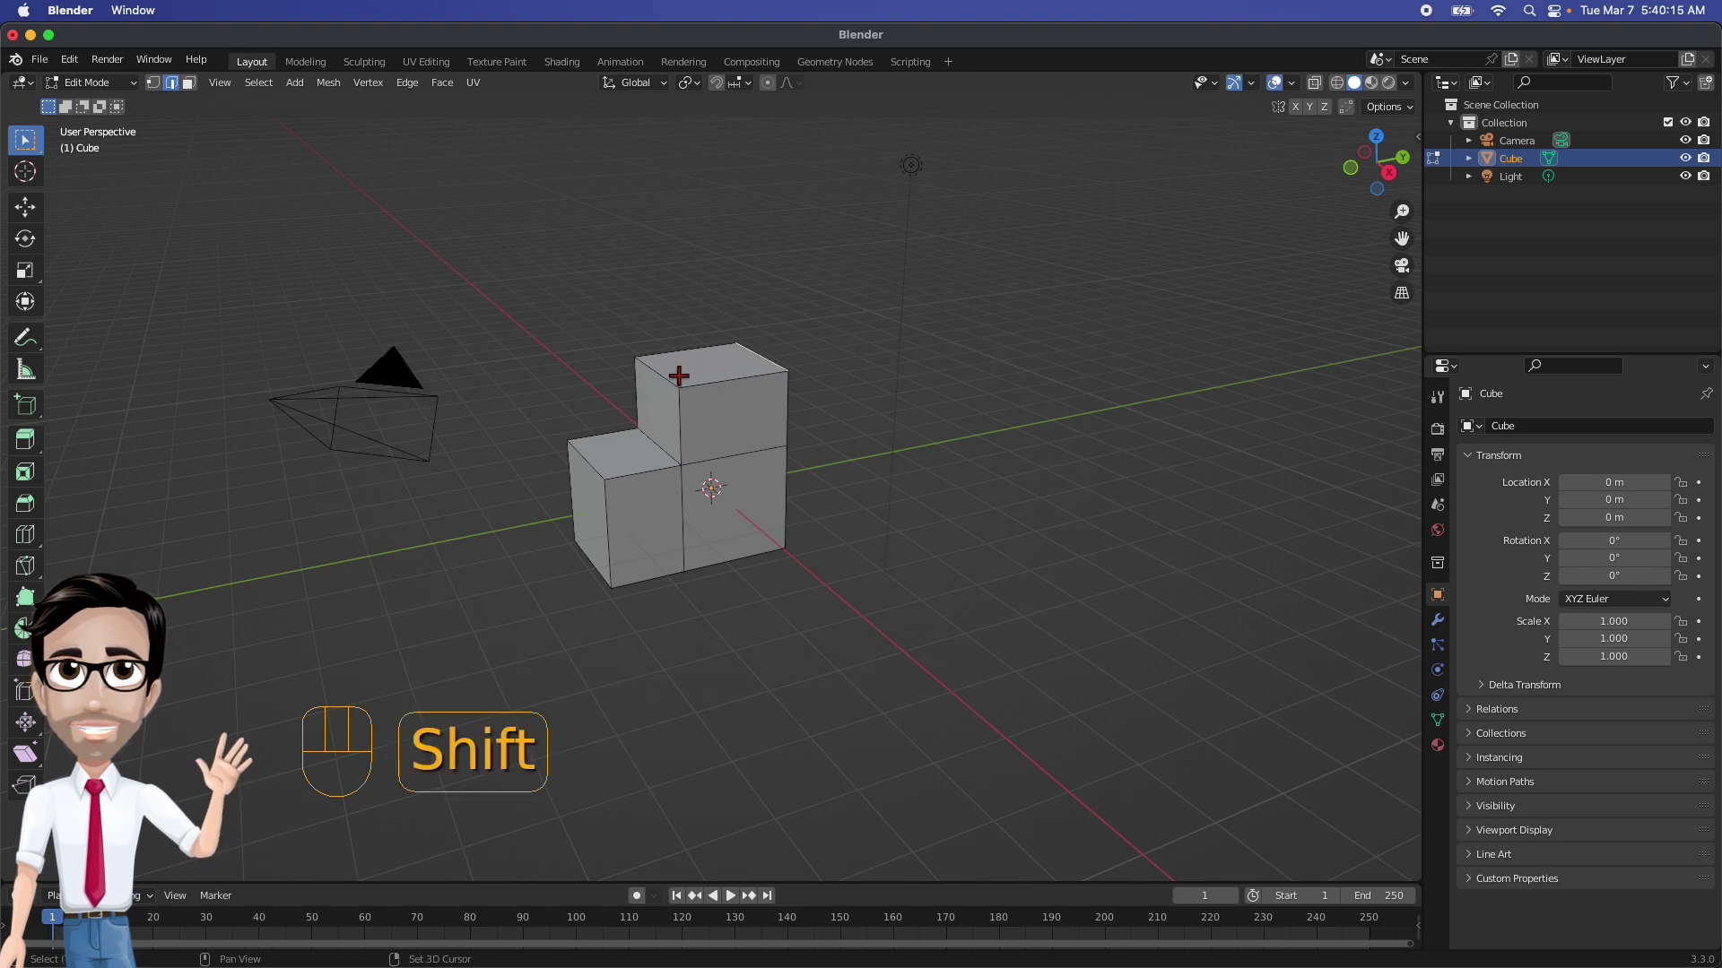
left_click(673, 386, "shift")
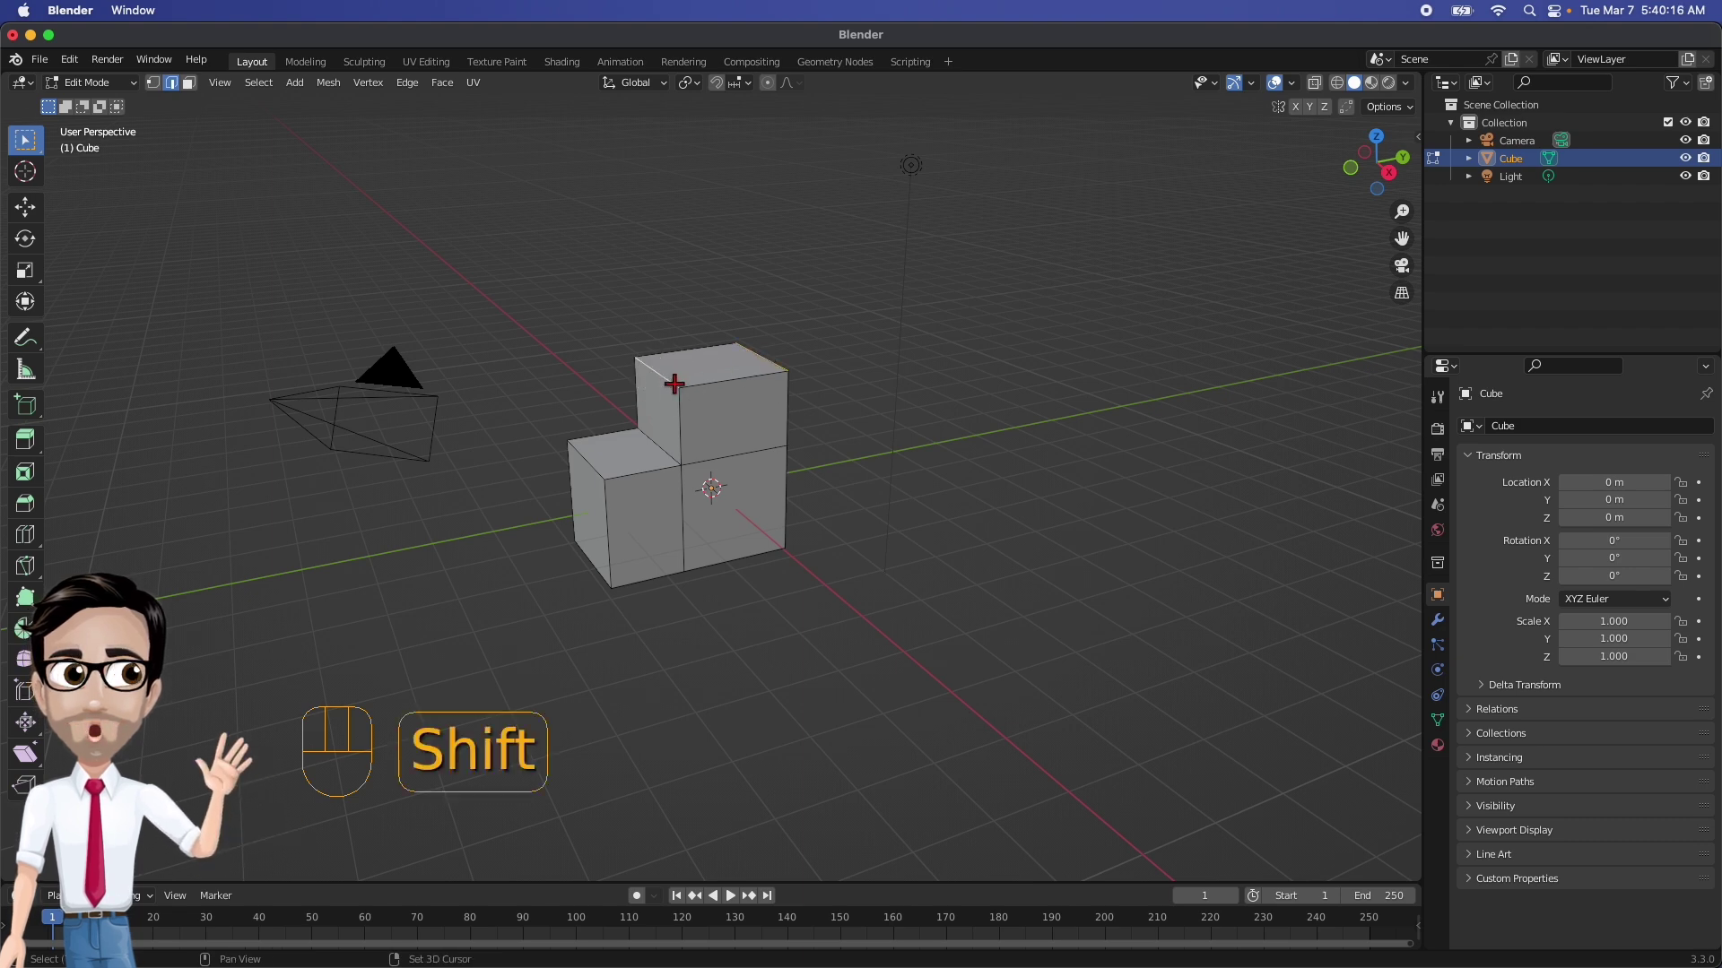
left_click(595, 473, "shift")
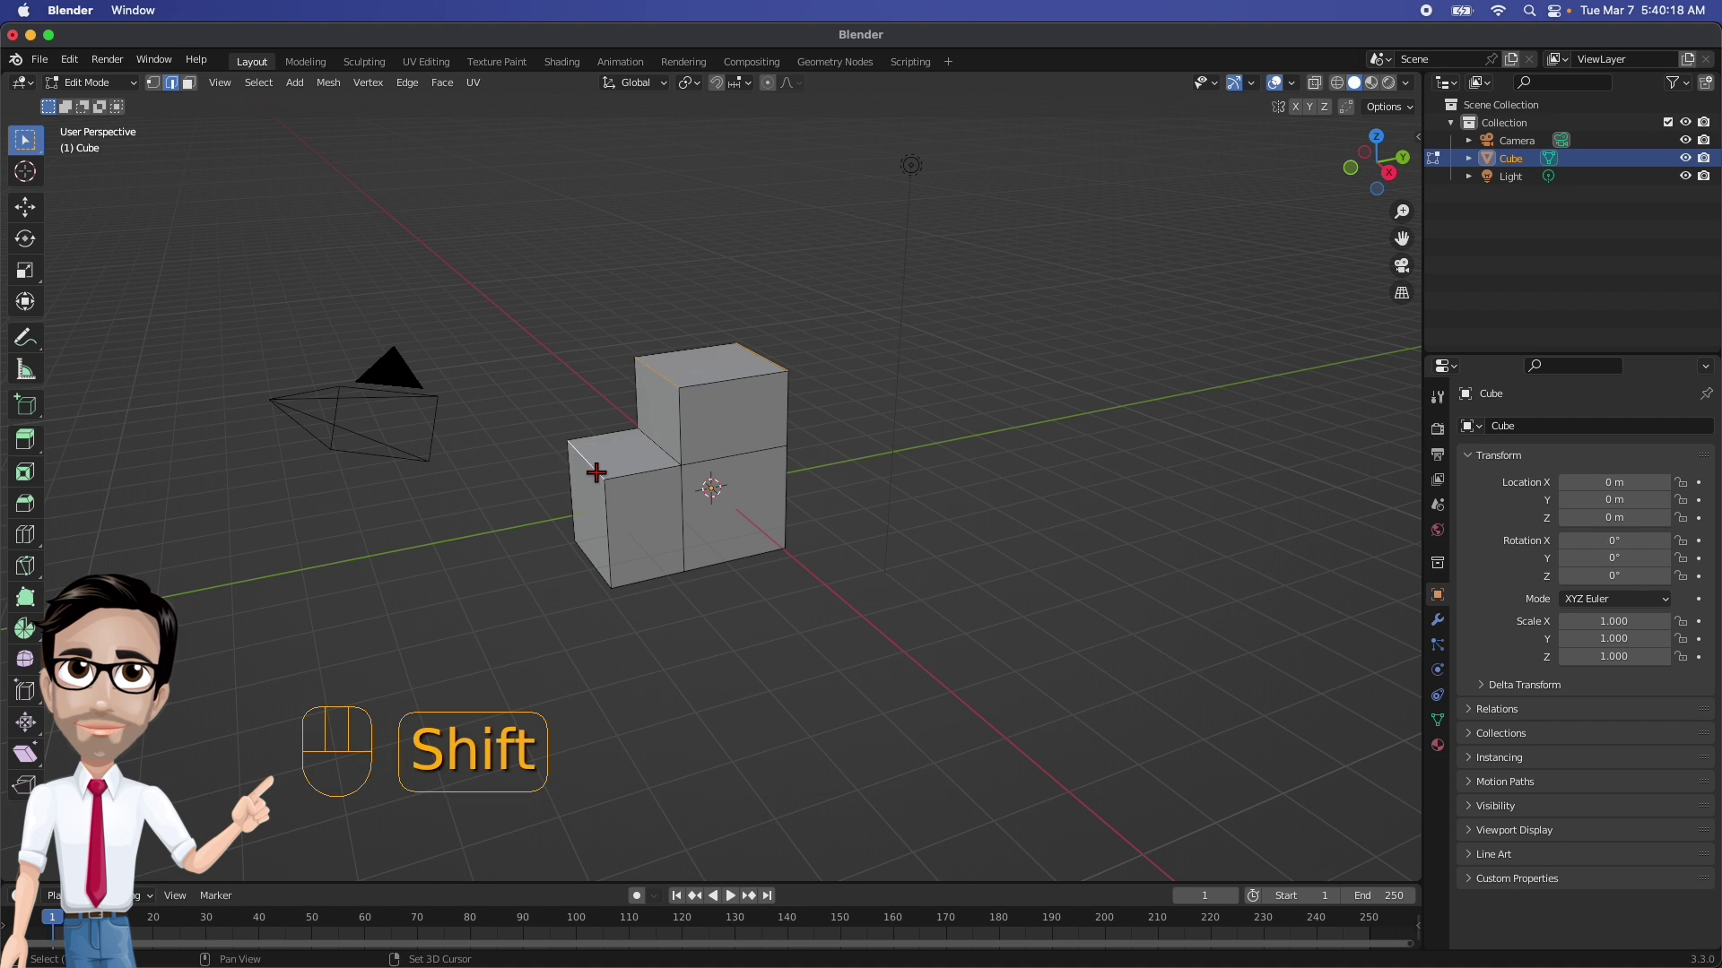
left_click(595, 567, "shift")
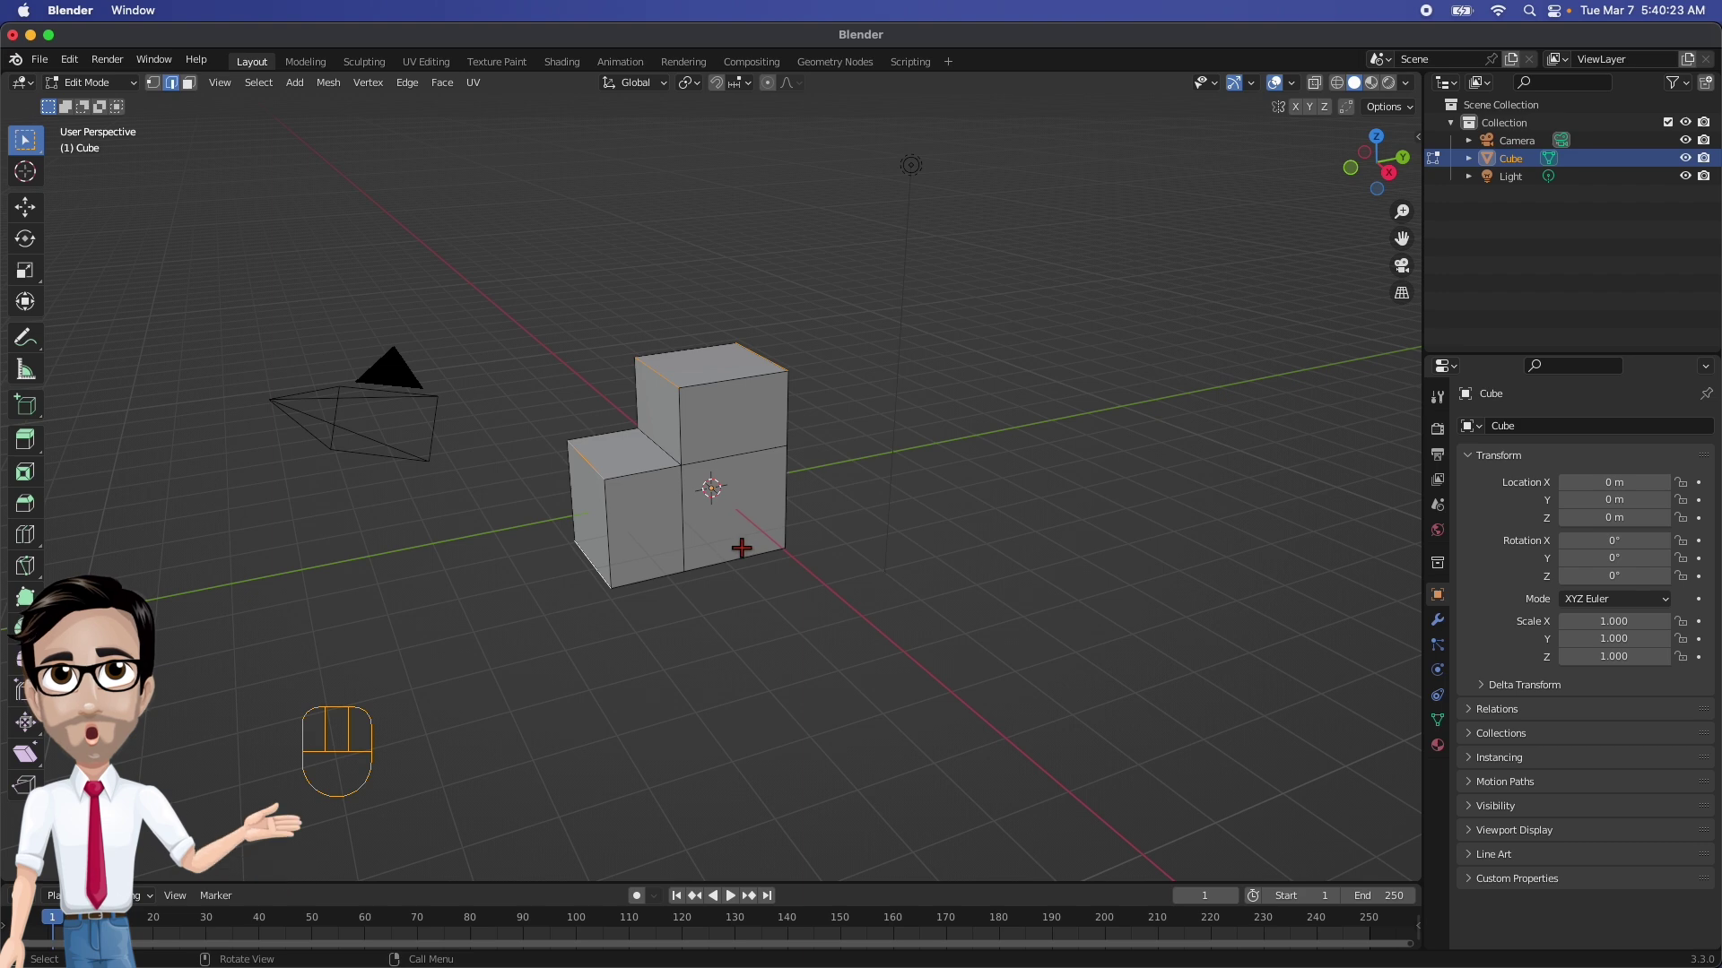
Bevel the four selected edges with a width of about 0.94 m and 9 segments to round both lobes
key("ctrl")
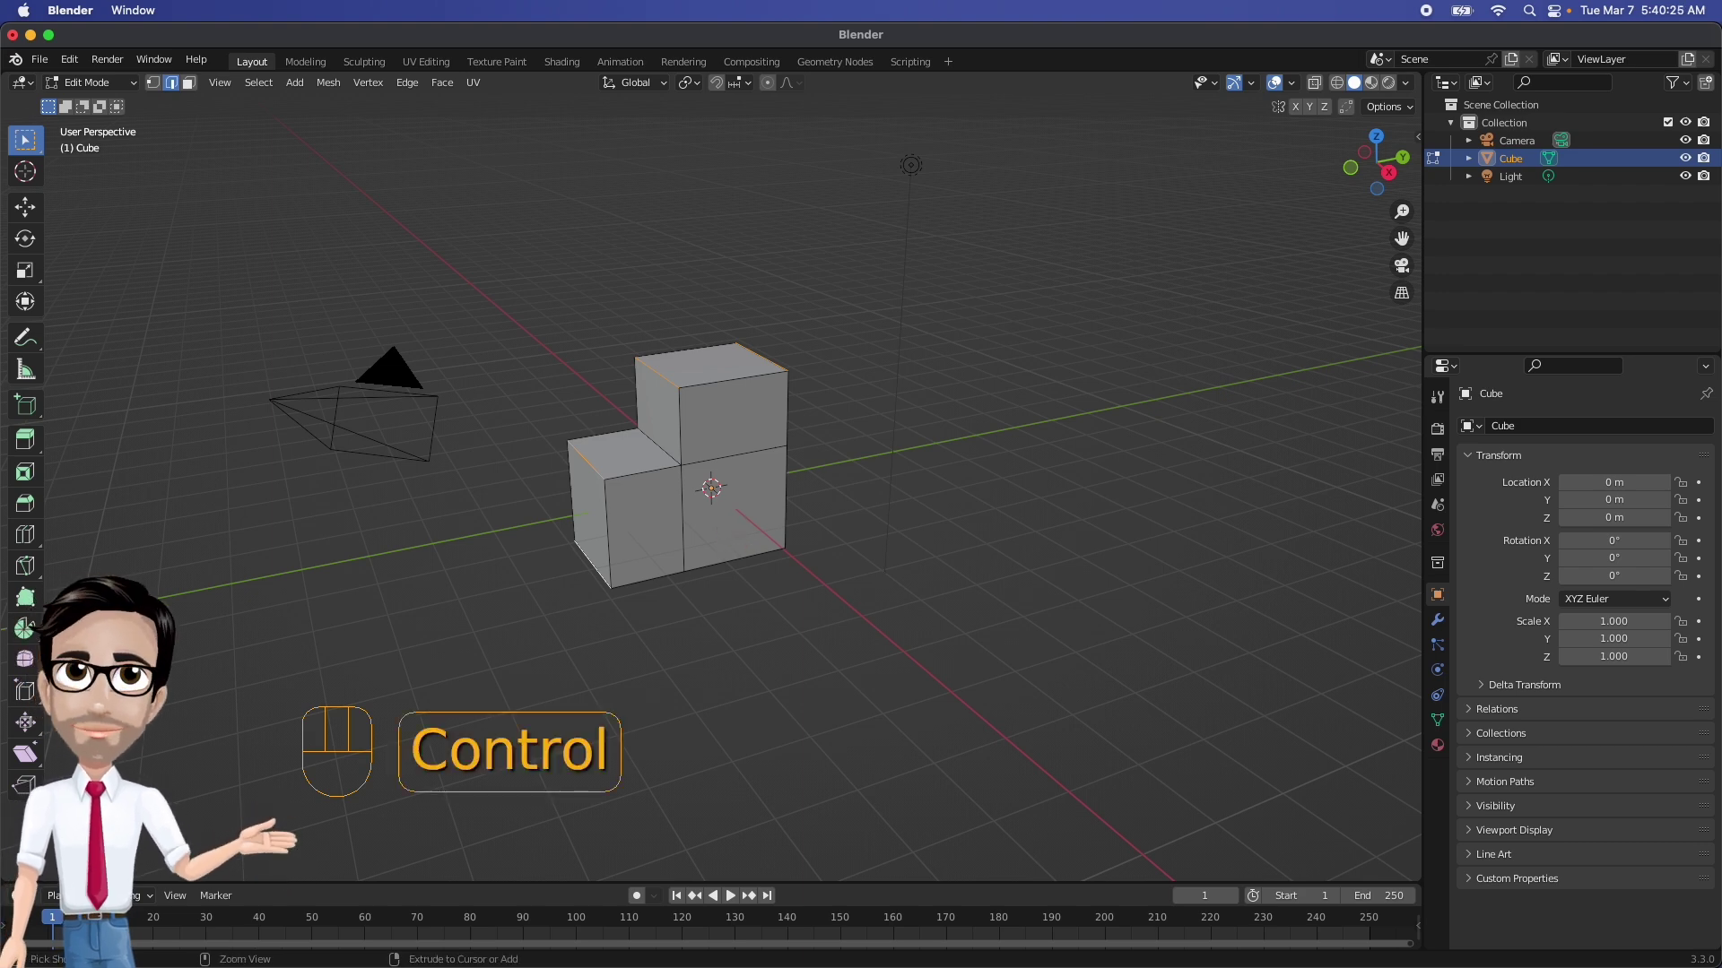
key("ctrl+b")
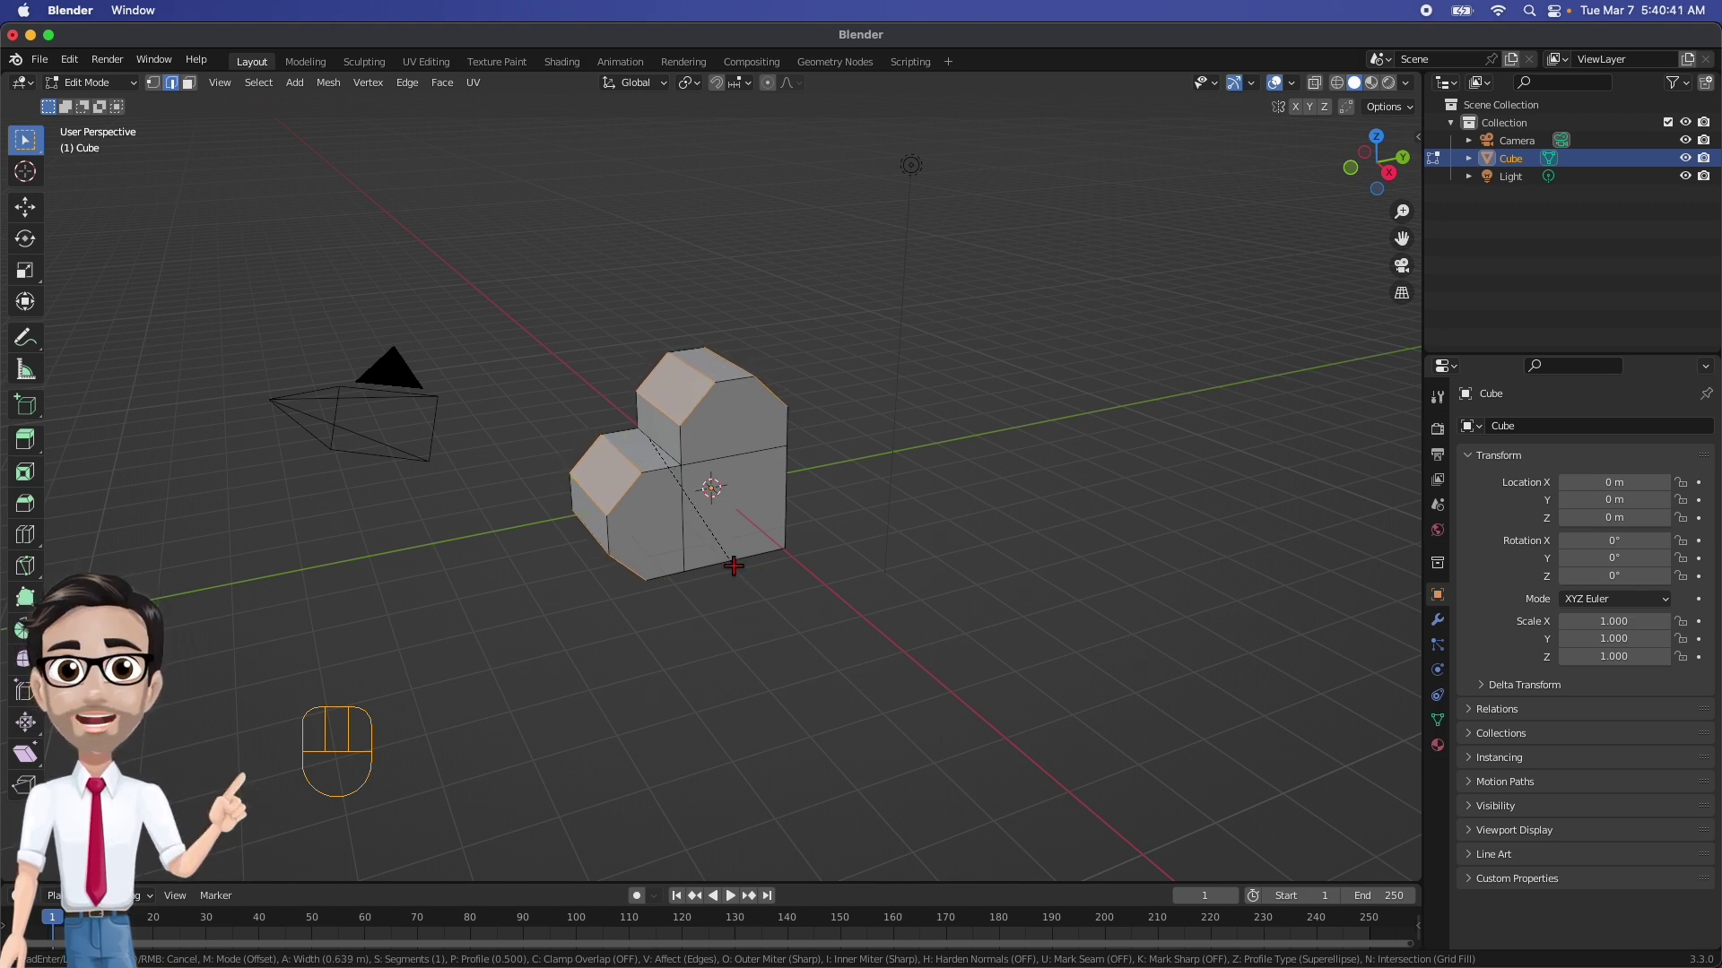
scroll(734, 565, "up", 2)
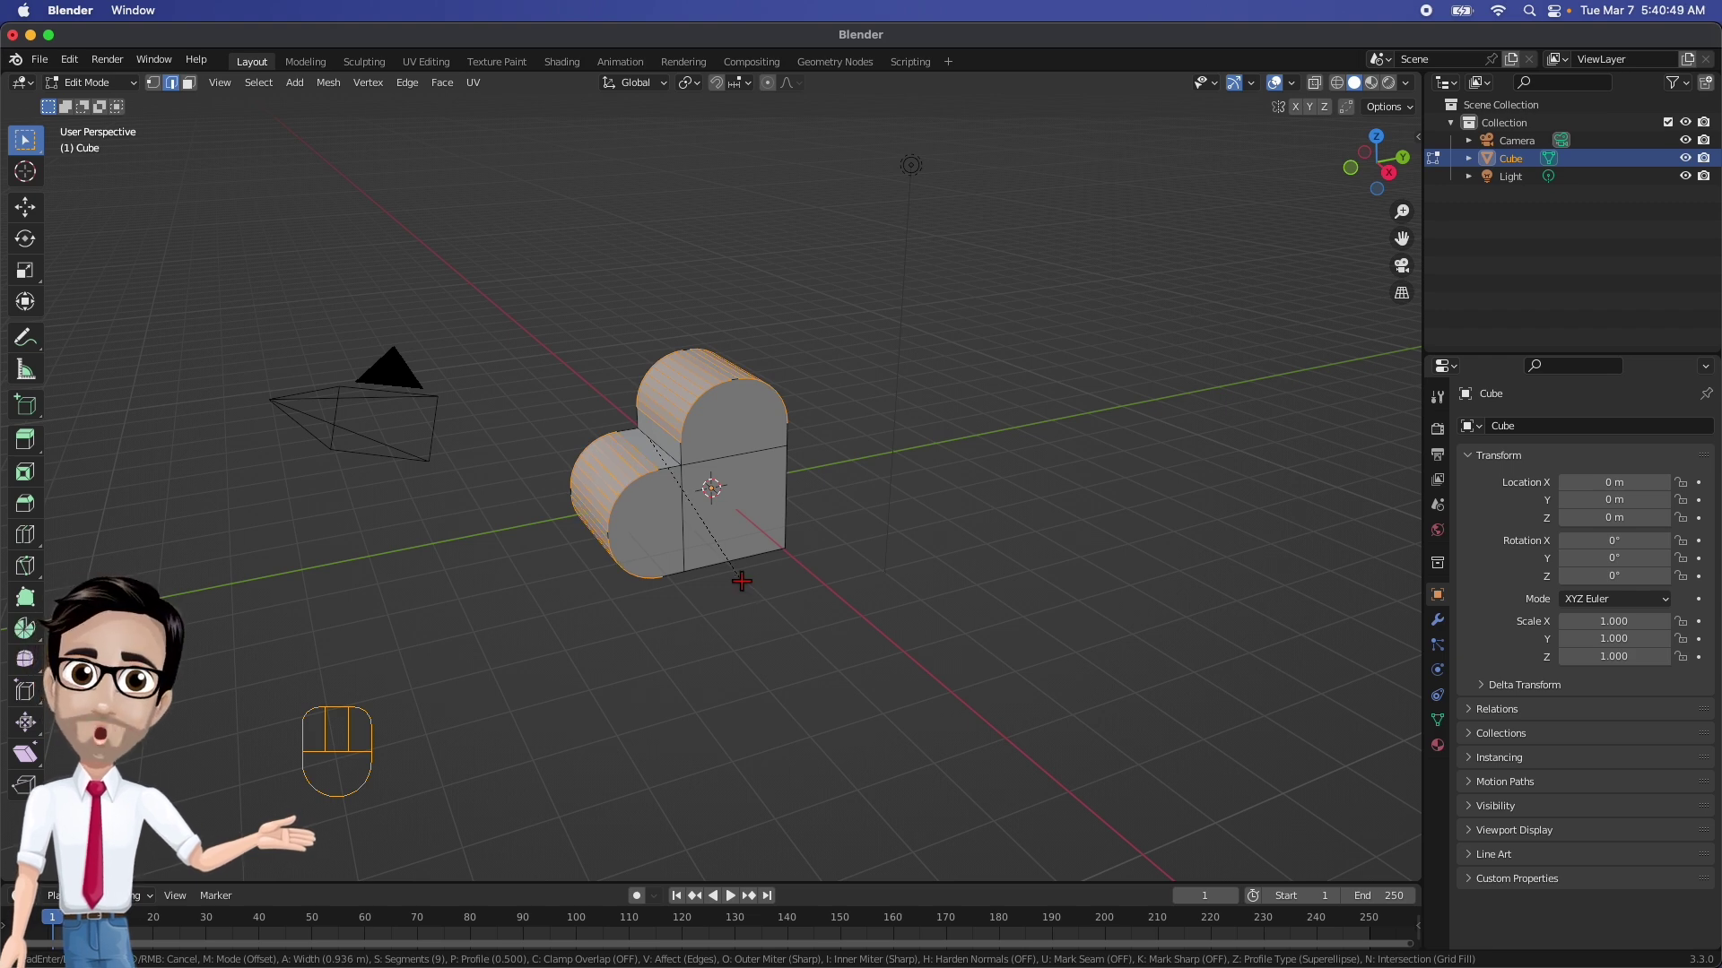
left_click(742, 581)
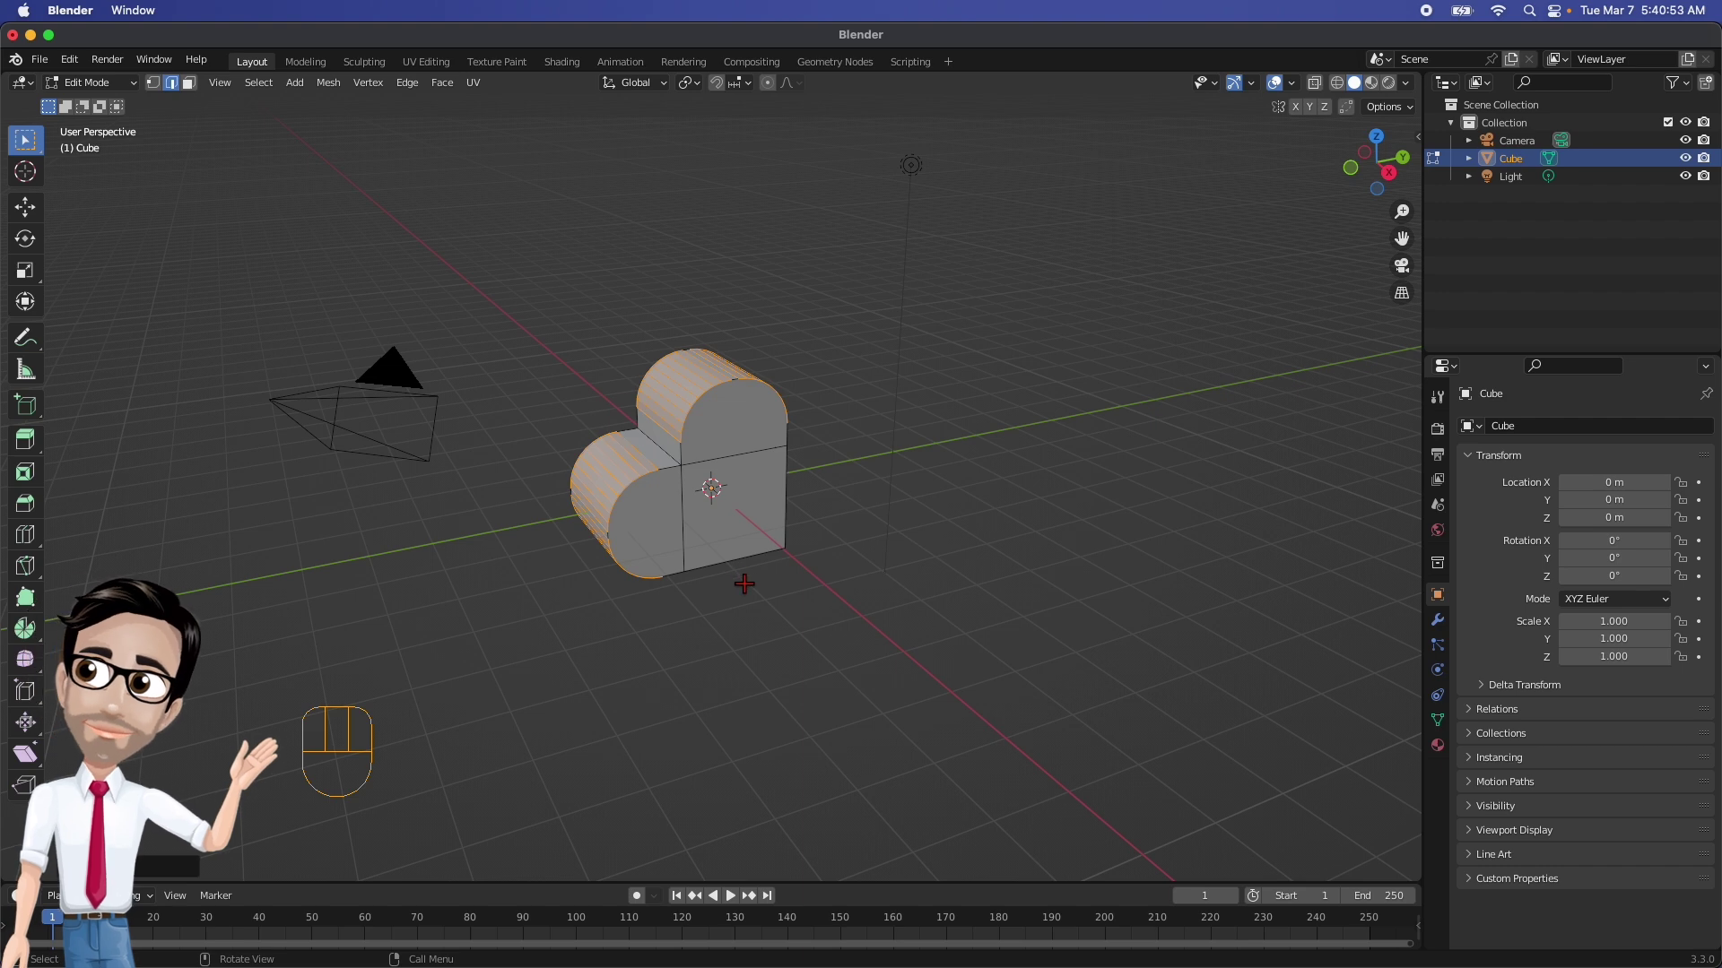
Dissolve the leftover edge crossing the flat side below the upper lobe
left_click(741, 582)
middle_click_drag(757, 596, 603, 572)
scroll(771, 492, "up", 3)
scroll(892, 482, "up", 1)
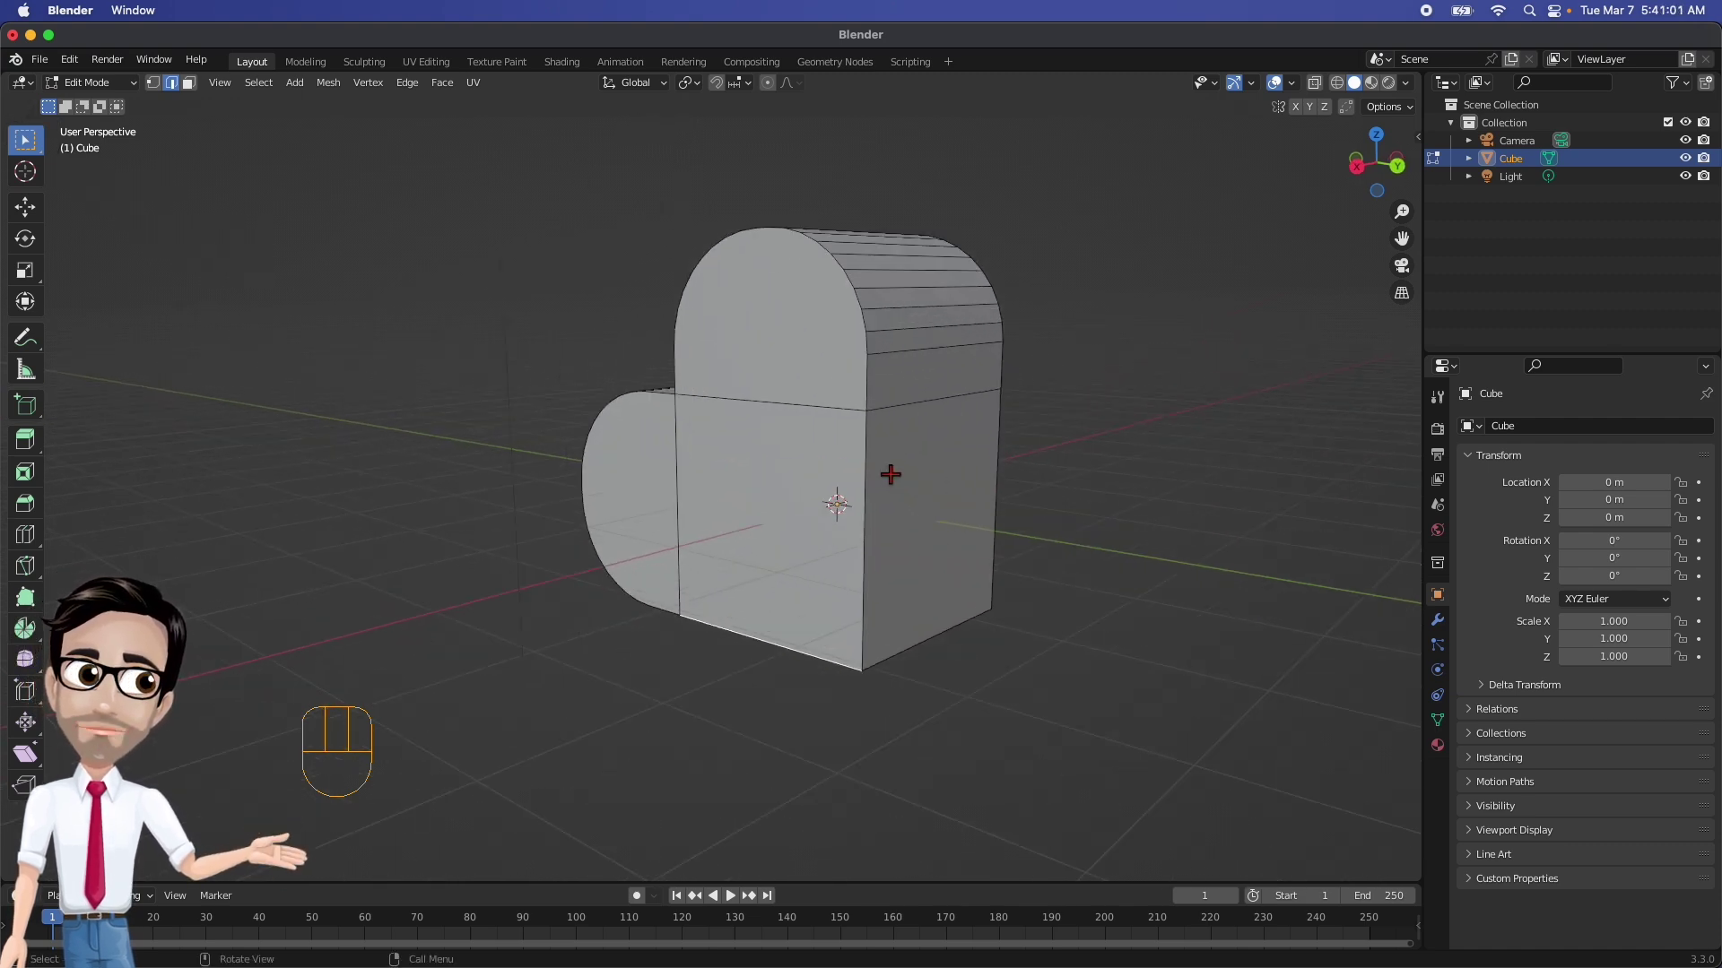
scroll(890, 474, "up", 1)
middle_click_drag(964, 499, 912, 508)
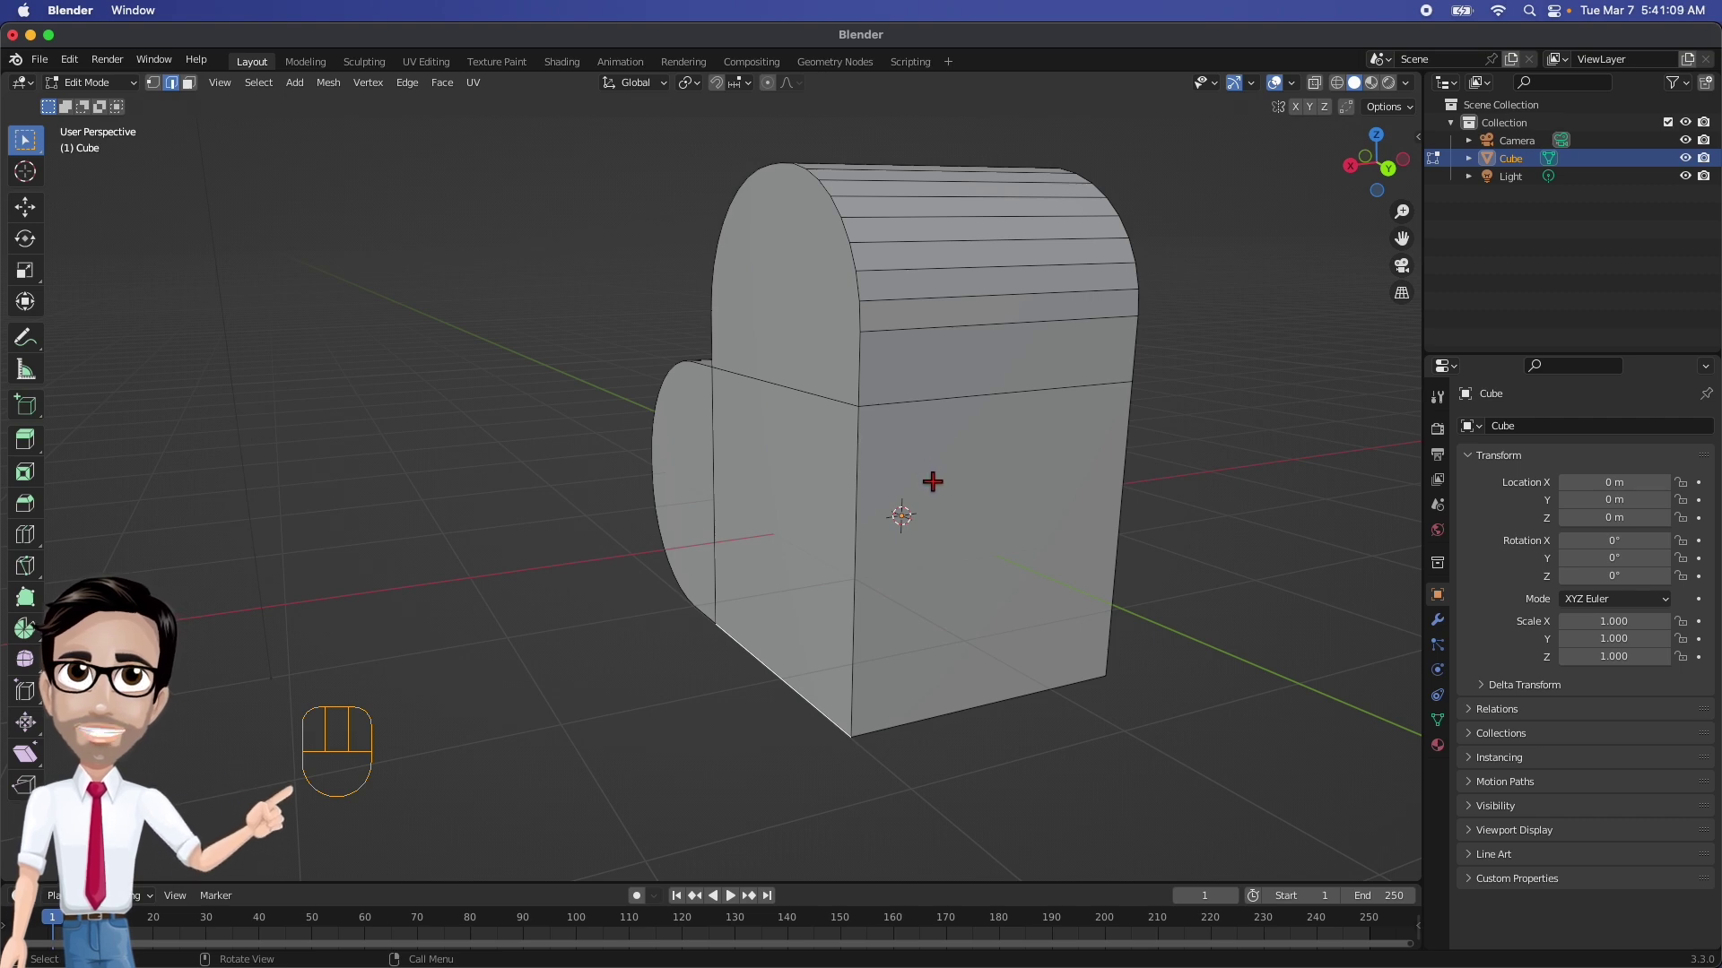
left_click(981, 404)
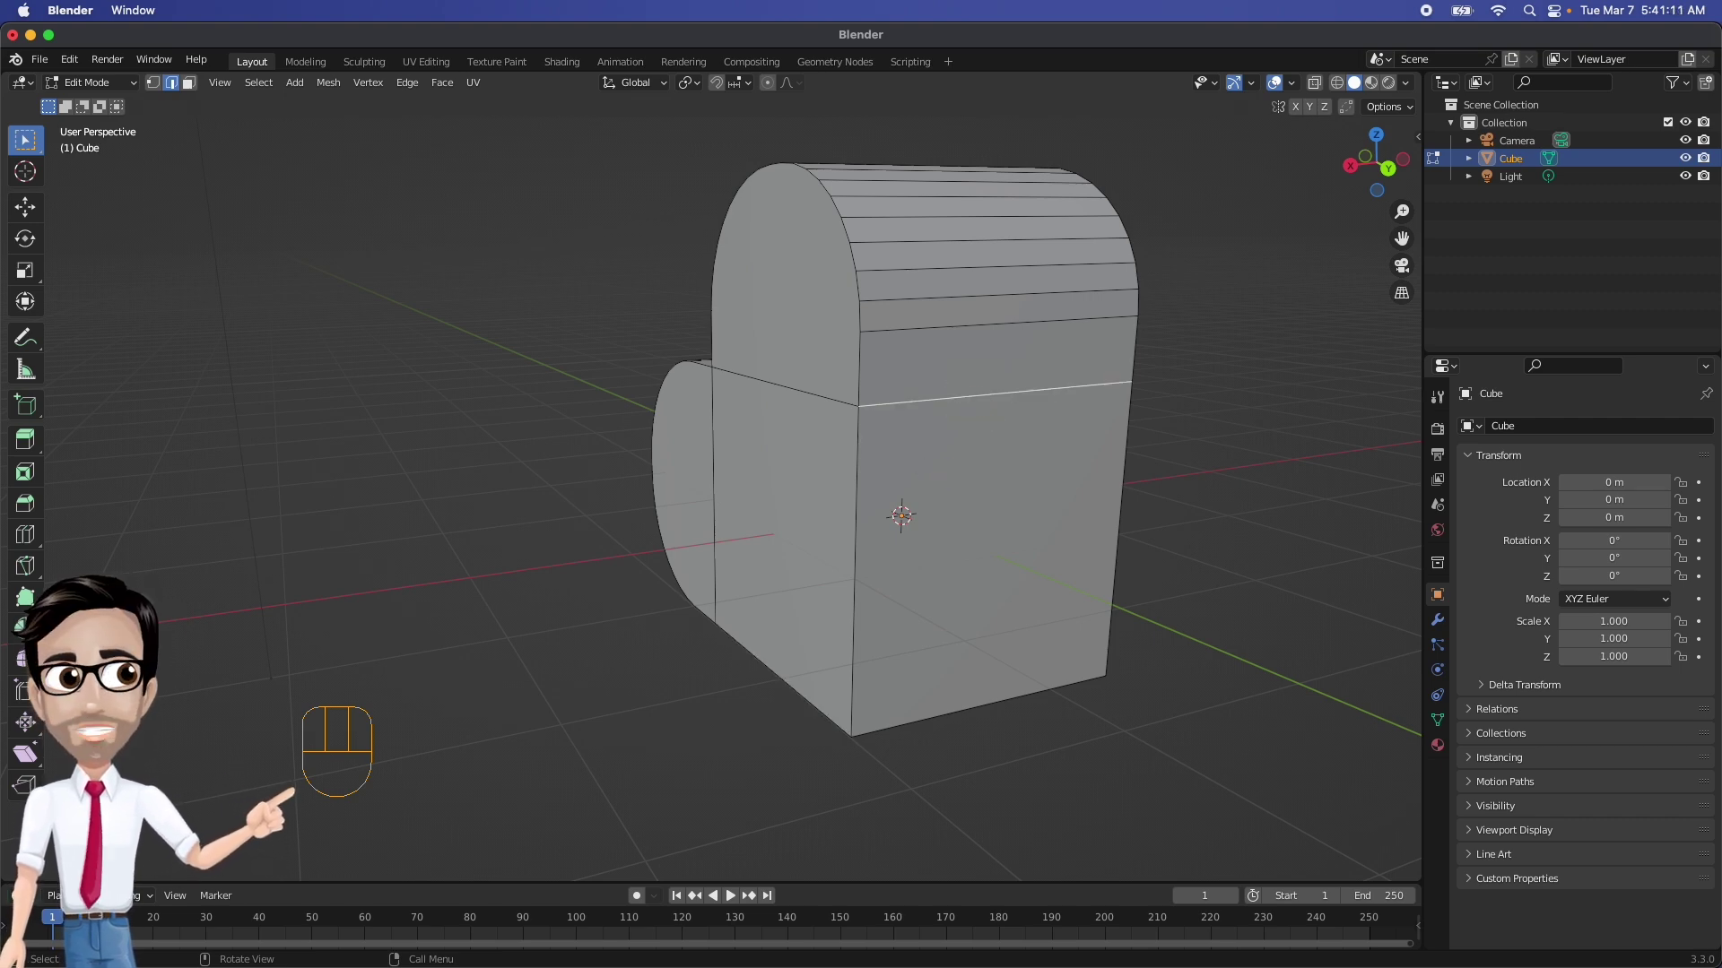
key("x")
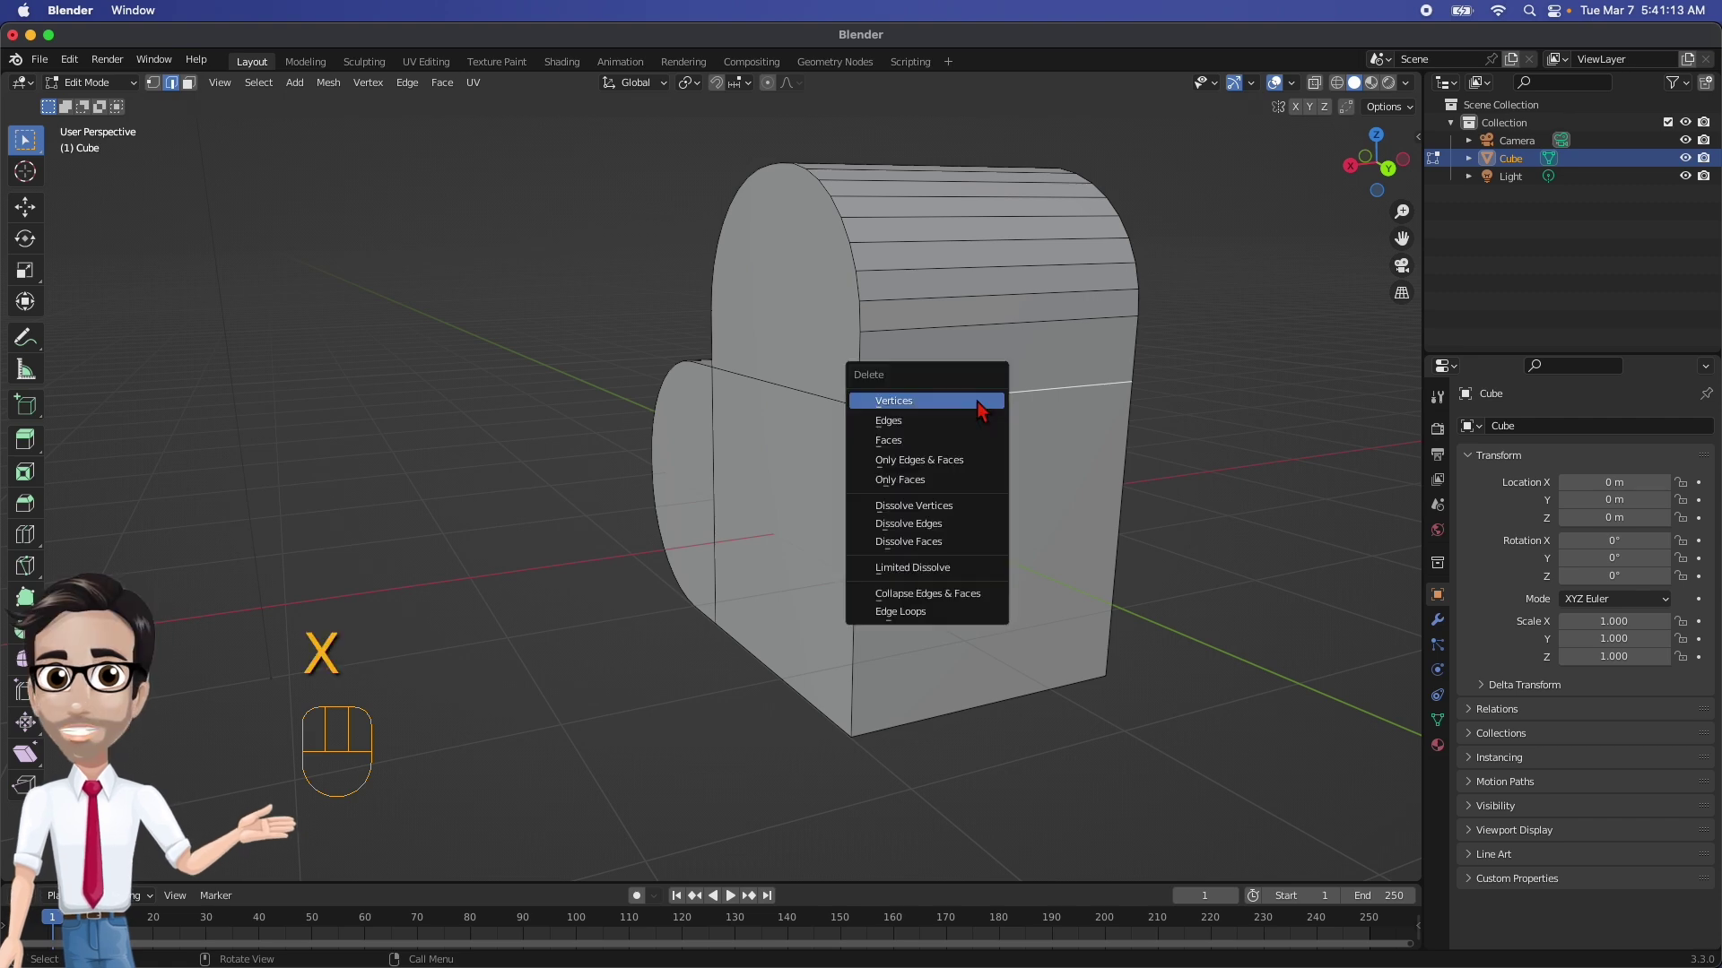
left_click(970, 523)
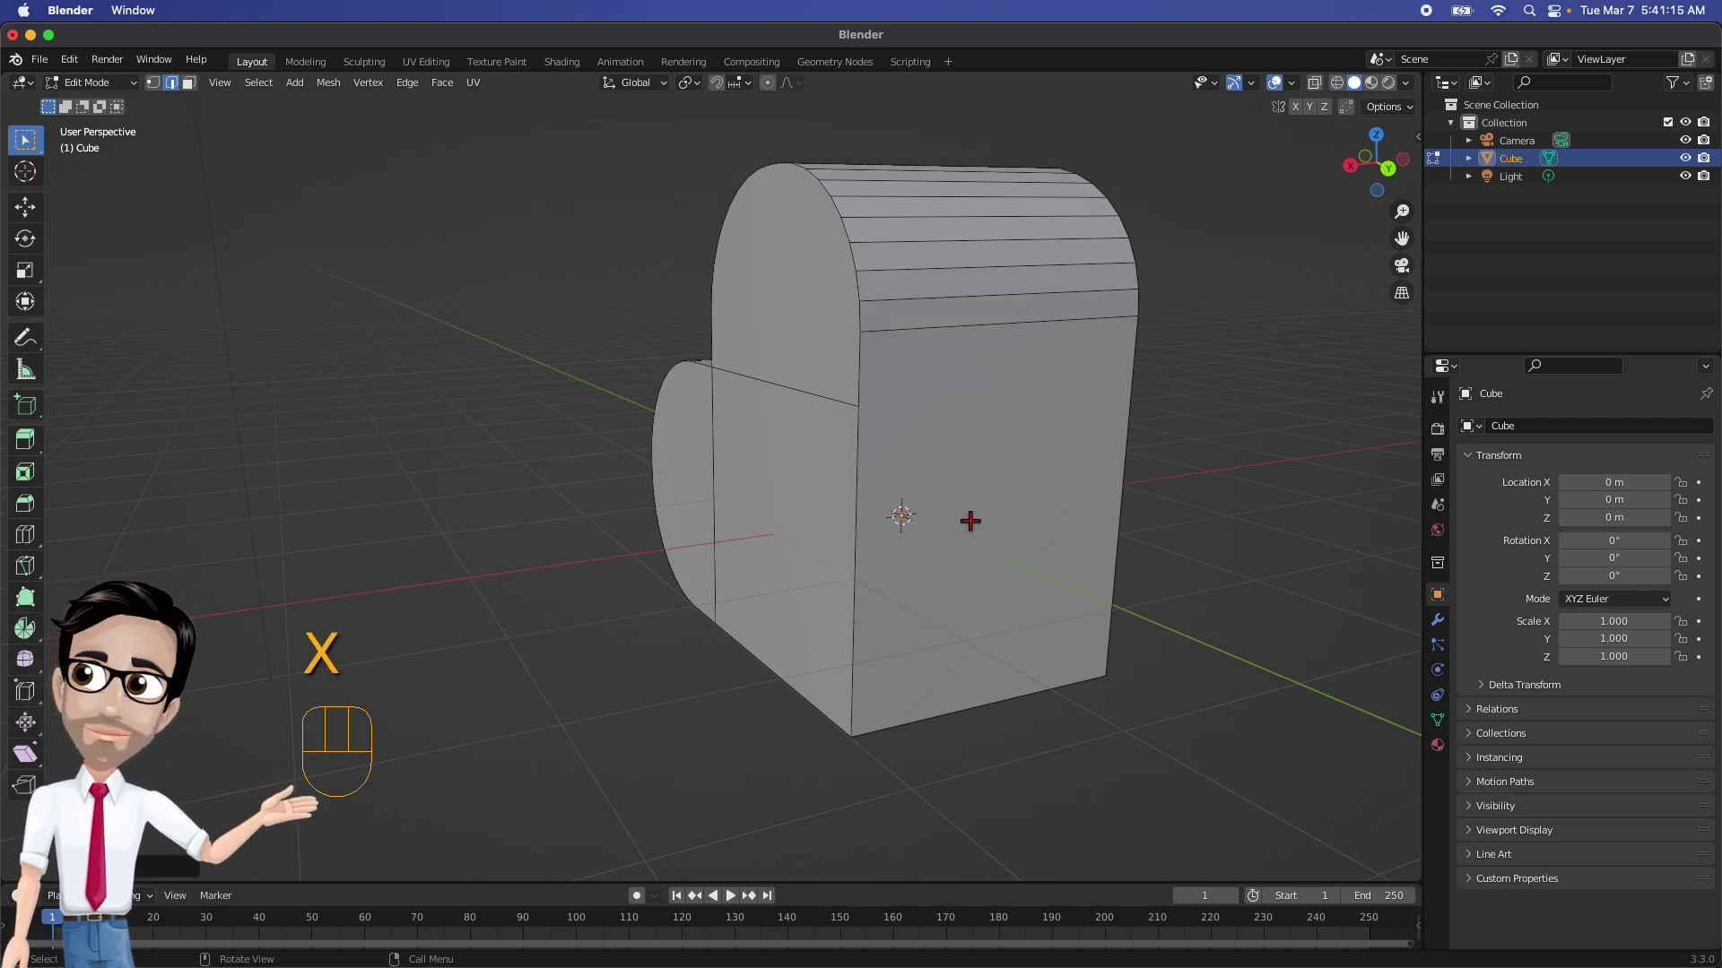
Dissolve the leftover edge across the heart's flat underside beside the side lobe
middle_click_drag(834, 559, 865, 463)
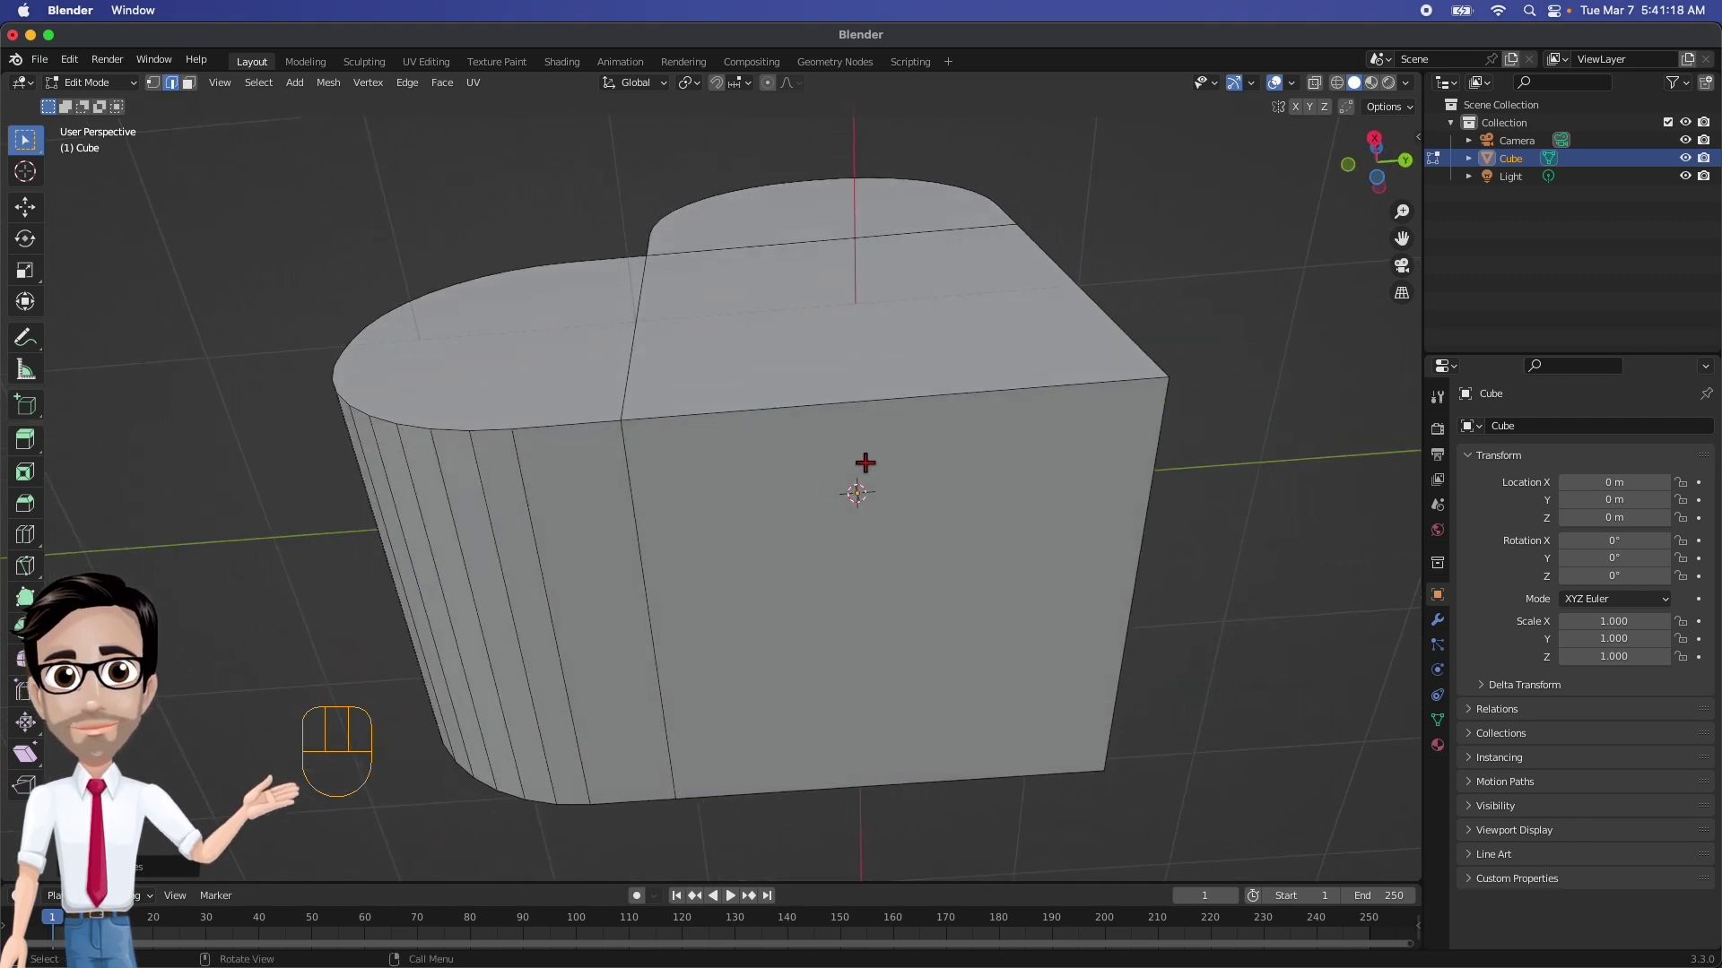
left_click(649, 596)
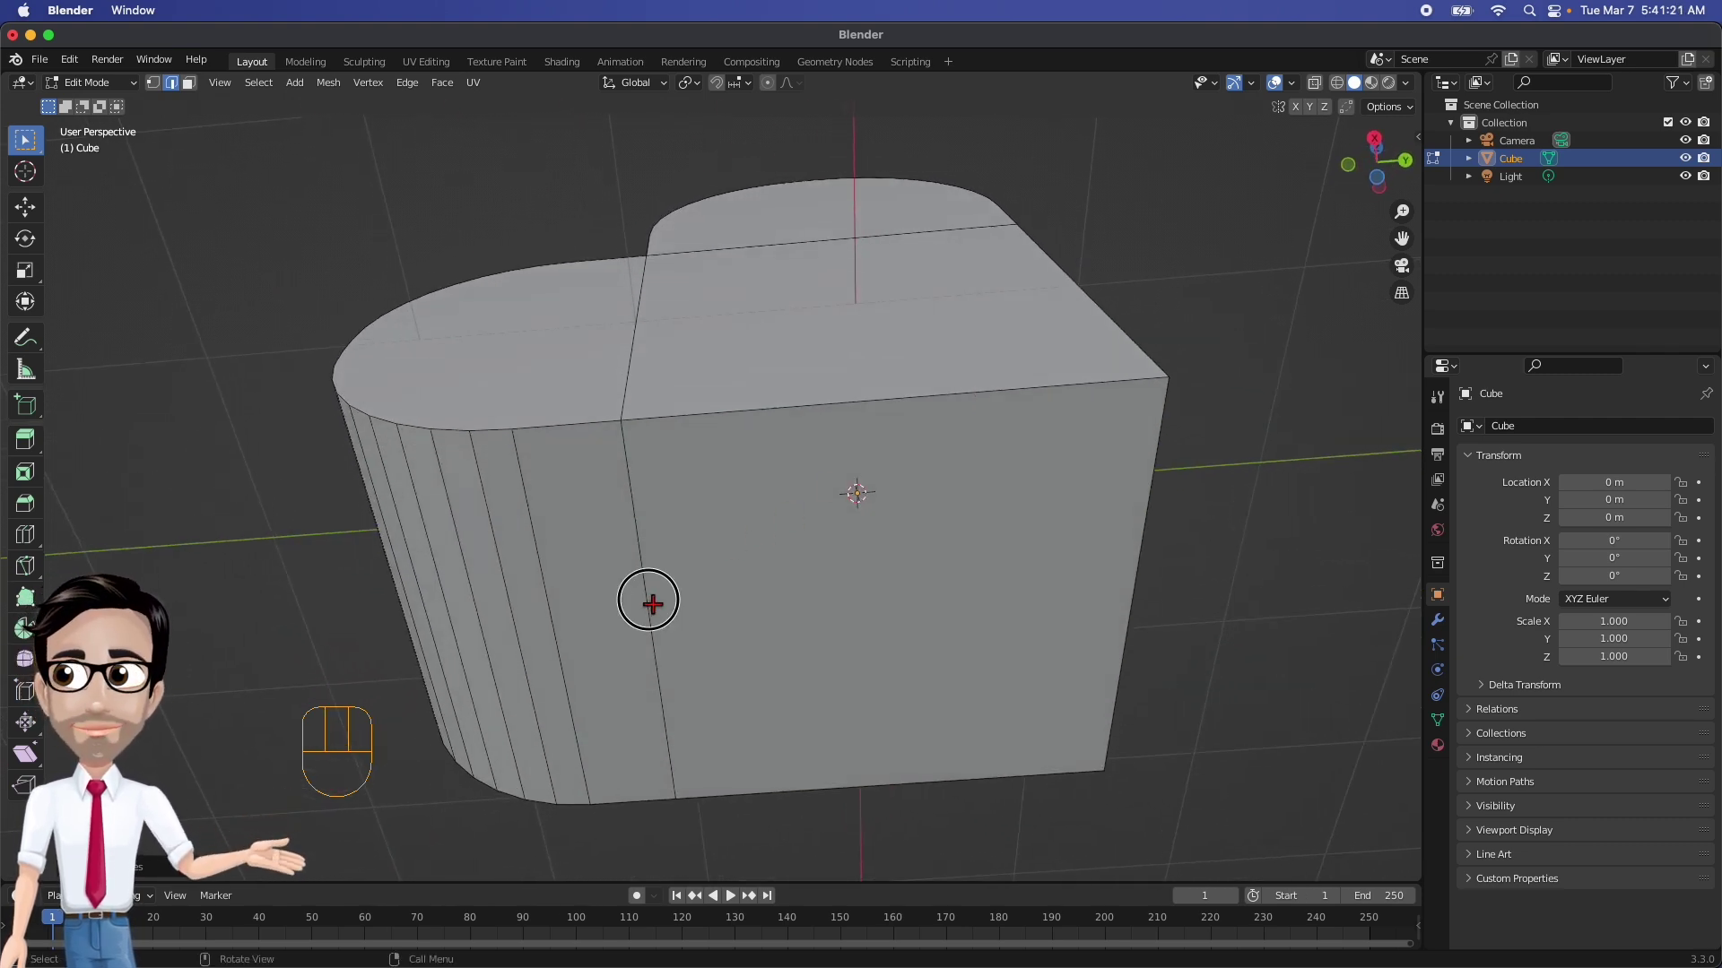
key("x")
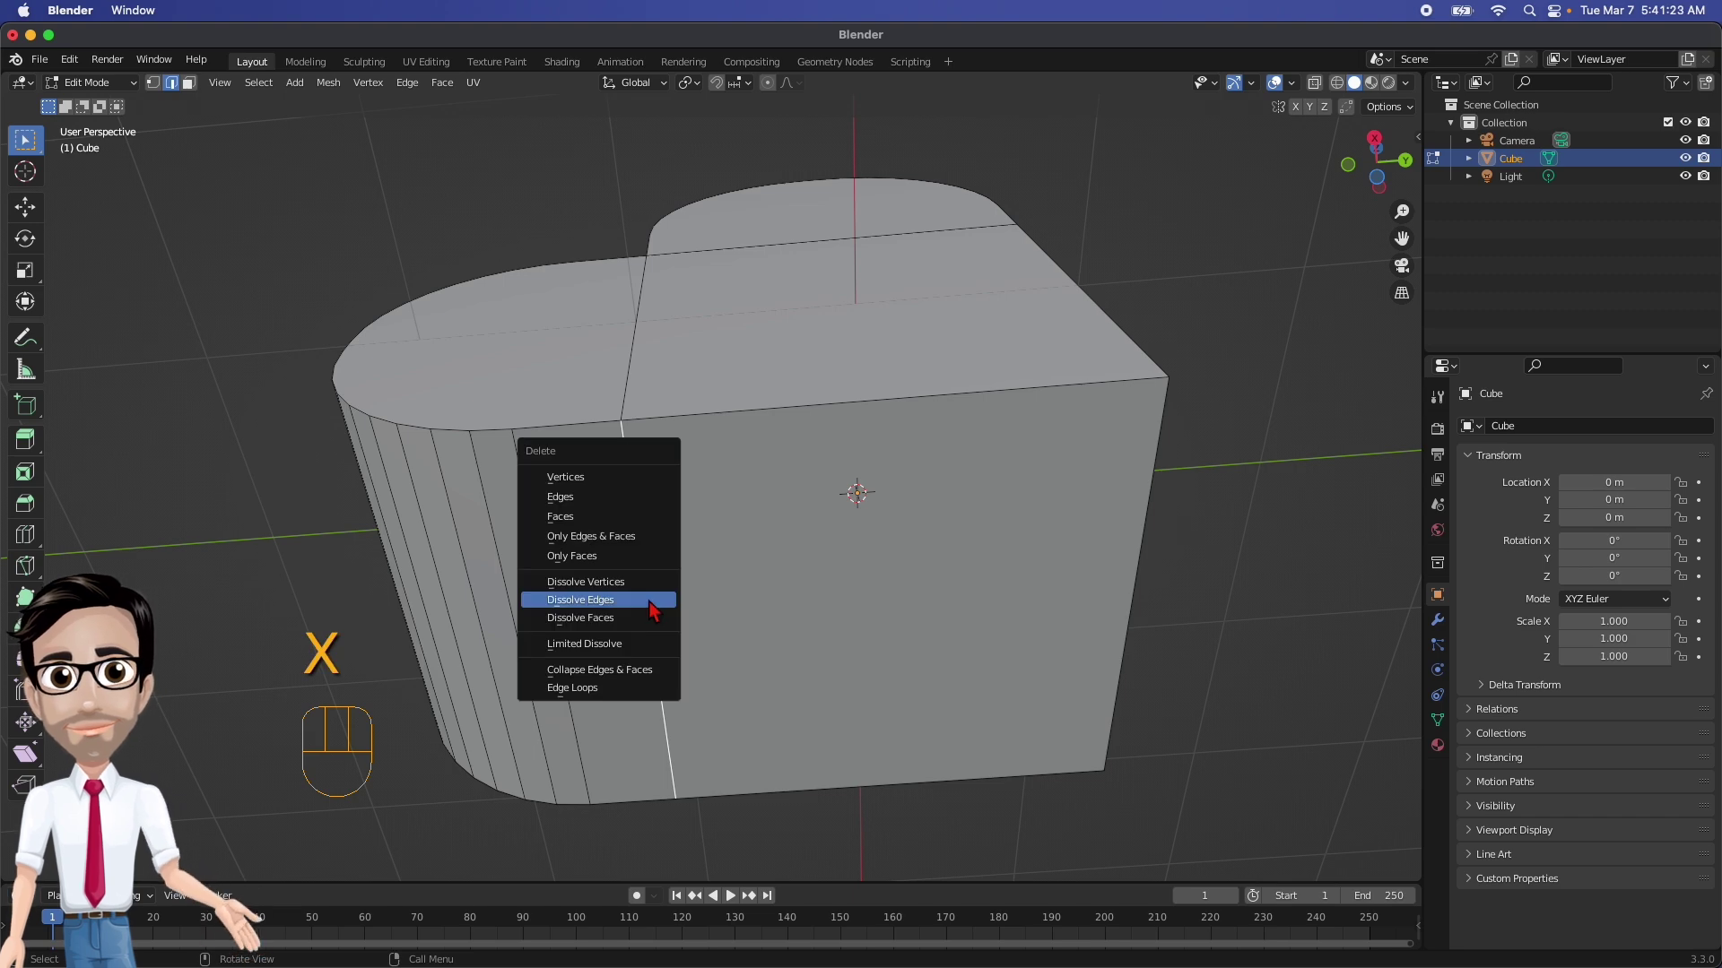
left_click(651, 601)
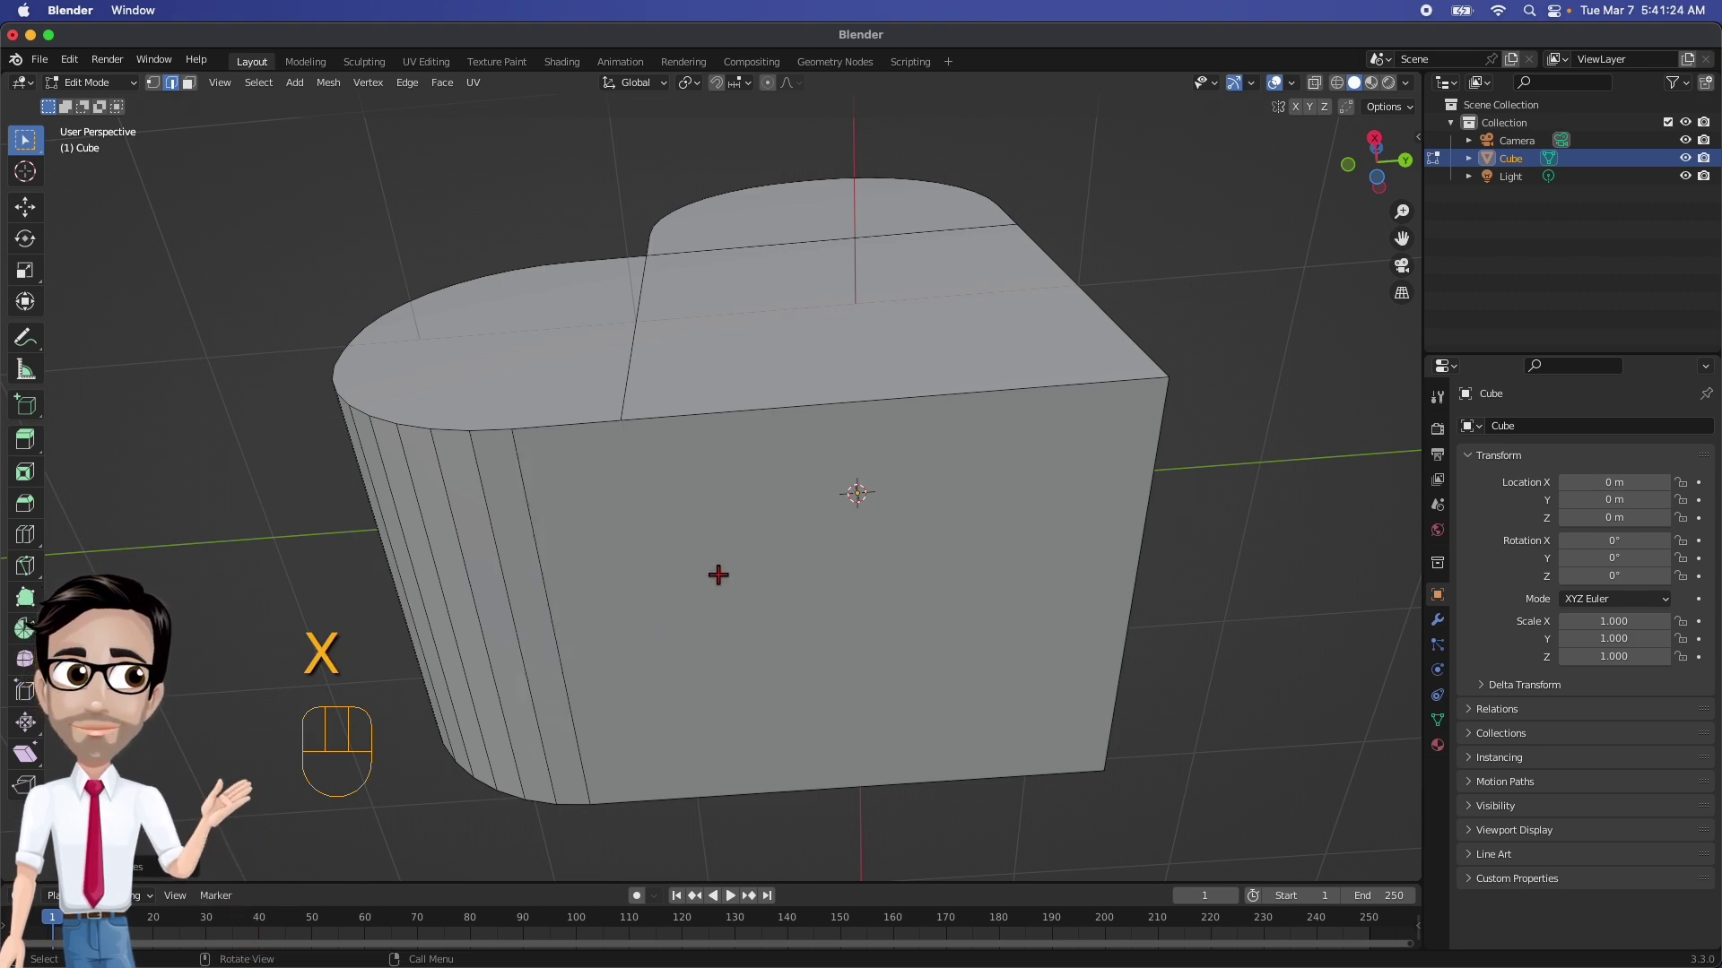
Show the heart shape in the right orthographic view
middle_click_drag(719, 574, 738, 626)
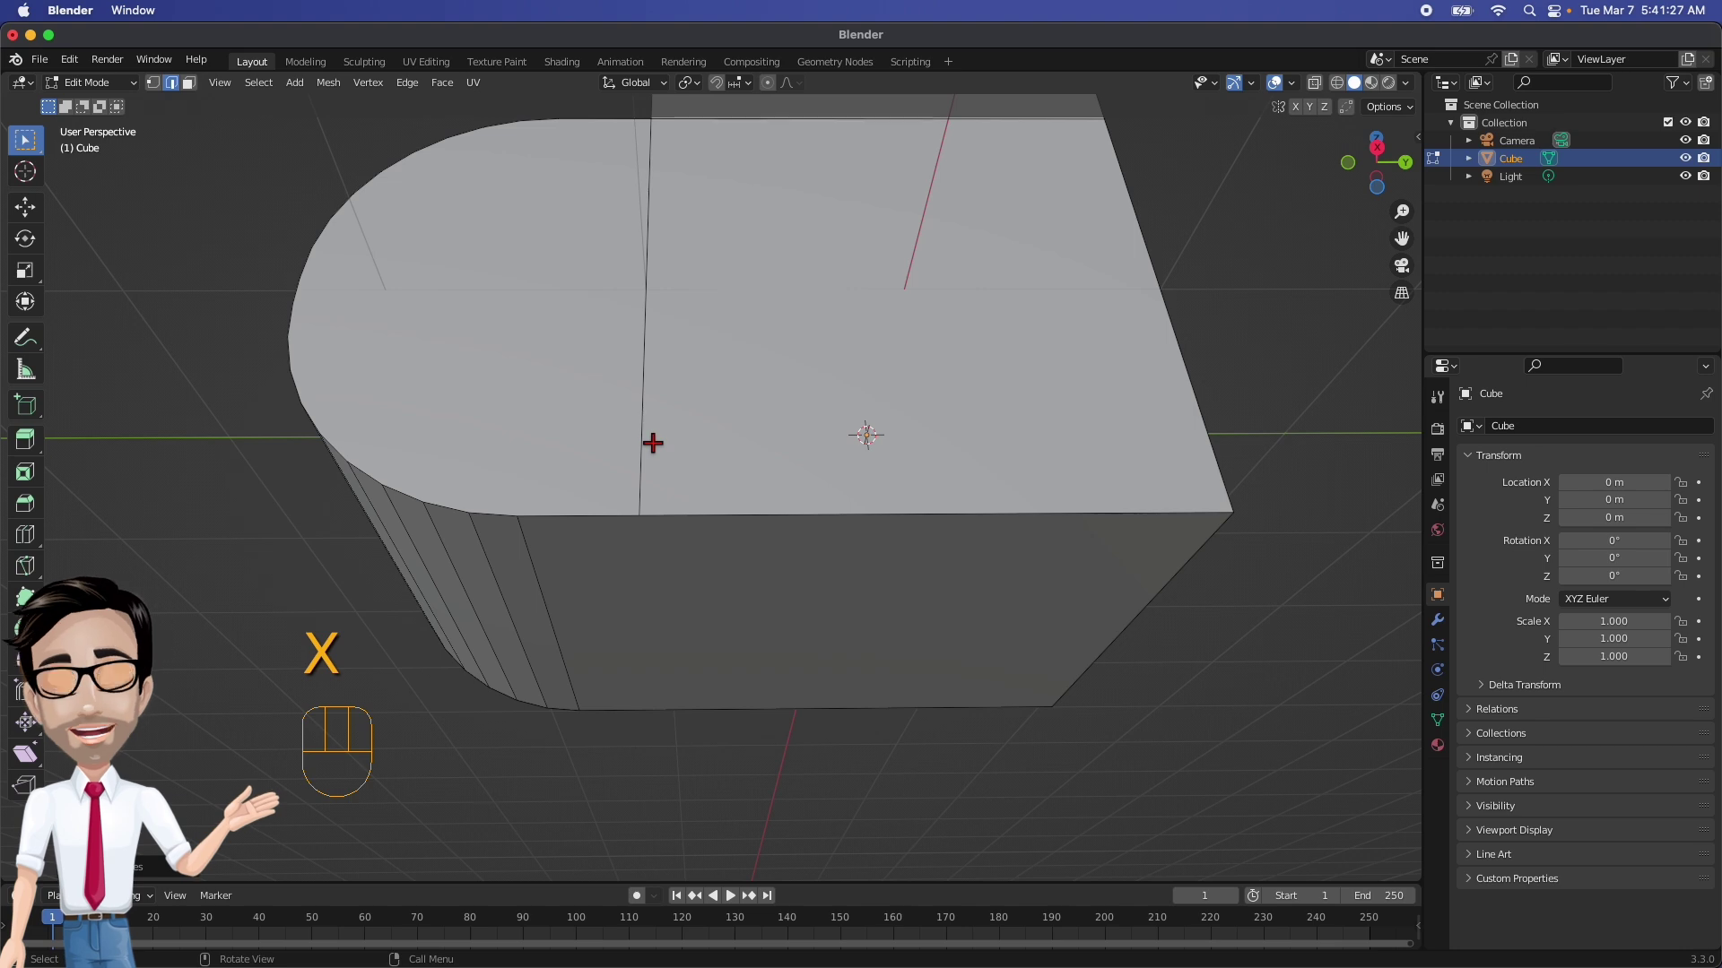
scroll(843, 341, "down", 2)
scroll(848, 341, "down", 3)
middle_click_drag(849, 341, 838, 438)
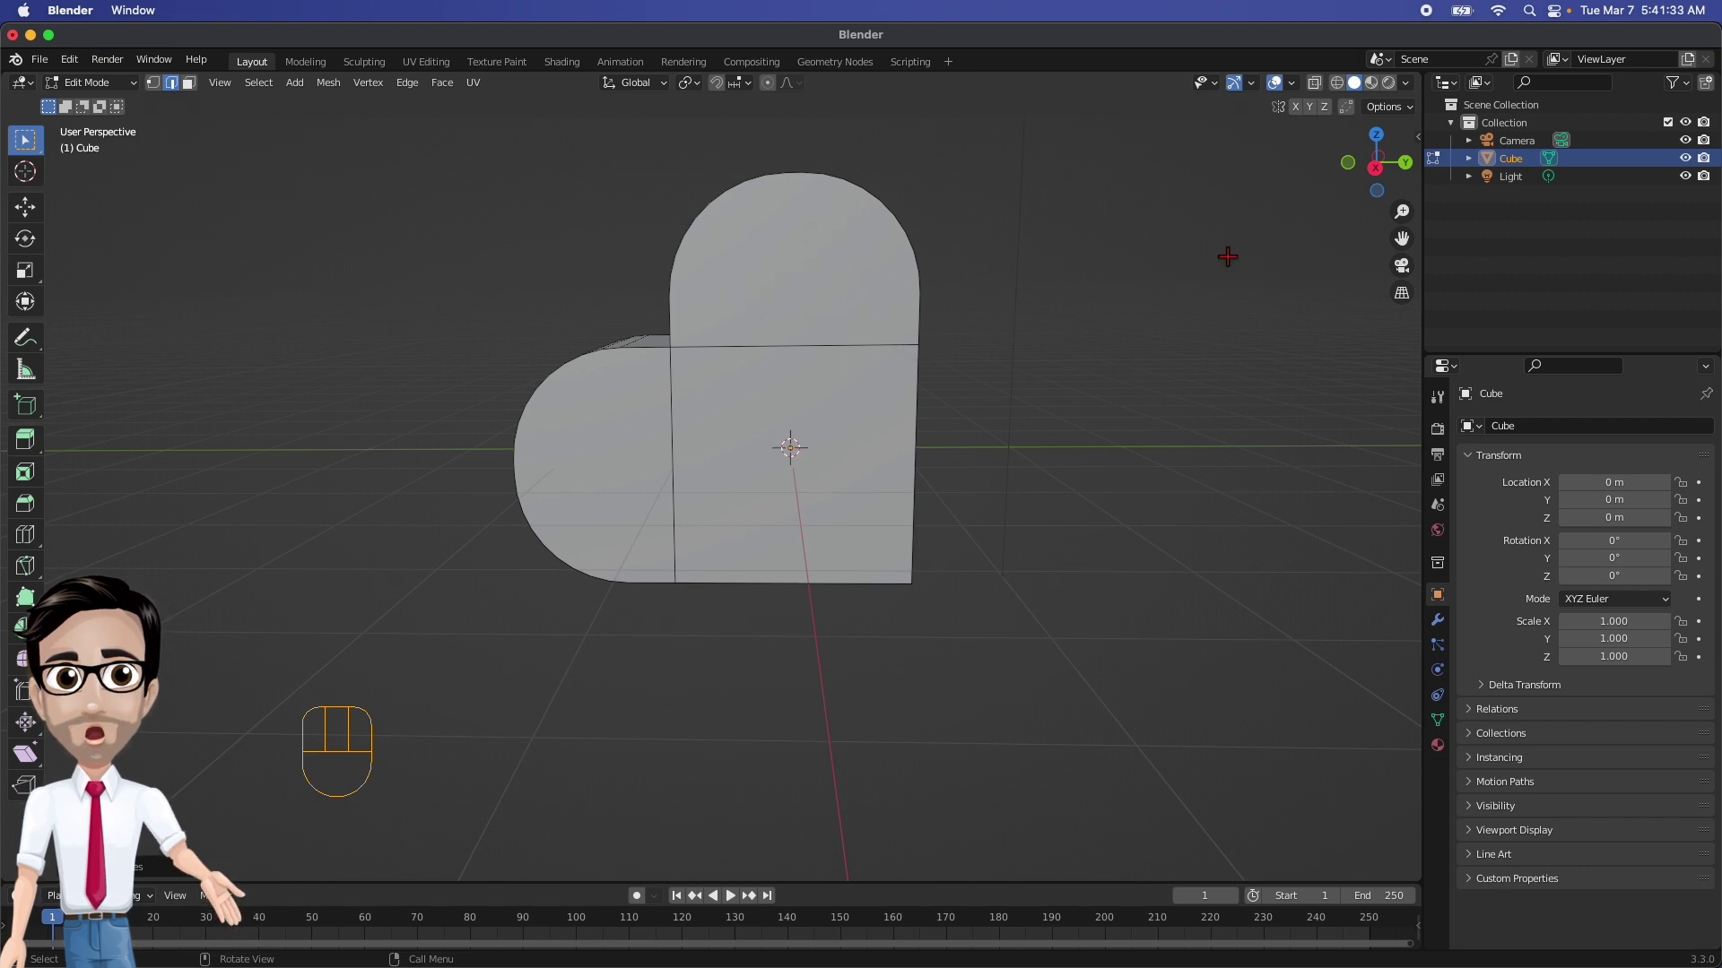
left_click(1375, 170)
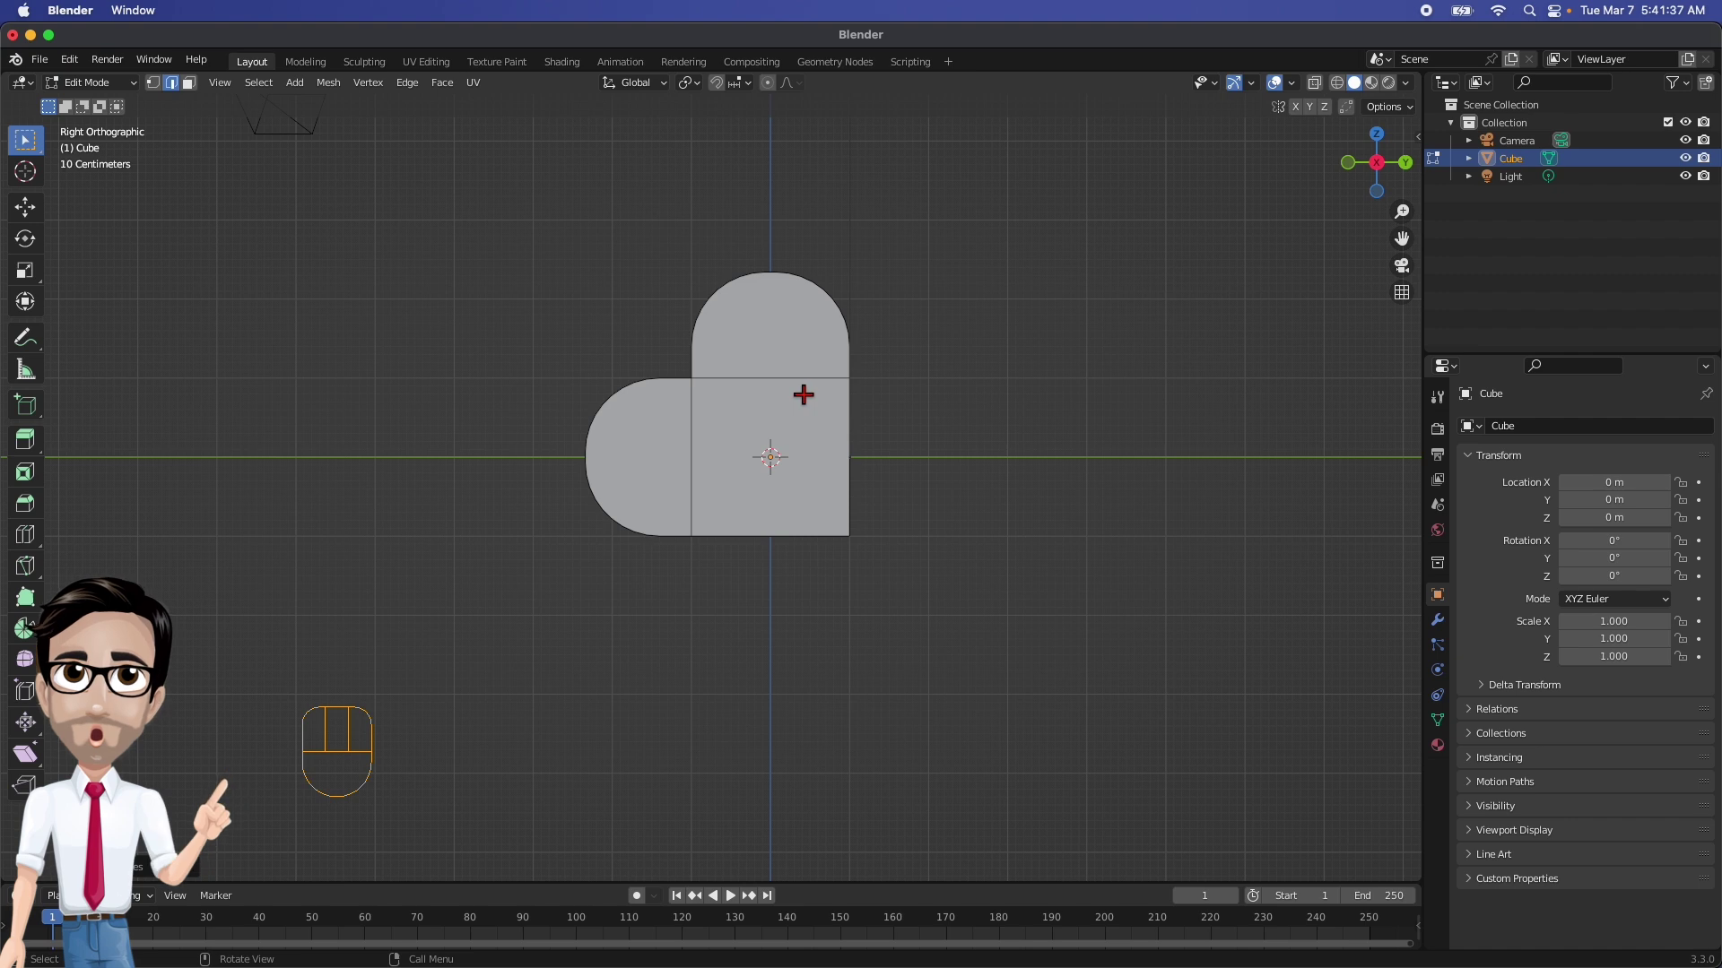
Try to select the upper lobe's curved edges with a box and move them
scroll(802, 394, "up", 2)
left_click_drag(646, 156, 946, 298)
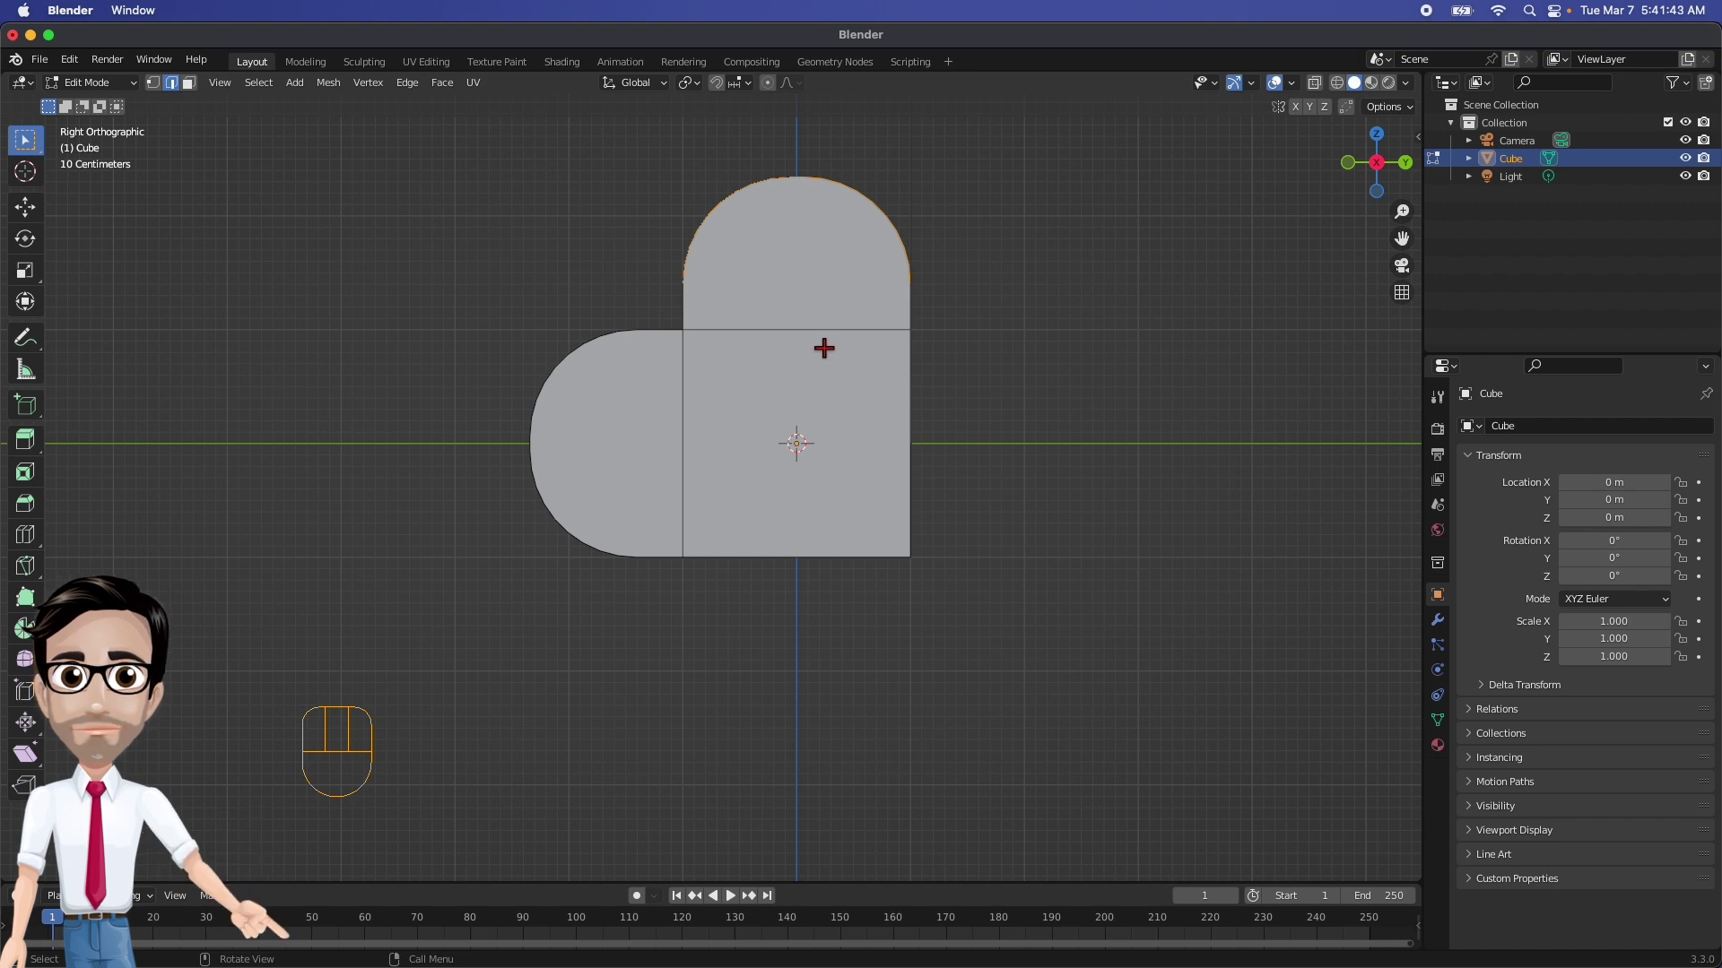
middle_click_drag(826, 357, 808, 501, "shift")
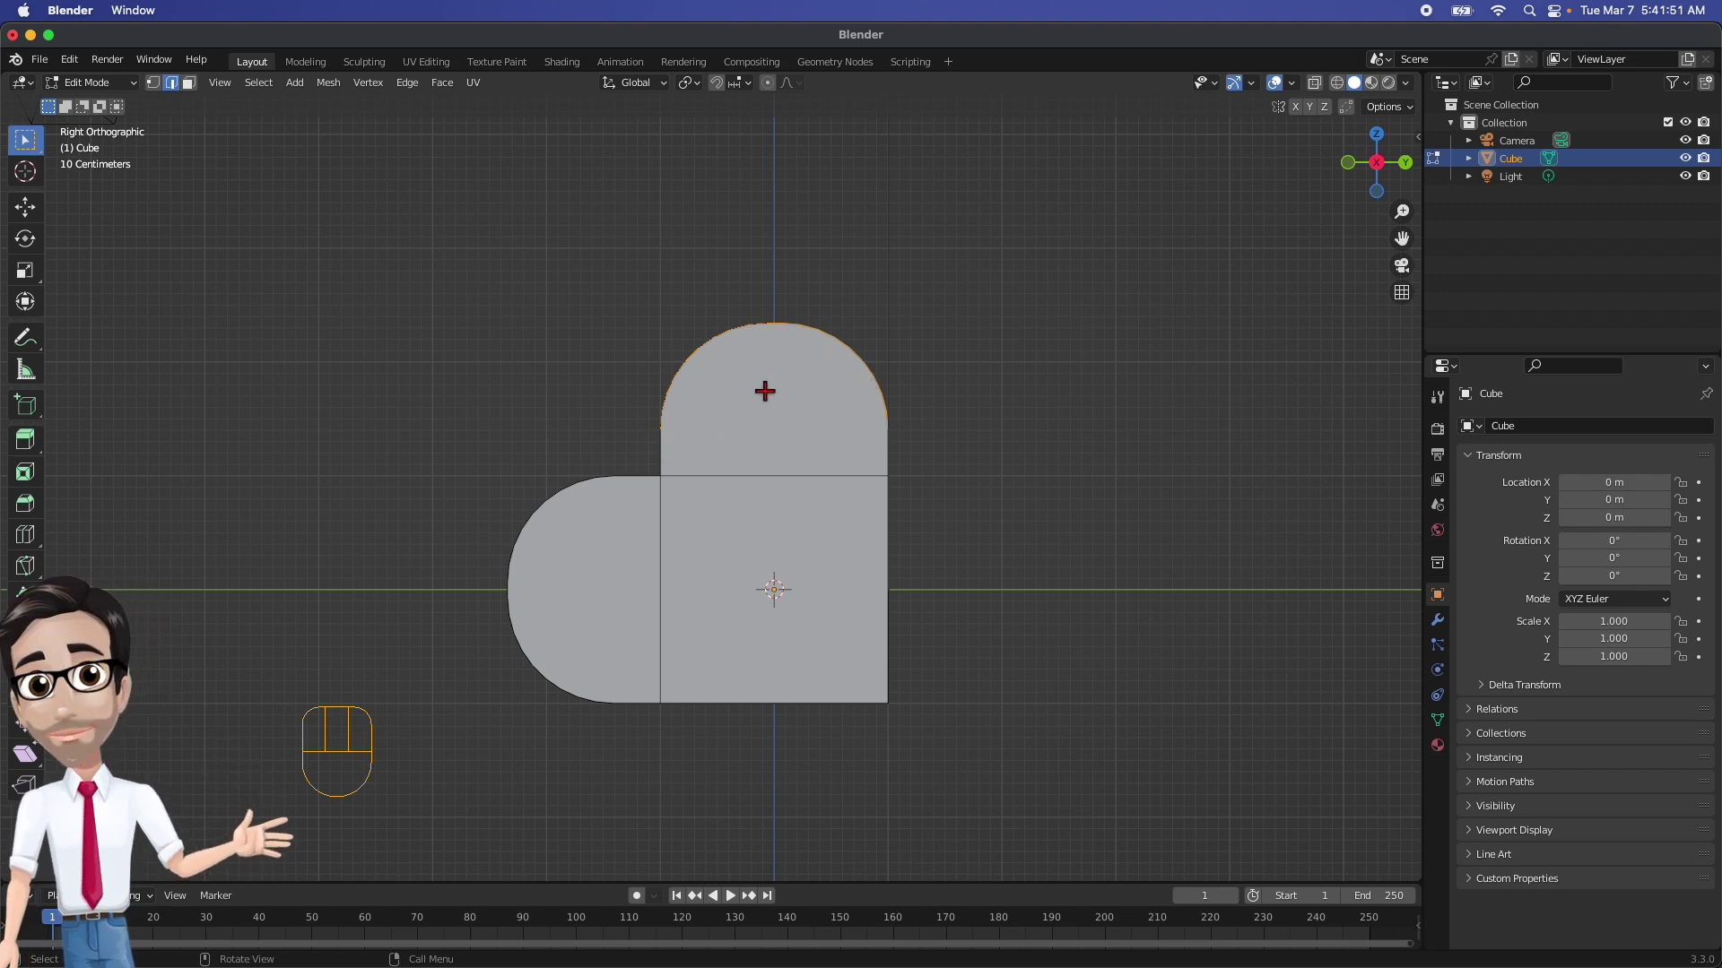
key("g")
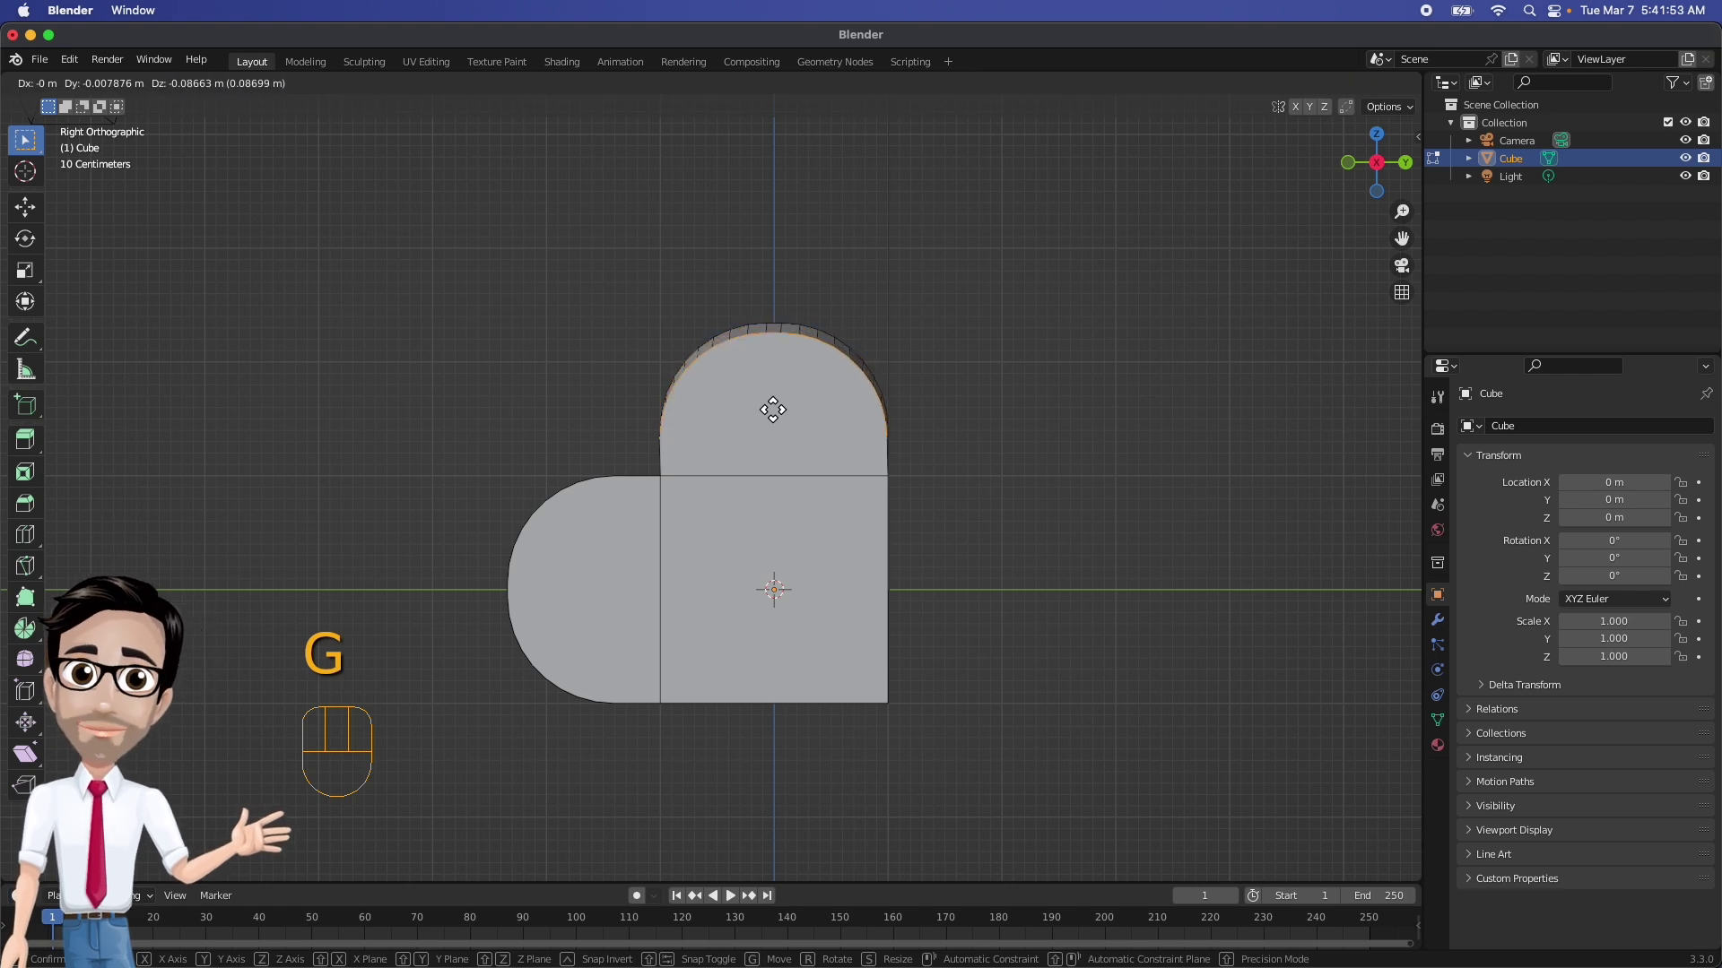
key("super")
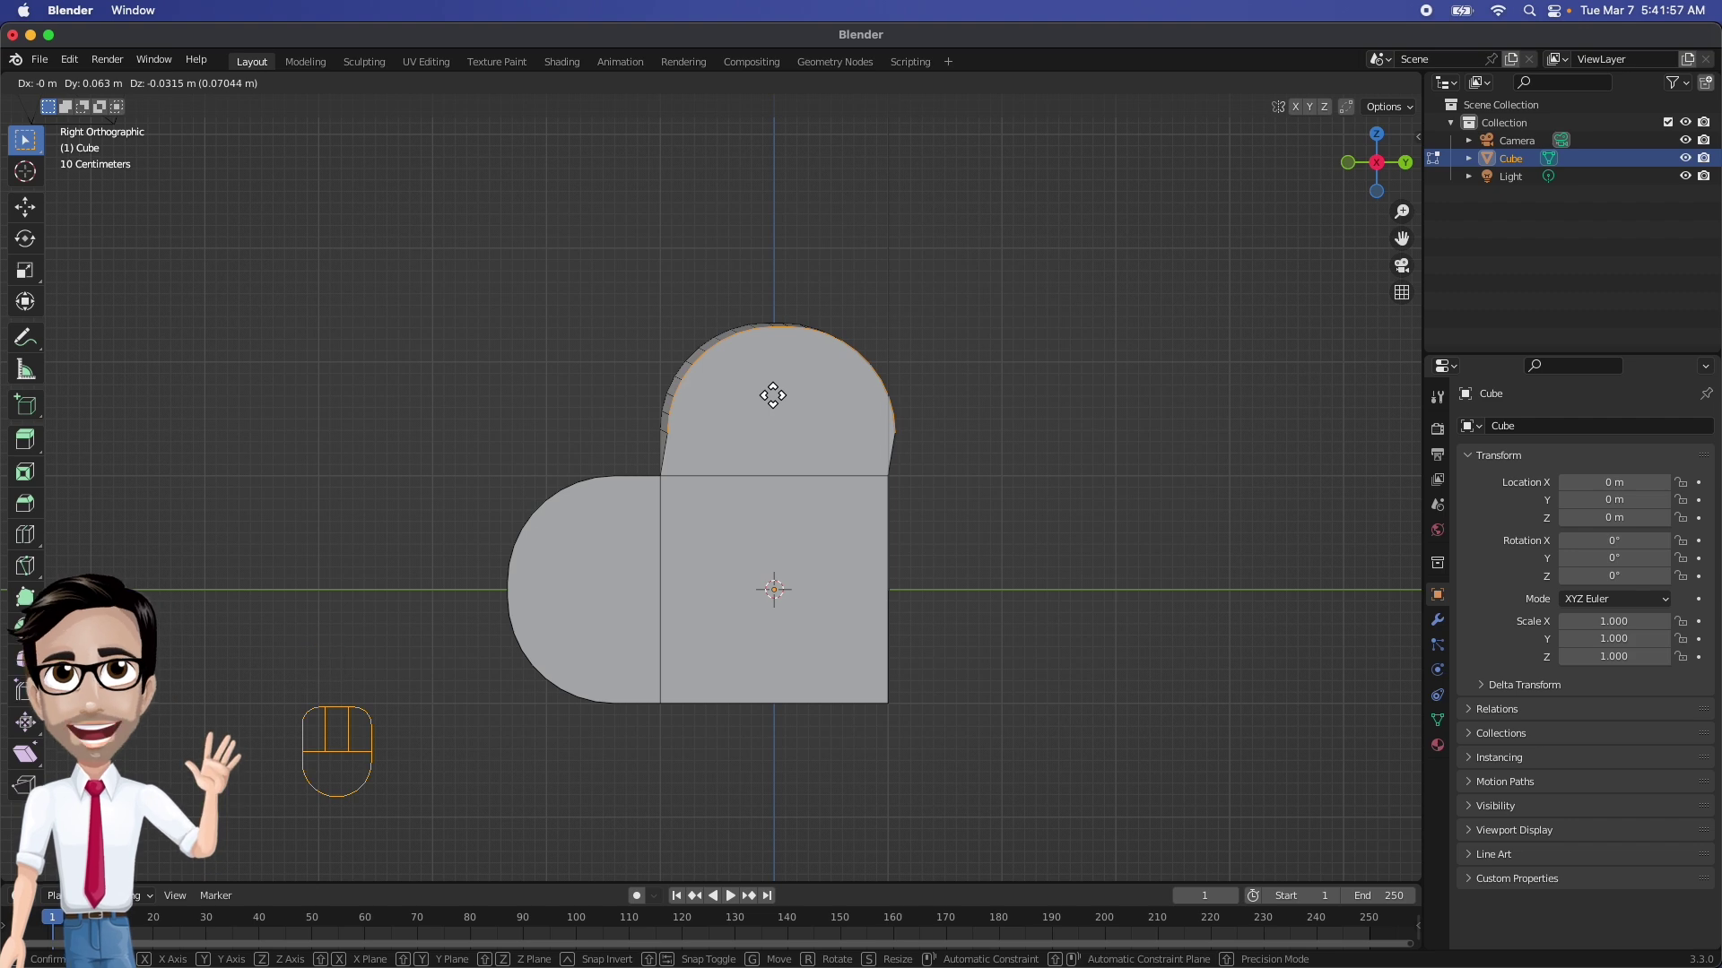
right_click(772, 396)
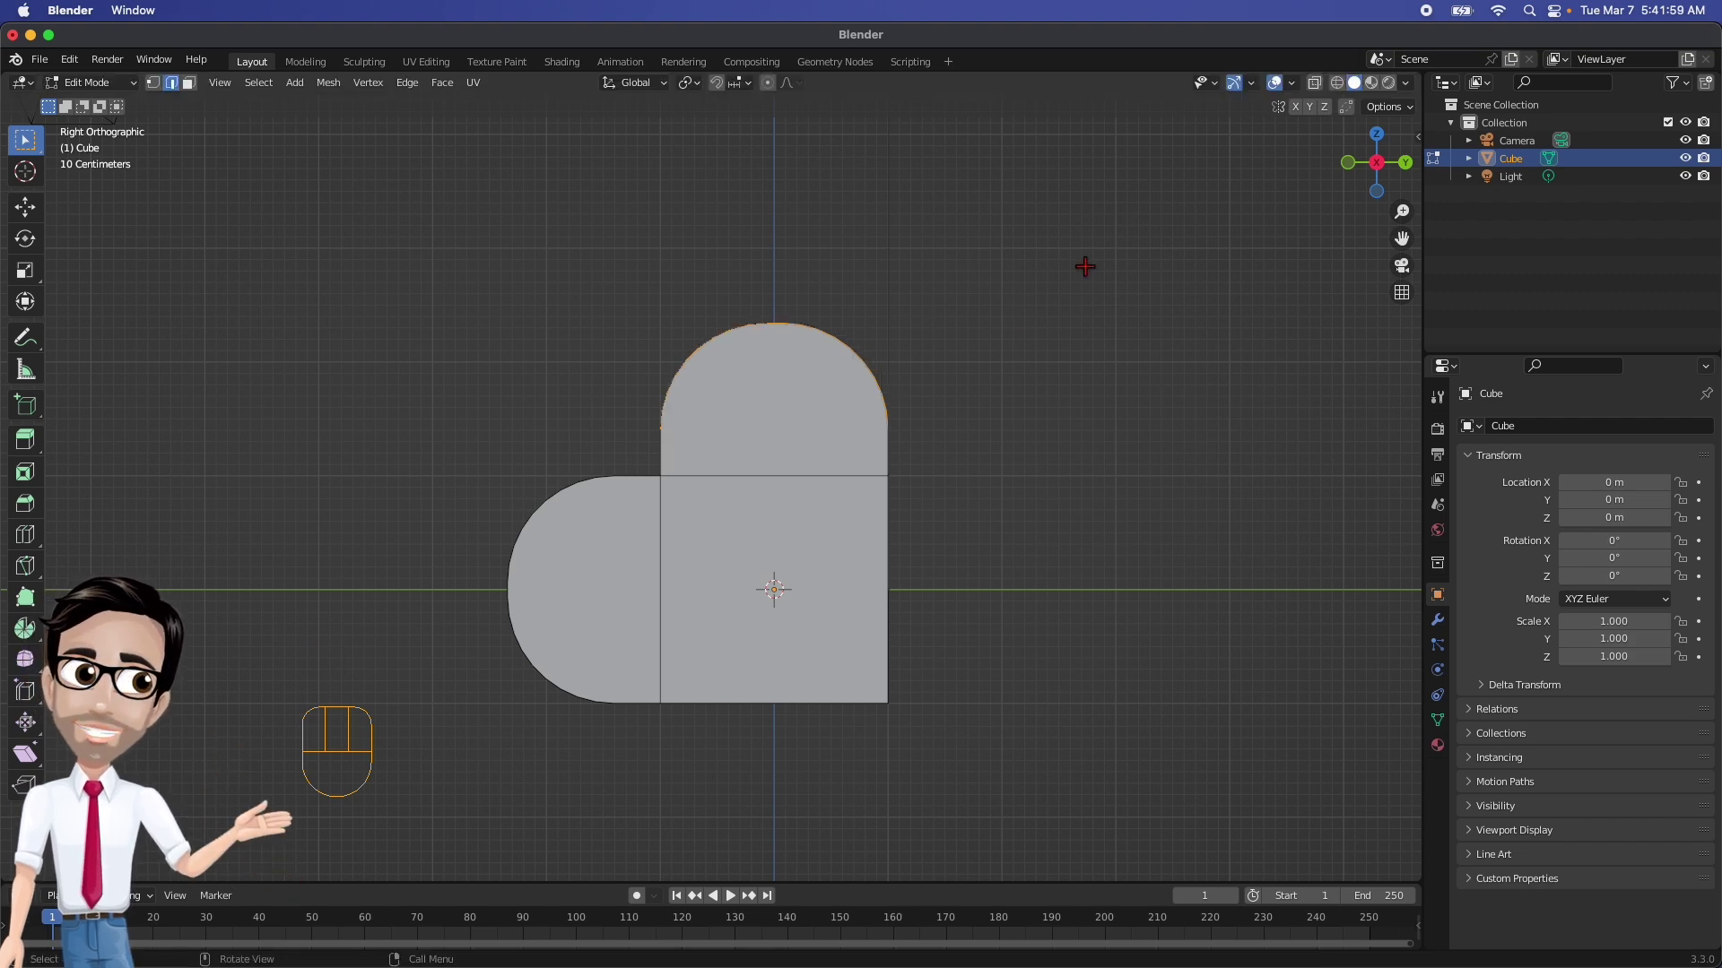
Turn on X-ray with wireframe shading and lower the upper lobe's curved edges about 0.32 m along Z
left_click(1314, 85)
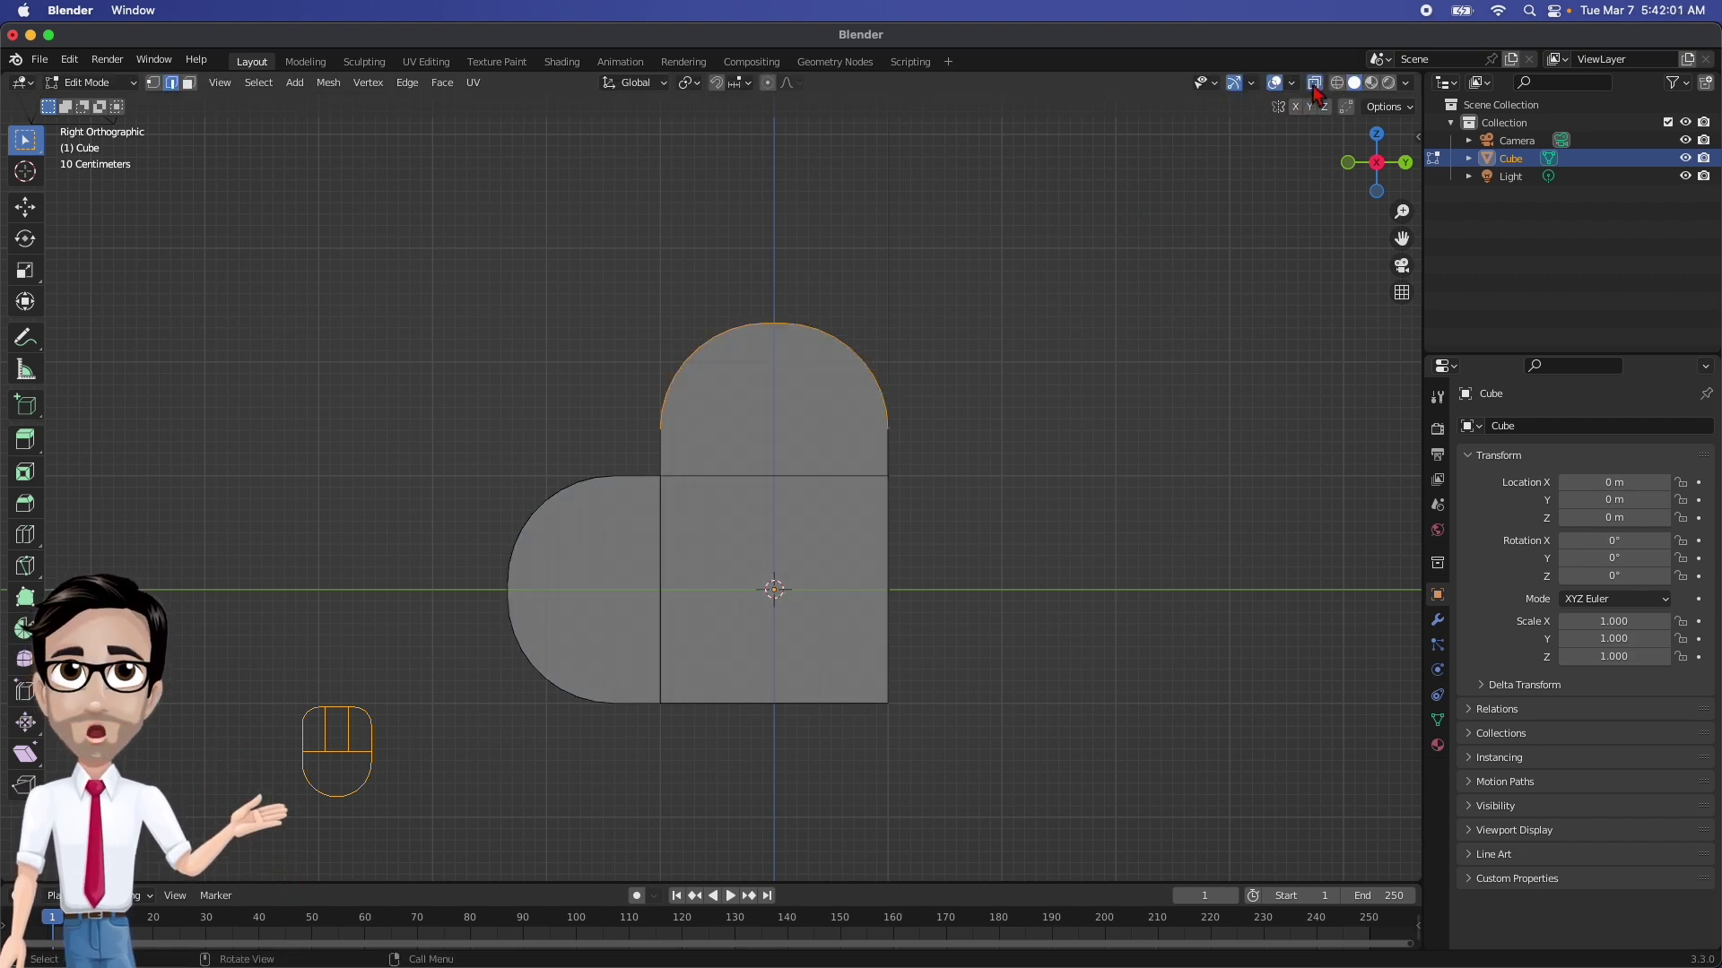
left_click(1336, 83)
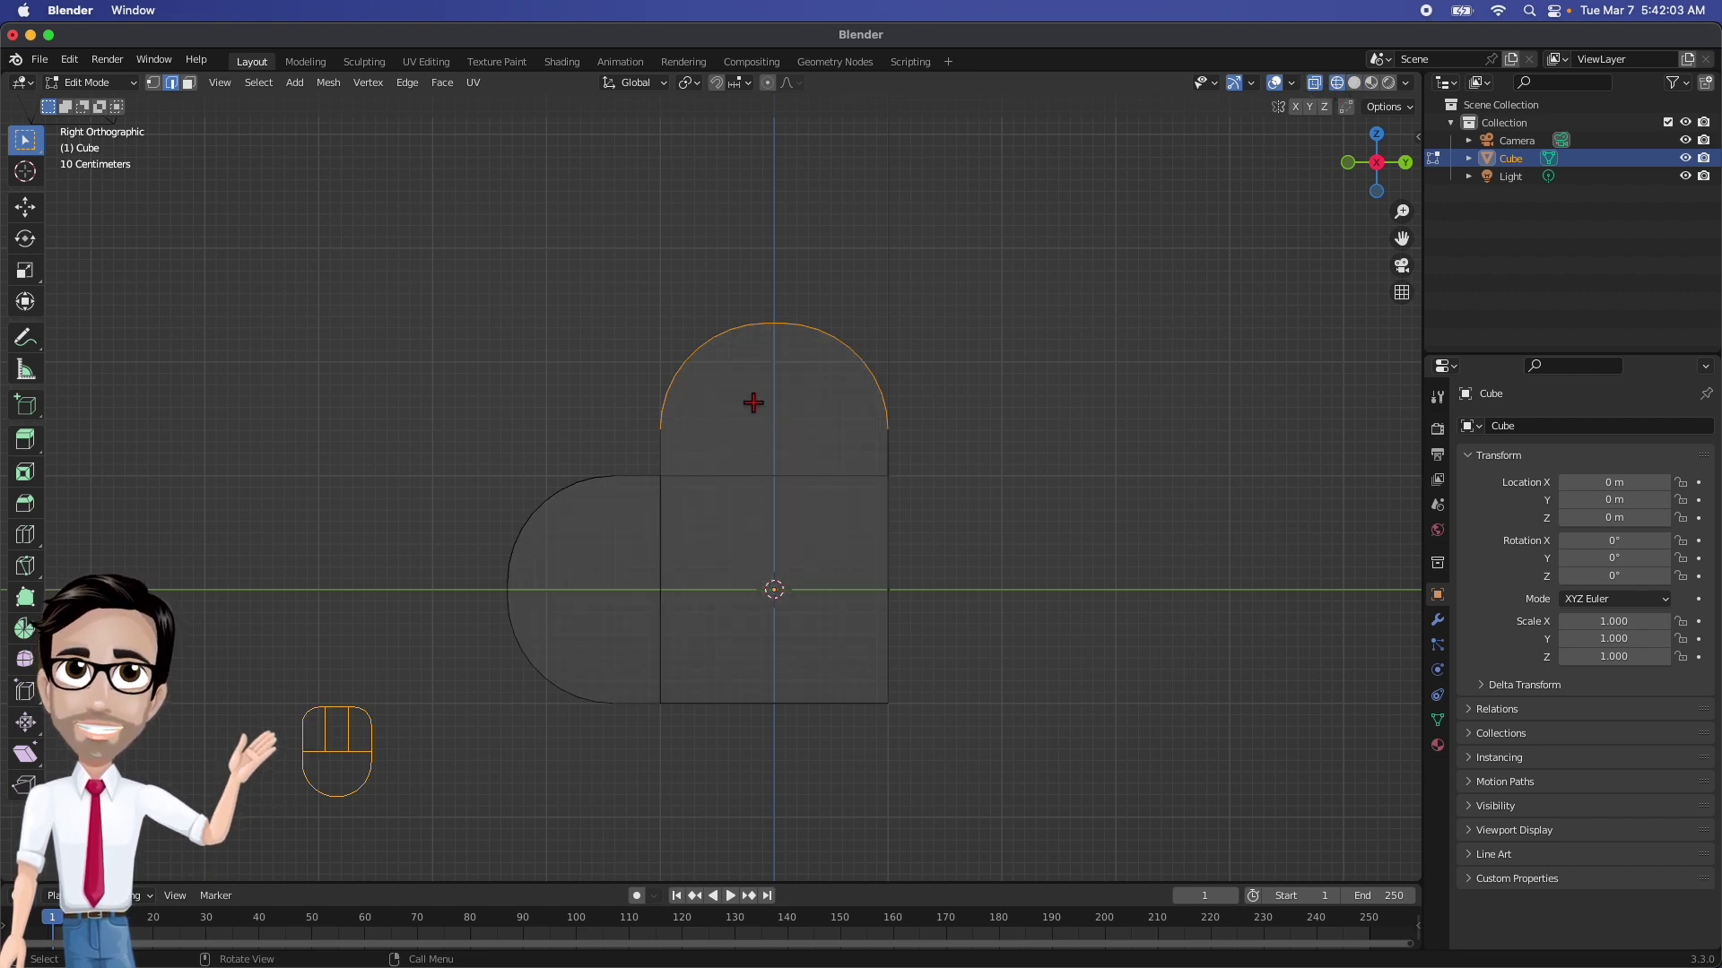
left_click_drag(617, 299, 936, 457)
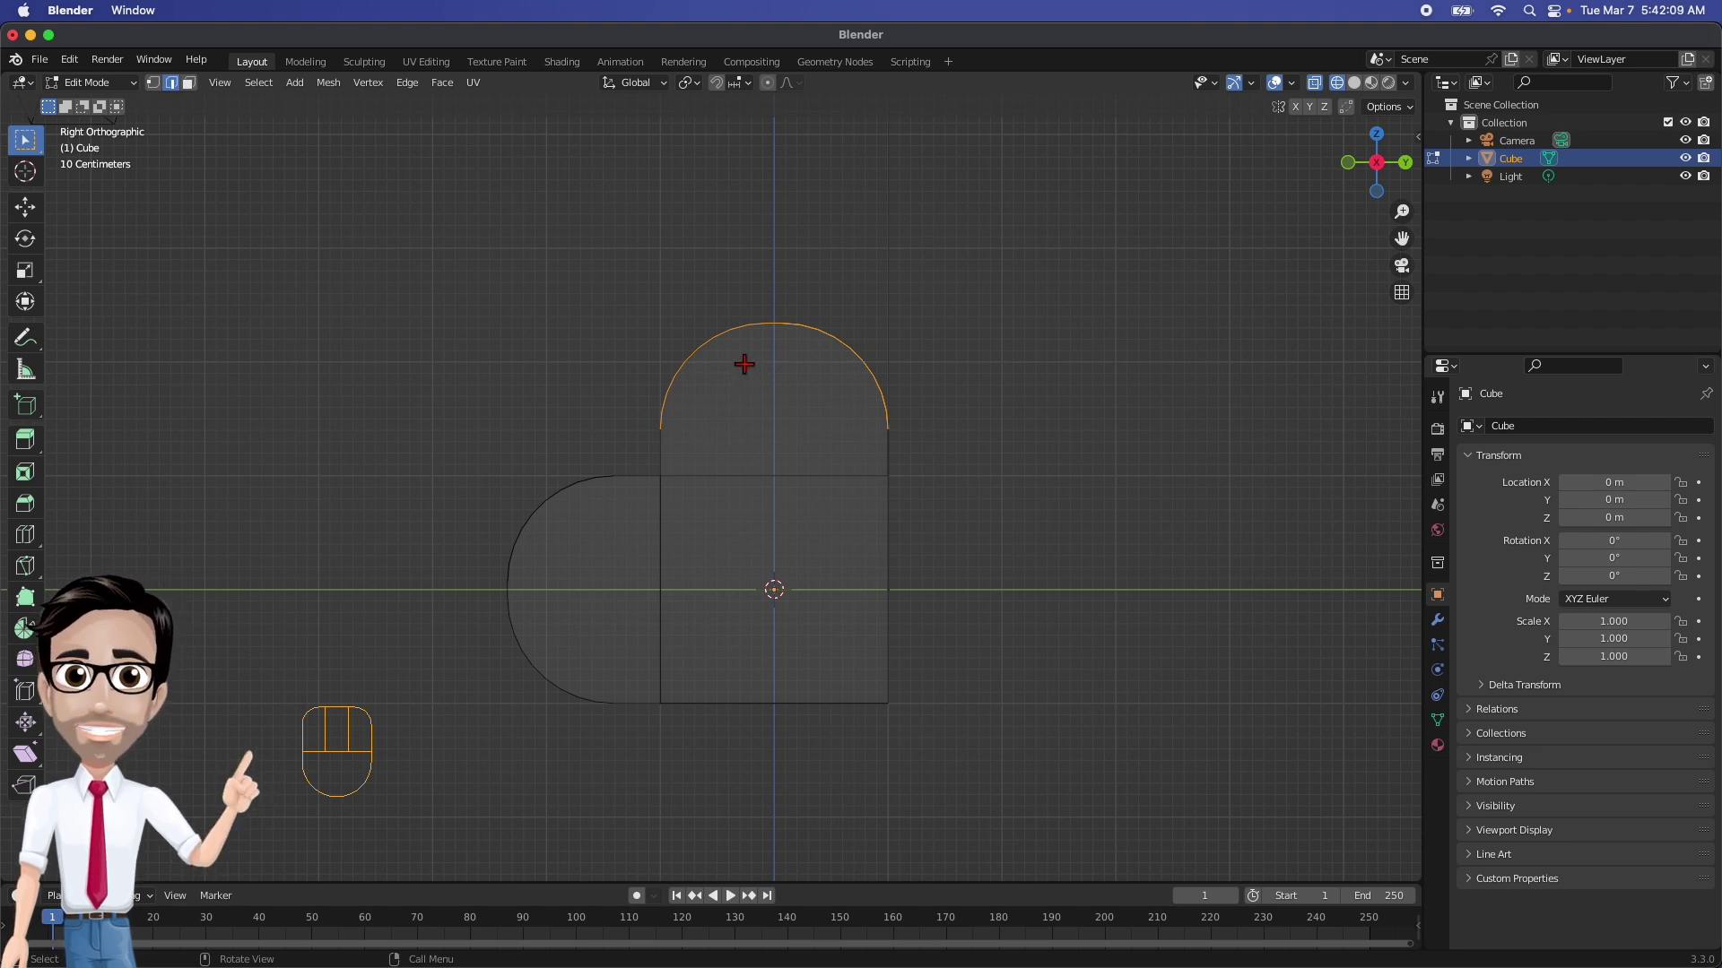
key("g")
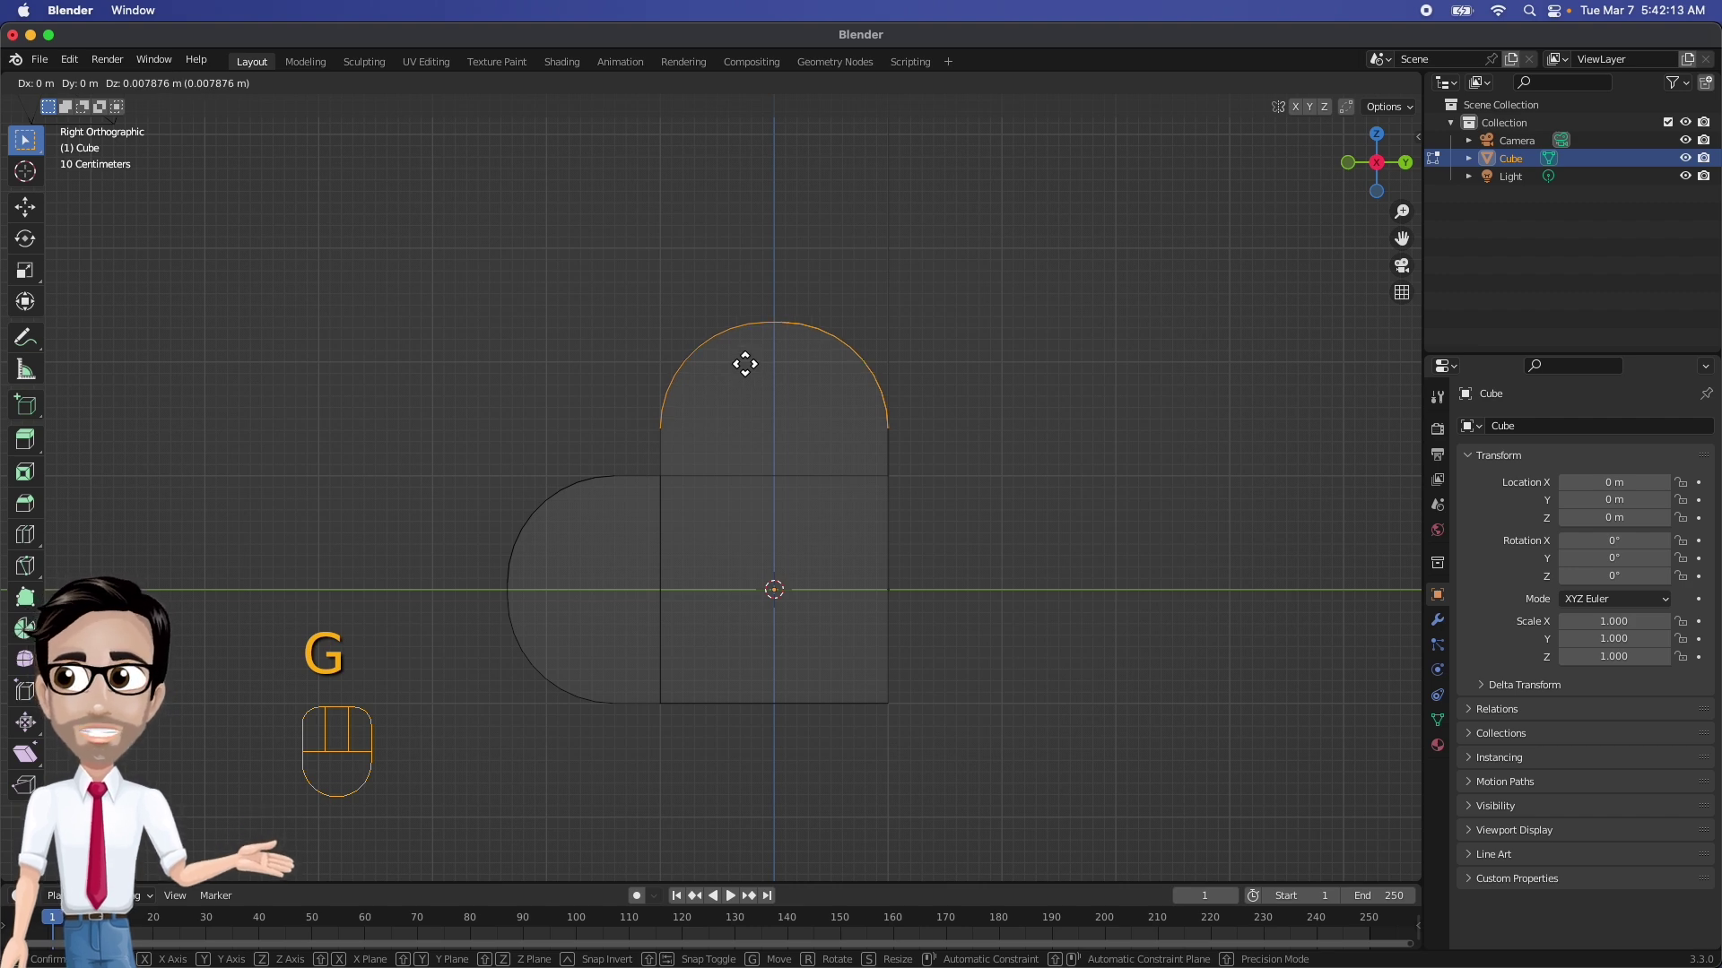
key("z")
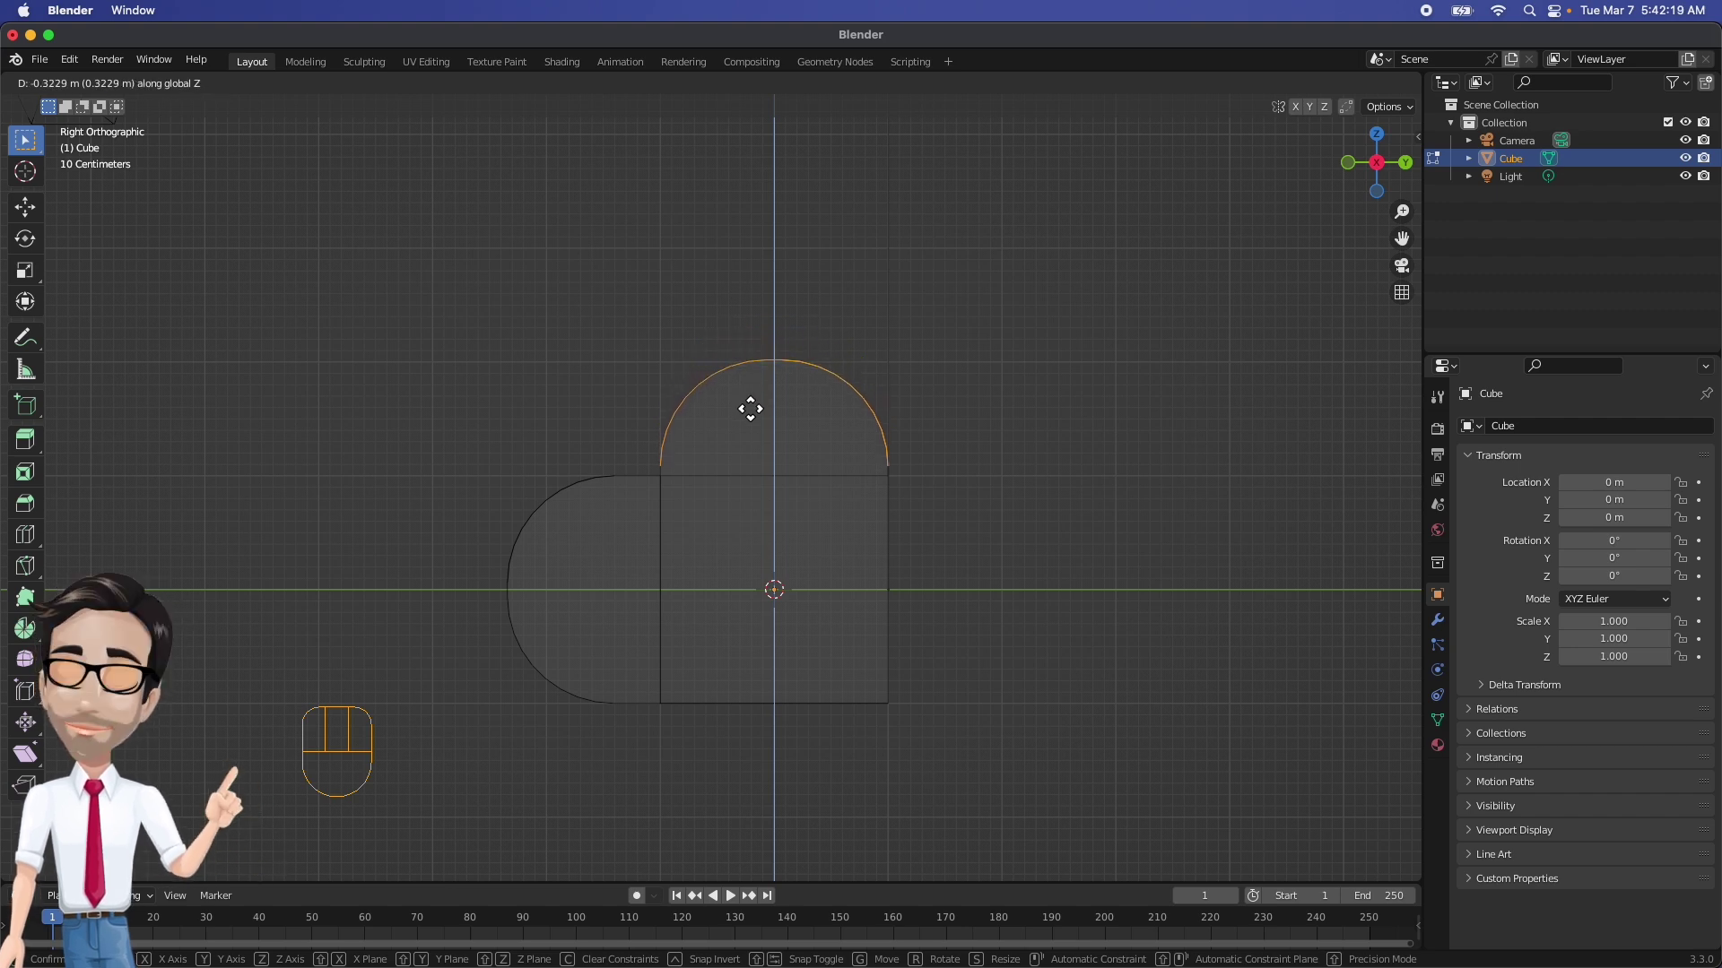
left_click(750, 408)
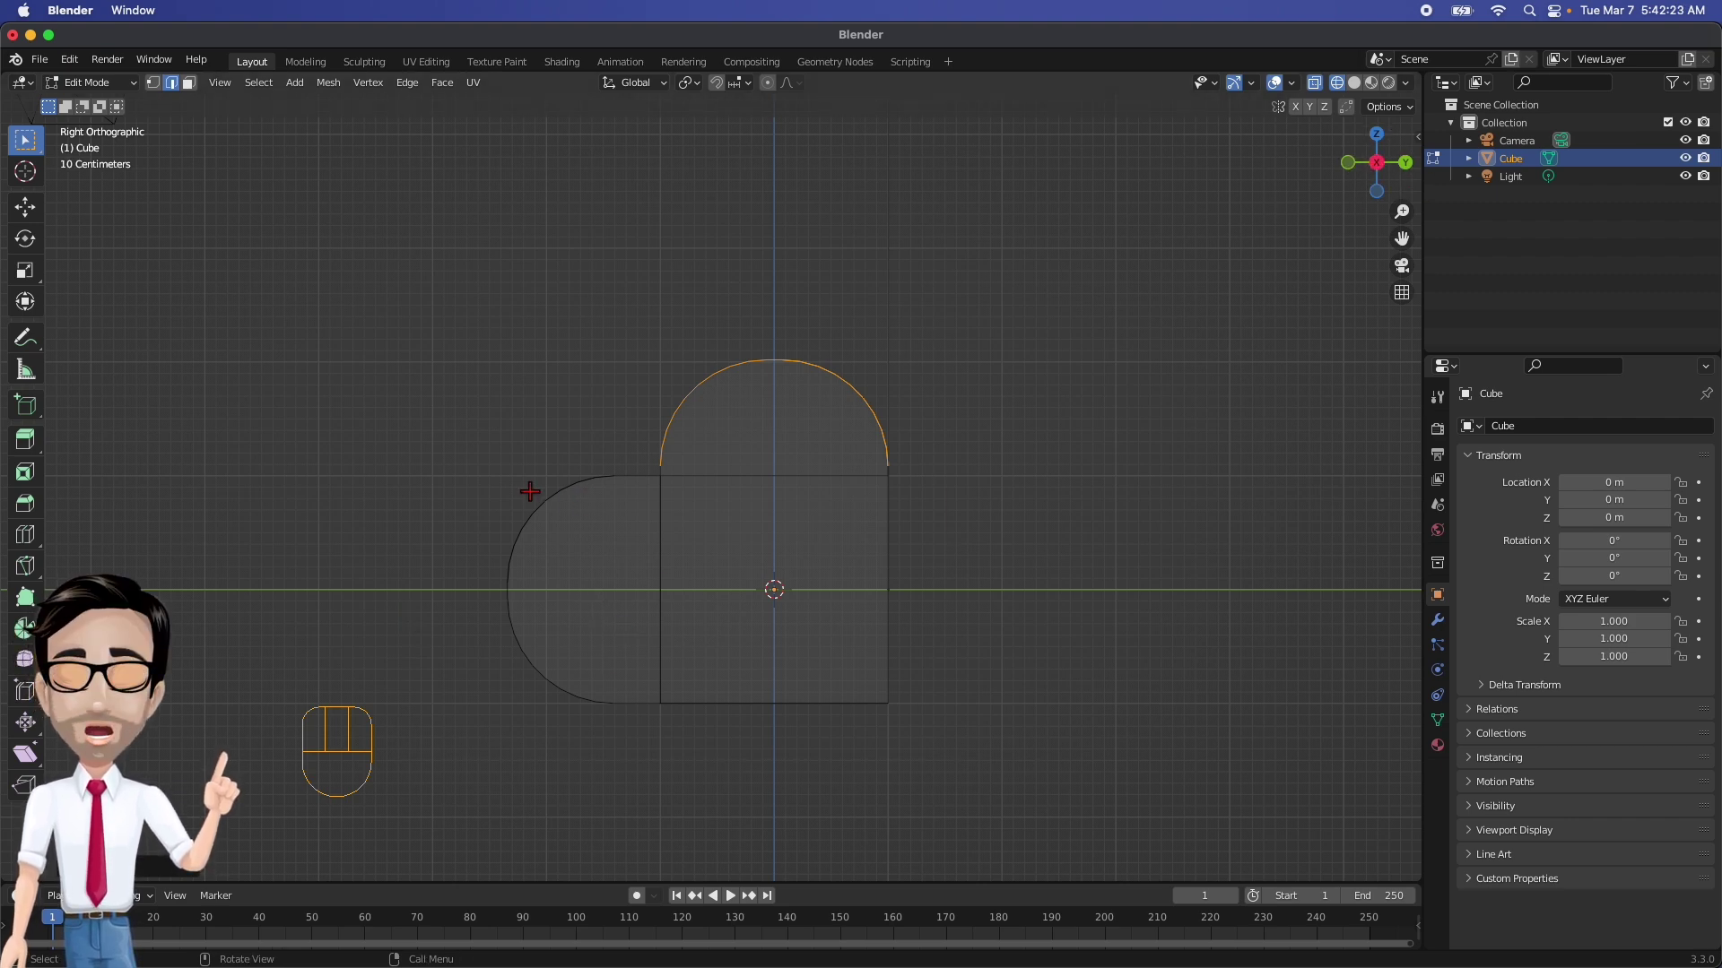
Select the side lobe's curved edges and move them about 0.3 m along Y towards the cube body
left_click_drag(481, 460, 628, 708)
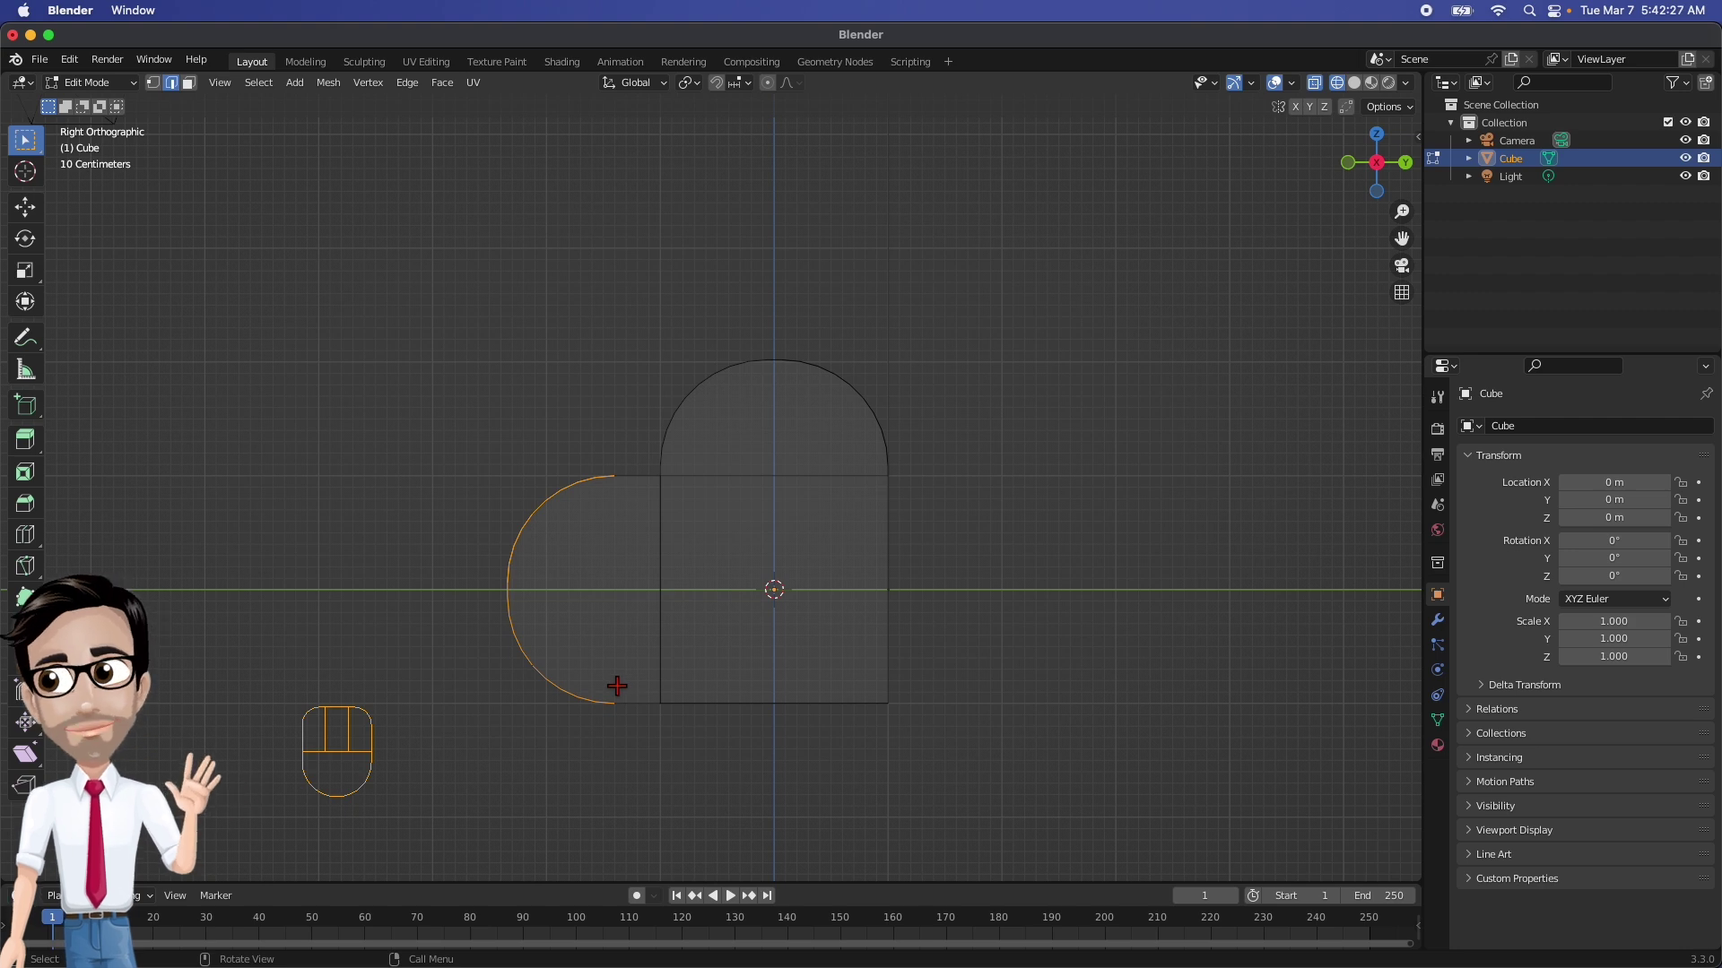
key("g")
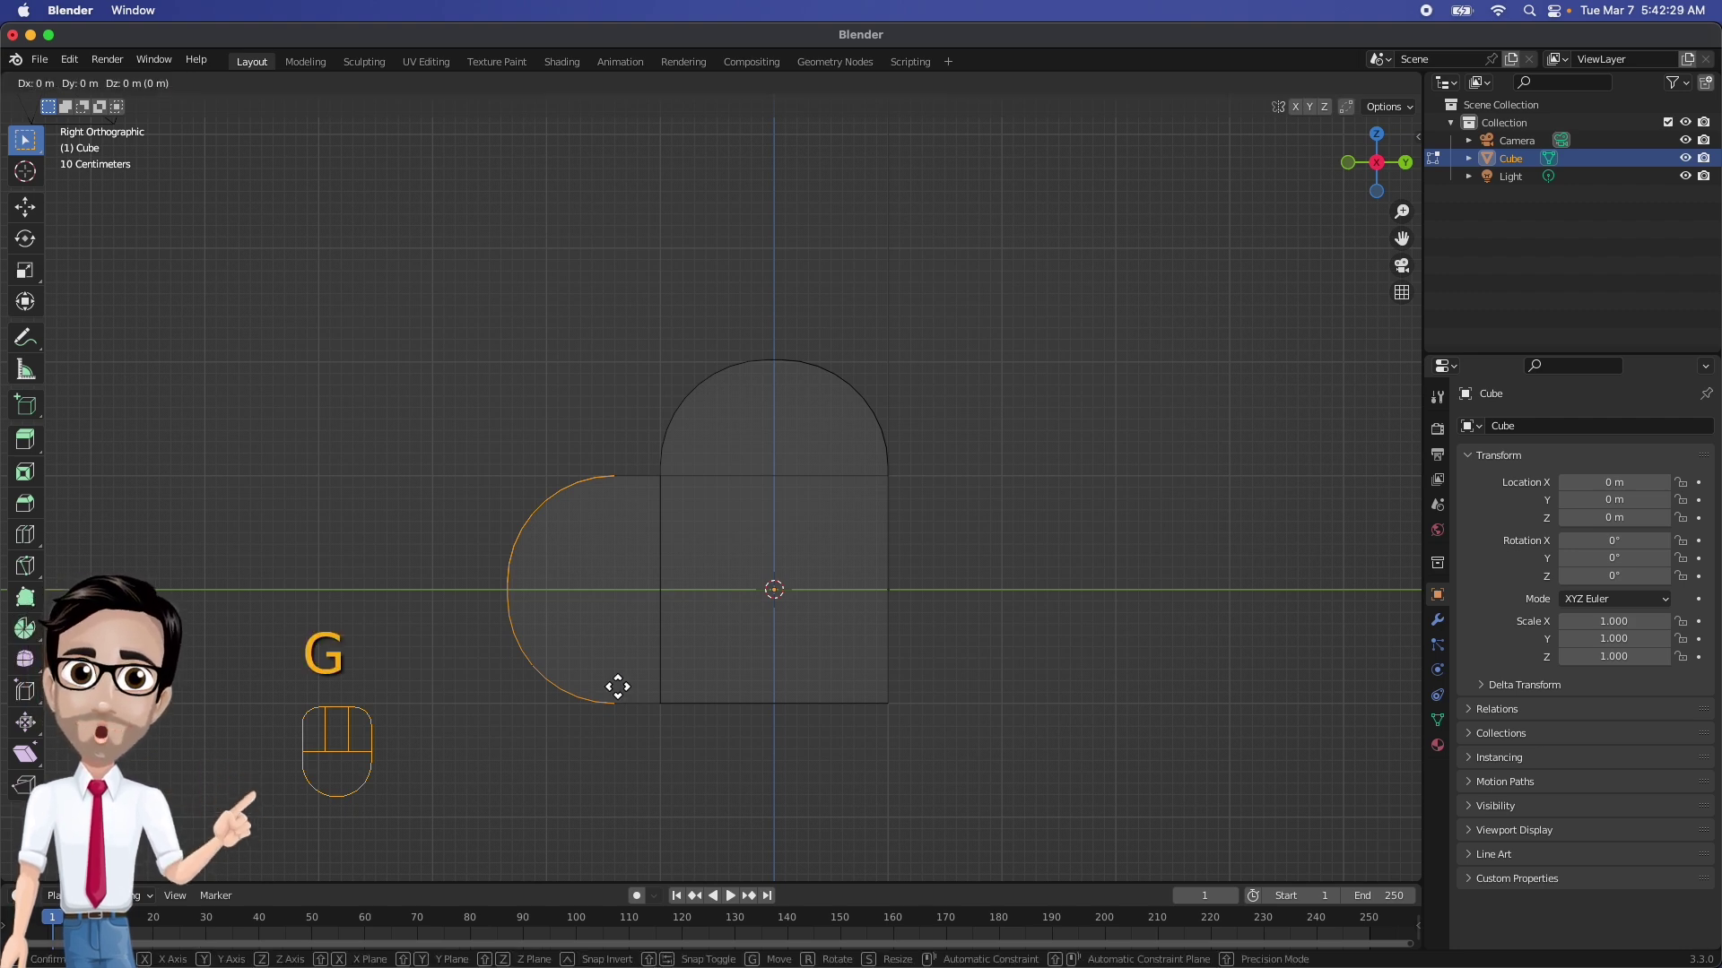
key("y")
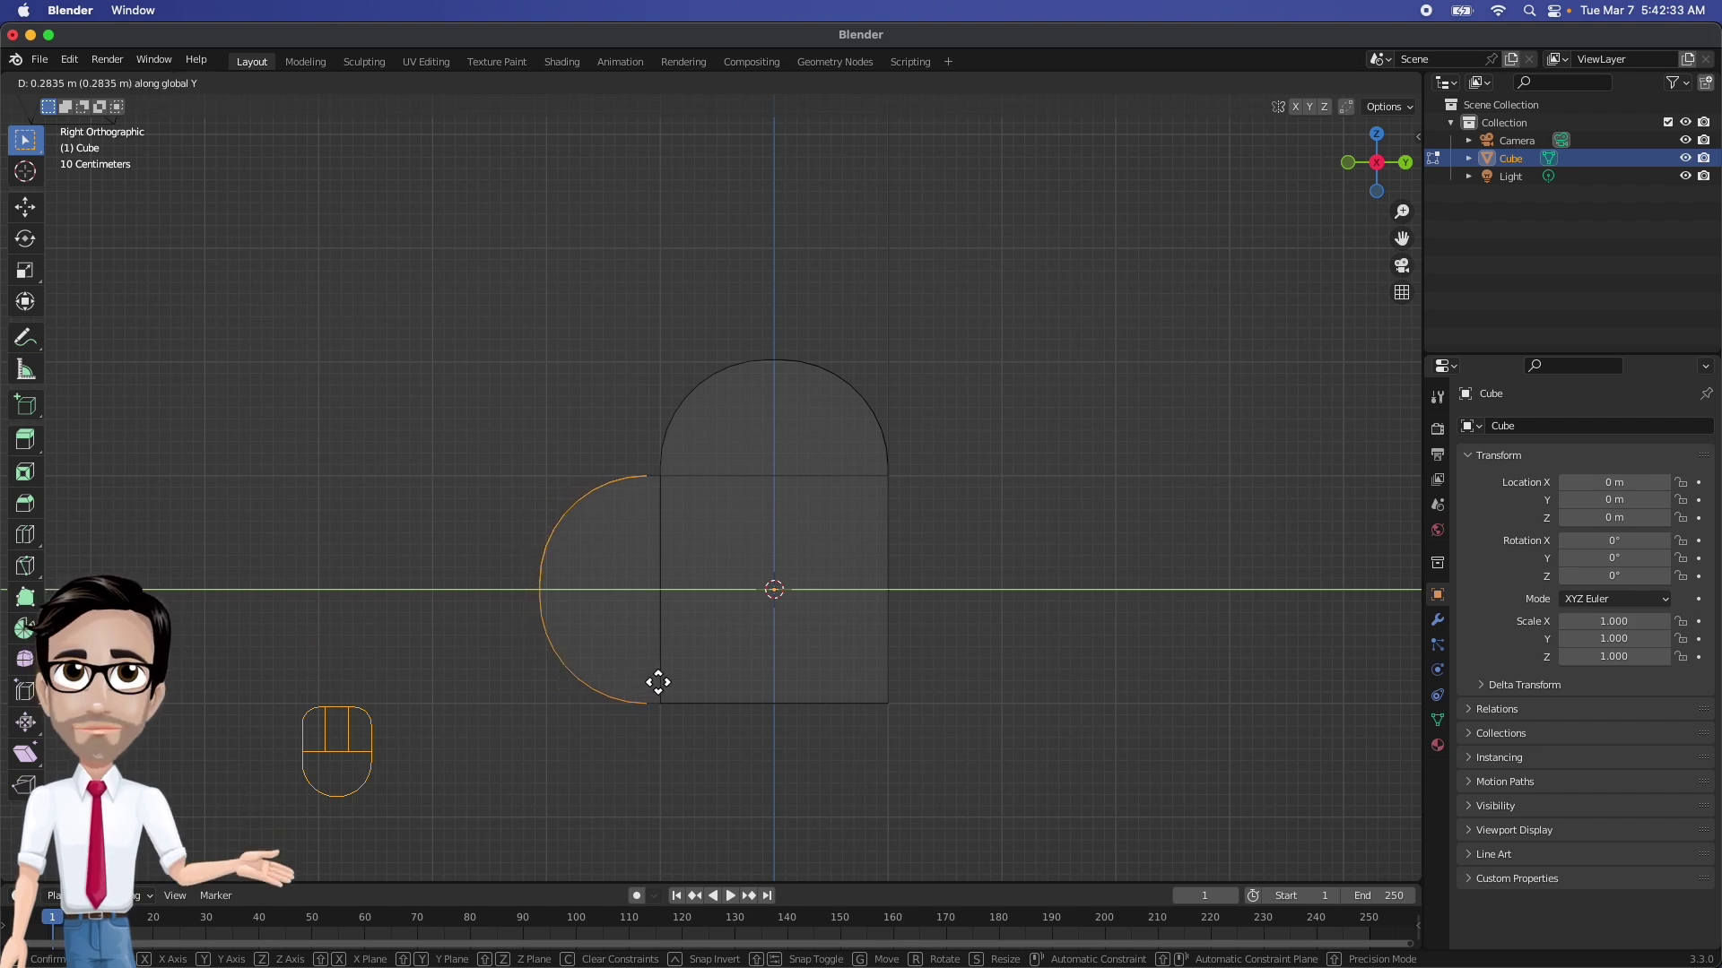
left_click(659, 683)
left_click(722, 761)
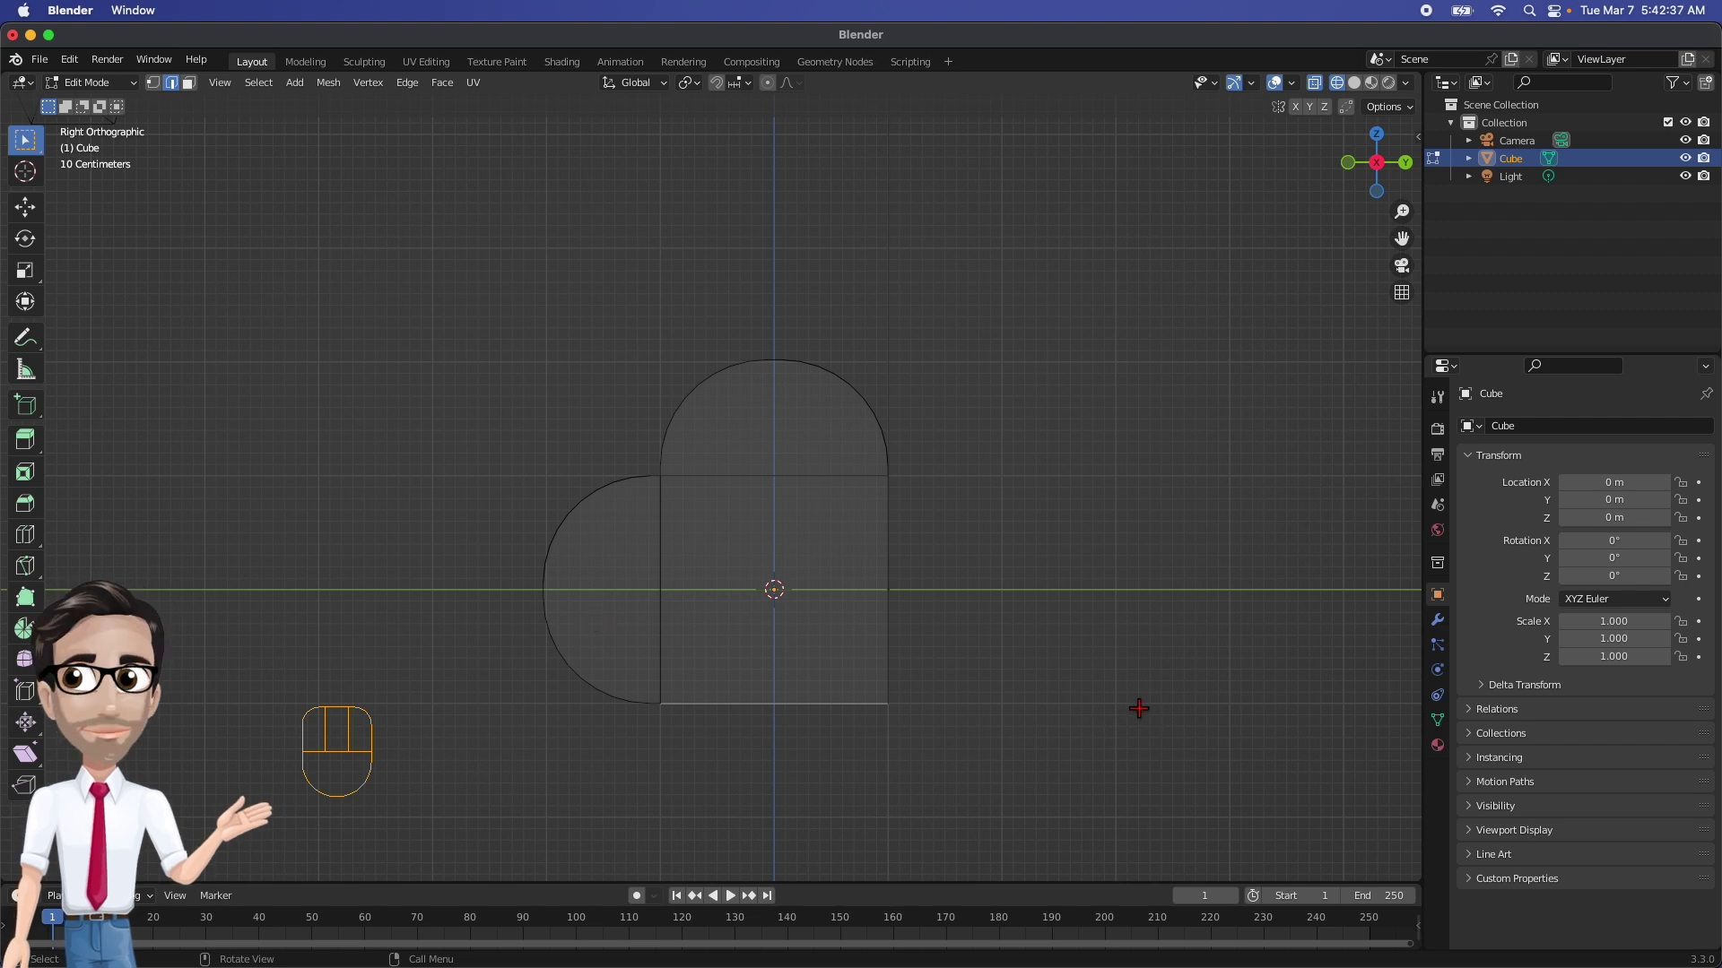
Return the viewport to solid shading with X-ray off
middle_click_drag(1096, 677, 1121, 592)
left_click(1315, 82)
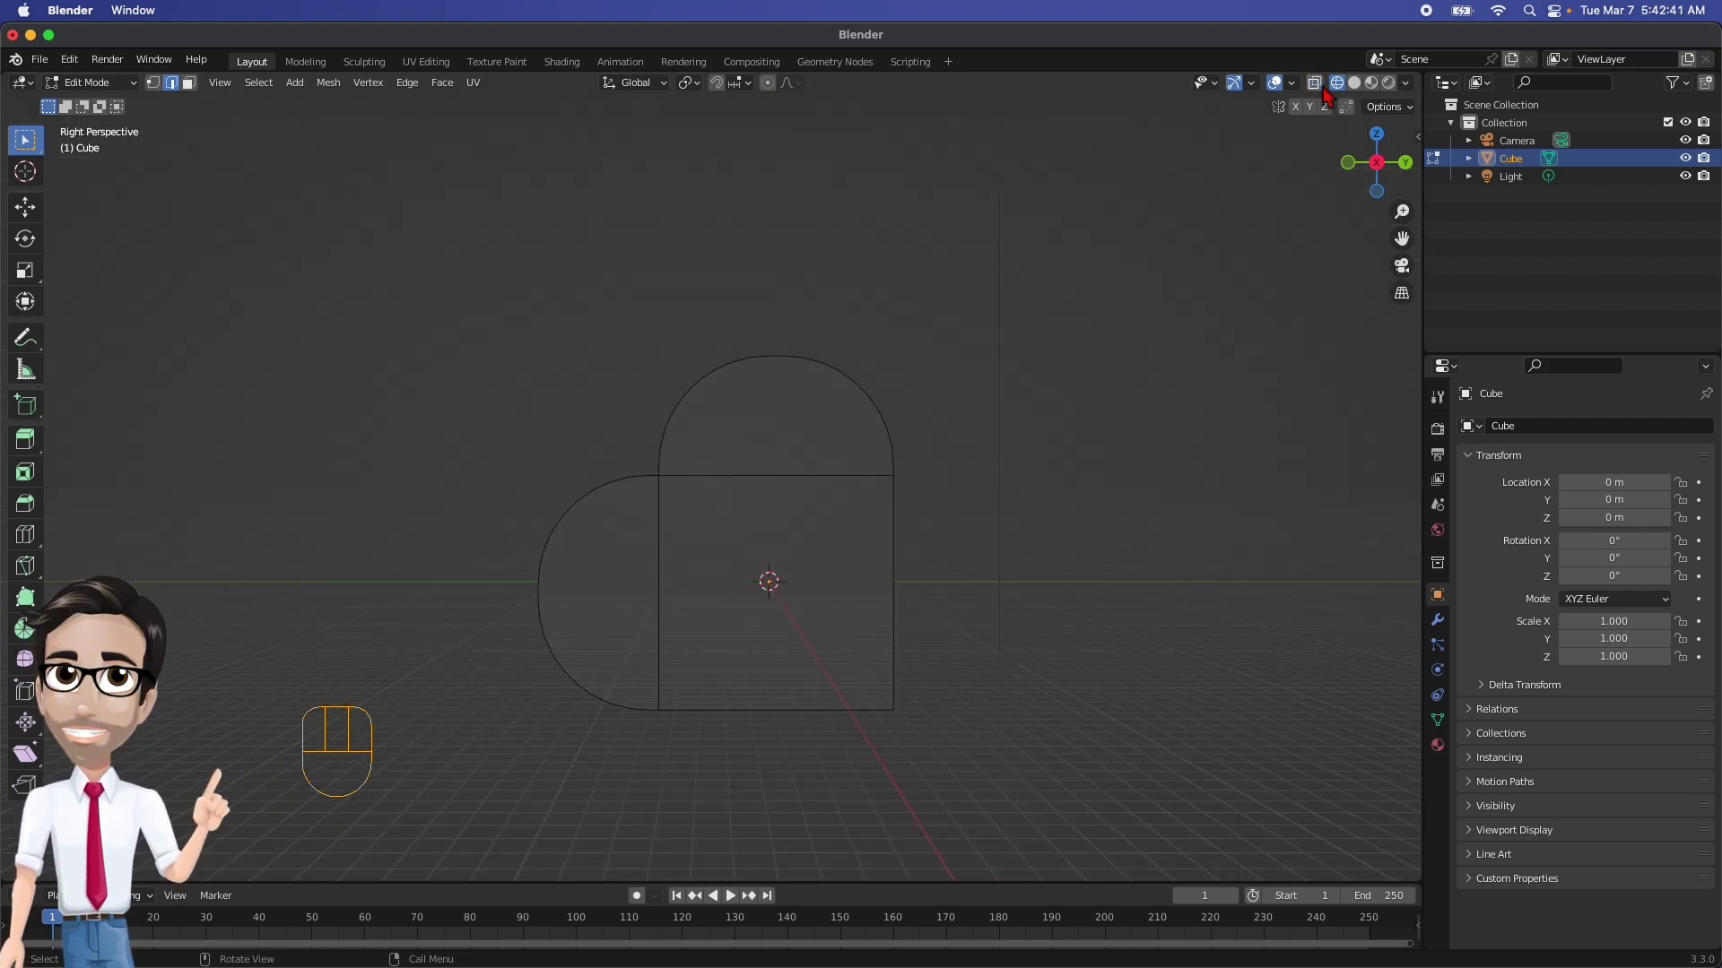
left_click(1354, 82)
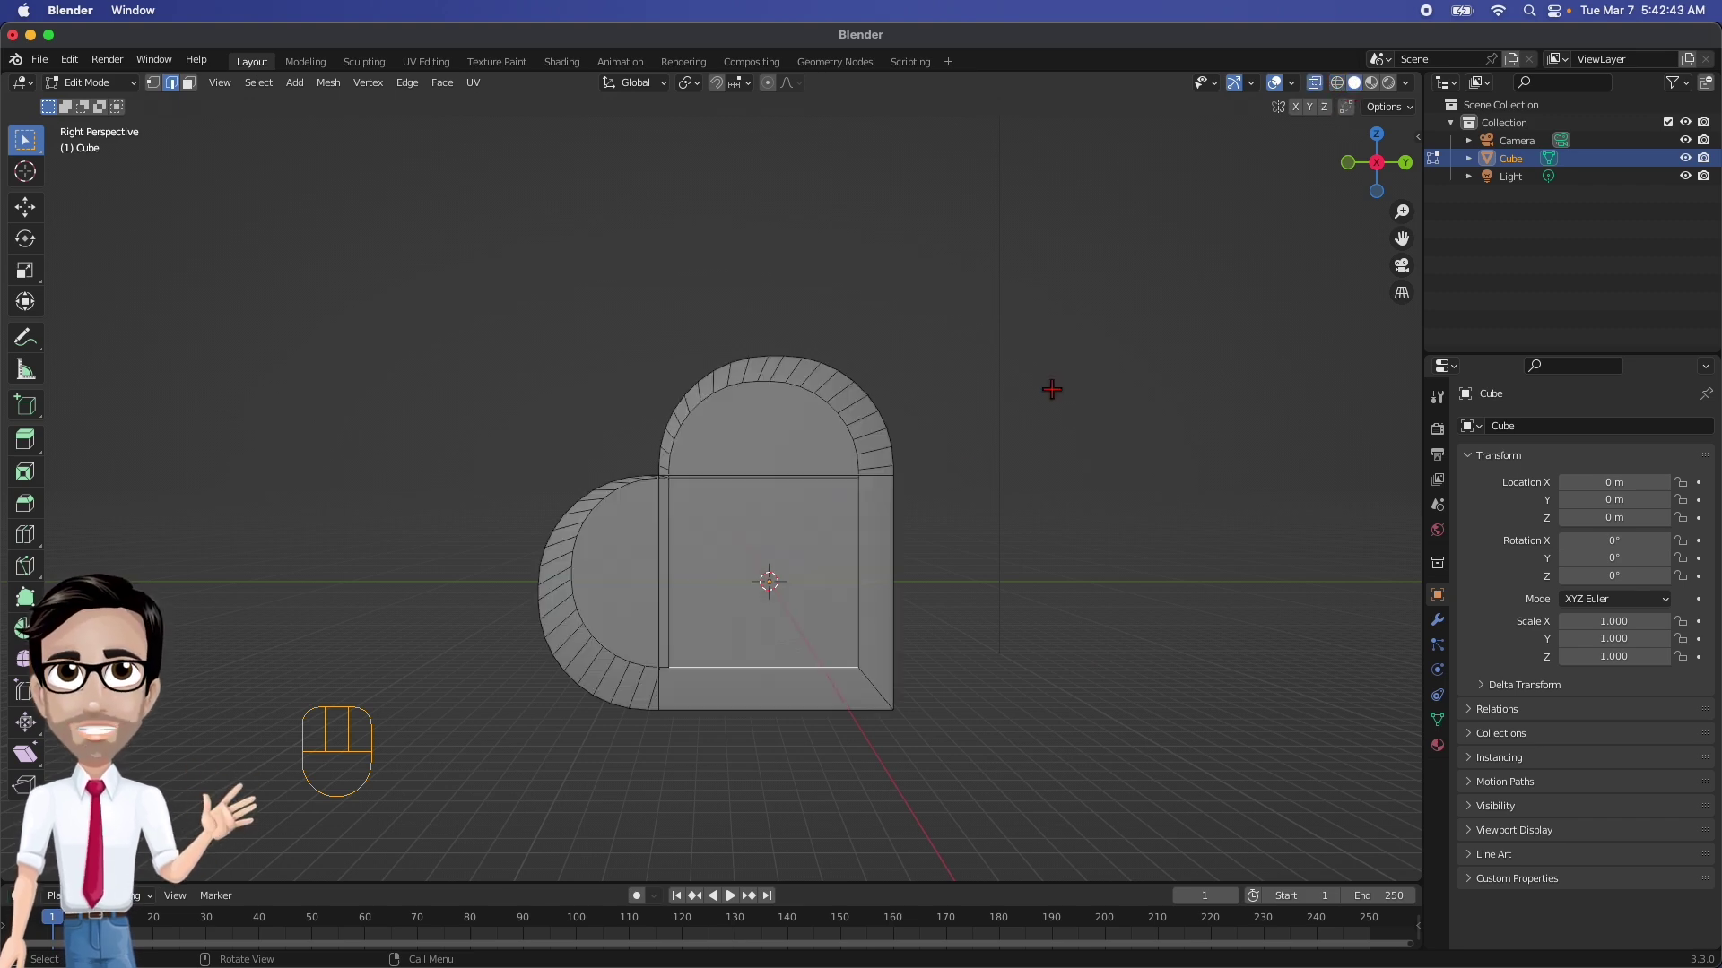
mouse_move(972, 604)
middle_mouse_down()
mouse_move(819, 661)
mouse_move(770, 628)
mouse_move(951, 583)
middle_mouse_up()
left_click(1314, 83)
left_click(1315, 83)
middle_click_drag(815, 552, 892, 597)
Dissolve the two leftover edges separating the lobes from the square body on the heart's front flat face
left_click(741, 500)
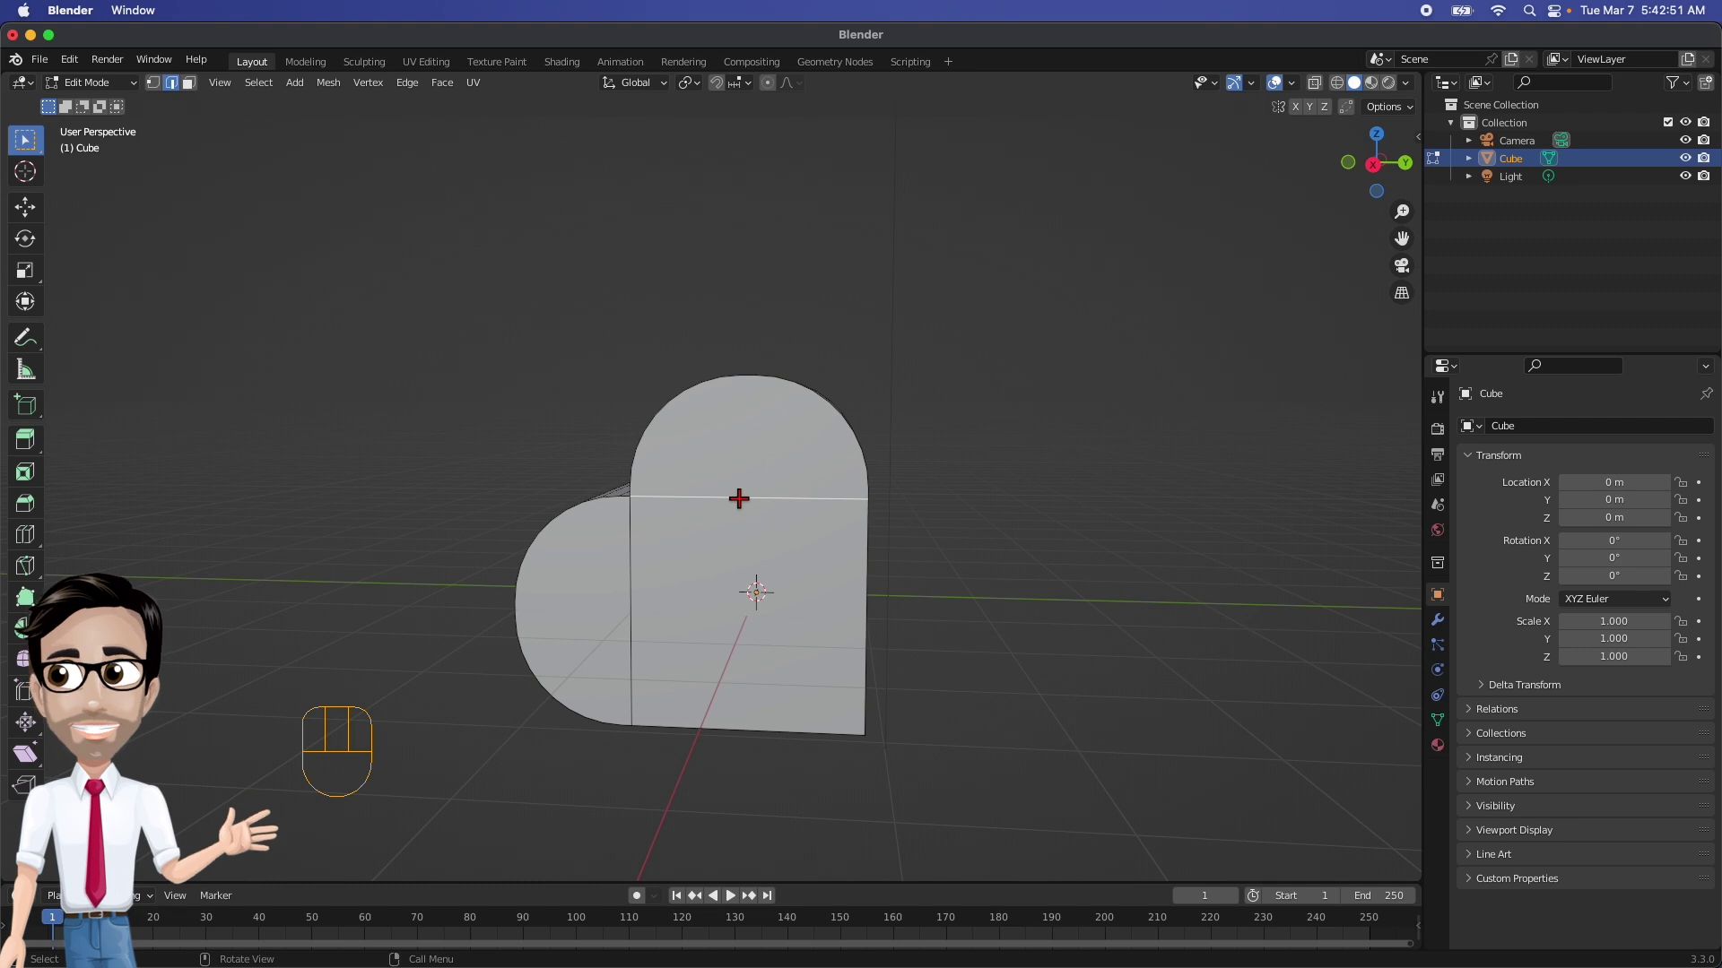
key("x")
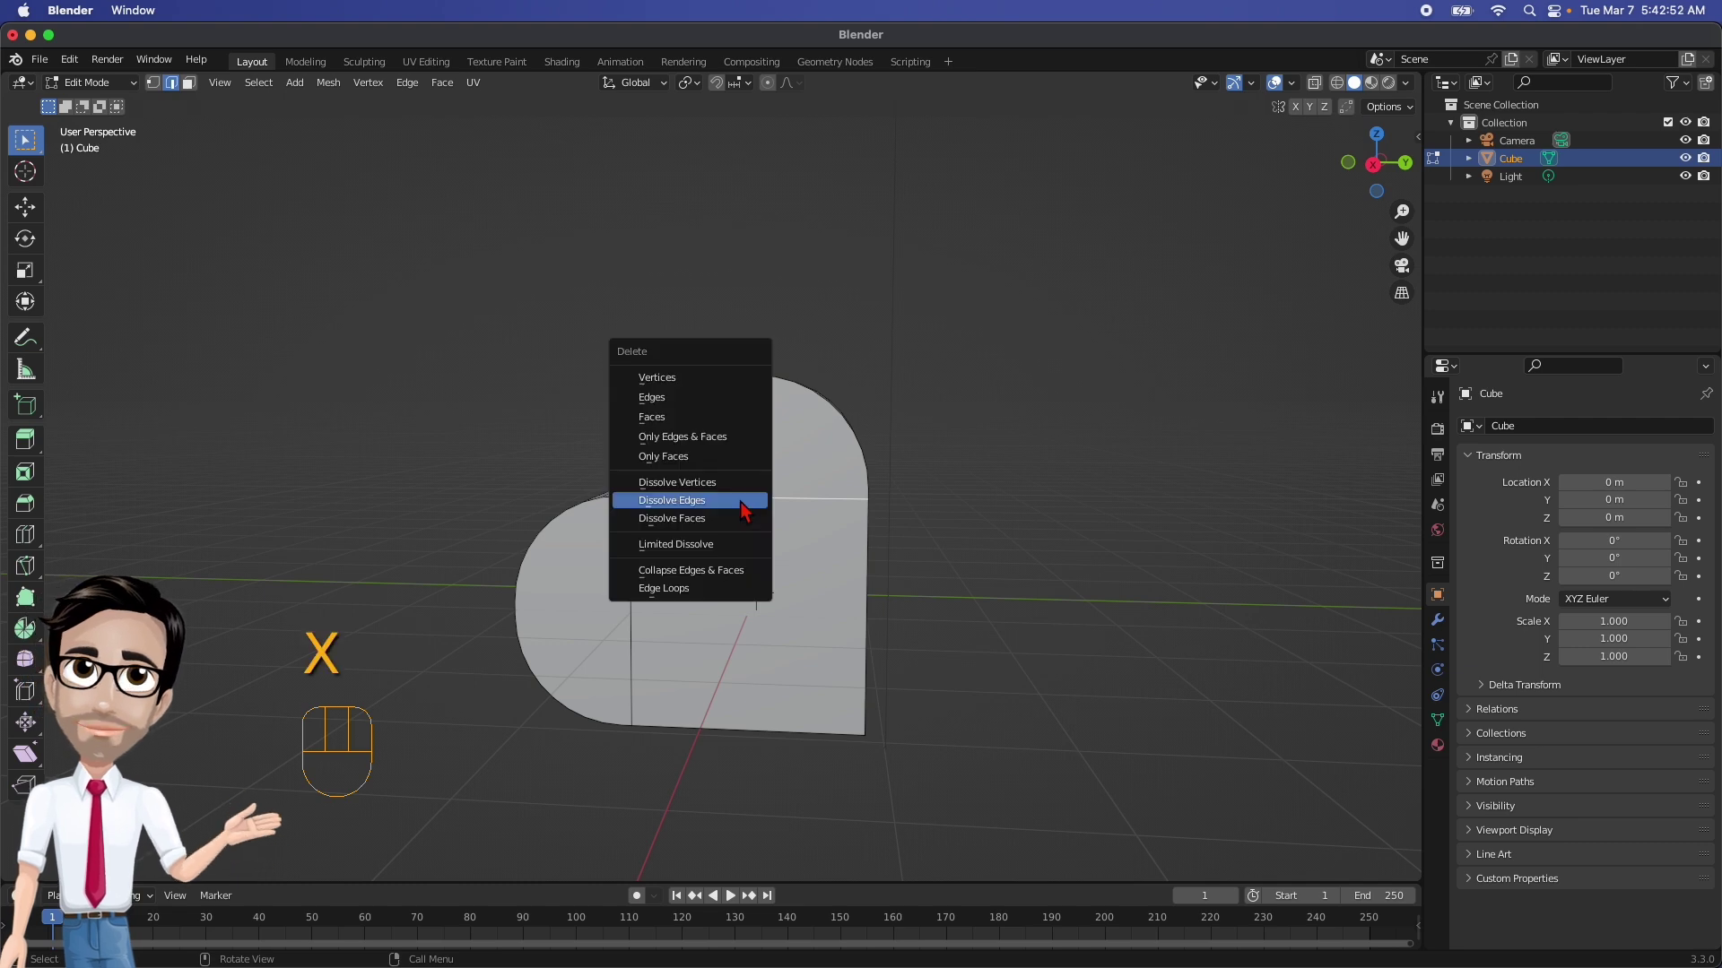
left_click(742, 502)
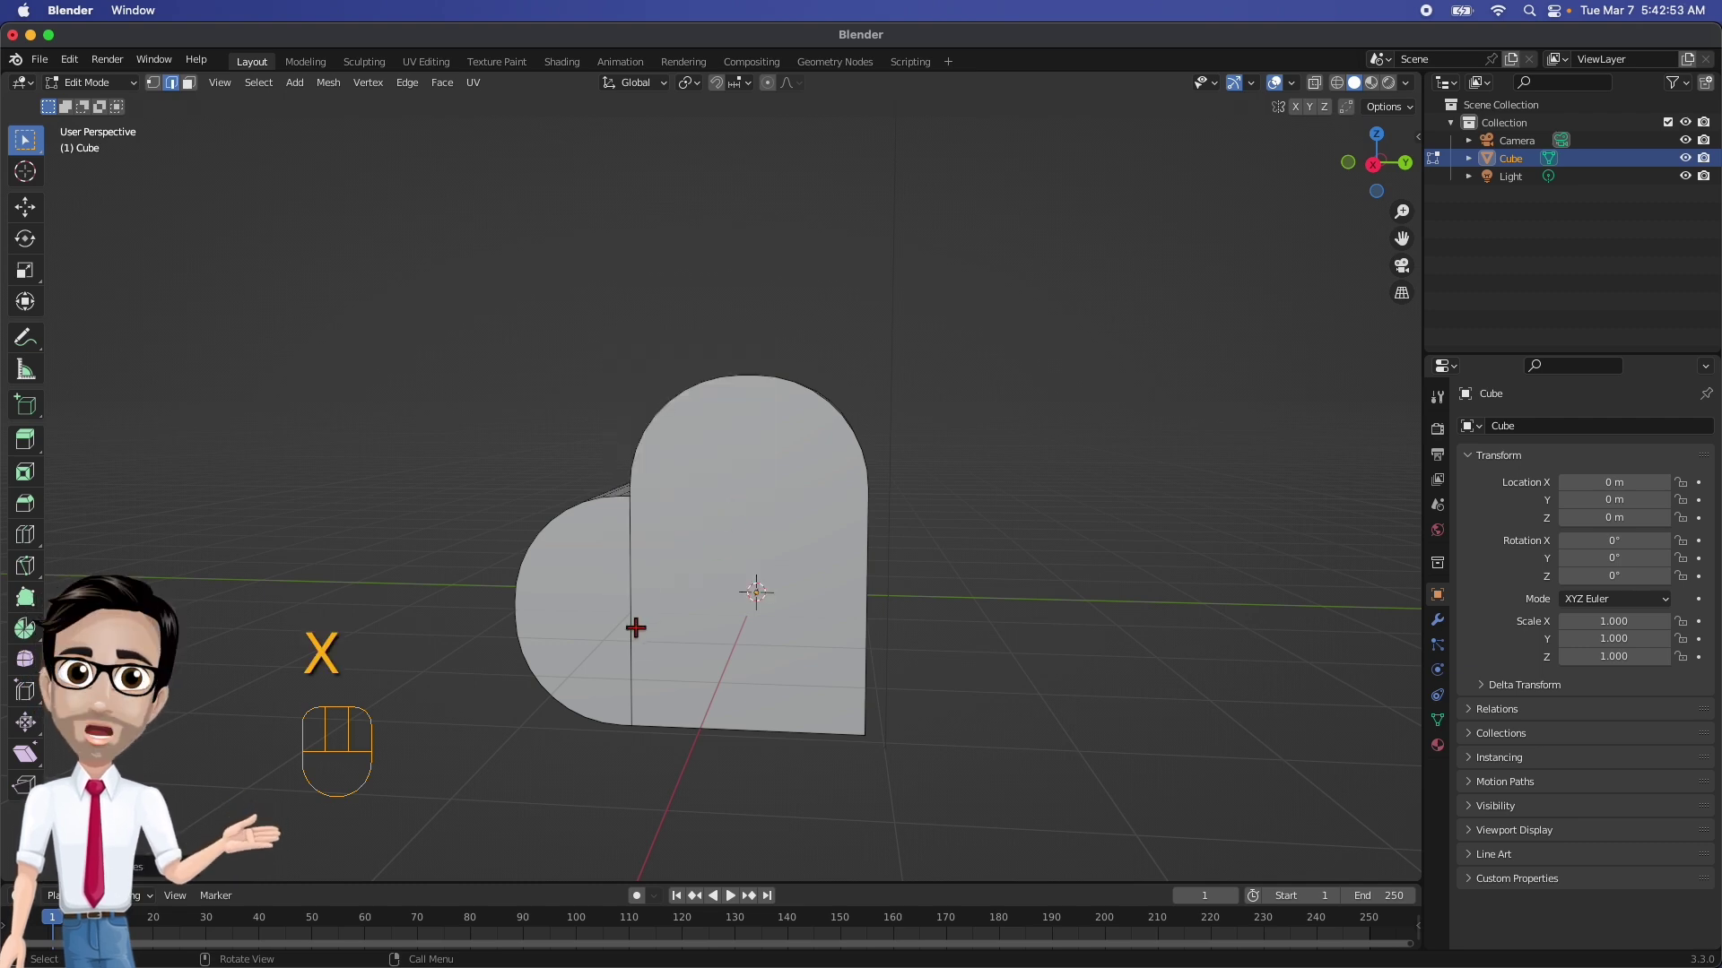
left_click(633, 627)
key("x")
left_click(637, 620)
Dissolve the matching two leftover edges on the heart's opposite flat face
middle_click_drag(642, 623, 492, 657)
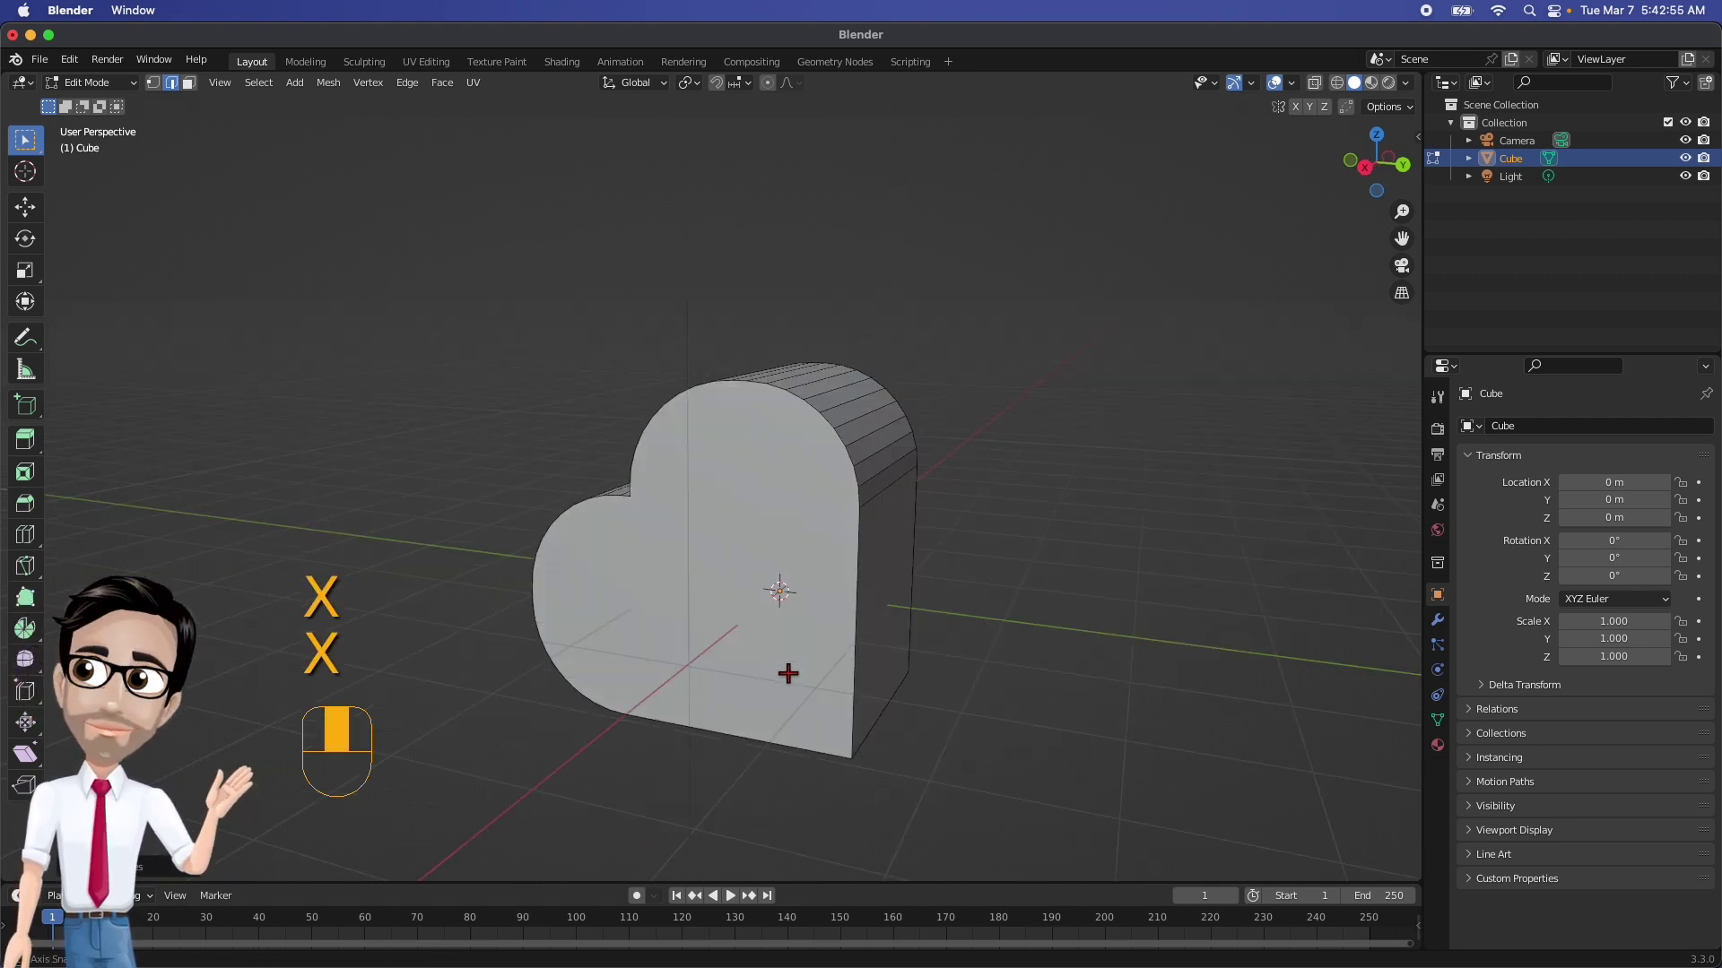
left_click(489, 584)
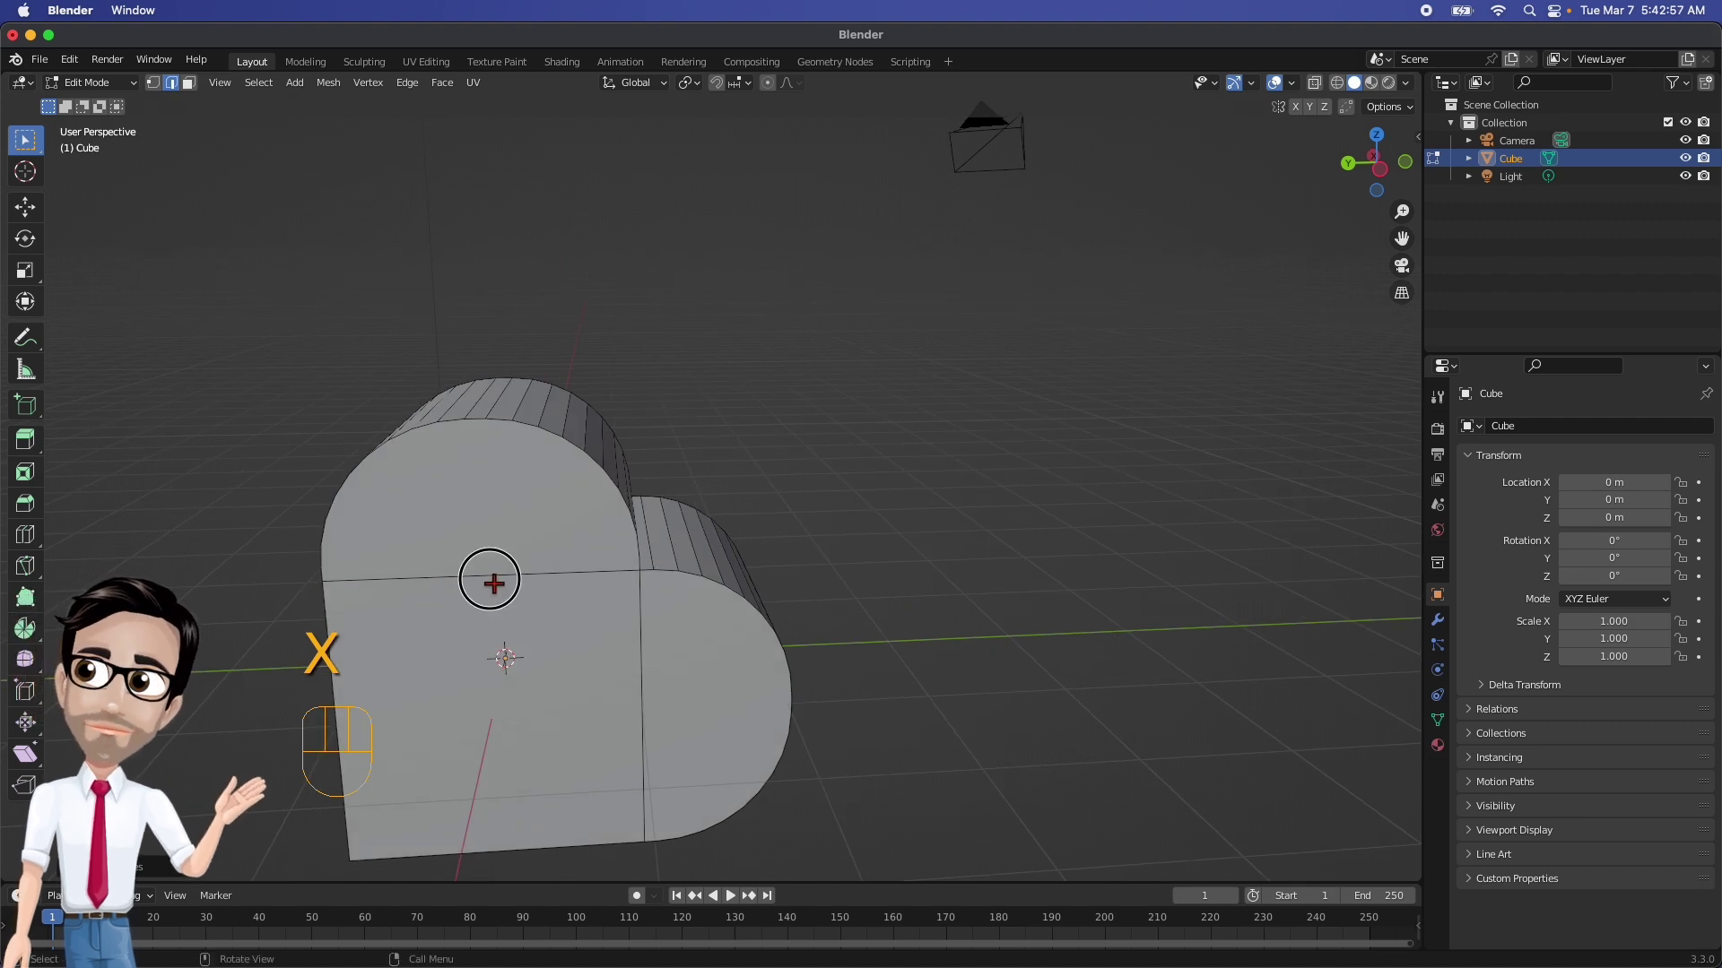
key("x")
left_click(492, 587)
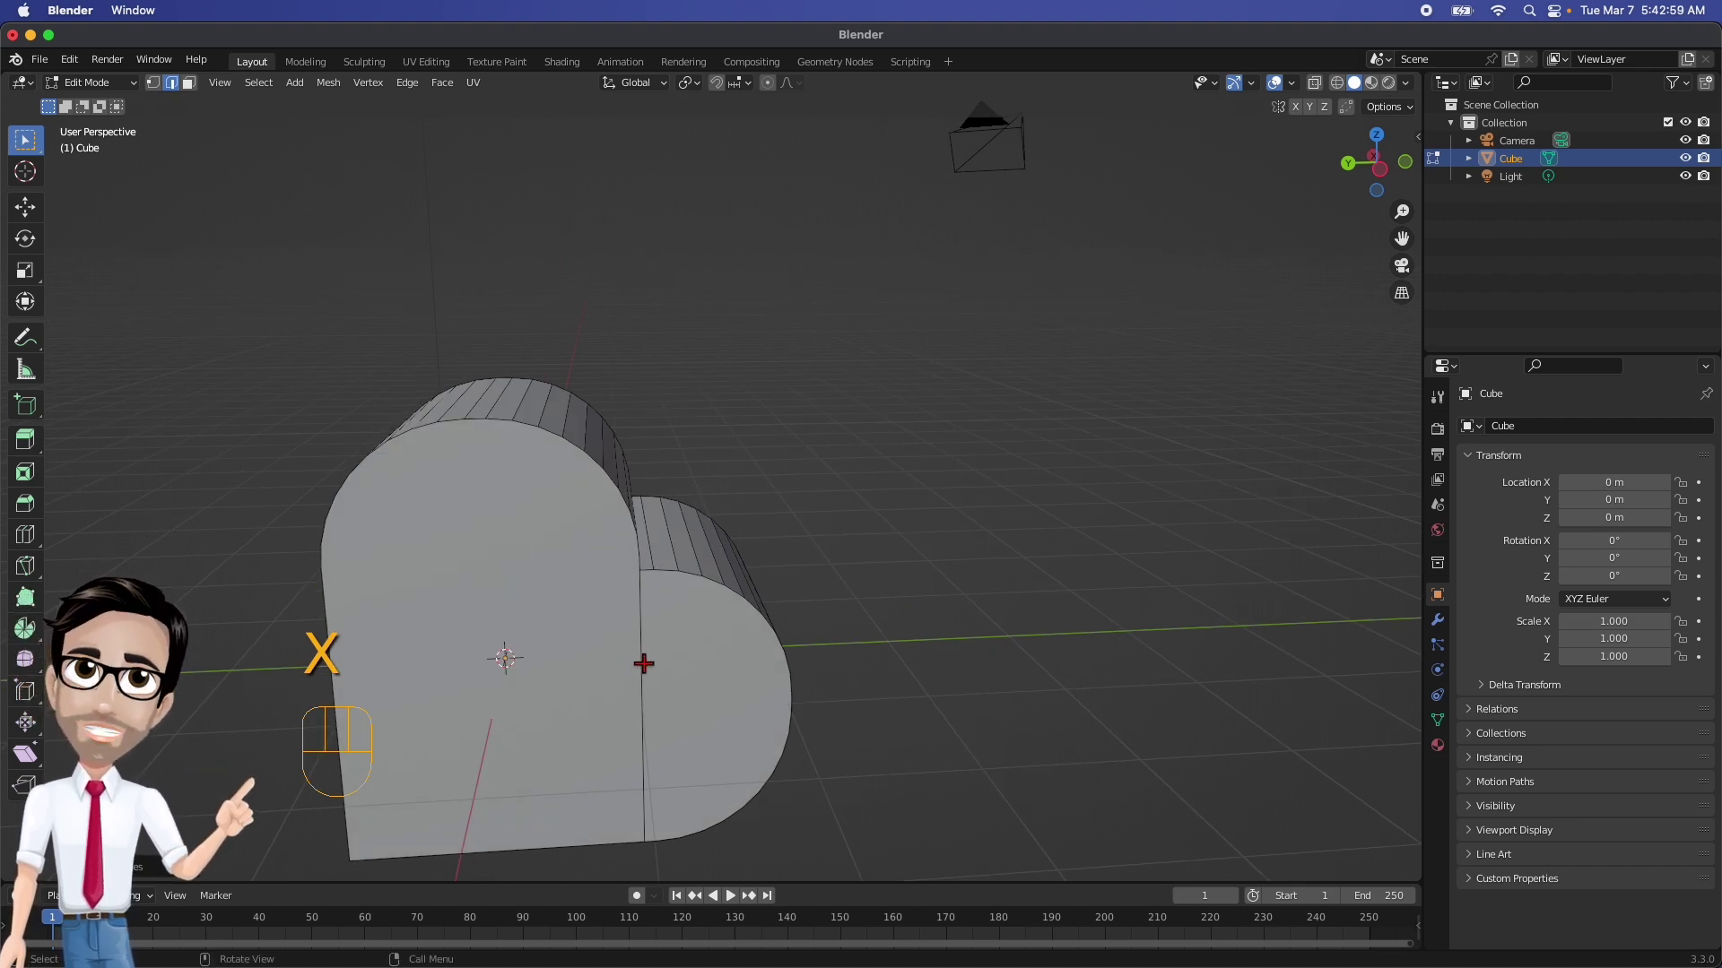
left_click(643, 663)
key("x")
left_click(644, 658)
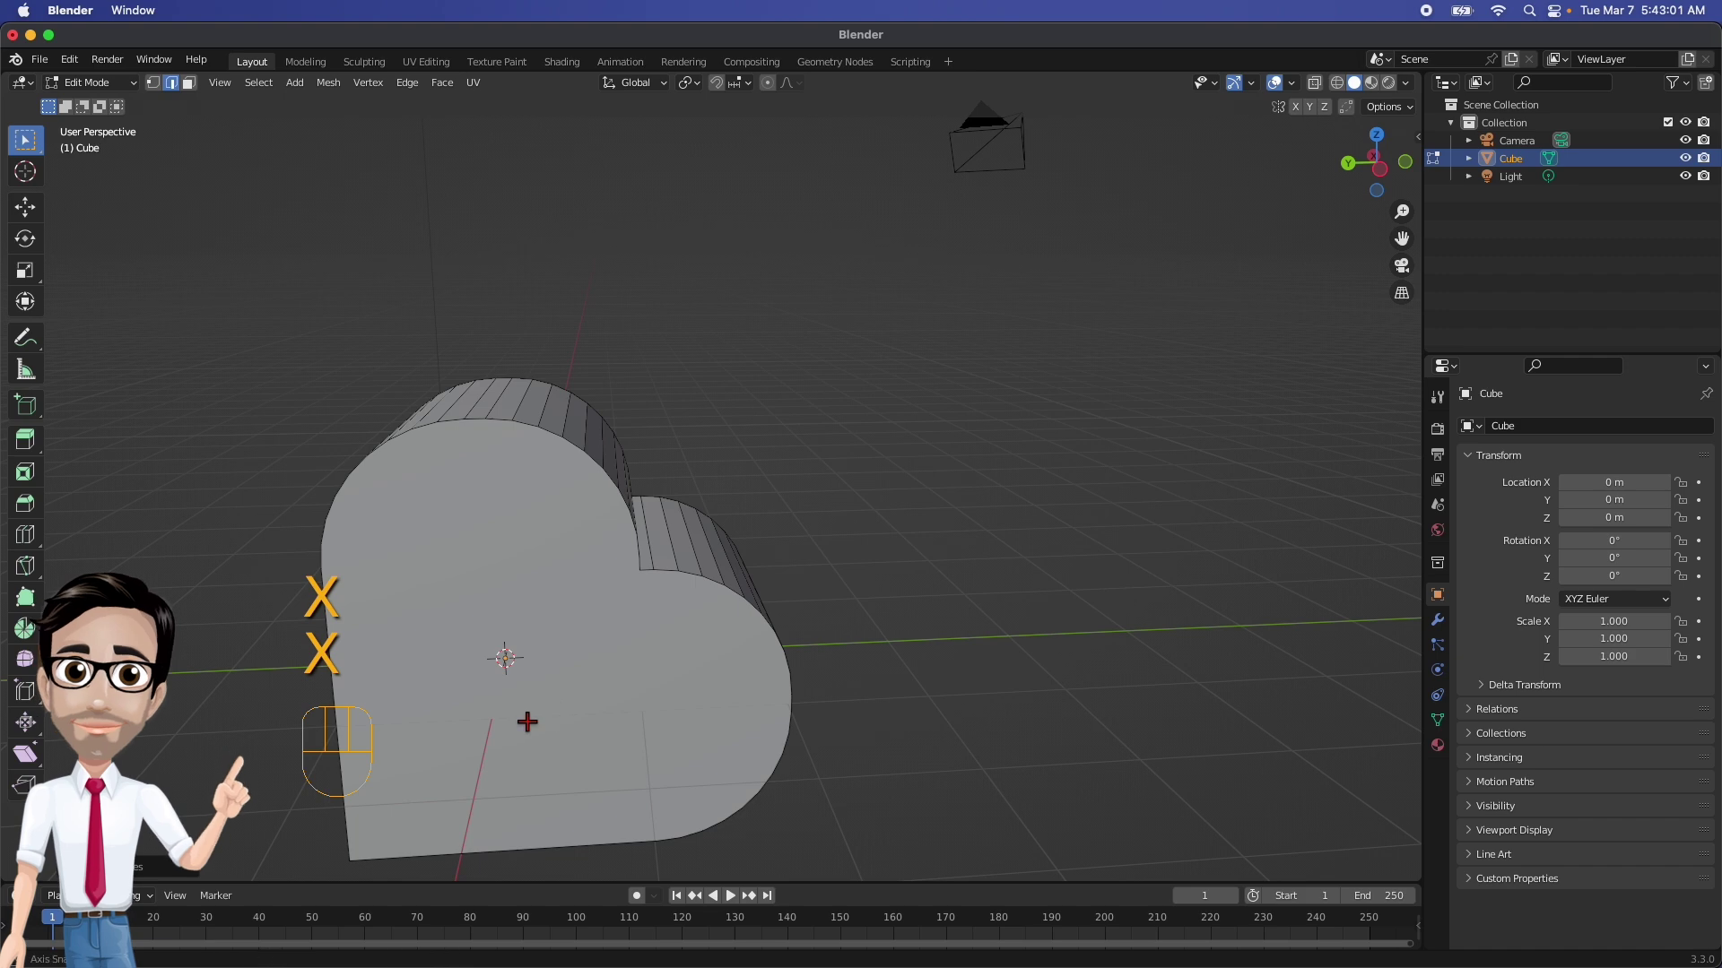
Select both flat heart-shaped faces and bevel them with 10 segments and a width of about 0.97 m
middle_click_drag(526, 721, 620, 636)
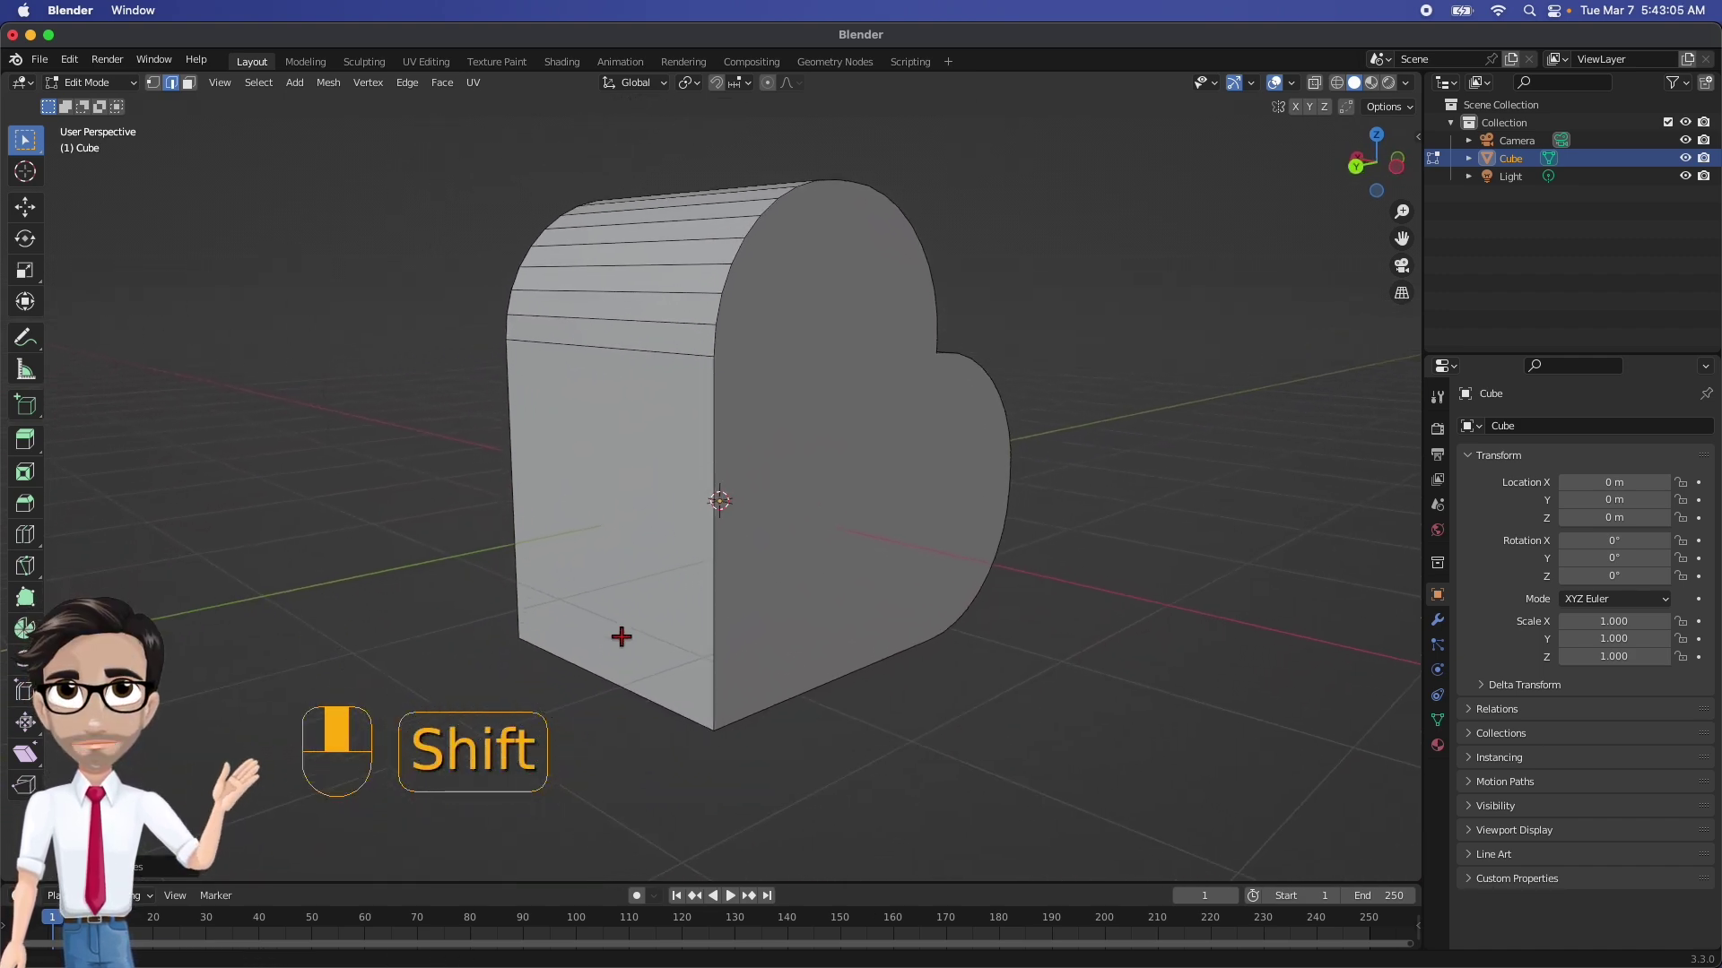
left_click(492, 738)
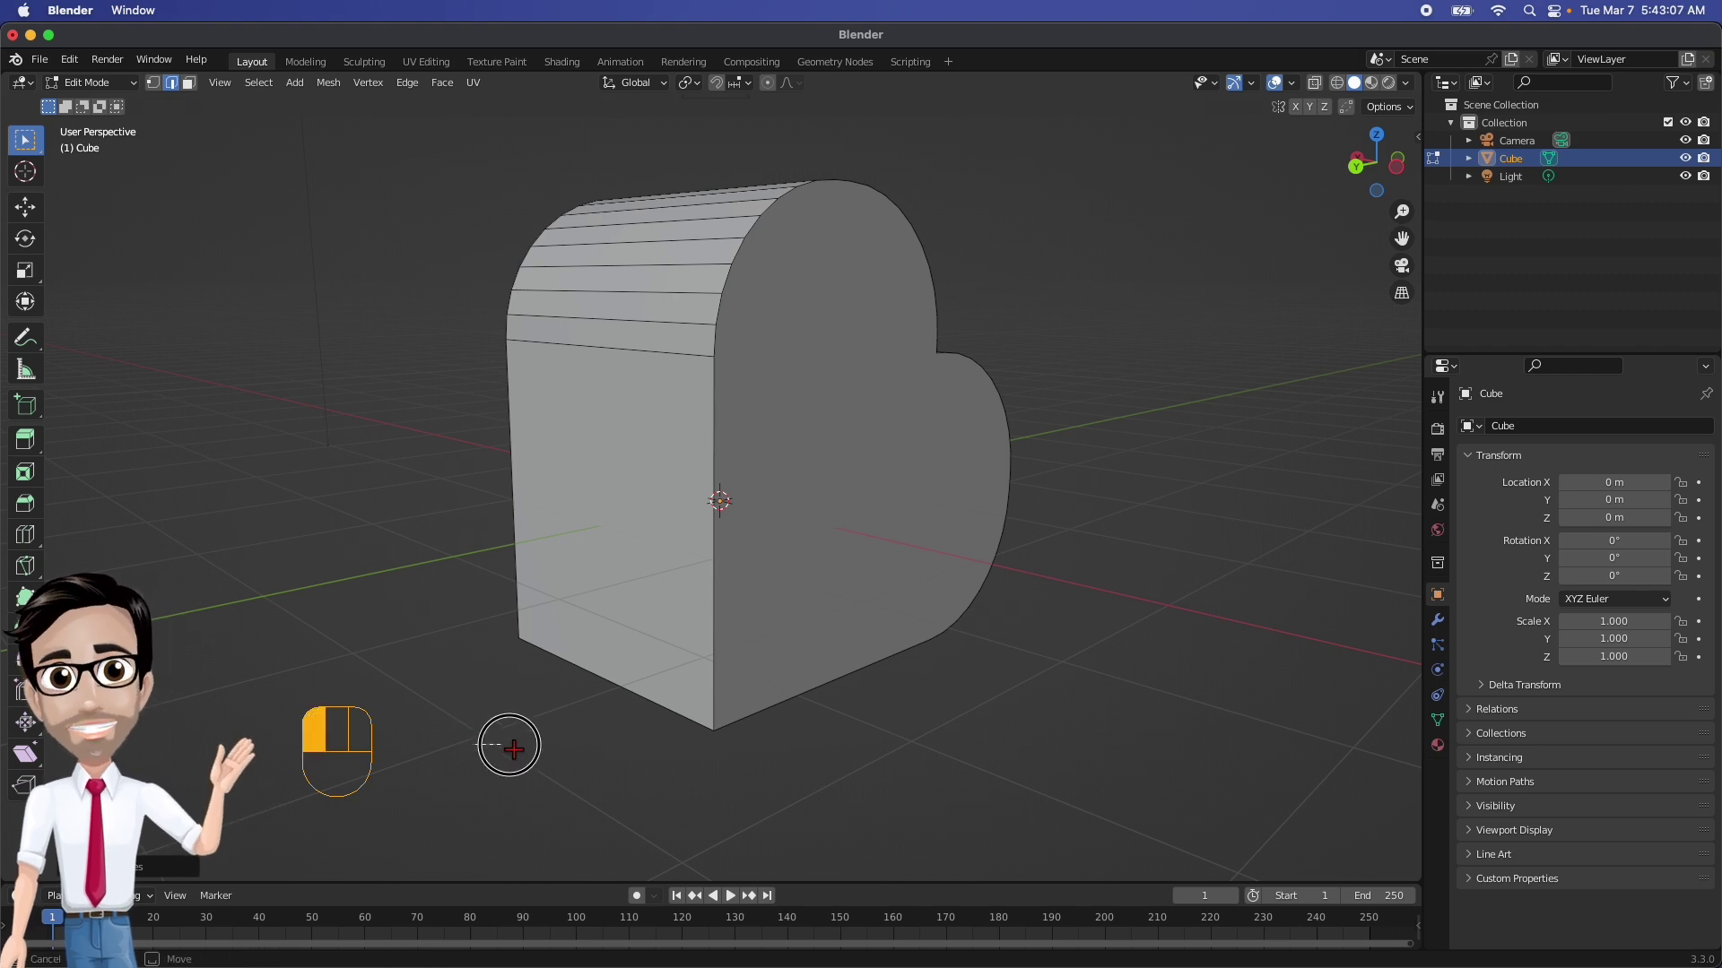
middle_click_drag(538, 753, 980, 646)
middle_click_drag(1230, 599, 1031, 572, "shift")
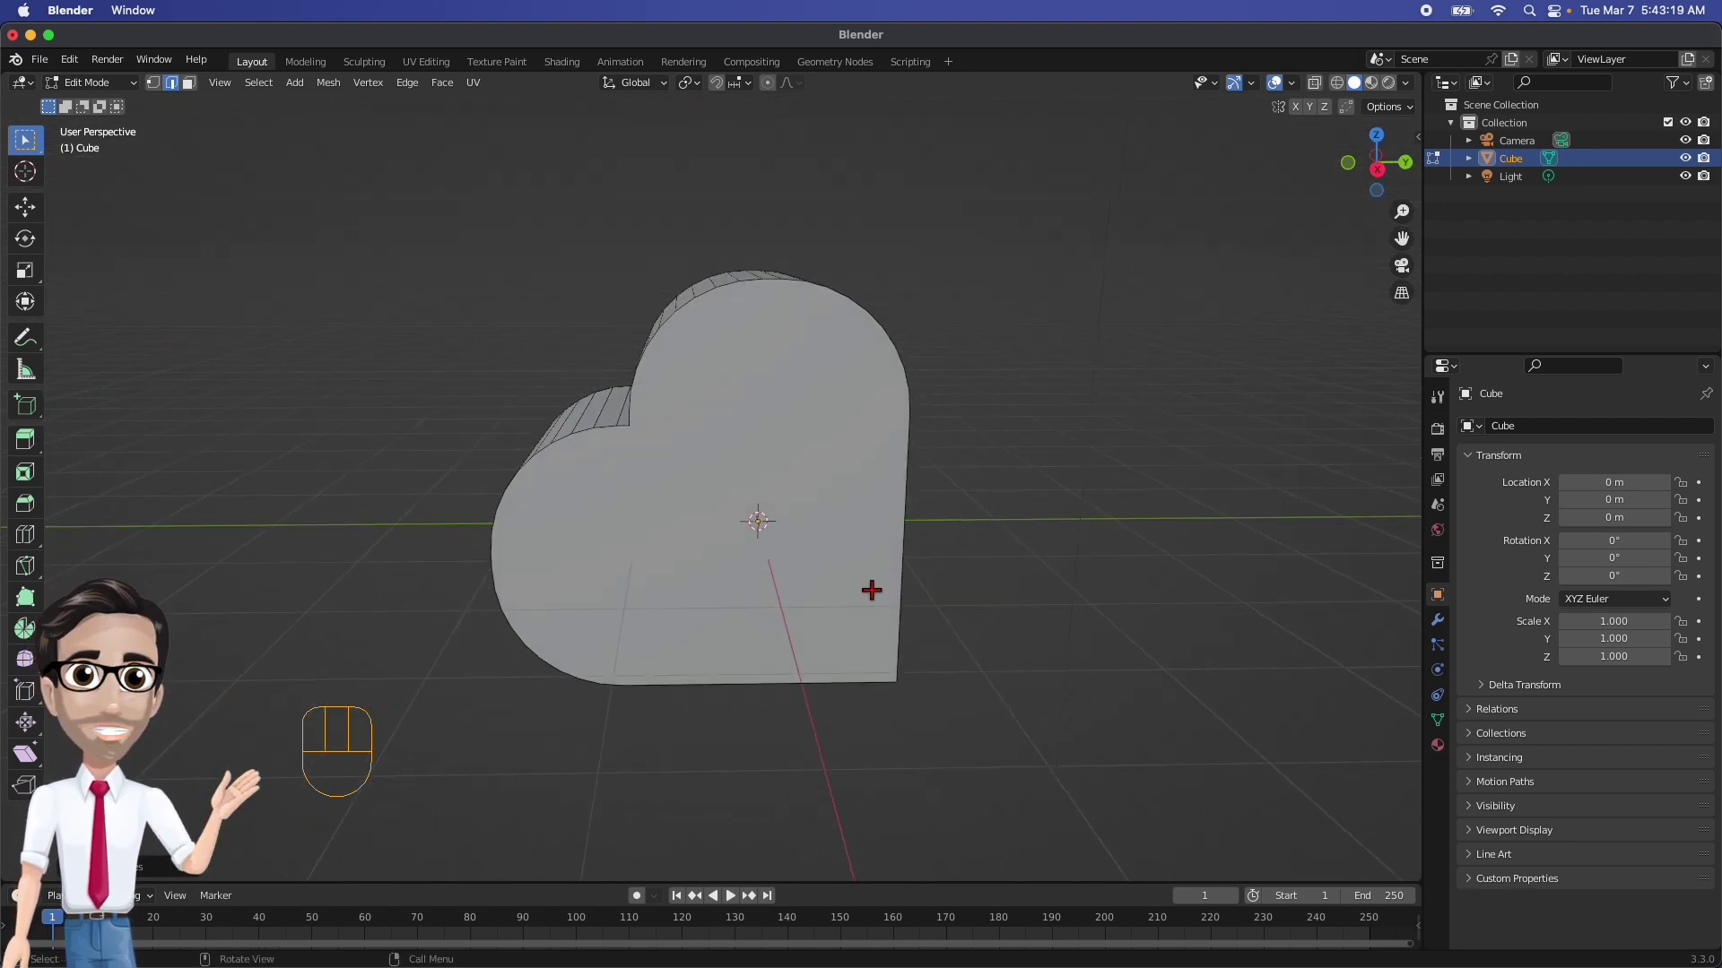
left_click(188, 83)
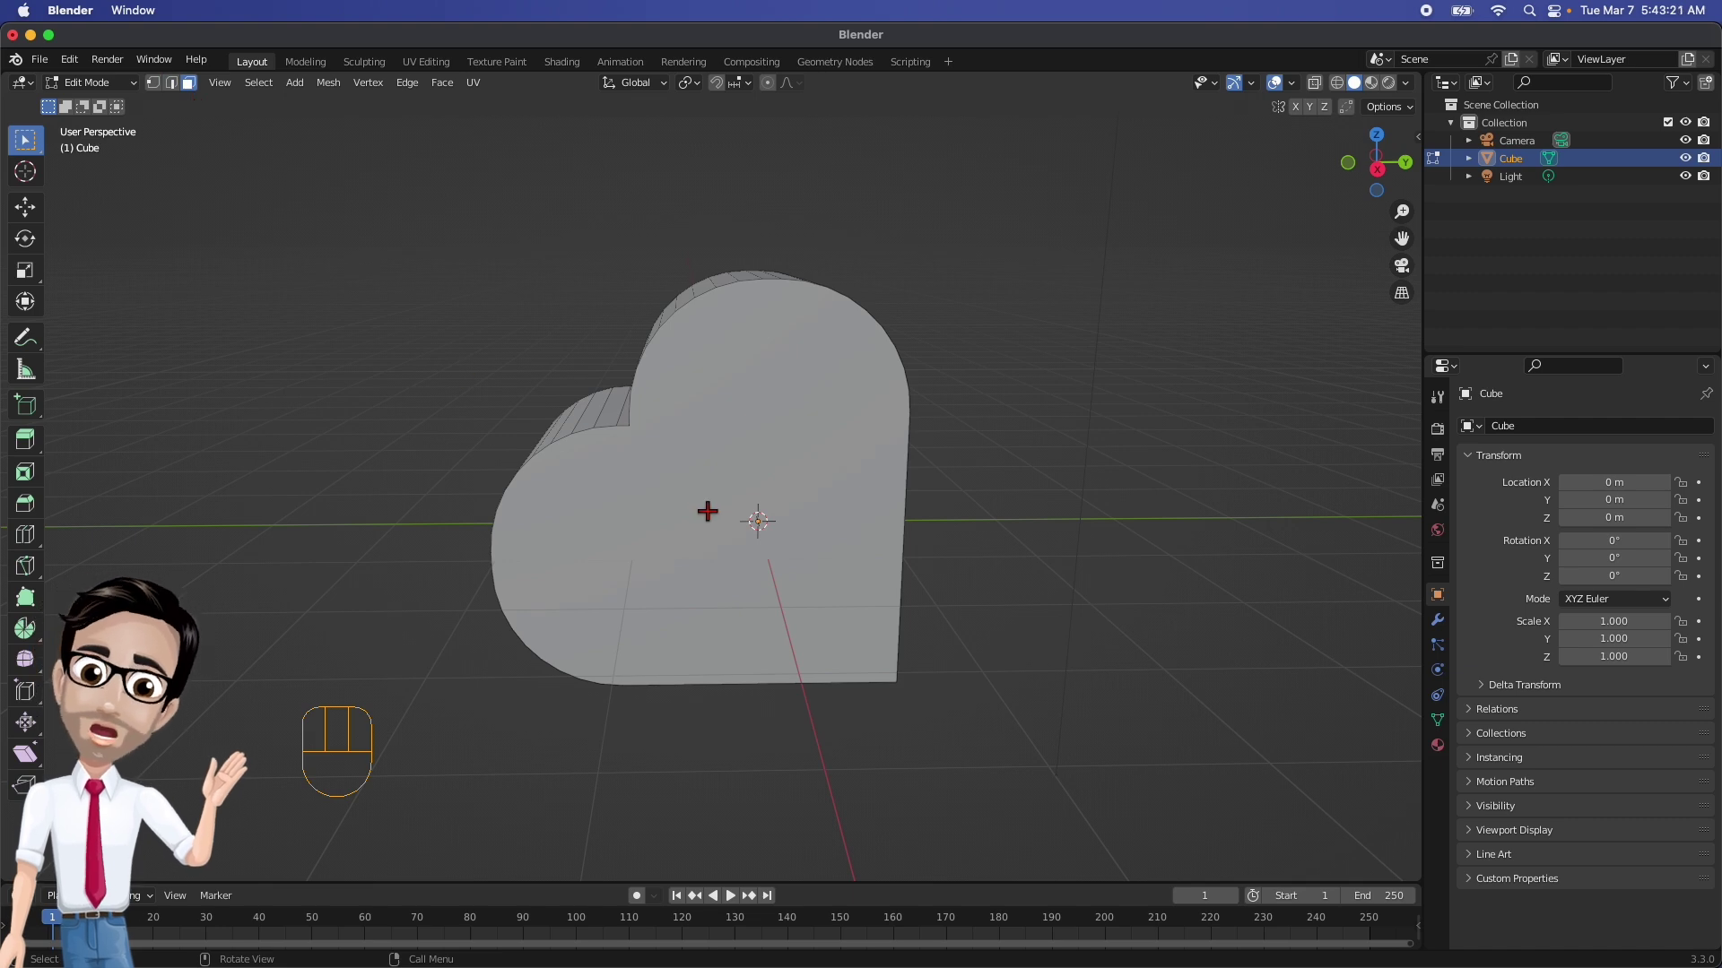
left_click(705, 505)
middle_click_drag(561, 586, 880, 584)
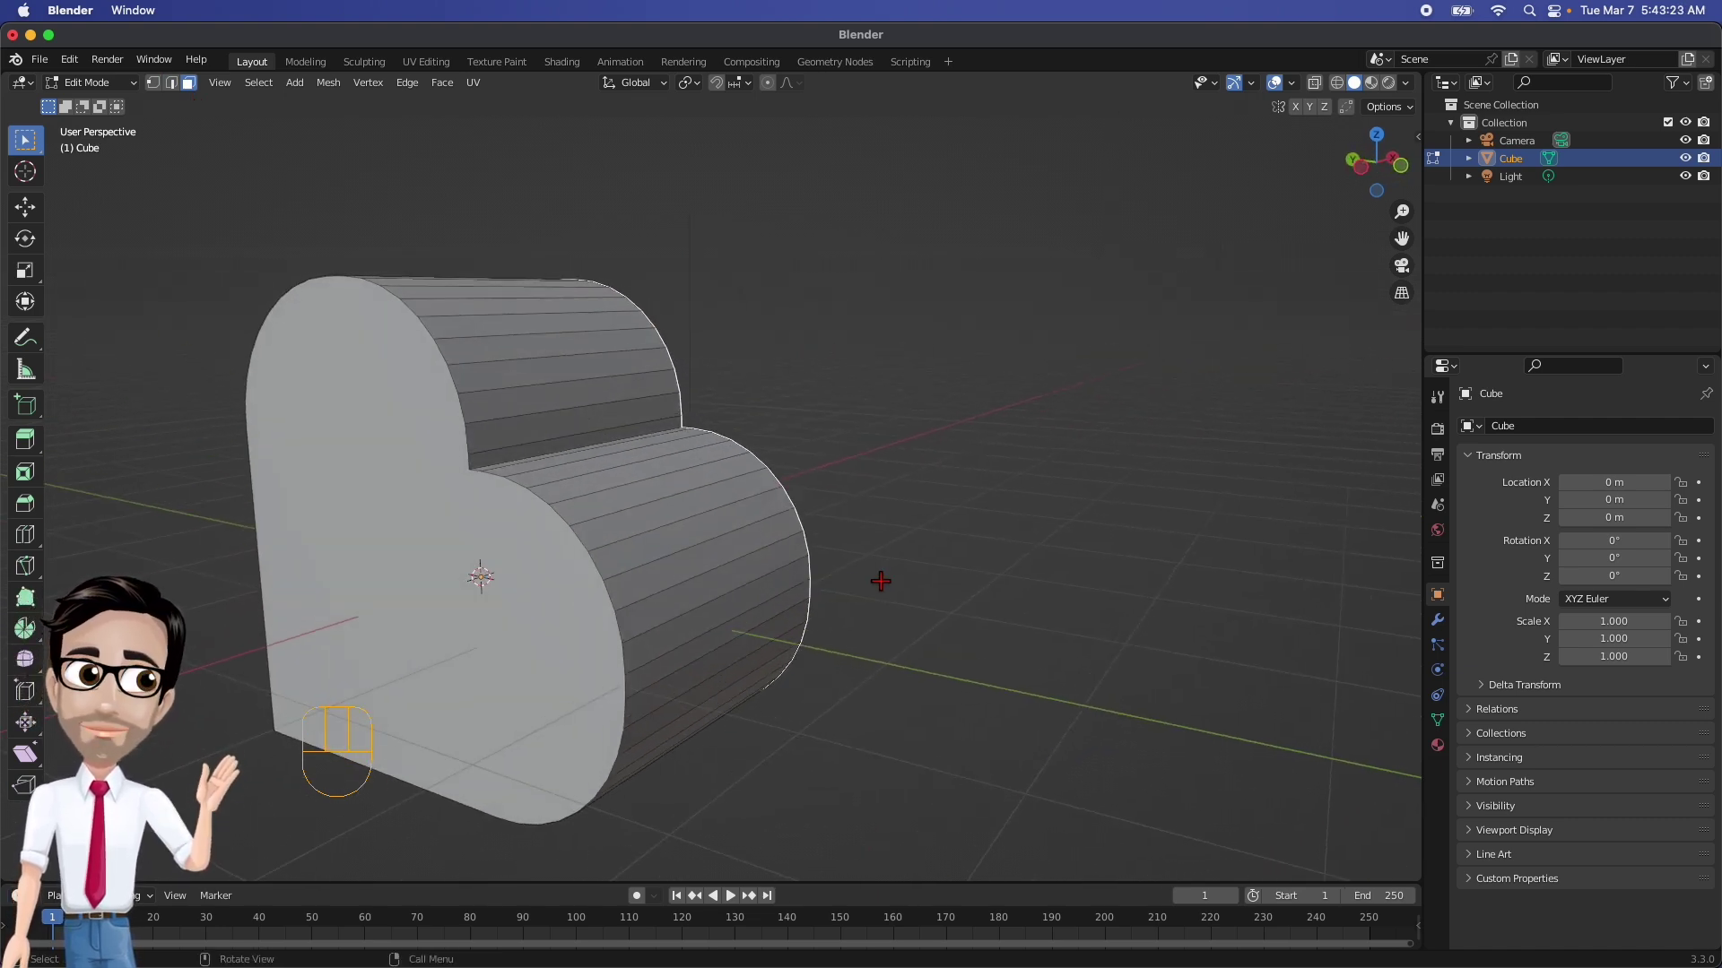
left_click(532, 602, "shift")
middle_click_drag(733, 607, 457, 604)
scroll(657, 645, "down", 4)
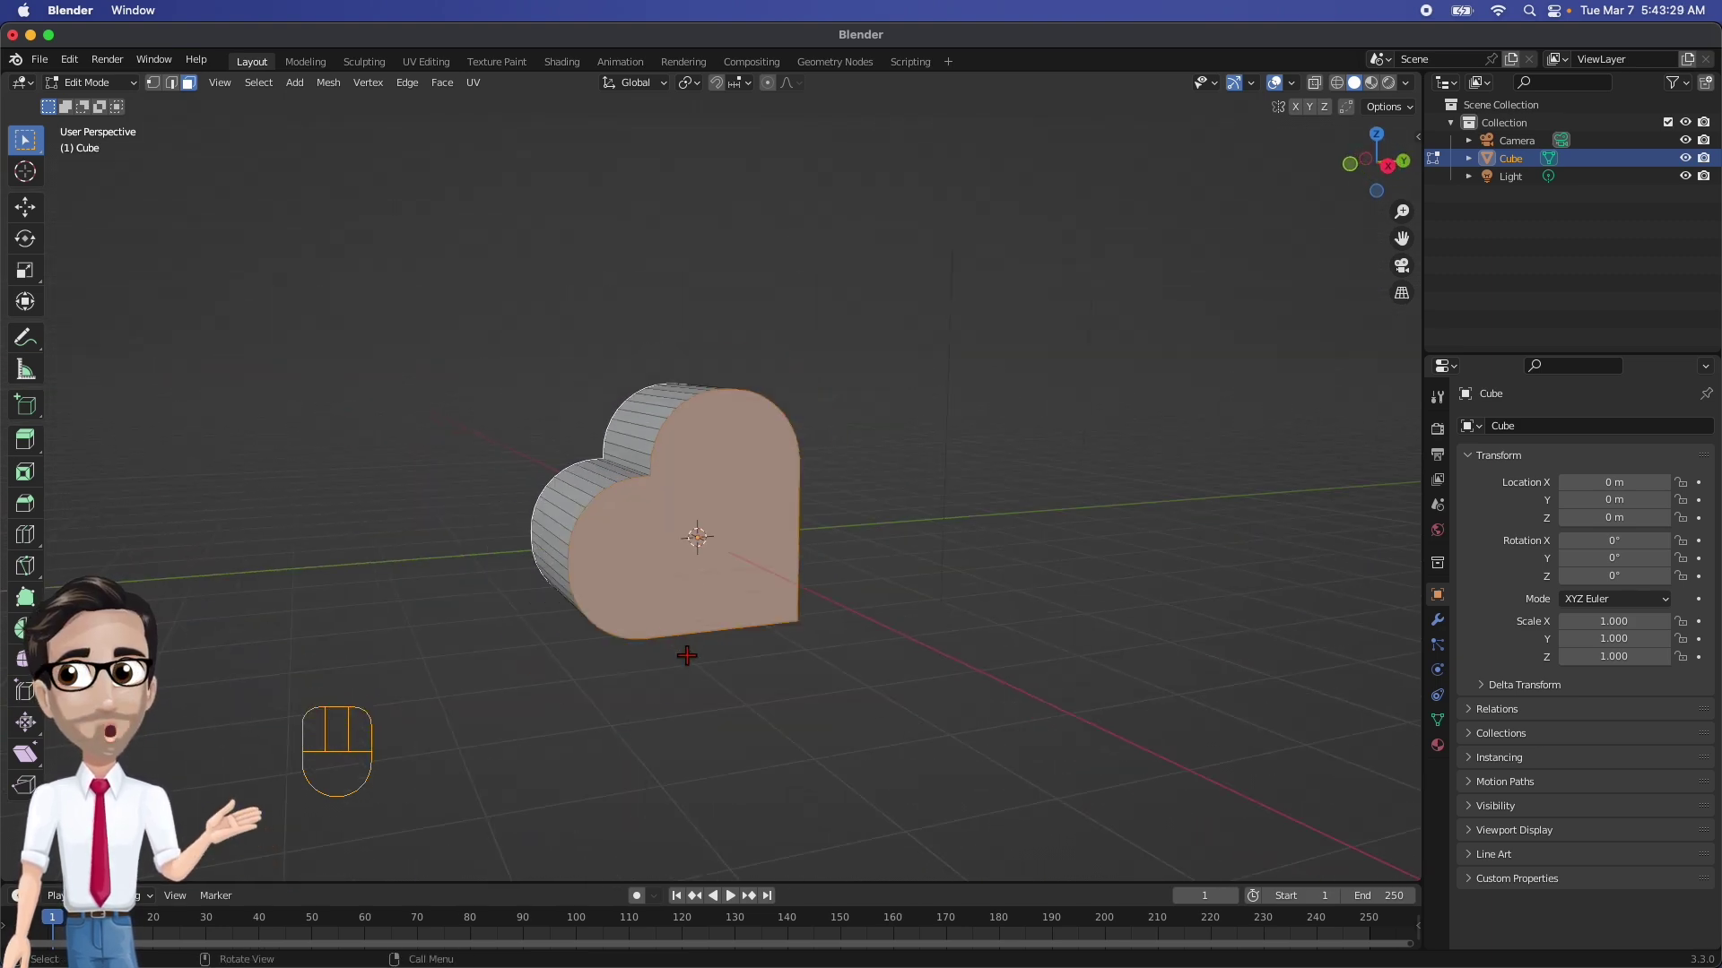
key("ctrl")
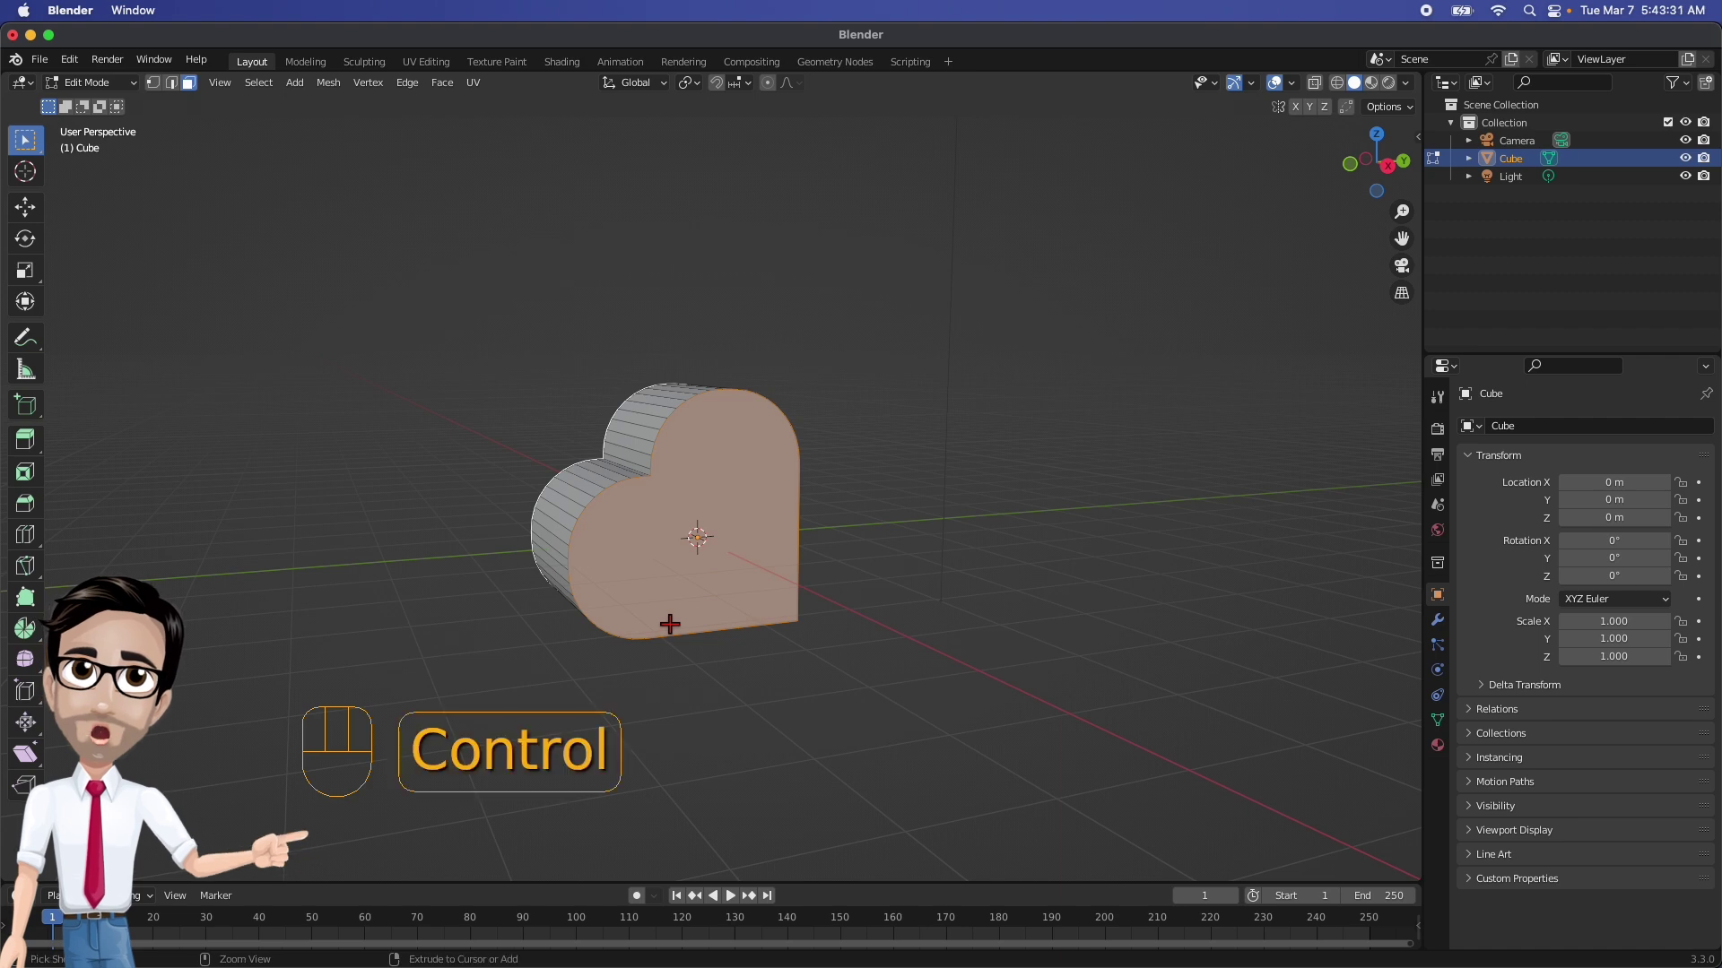
key("ctrl+b")
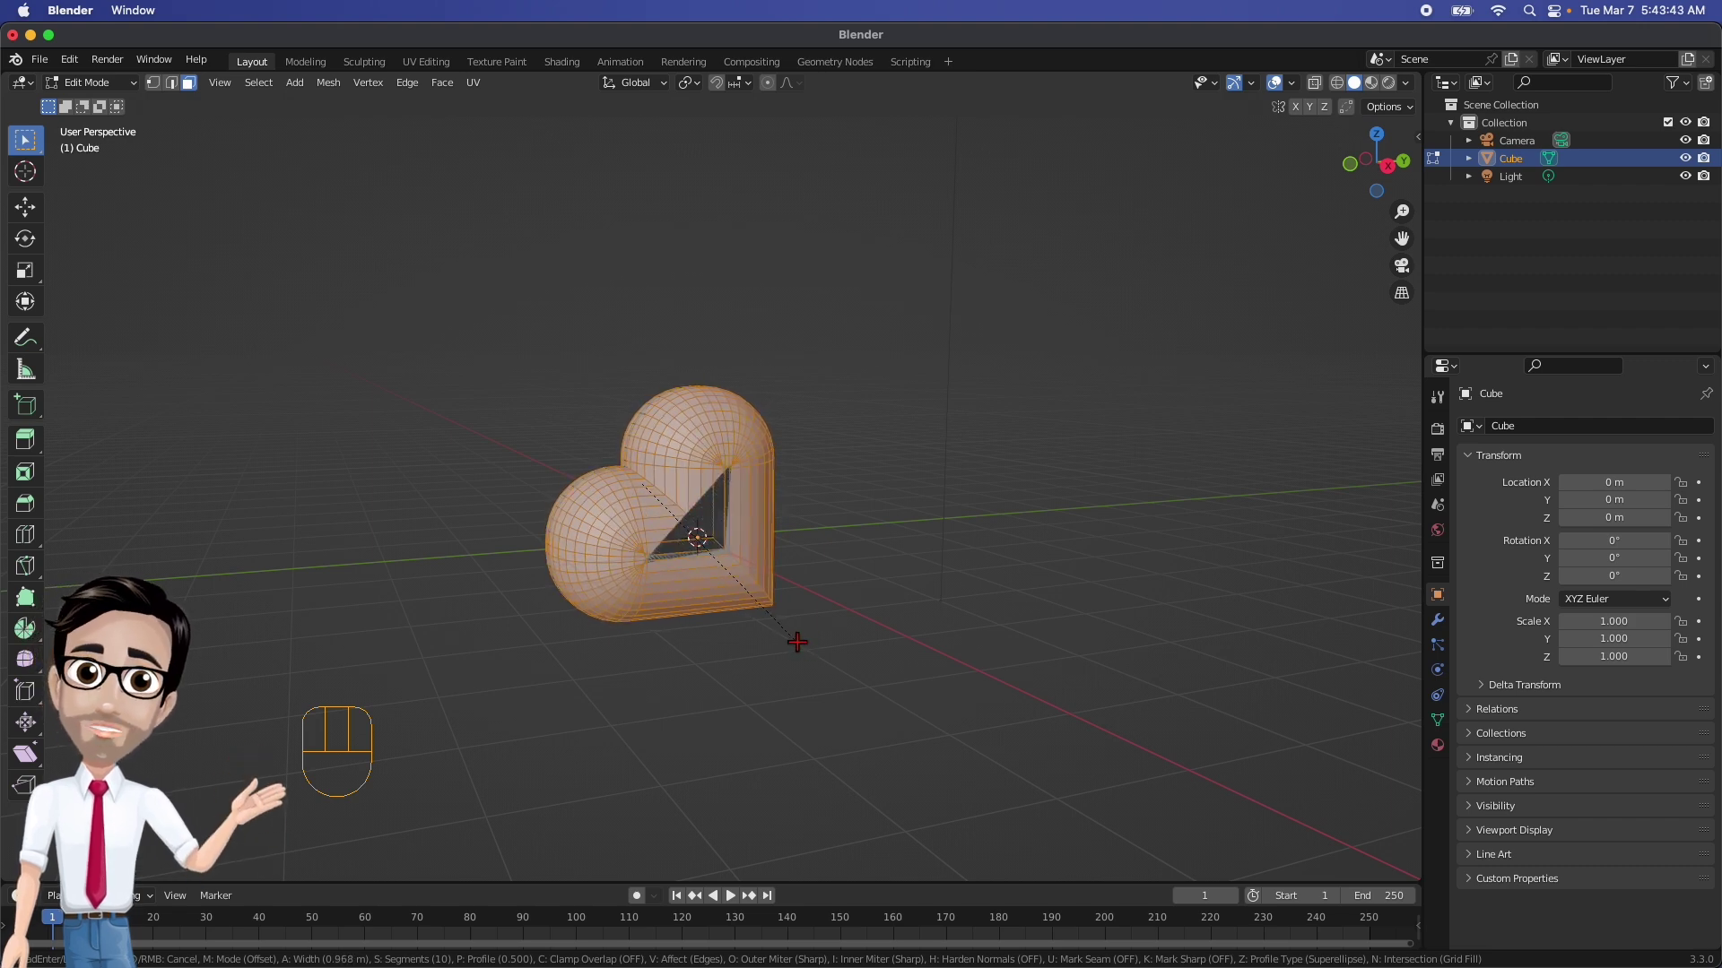
left_click(794, 640)
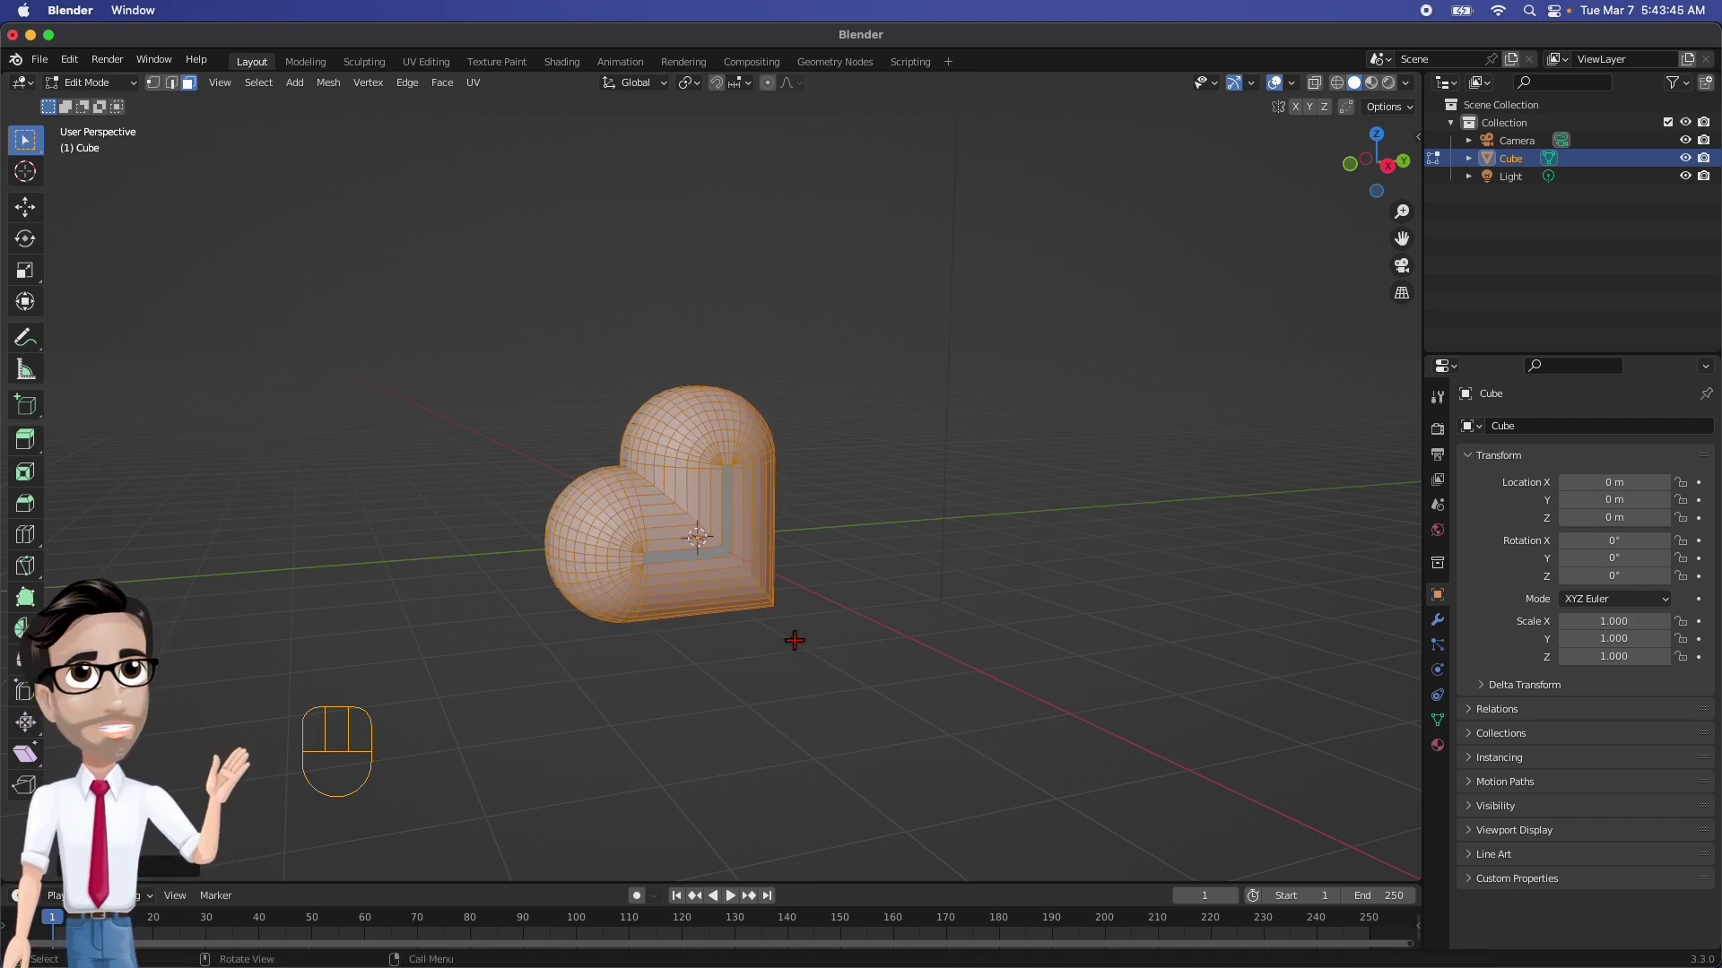
Show the rounded heart in wireframe shading without X-ray and clear the selection
middle_click_drag(848, 595, 611, 619)
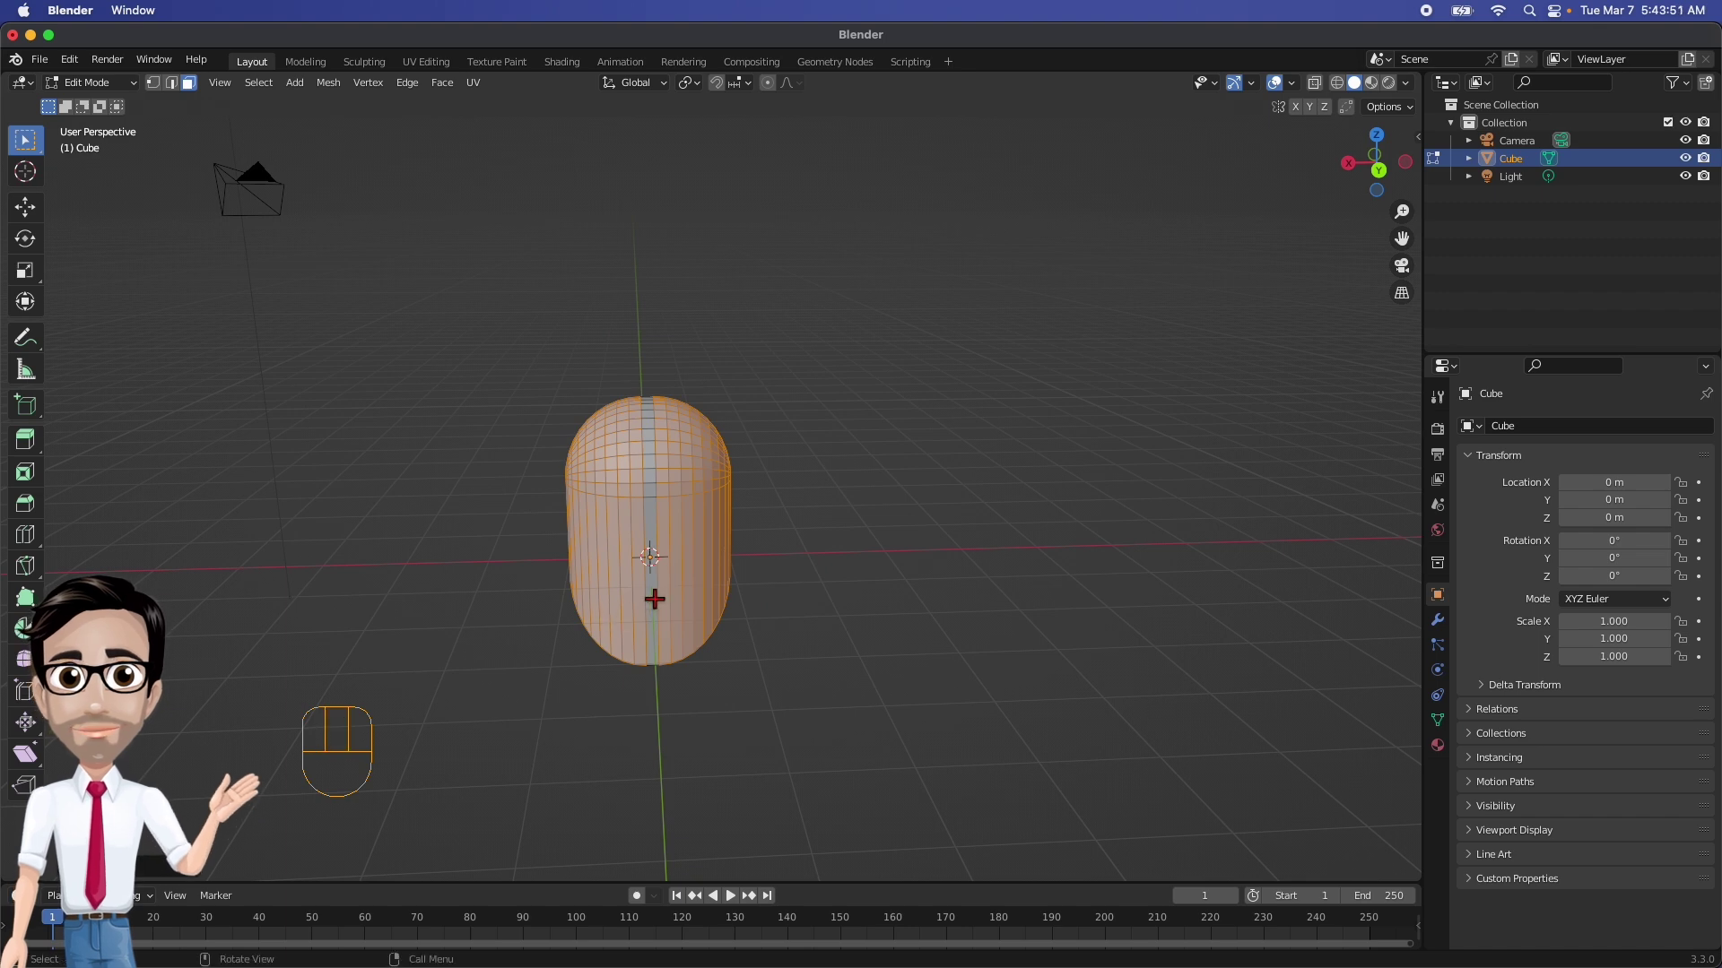
left_click(1316, 83)
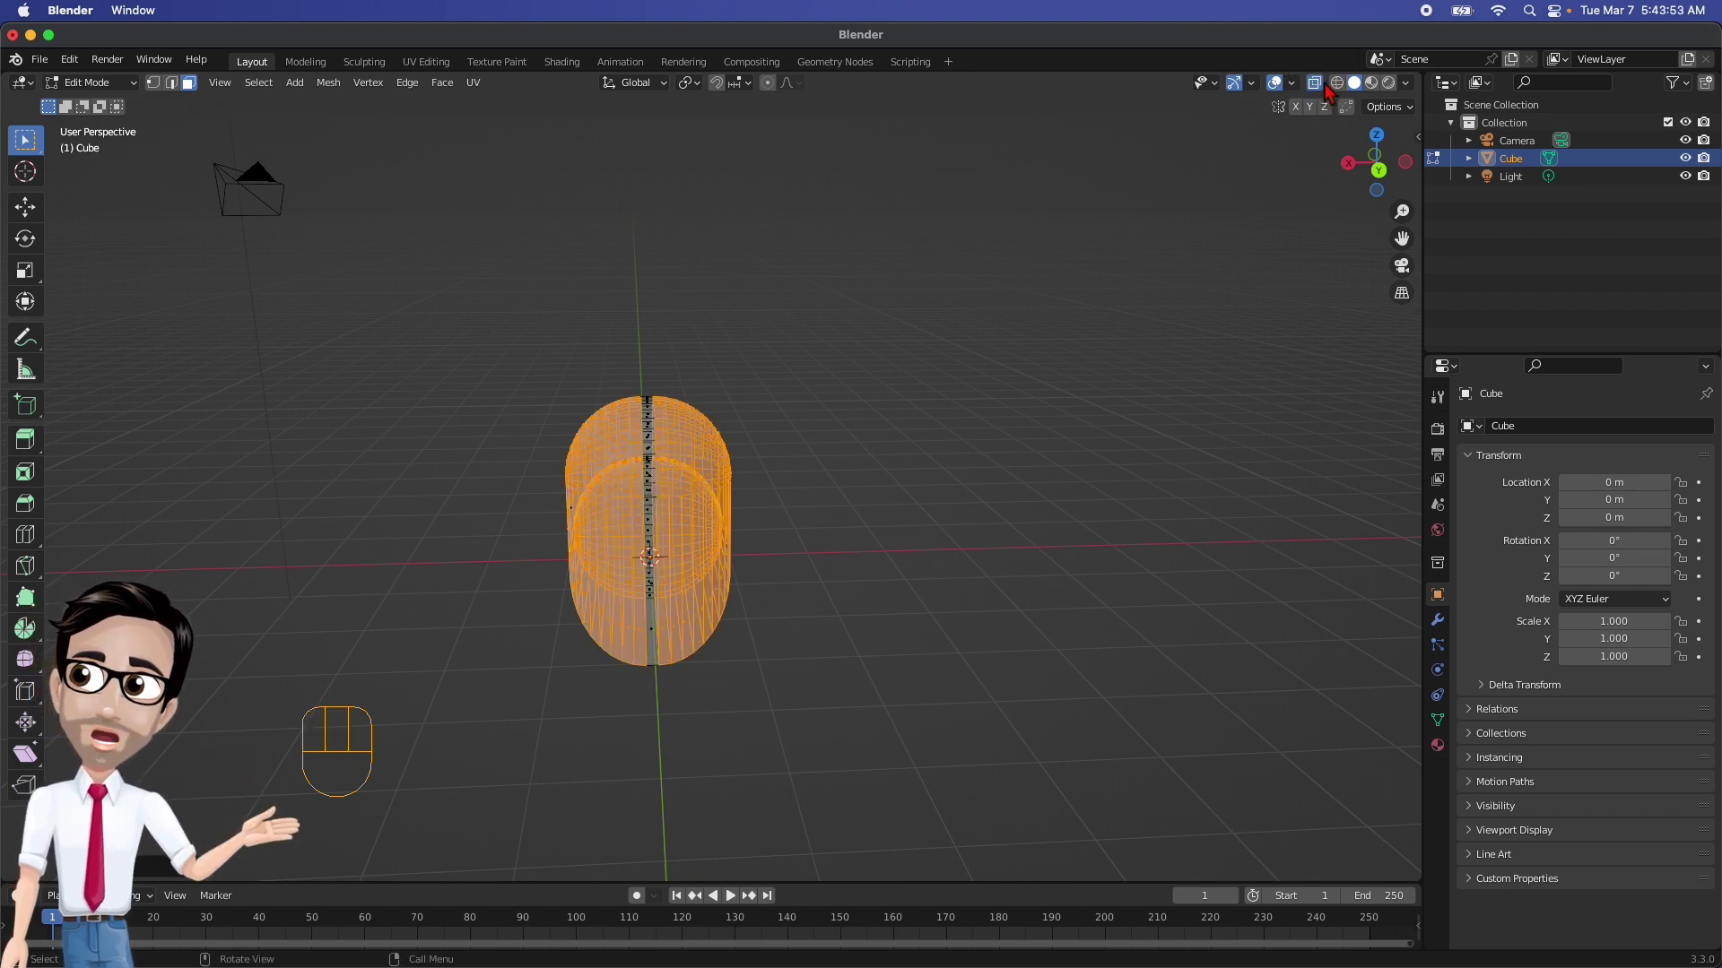
left_click(1315, 84)
key("alt+a")
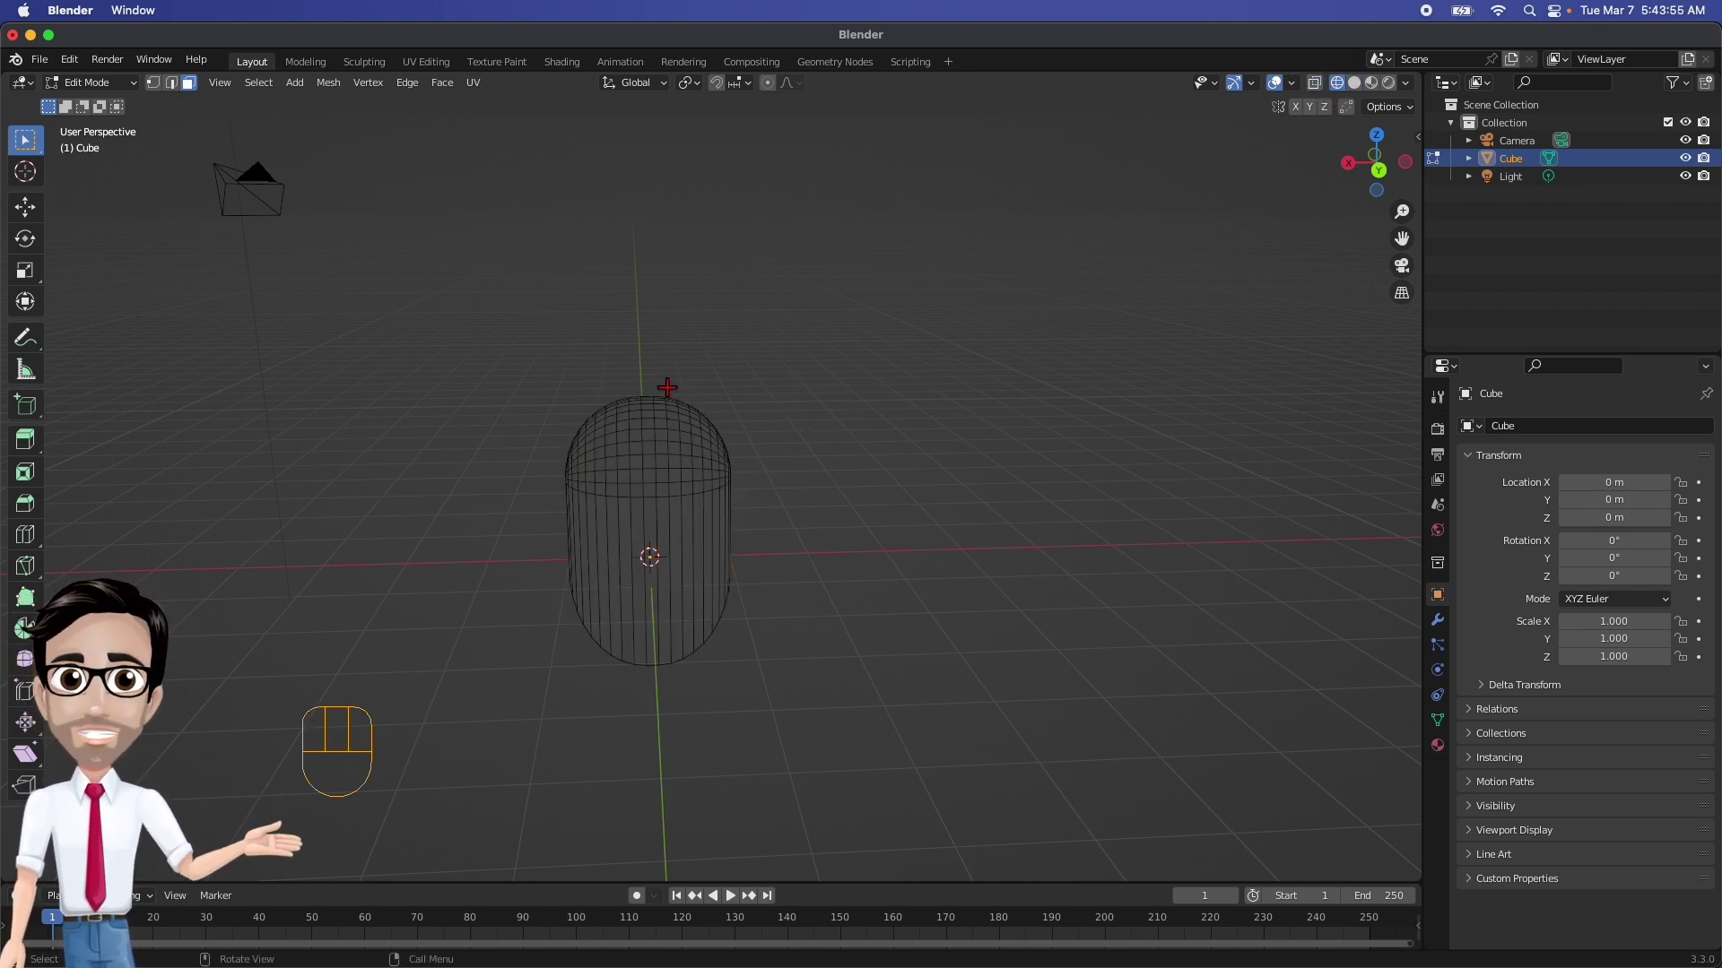
Try to move one vertical half of the heart along the X axis in the back view
left_click_drag(652, 380, 755, 700)
left_click(824, 649)
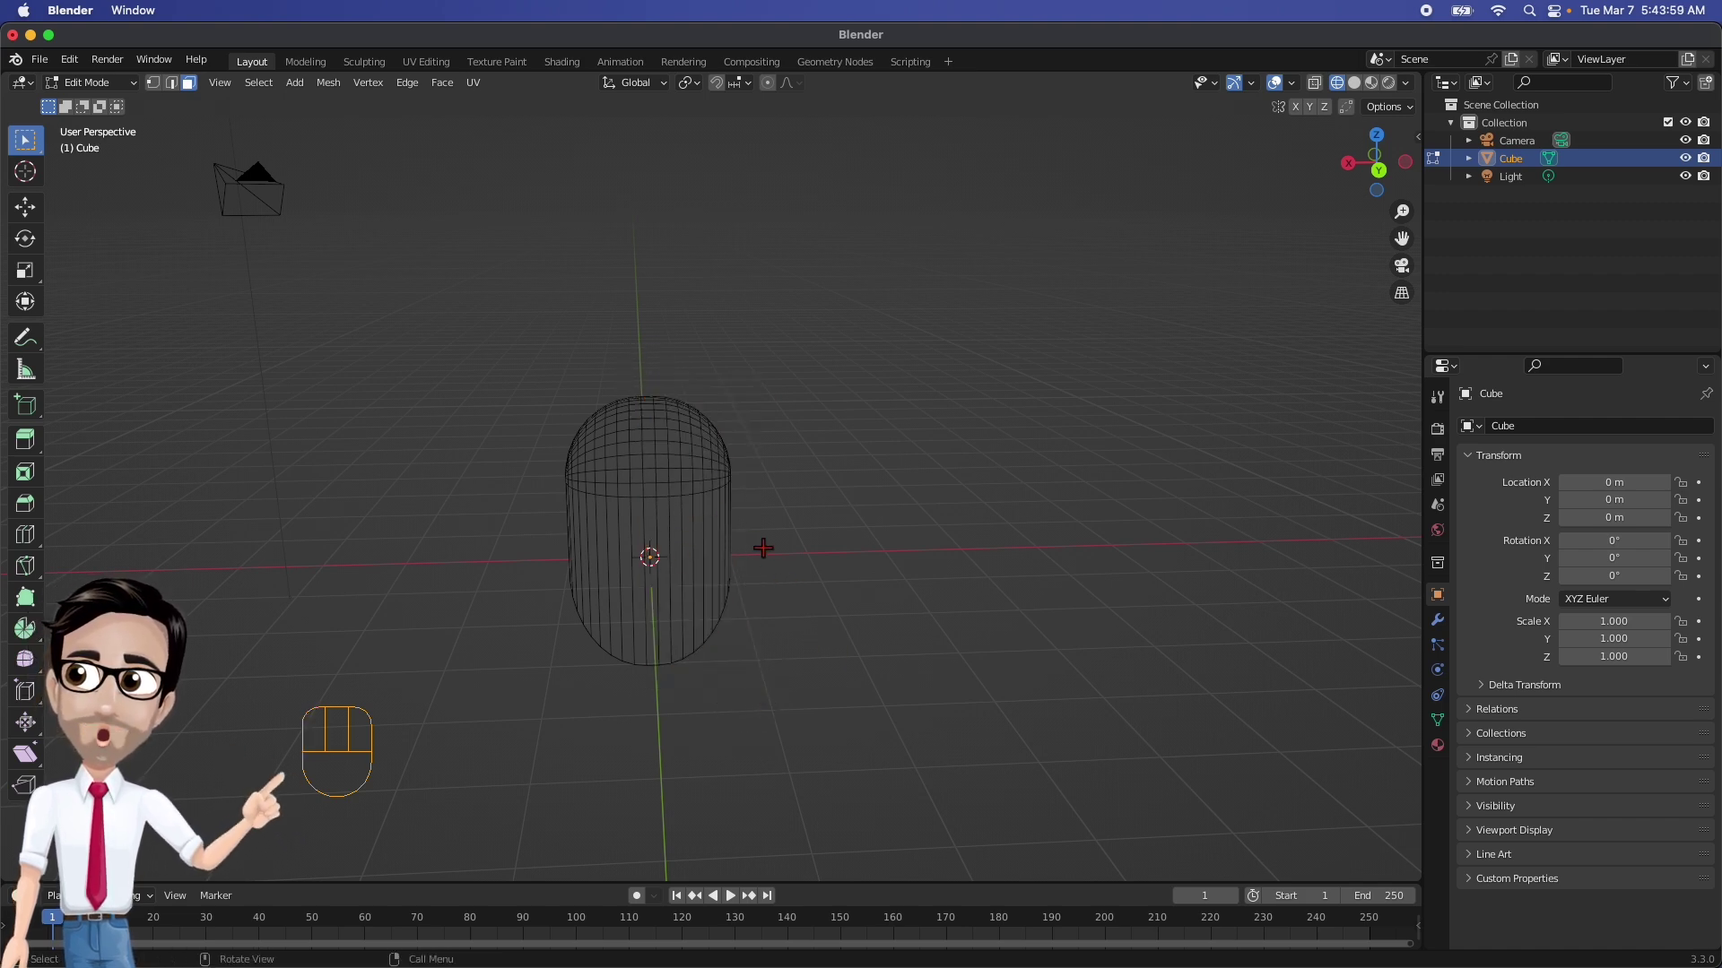
left_click(1379, 172)
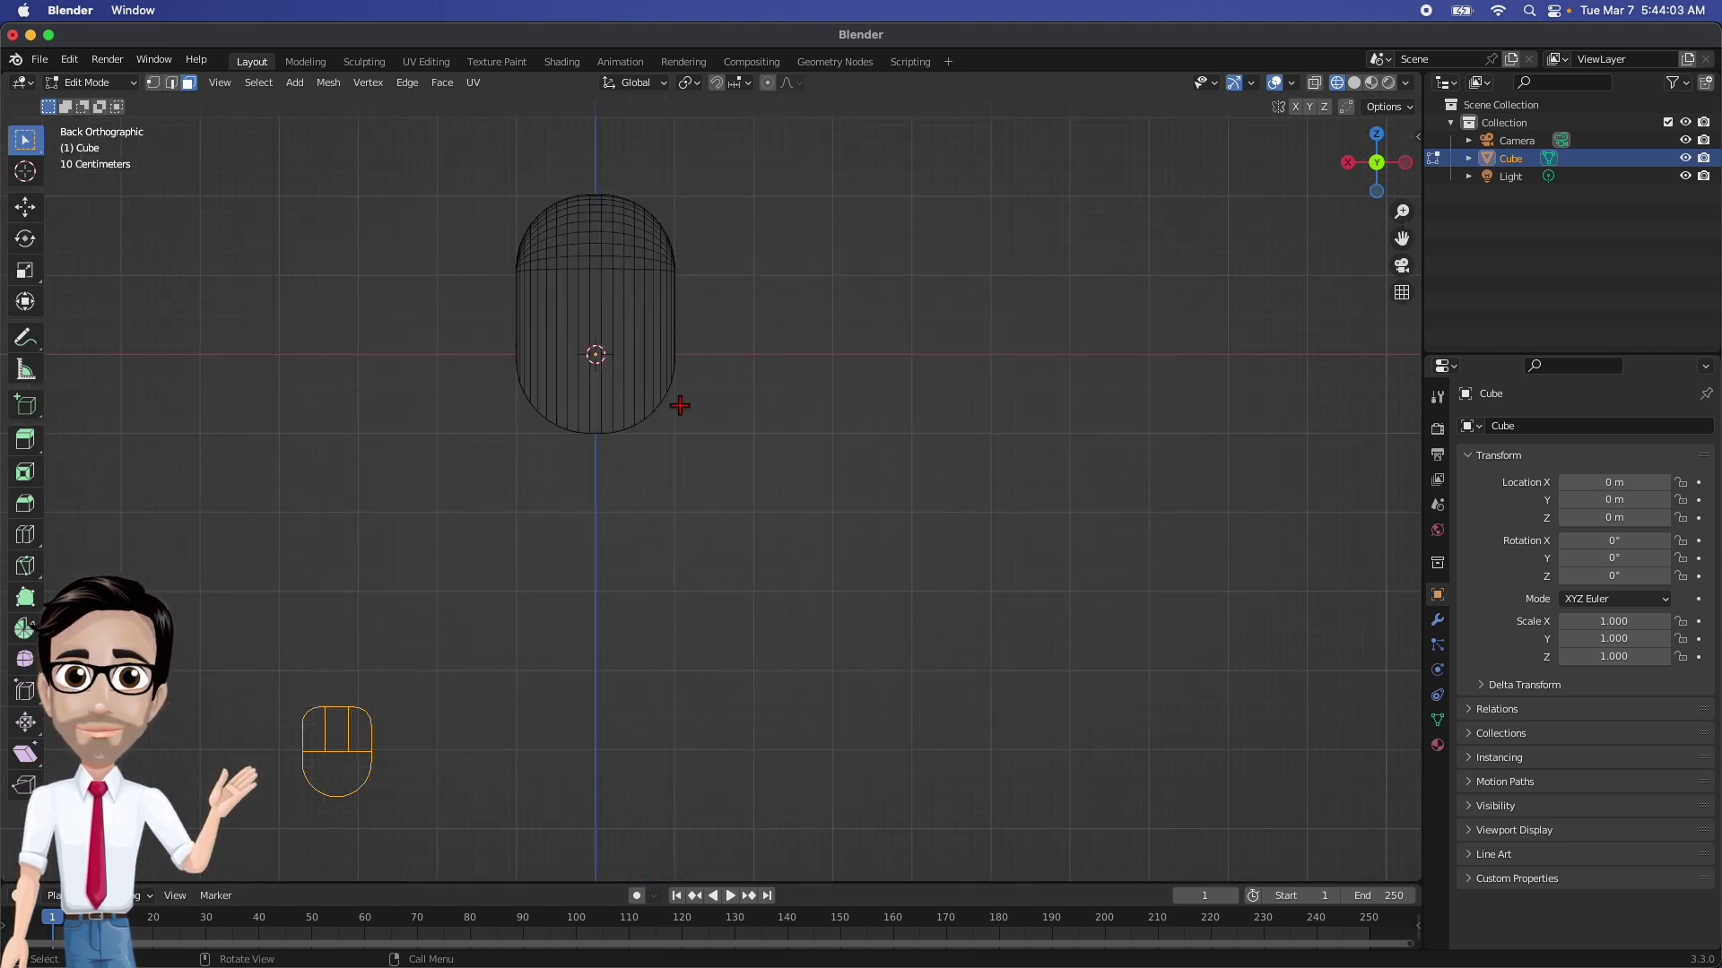
middle_click_drag(596, 320, 699, 469, "shift")
scroll(701, 475, "up", 2)
left_click_drag(631, 294, 809, 684)
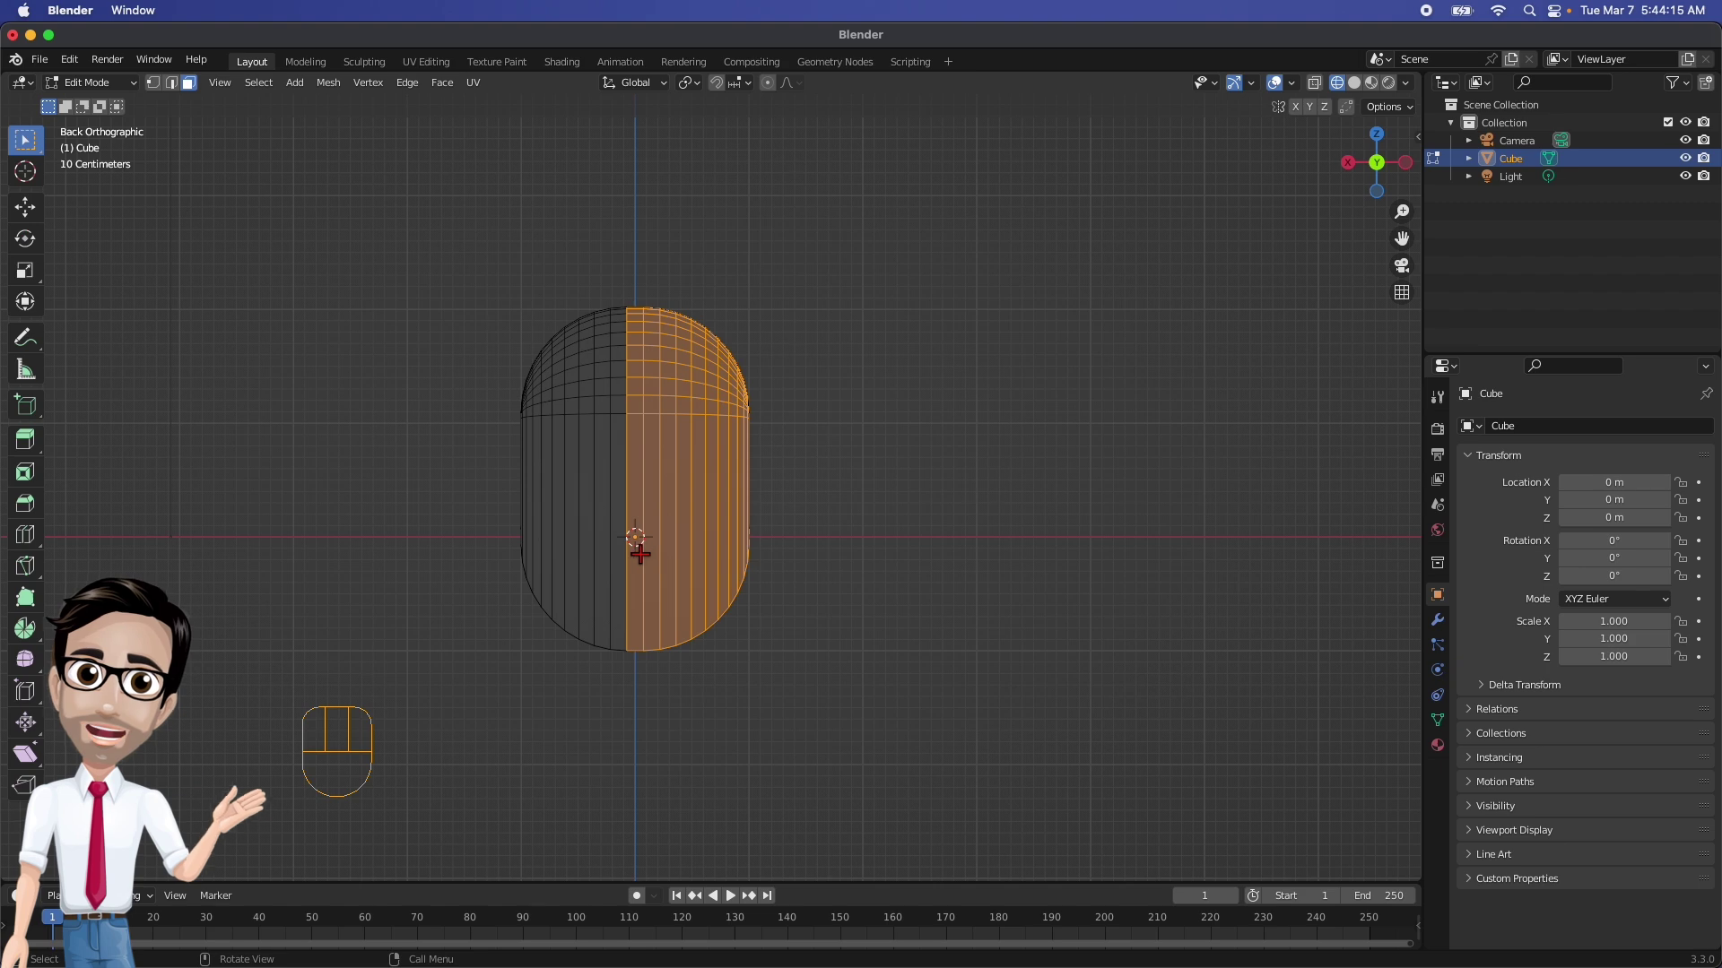
key("g")
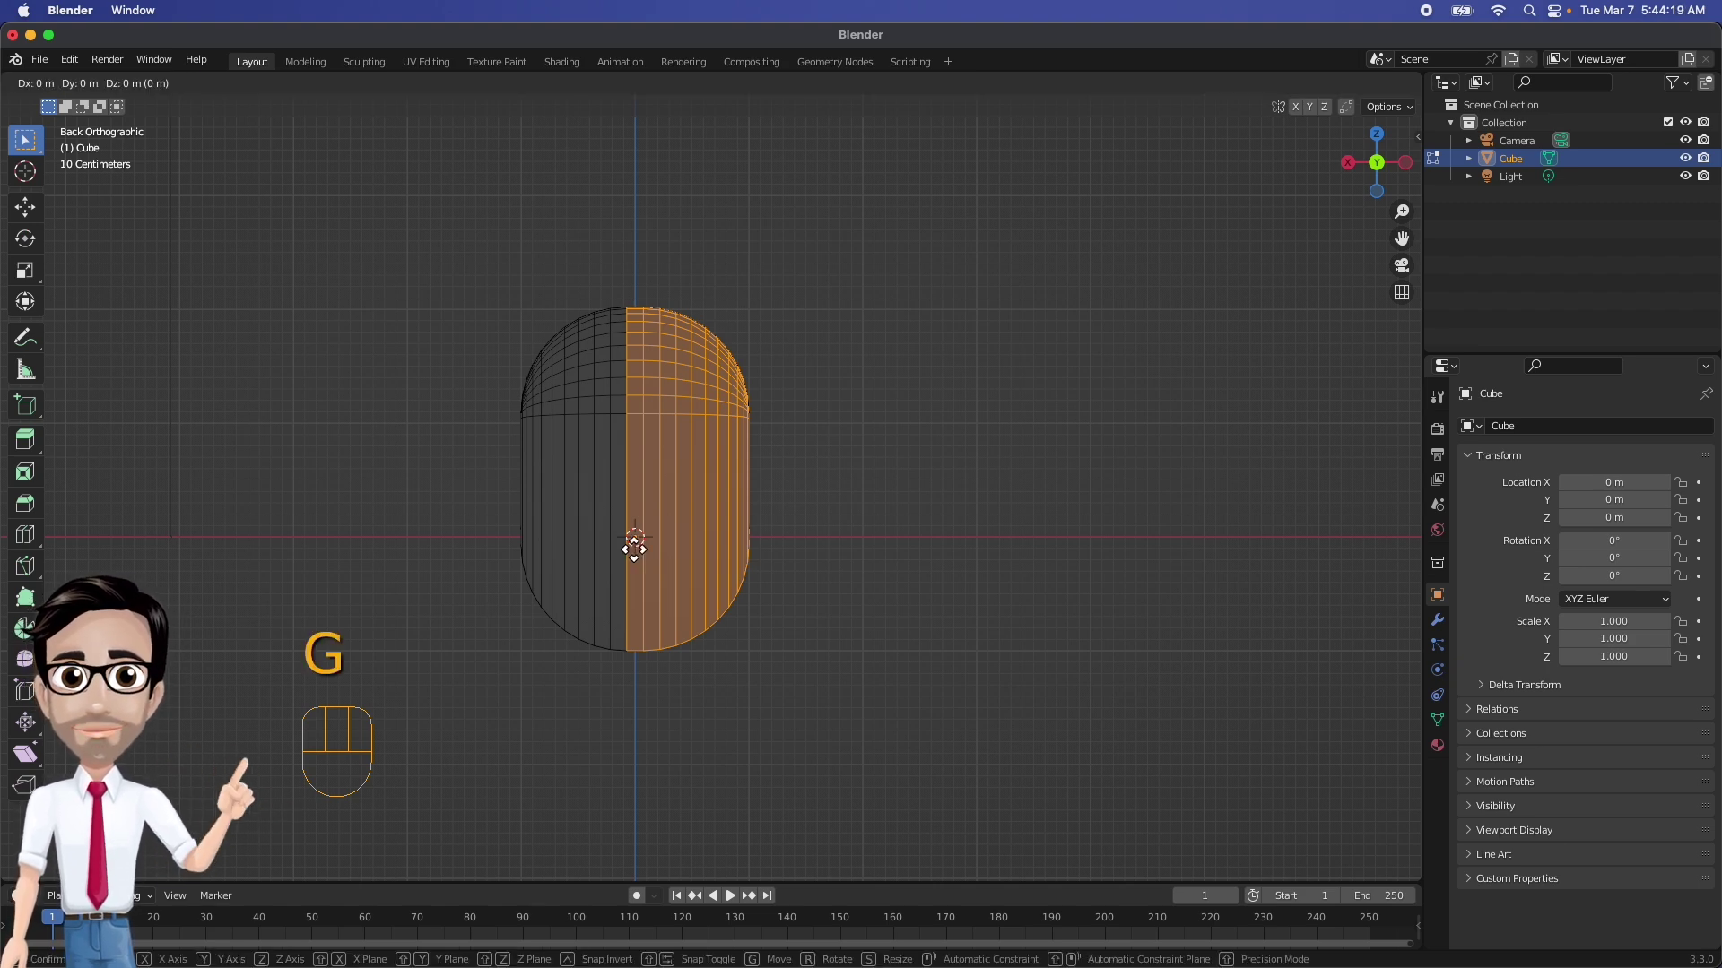
key("x")
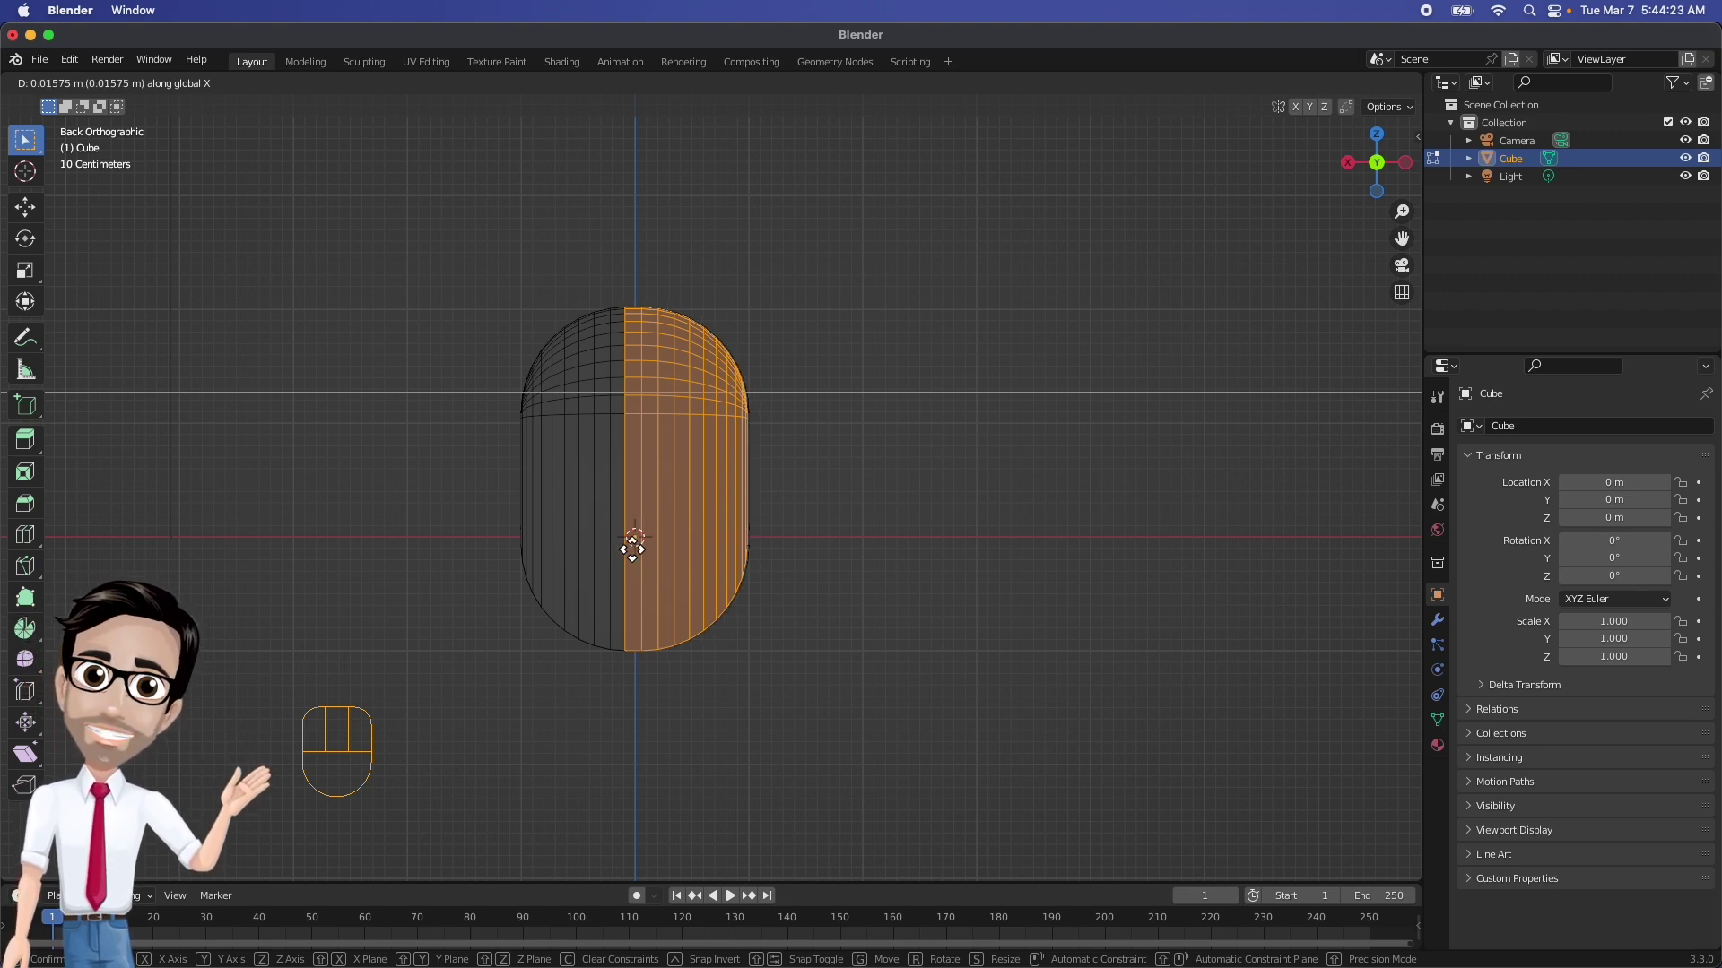
right_click(705, 561)
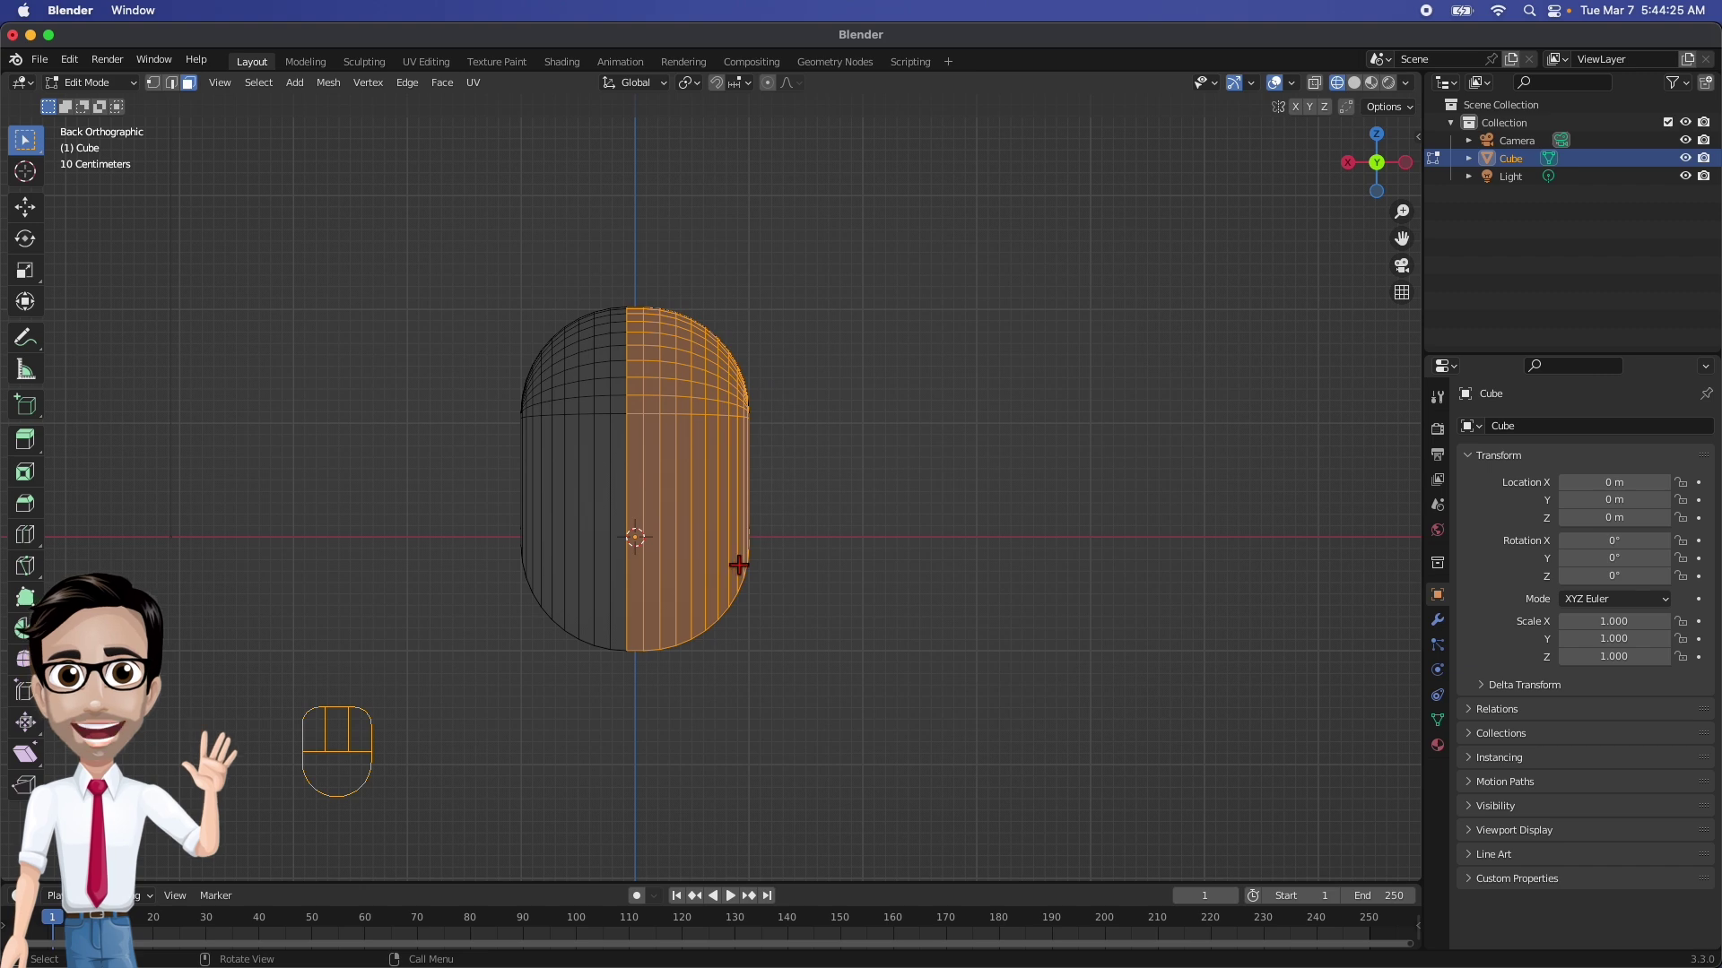
right_click_drag(770, 558, 903, 541)
left_click(903, 540)
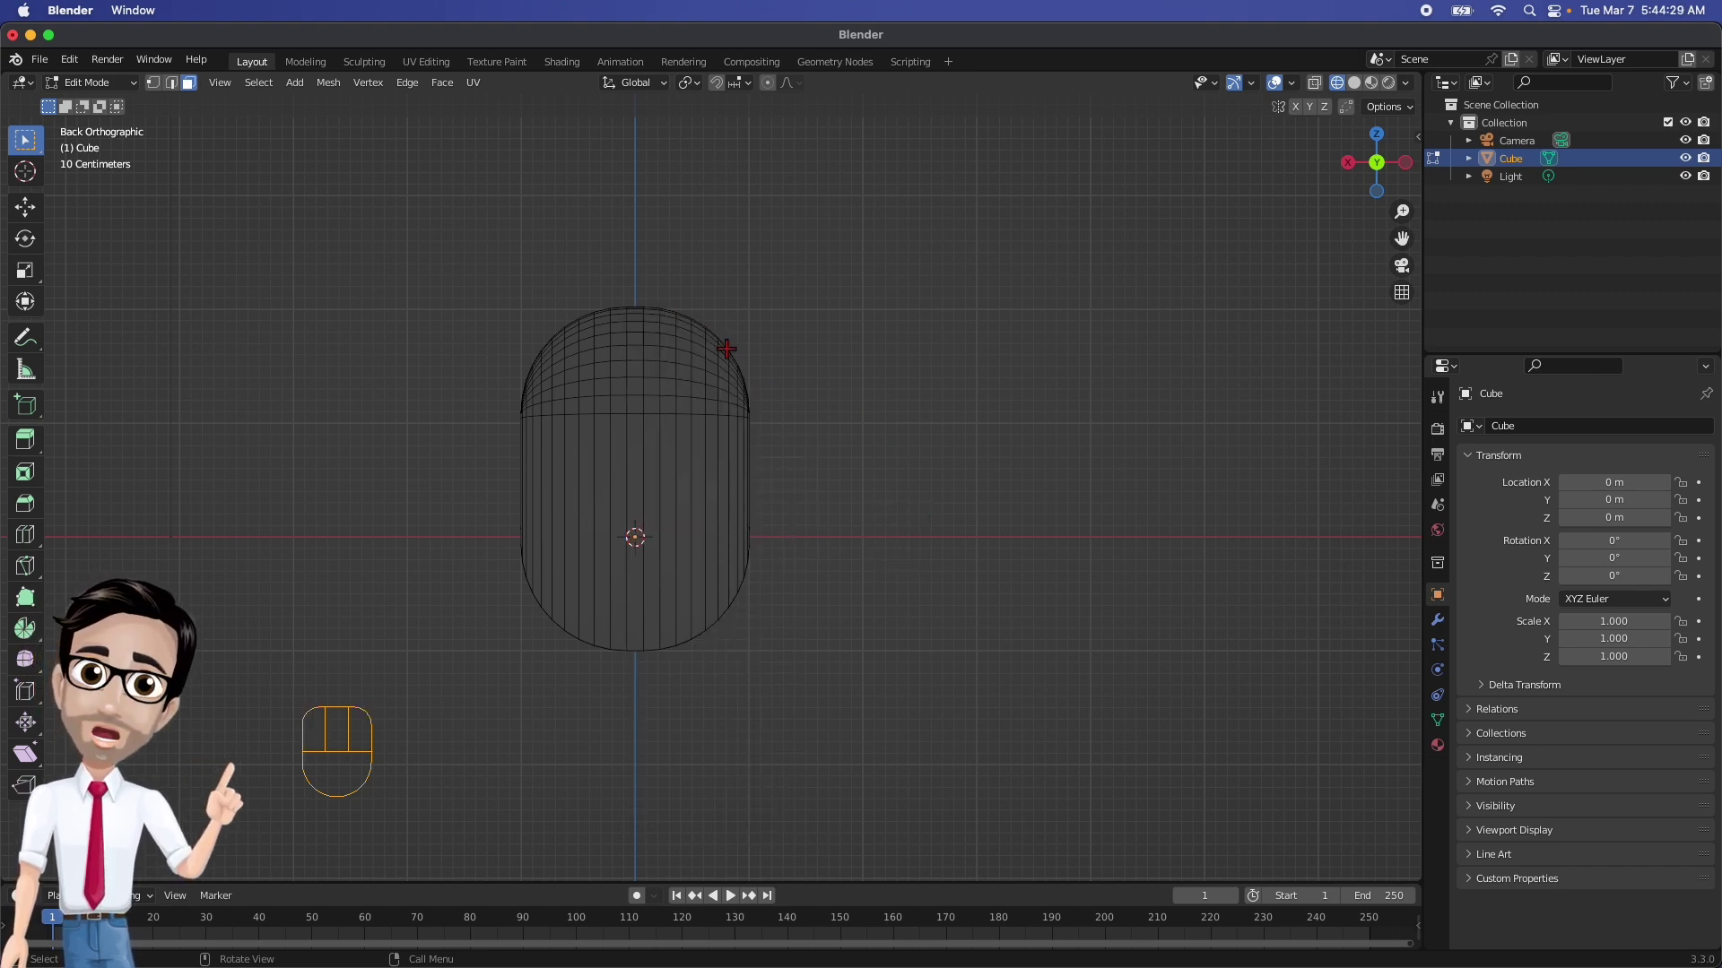
left_click_drag(638, 298, 780, 675)
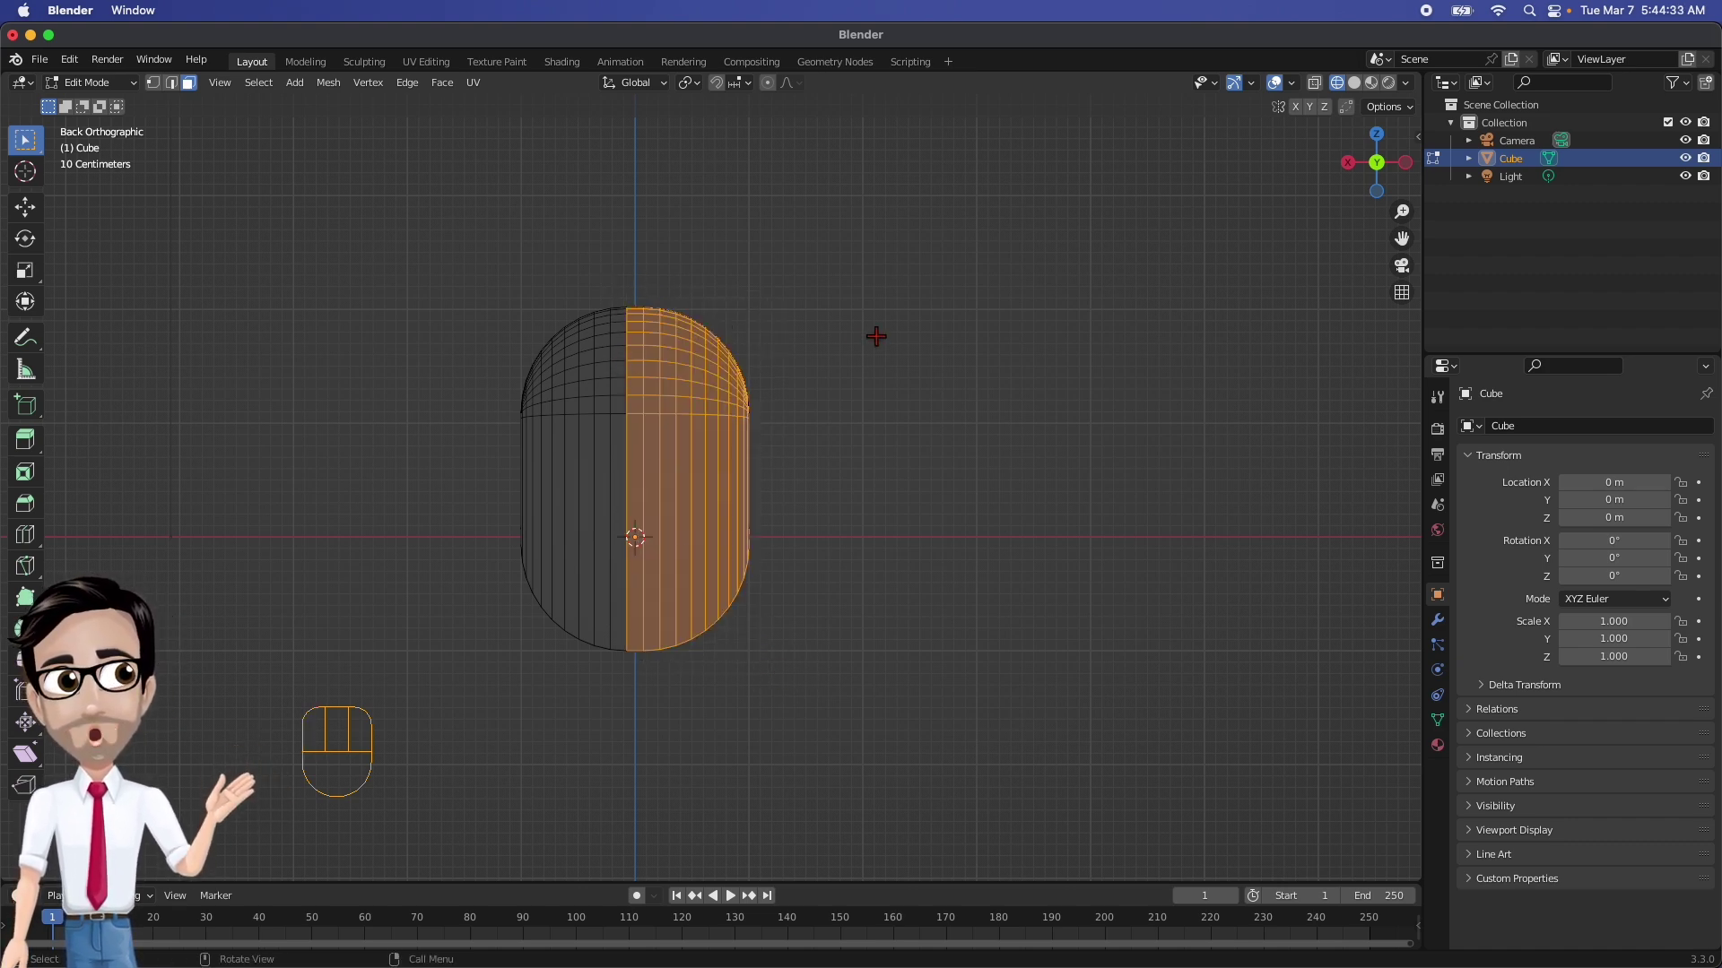
left_click(876, 336)
left_click_drag(636, 298, 811, 664)
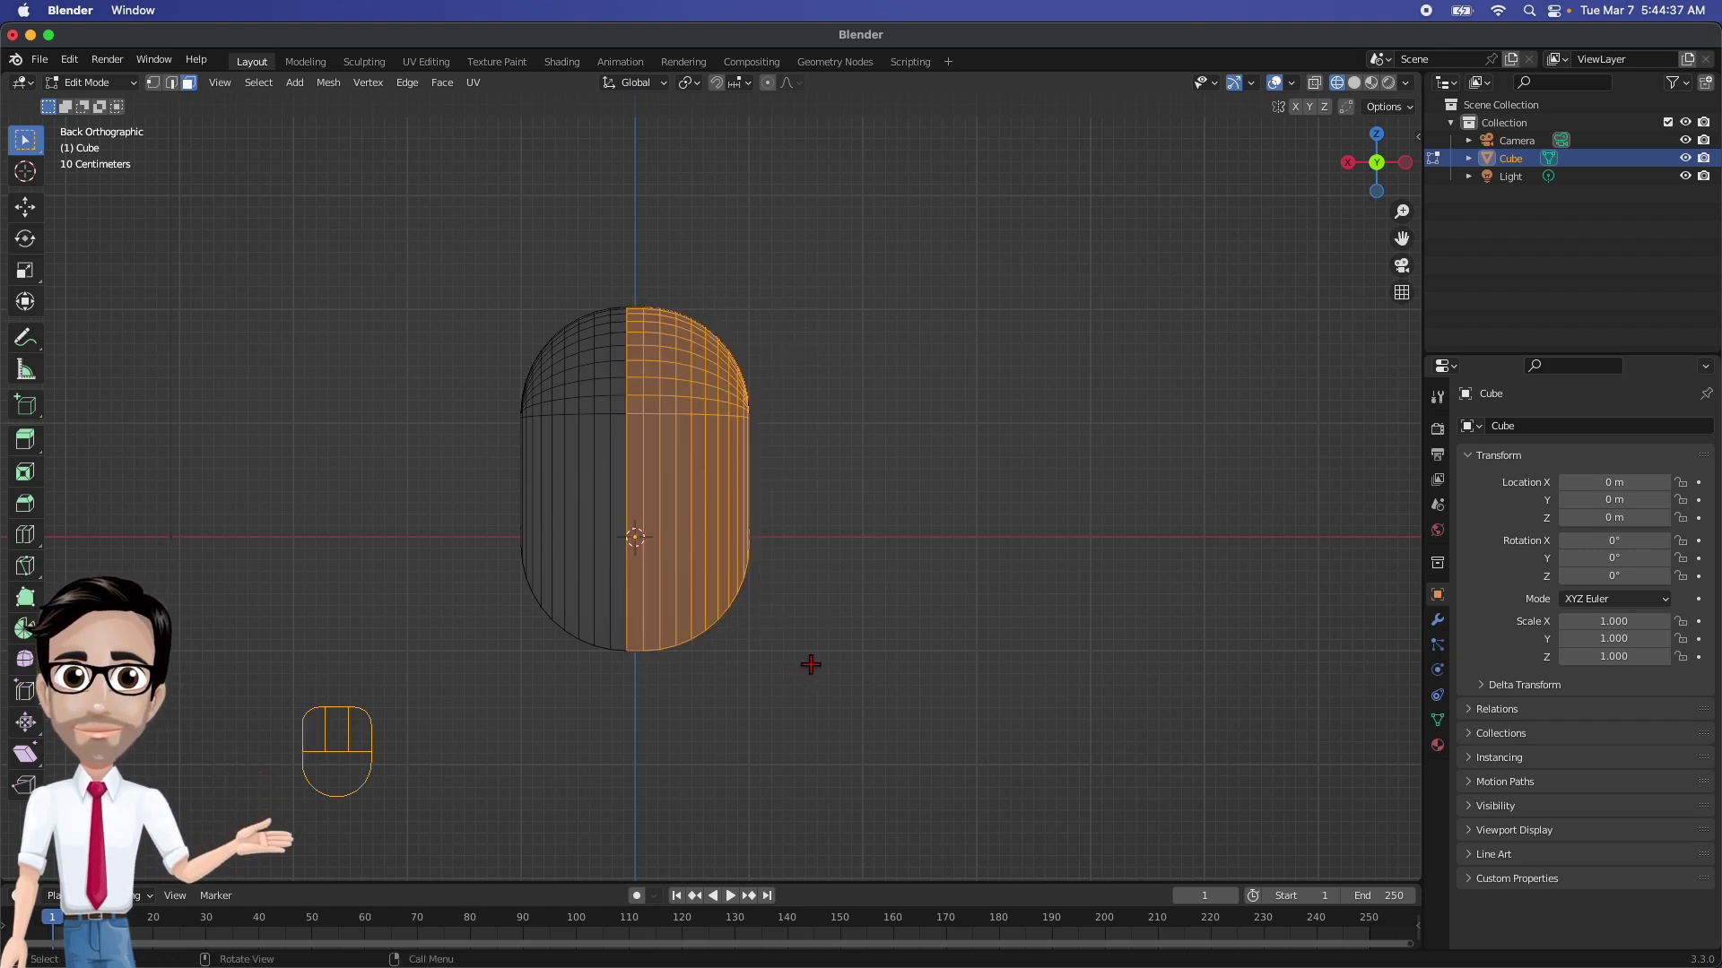
left_click(816, 571)
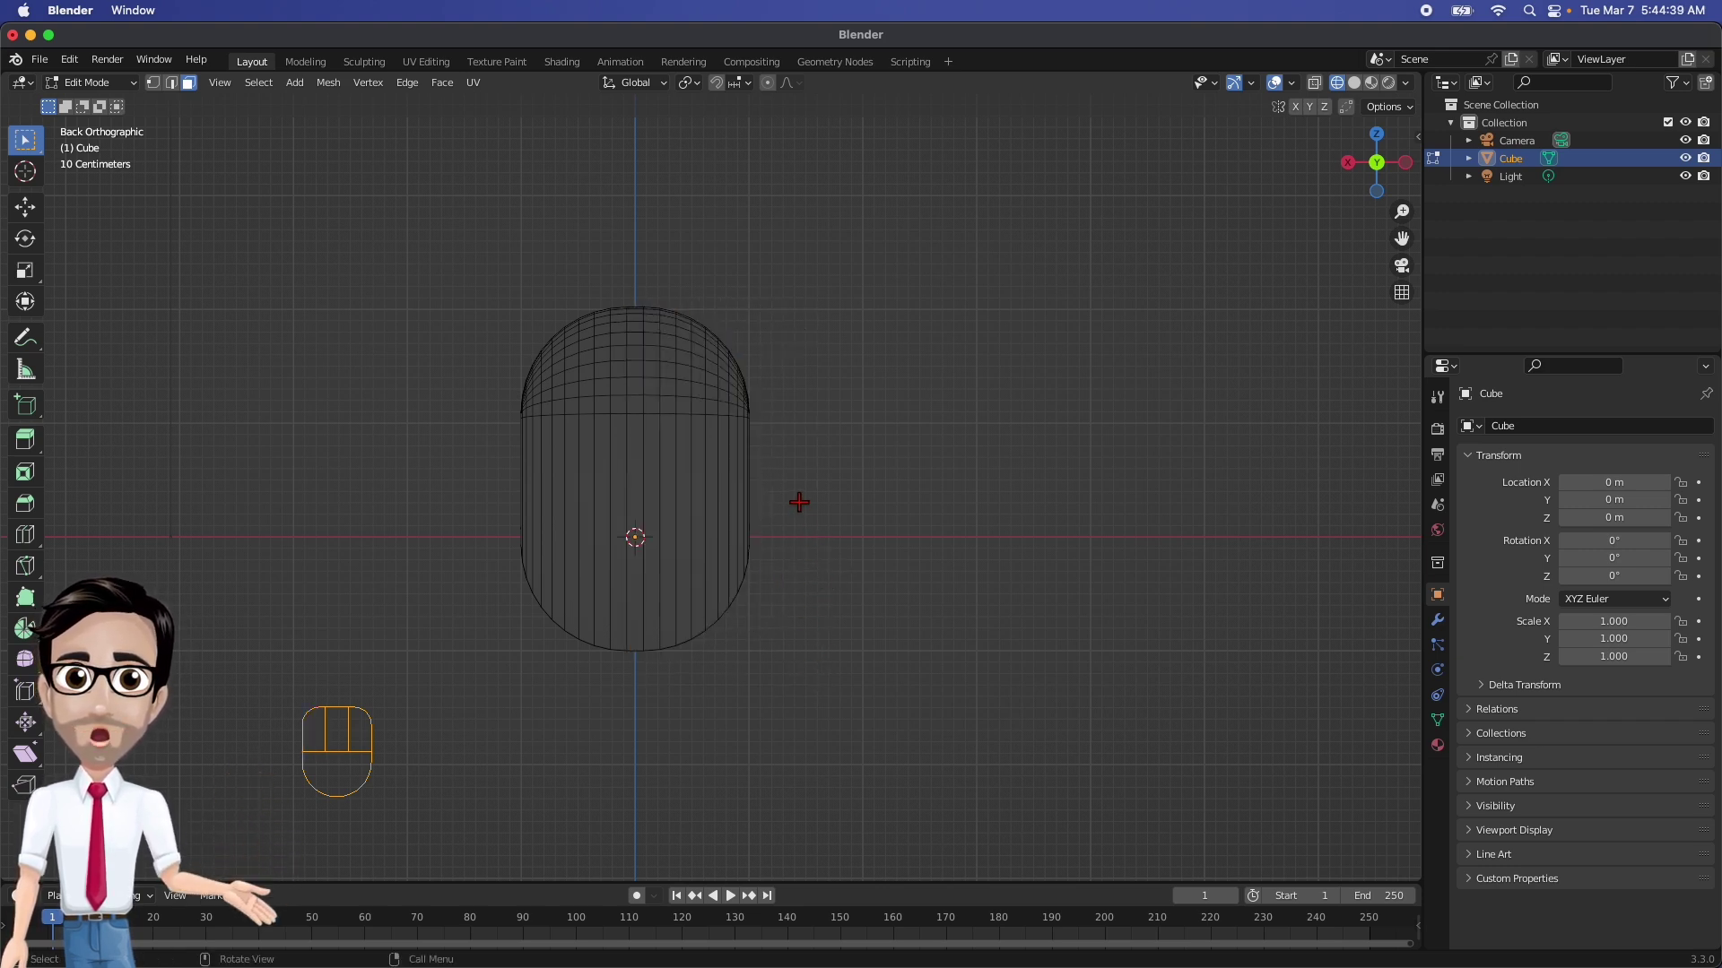
Select one vertical half of the heart in the back view without X-ray, move it freely, and clear the selection
left_click_drag(640, 293, 807, 672)
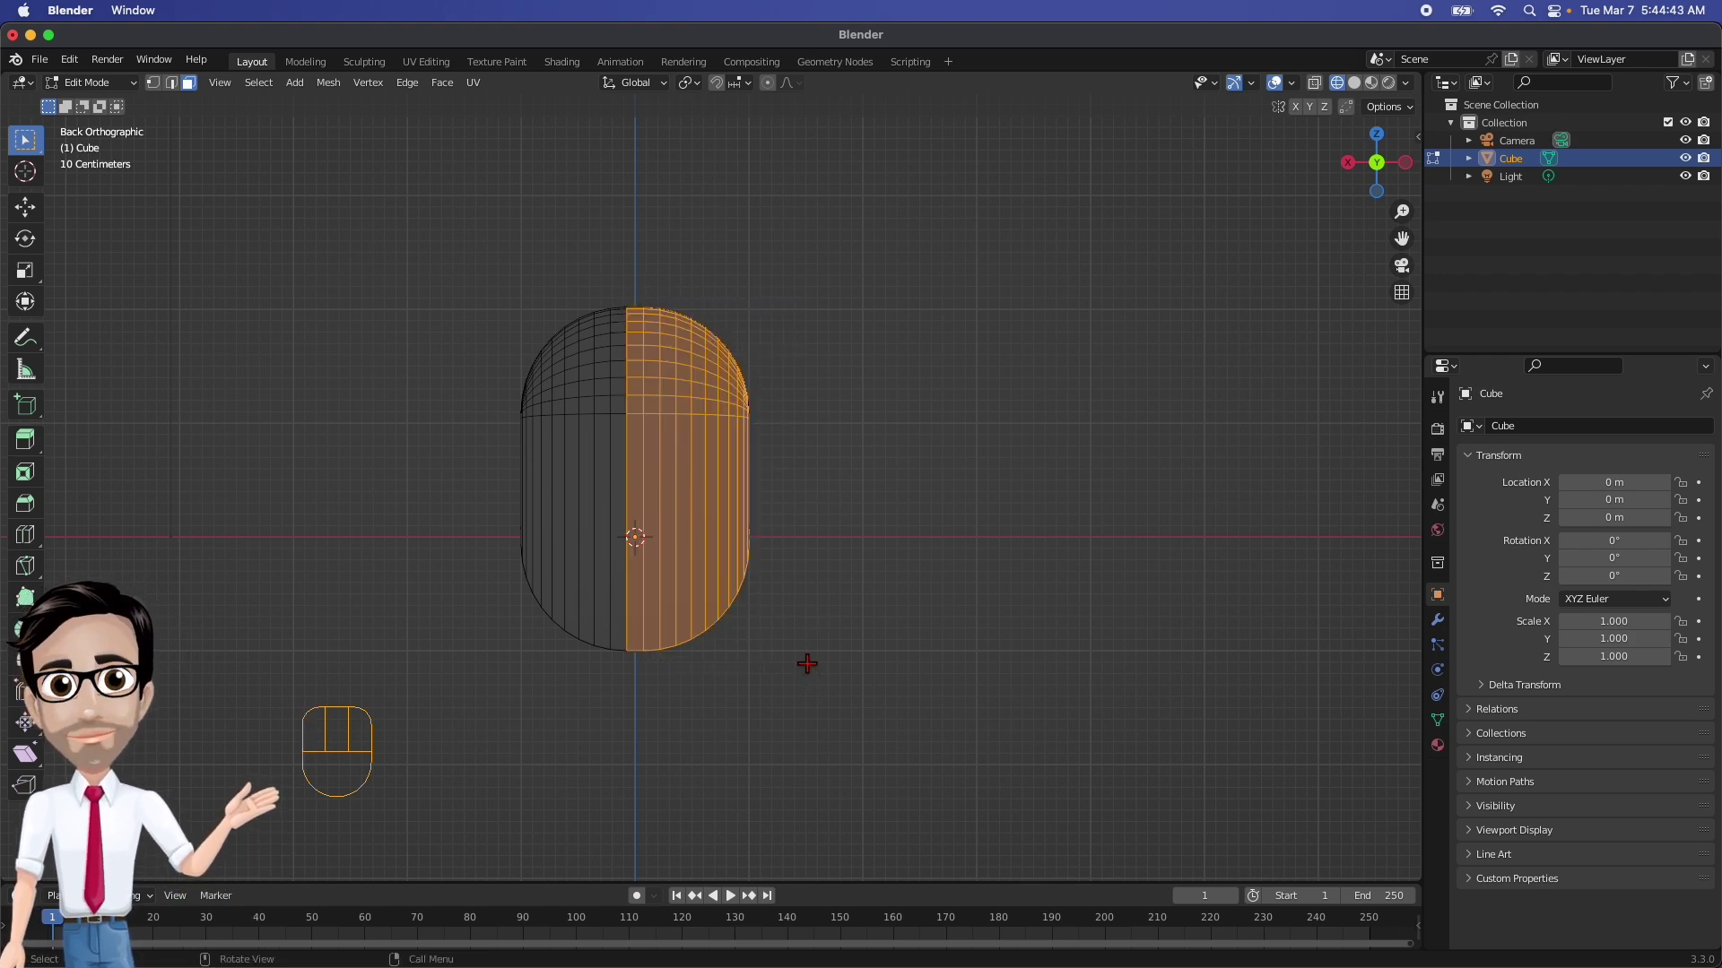
key("g")
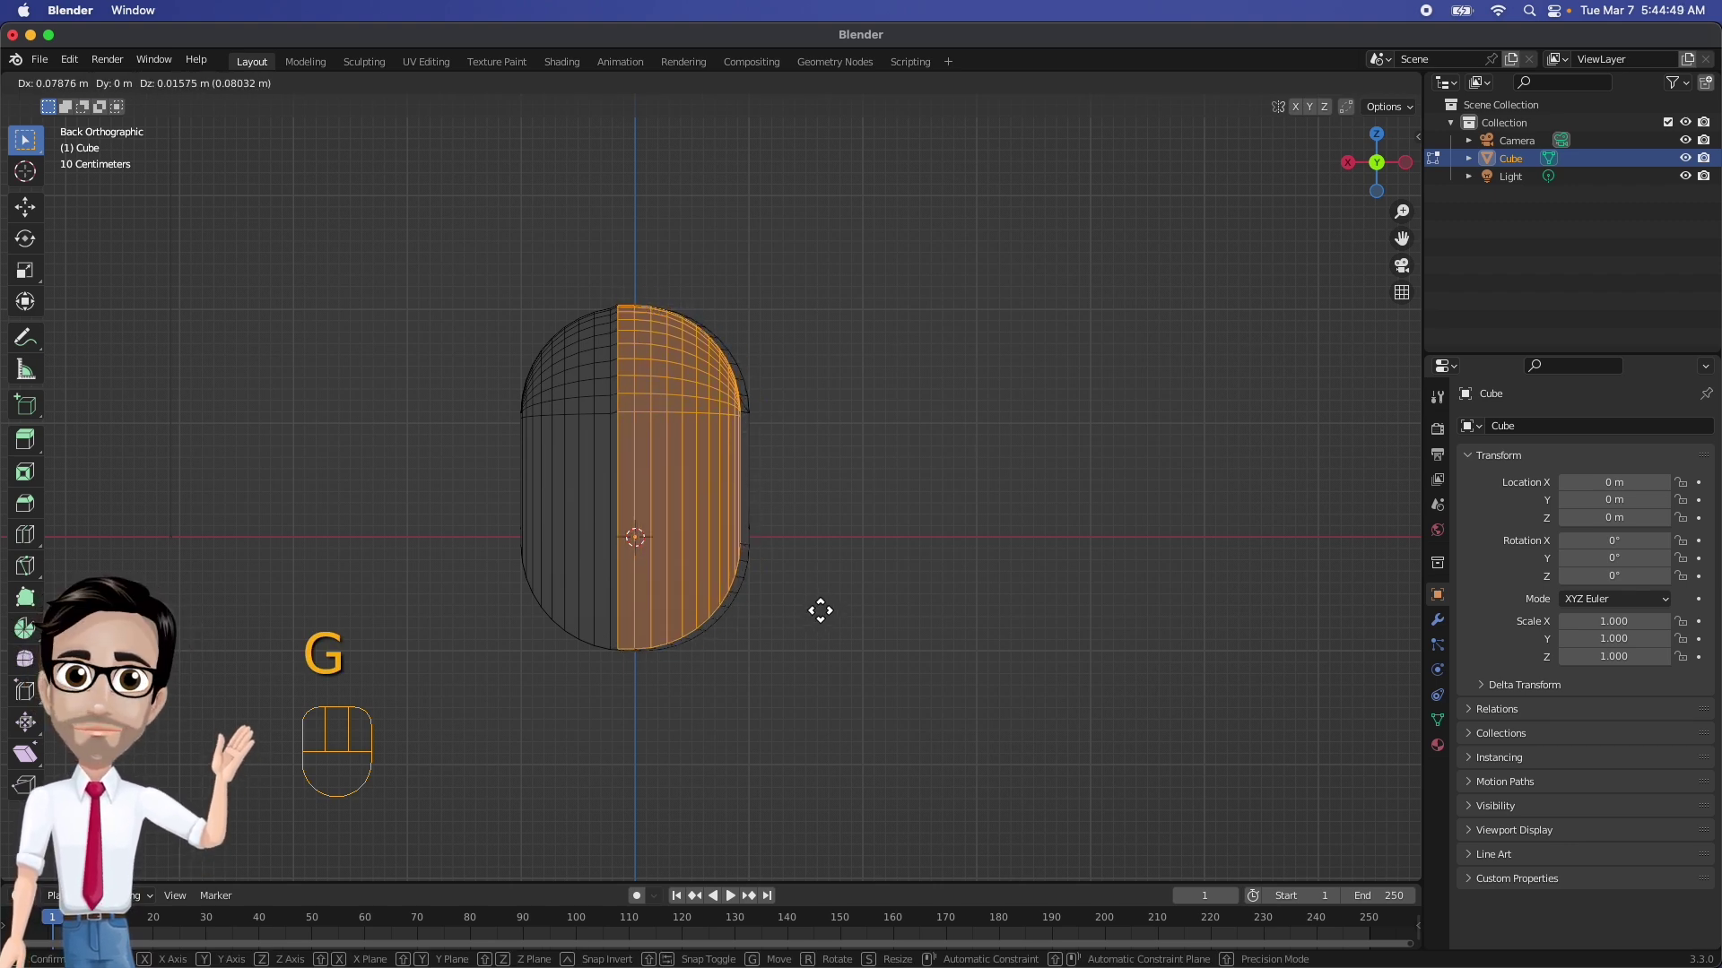
left_click(823, 611)
right_click(838, 573)
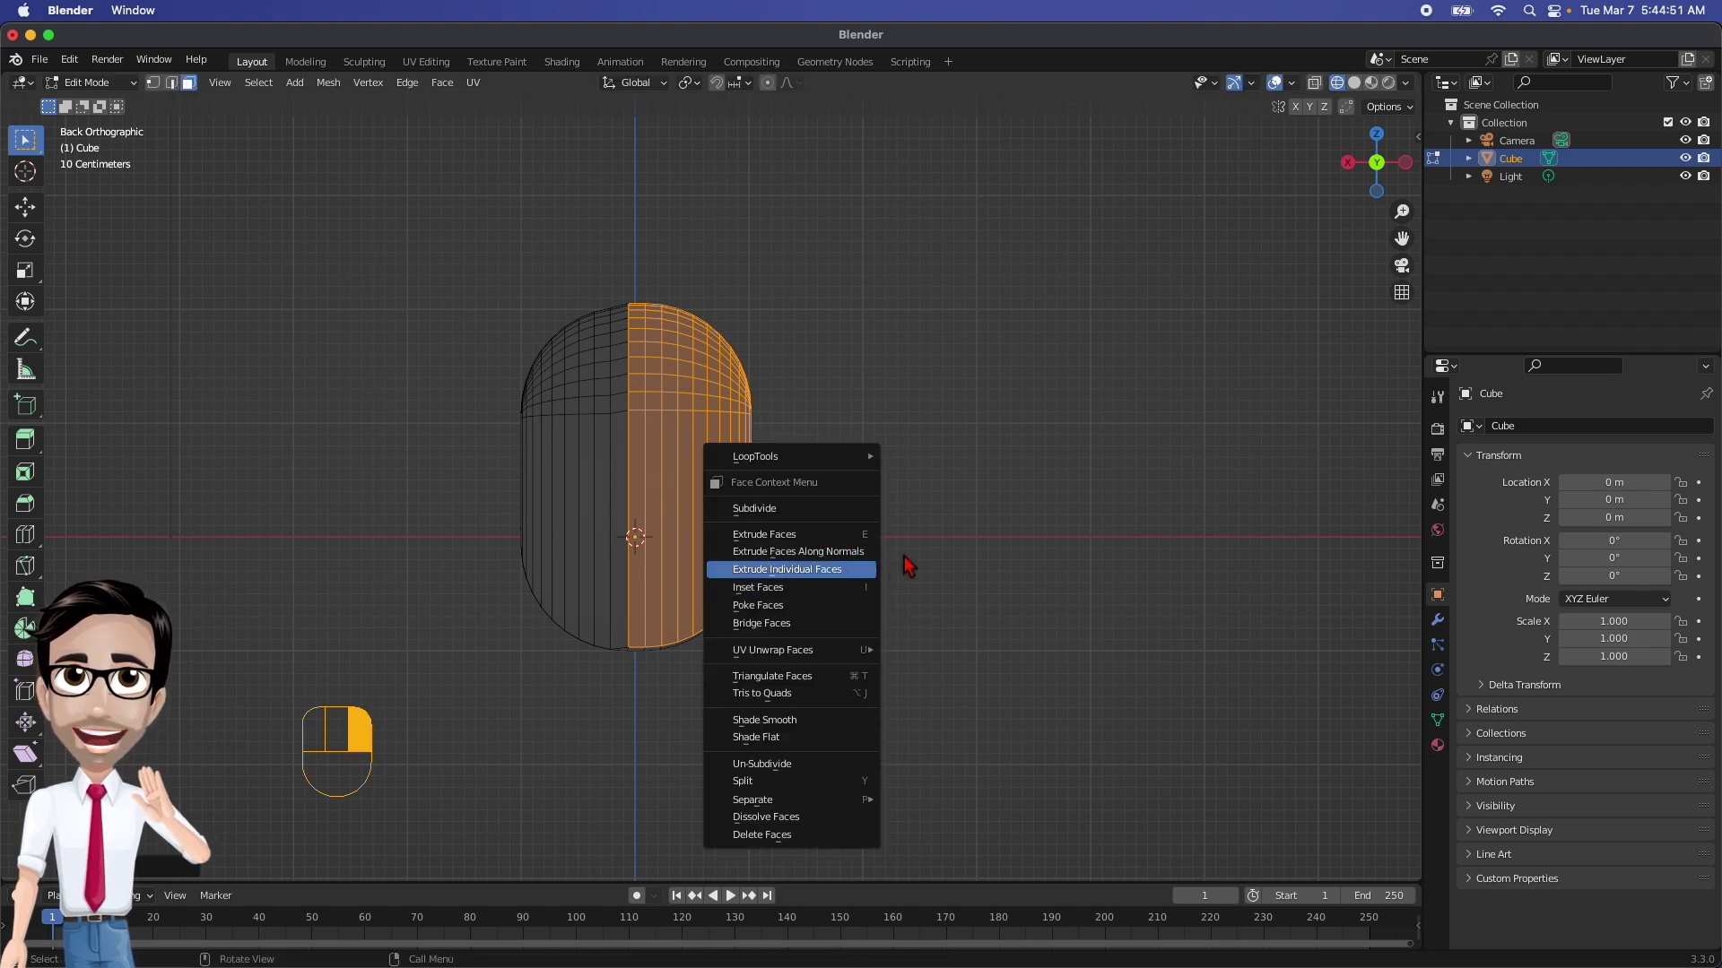
left_click(950, 554)
Undo the free move of the heart's half
middle_click_drag(950, 554, 823, 648)
key("super")
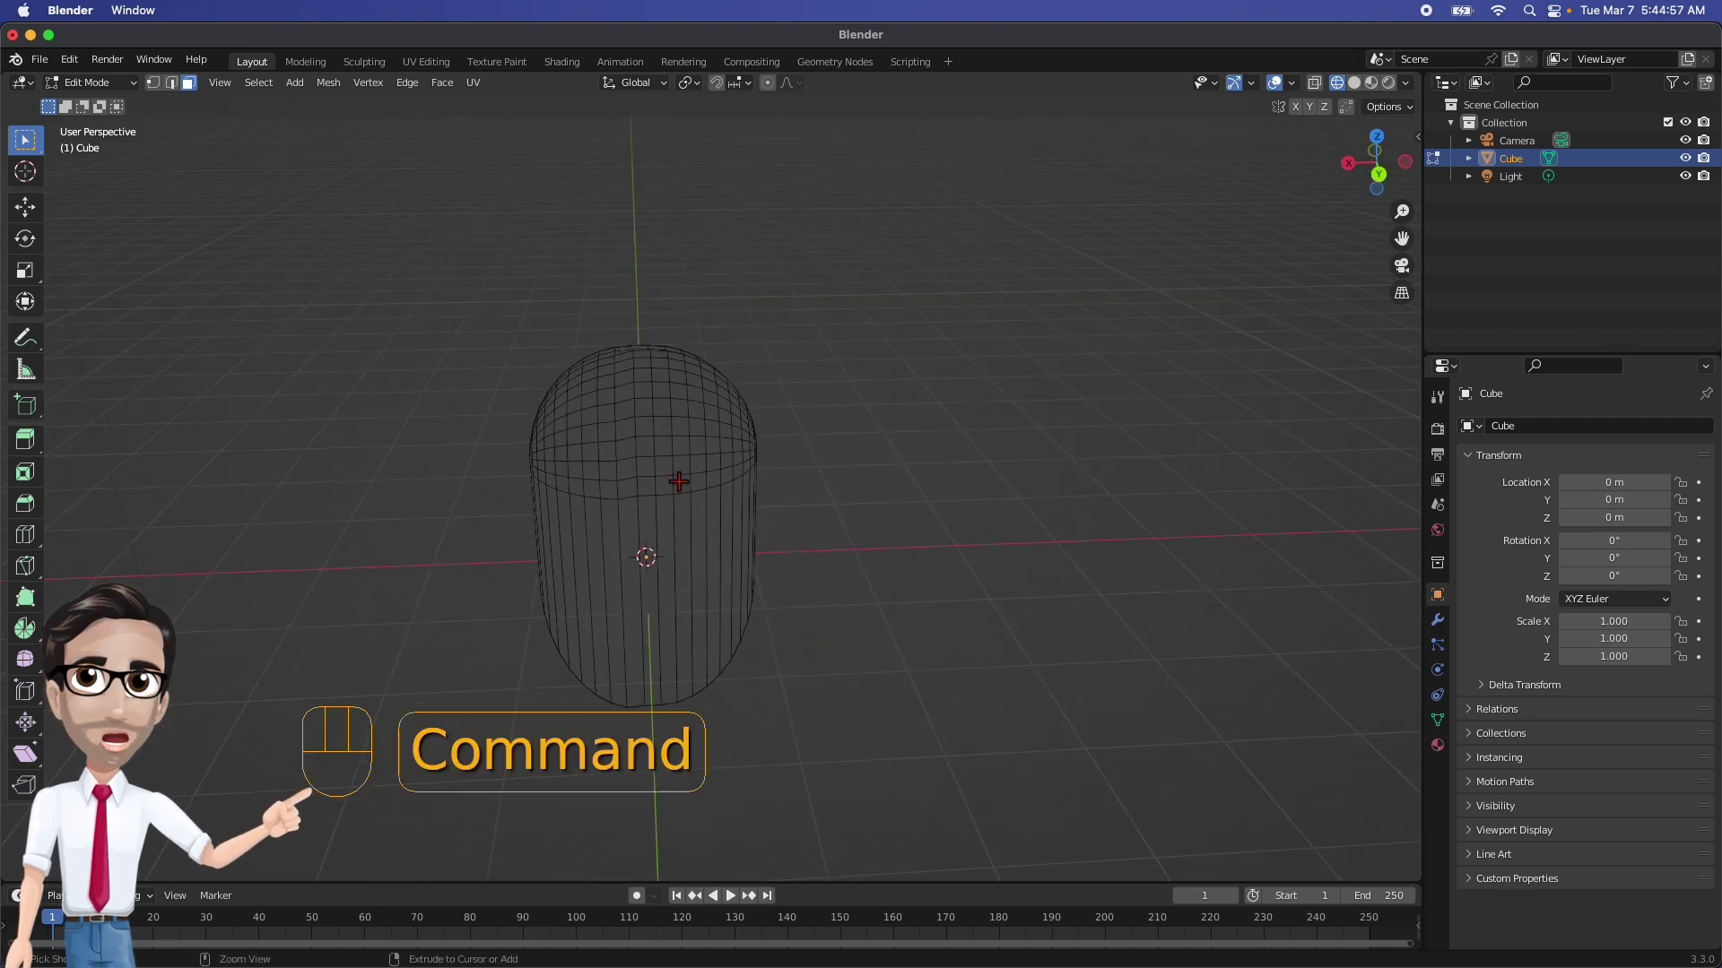
key("super+z")
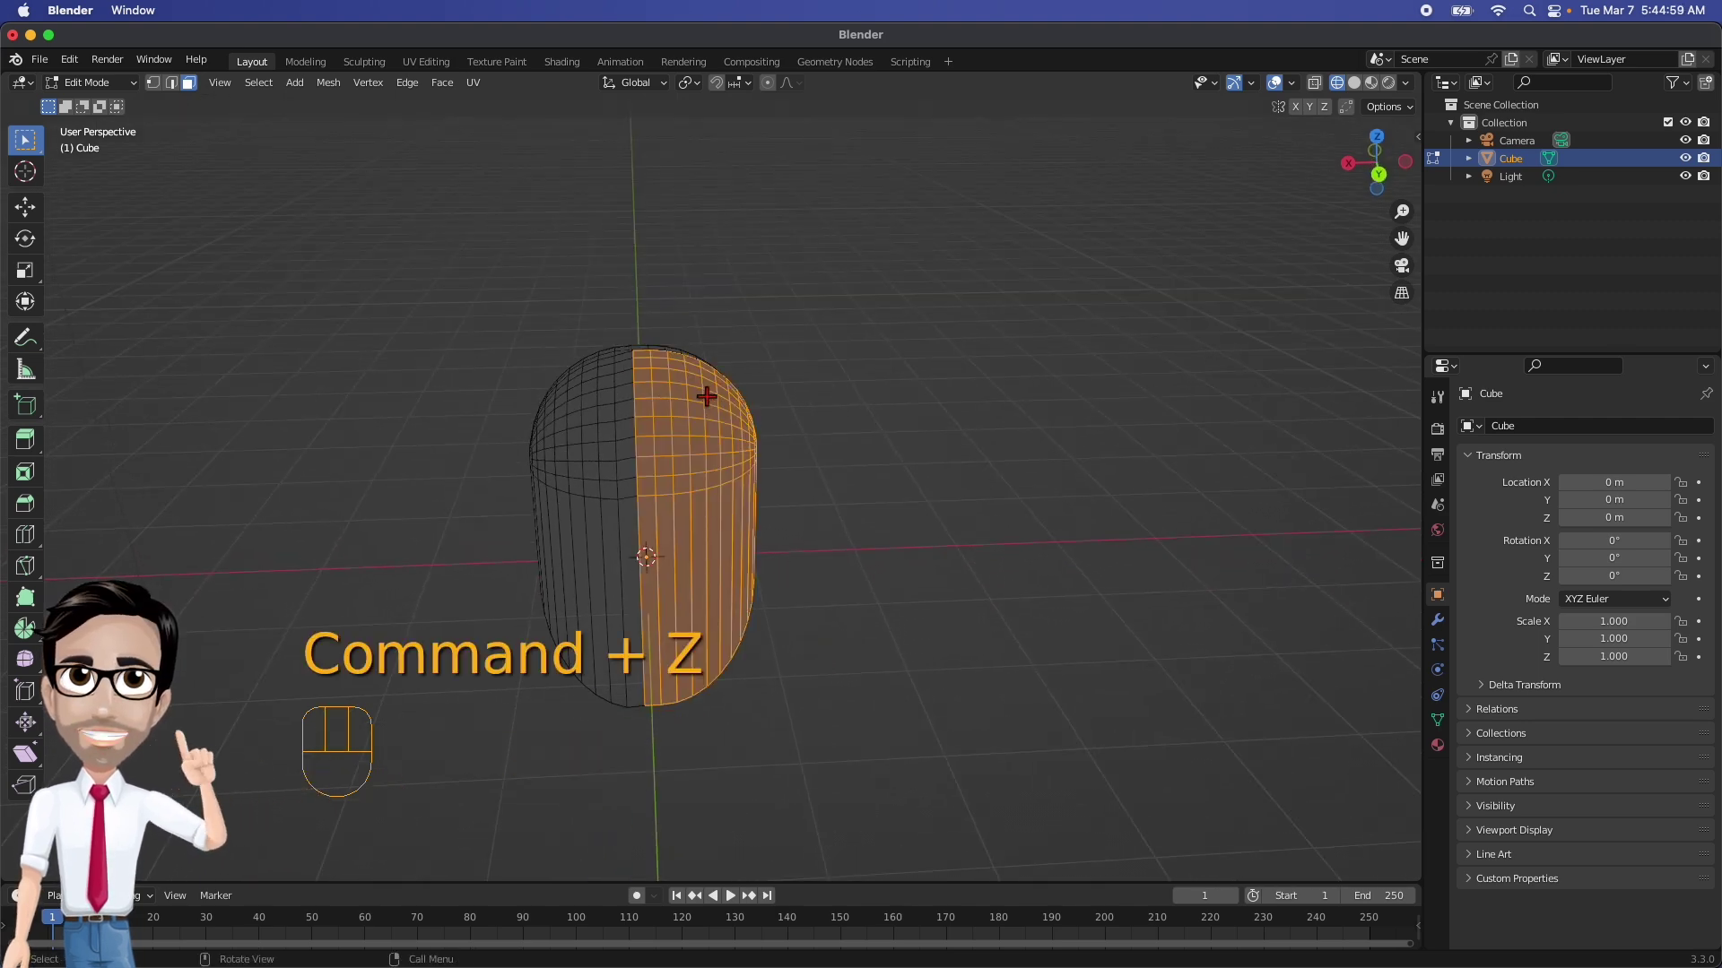
key("super+z")
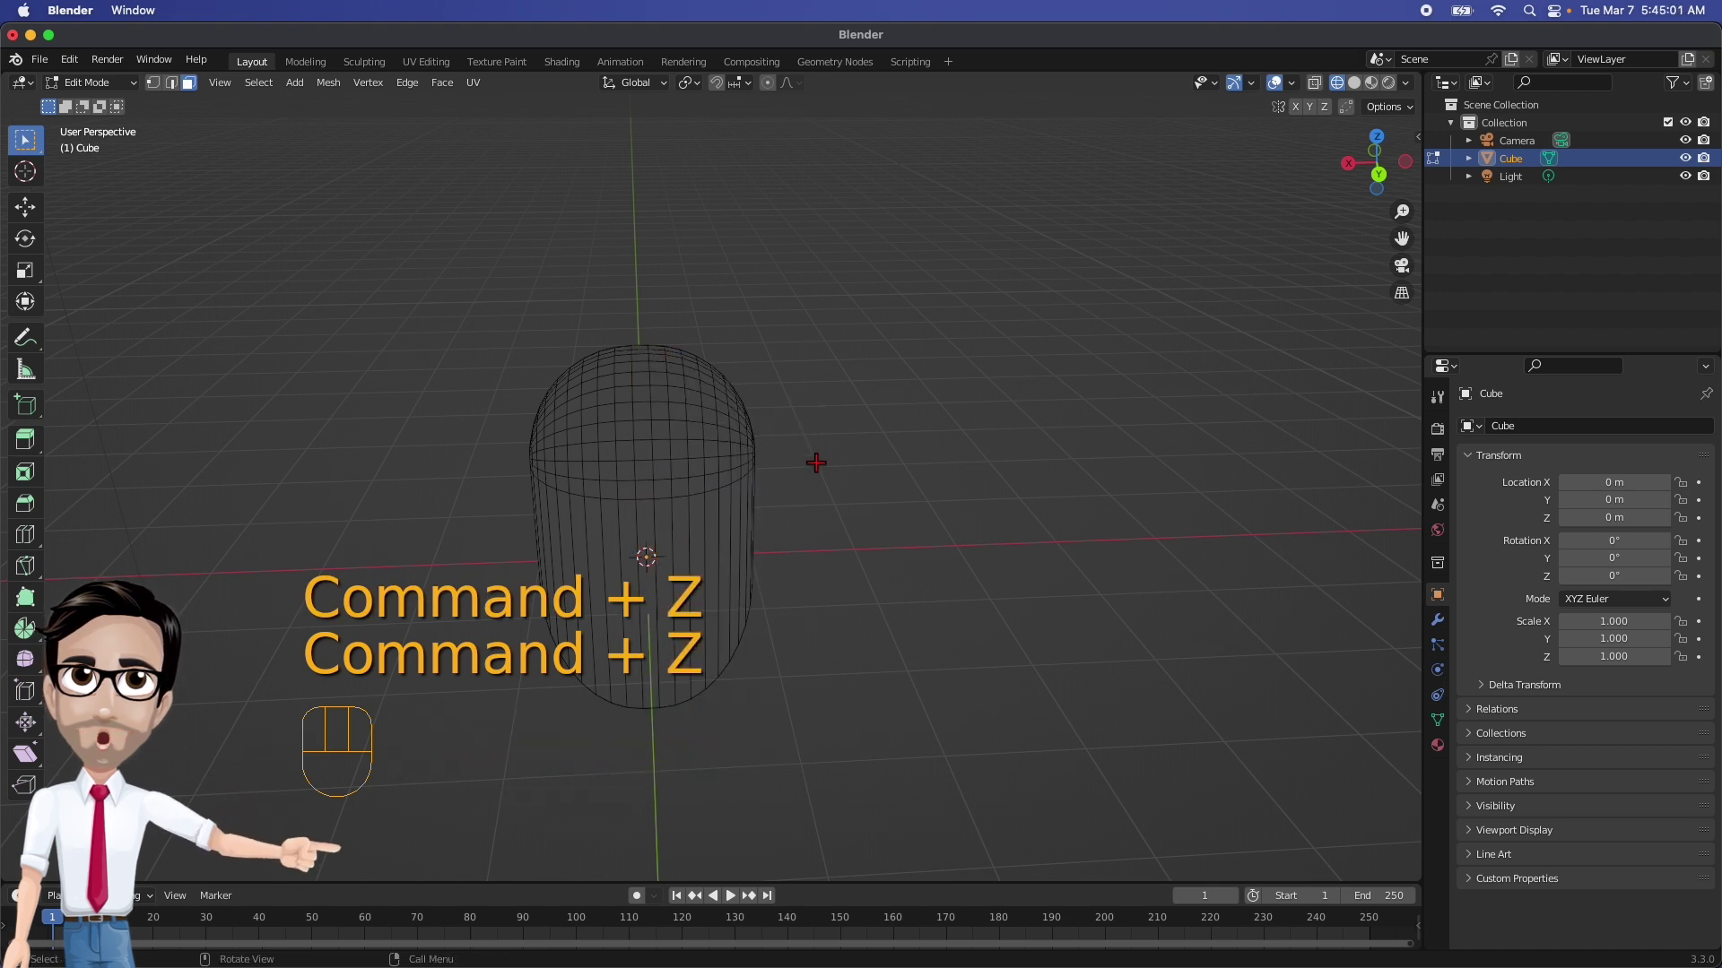
Turn on X-ray and select all faces of the heart's positive-X half in the front view
left_click(1314, 86)
middle_click_drag(826, 522, 818, 481)
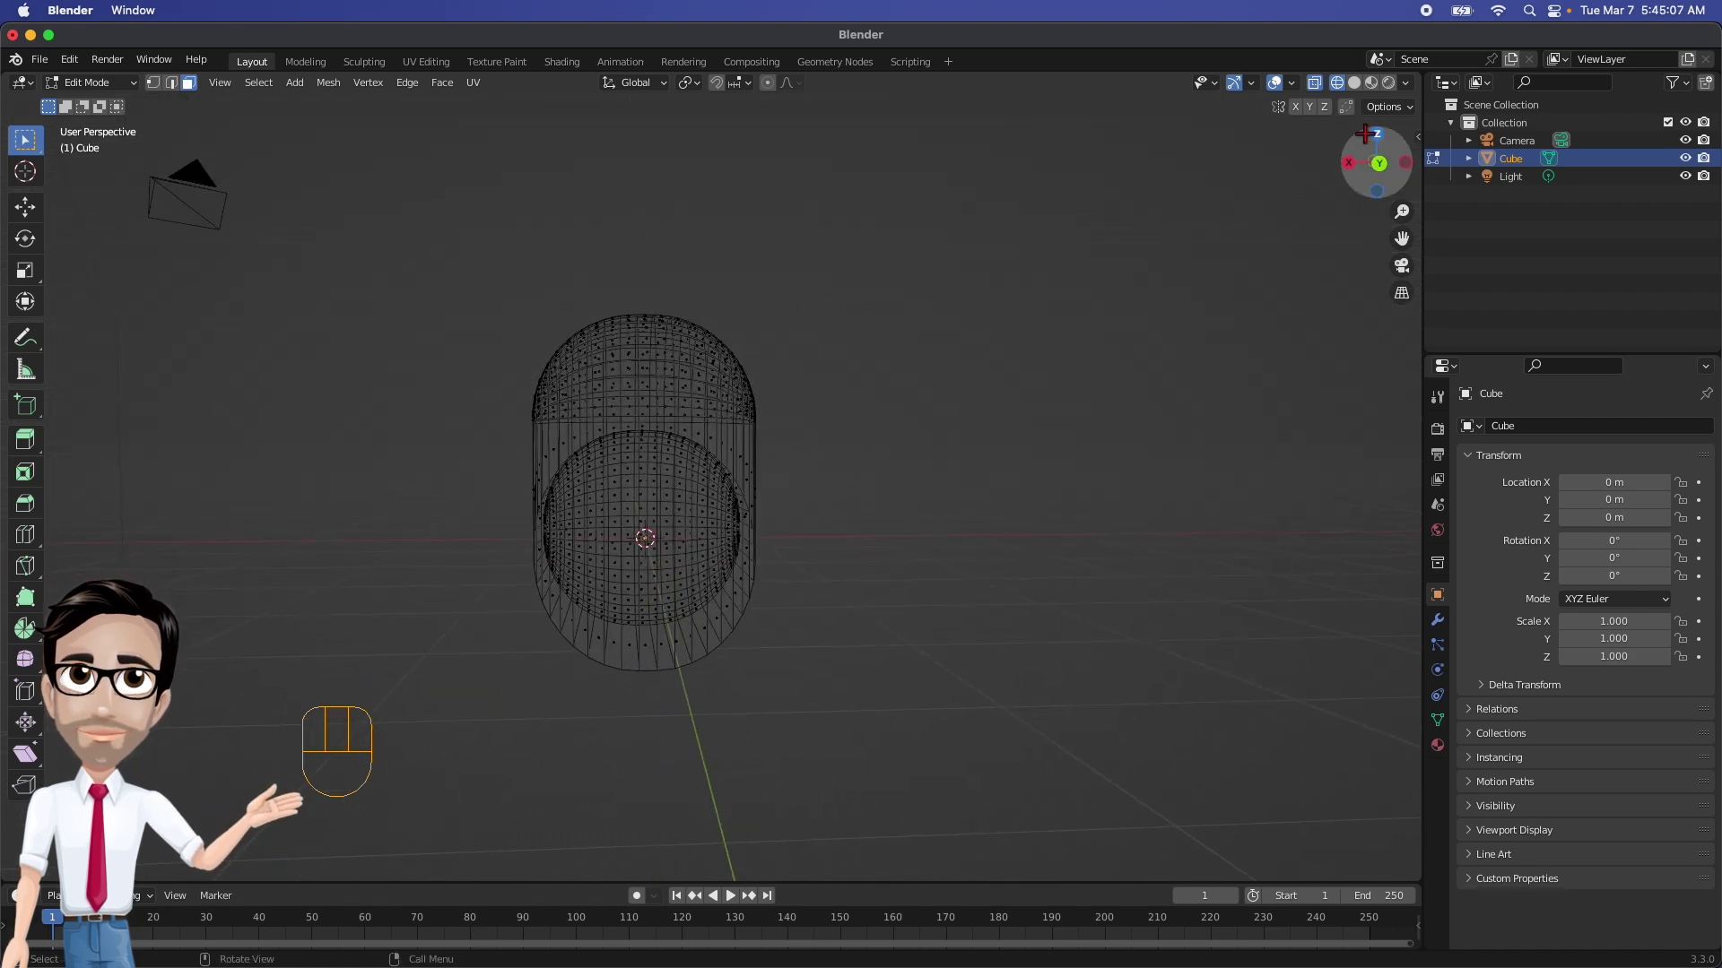
left_click(1377, 163)
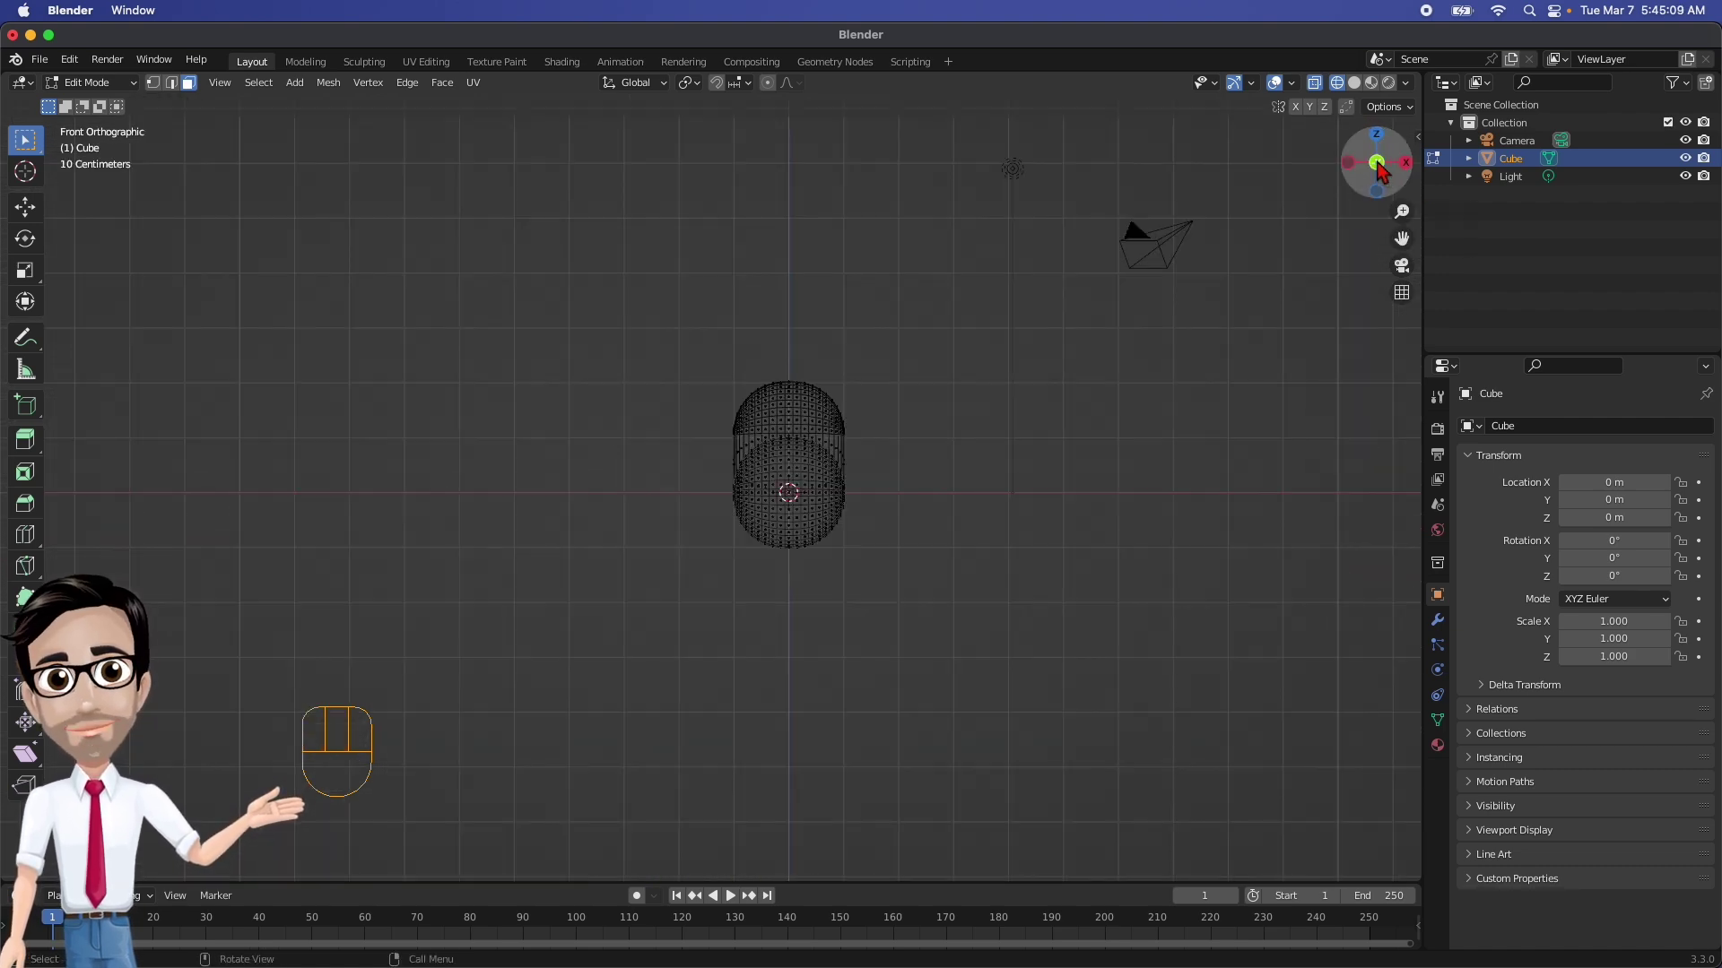
scroll(913, 449, "up", 5)
scroll(896, 476, "up", 1)
middle_click_drag(903, 476, 658, 539, "shift")
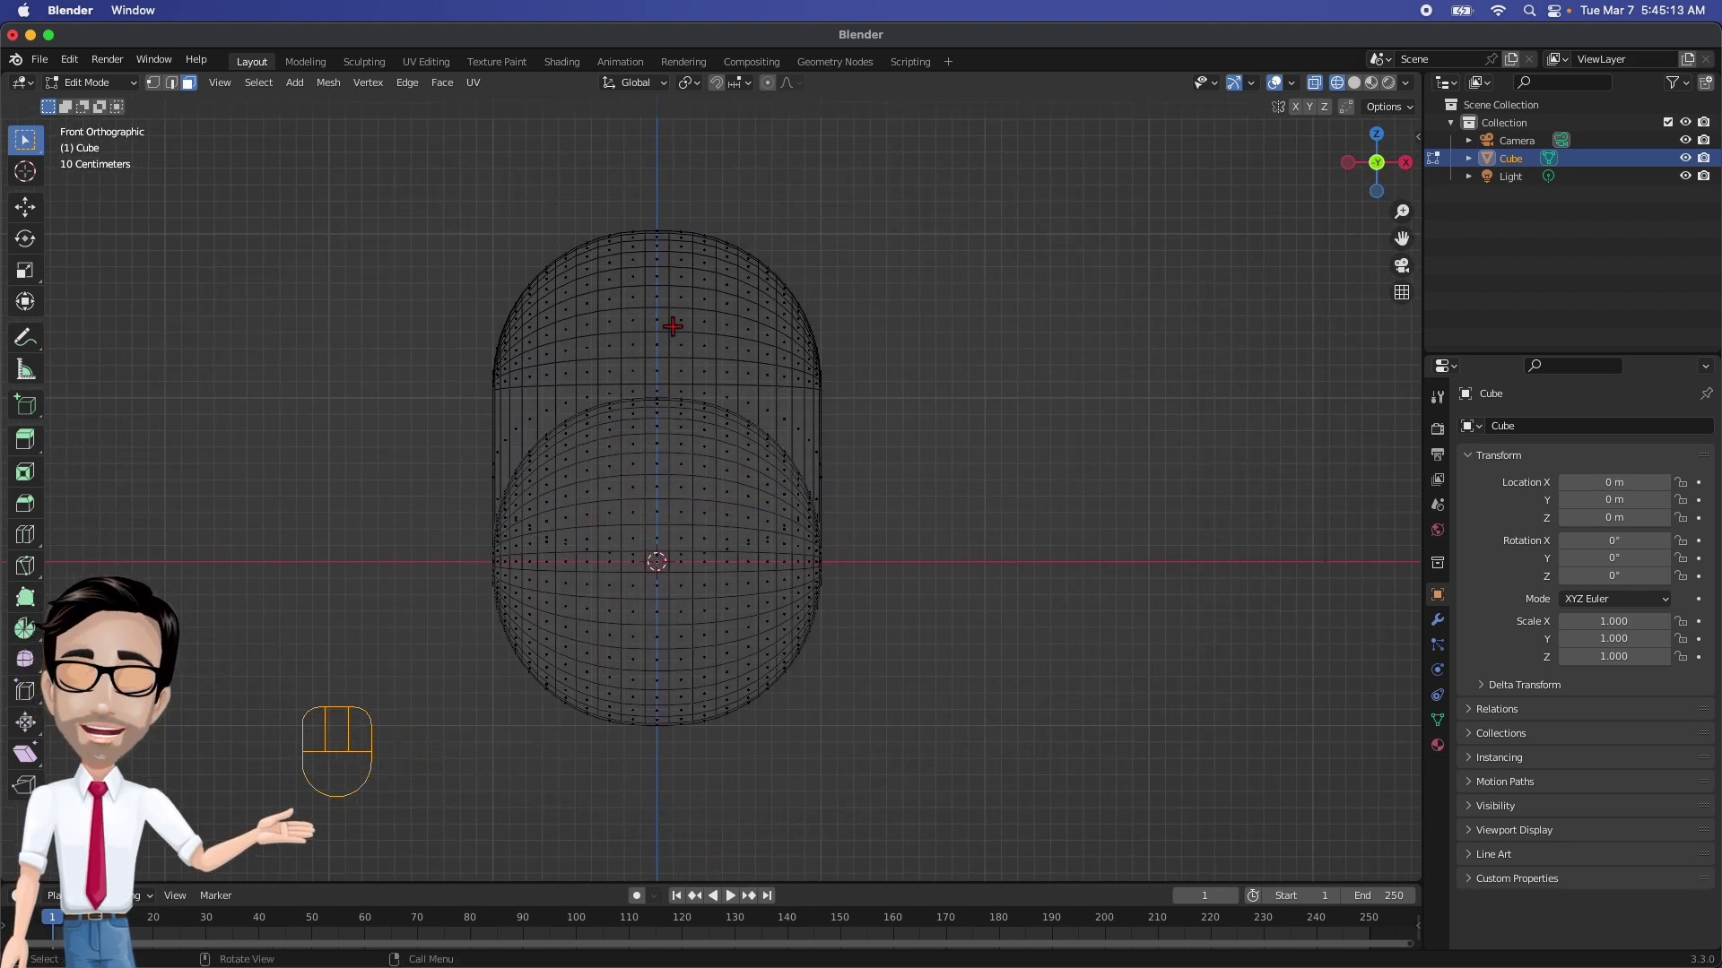
left_click_drag(667, 225, 854, 739)
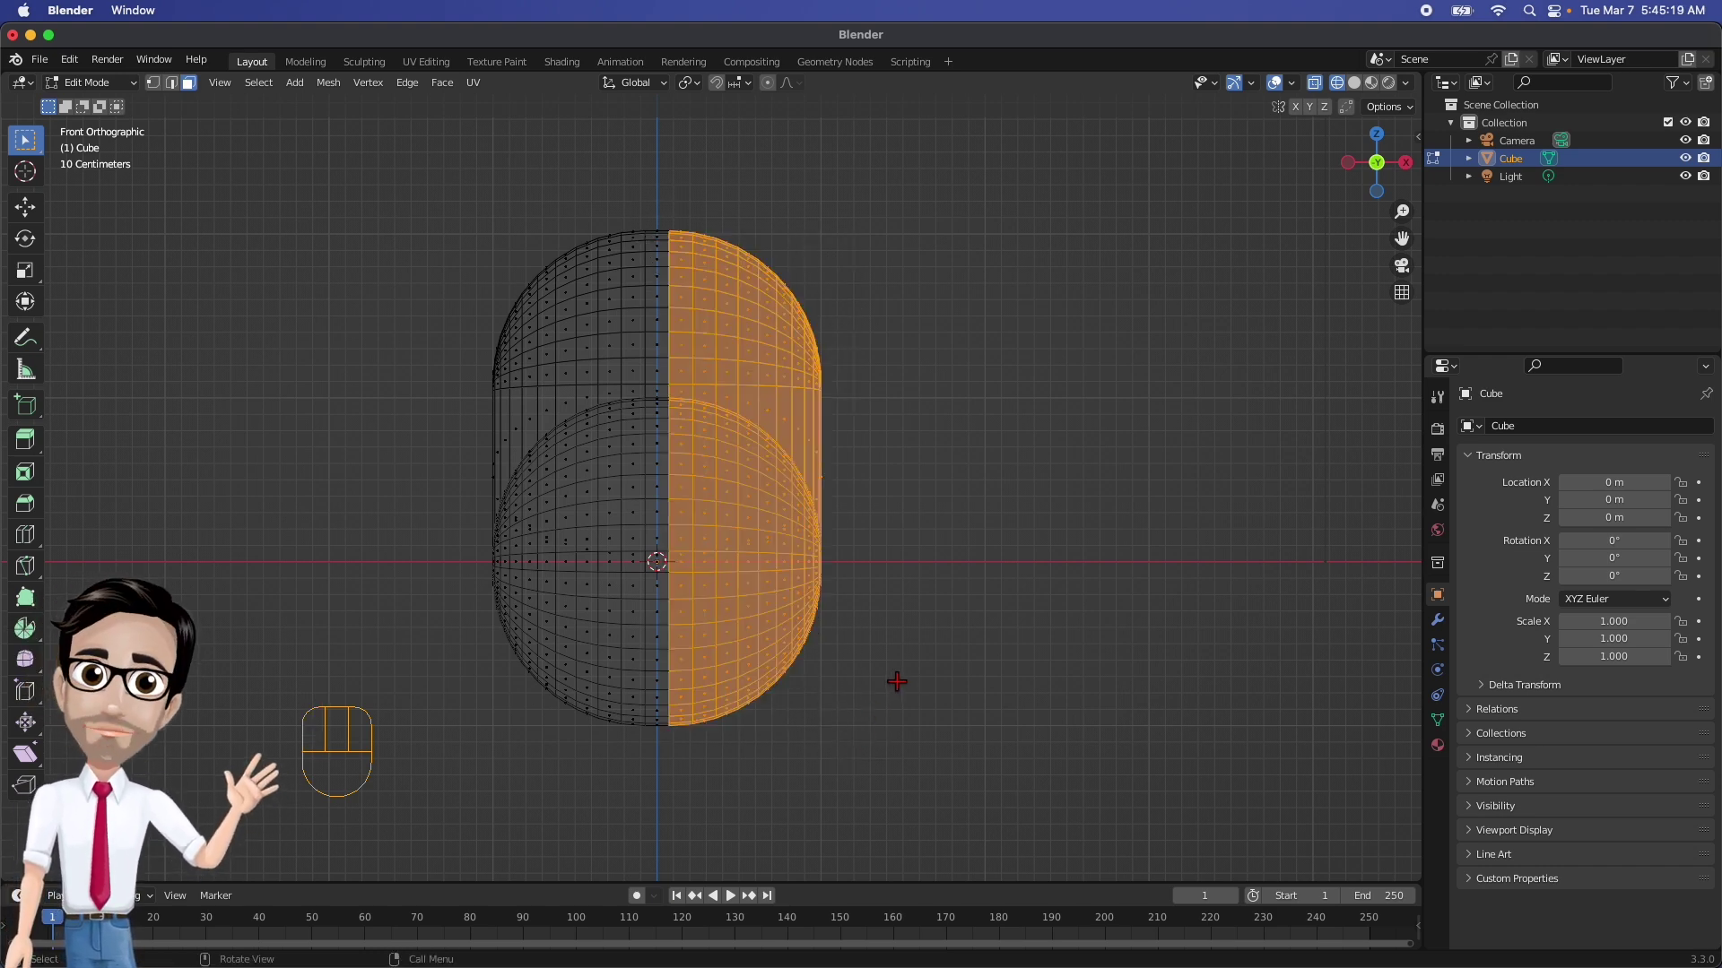
Move the selected half about 0.14 m in the negative X direction, clear the selection, and inspect the heart from the side
key("g")
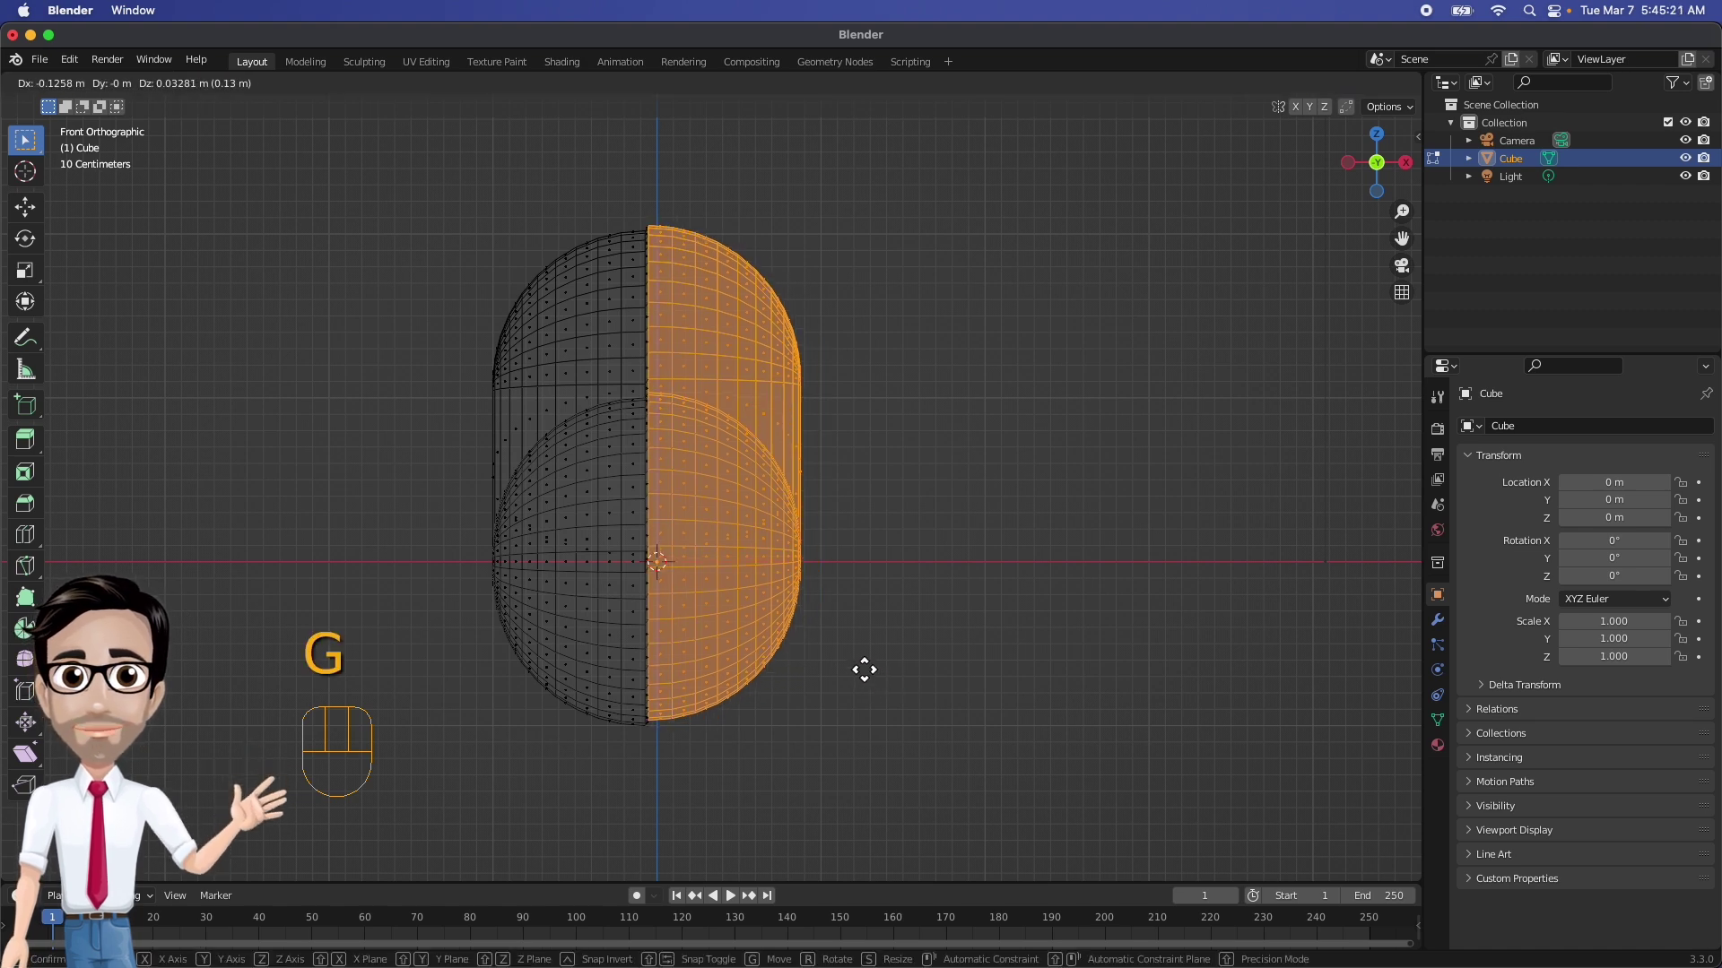
key("x")
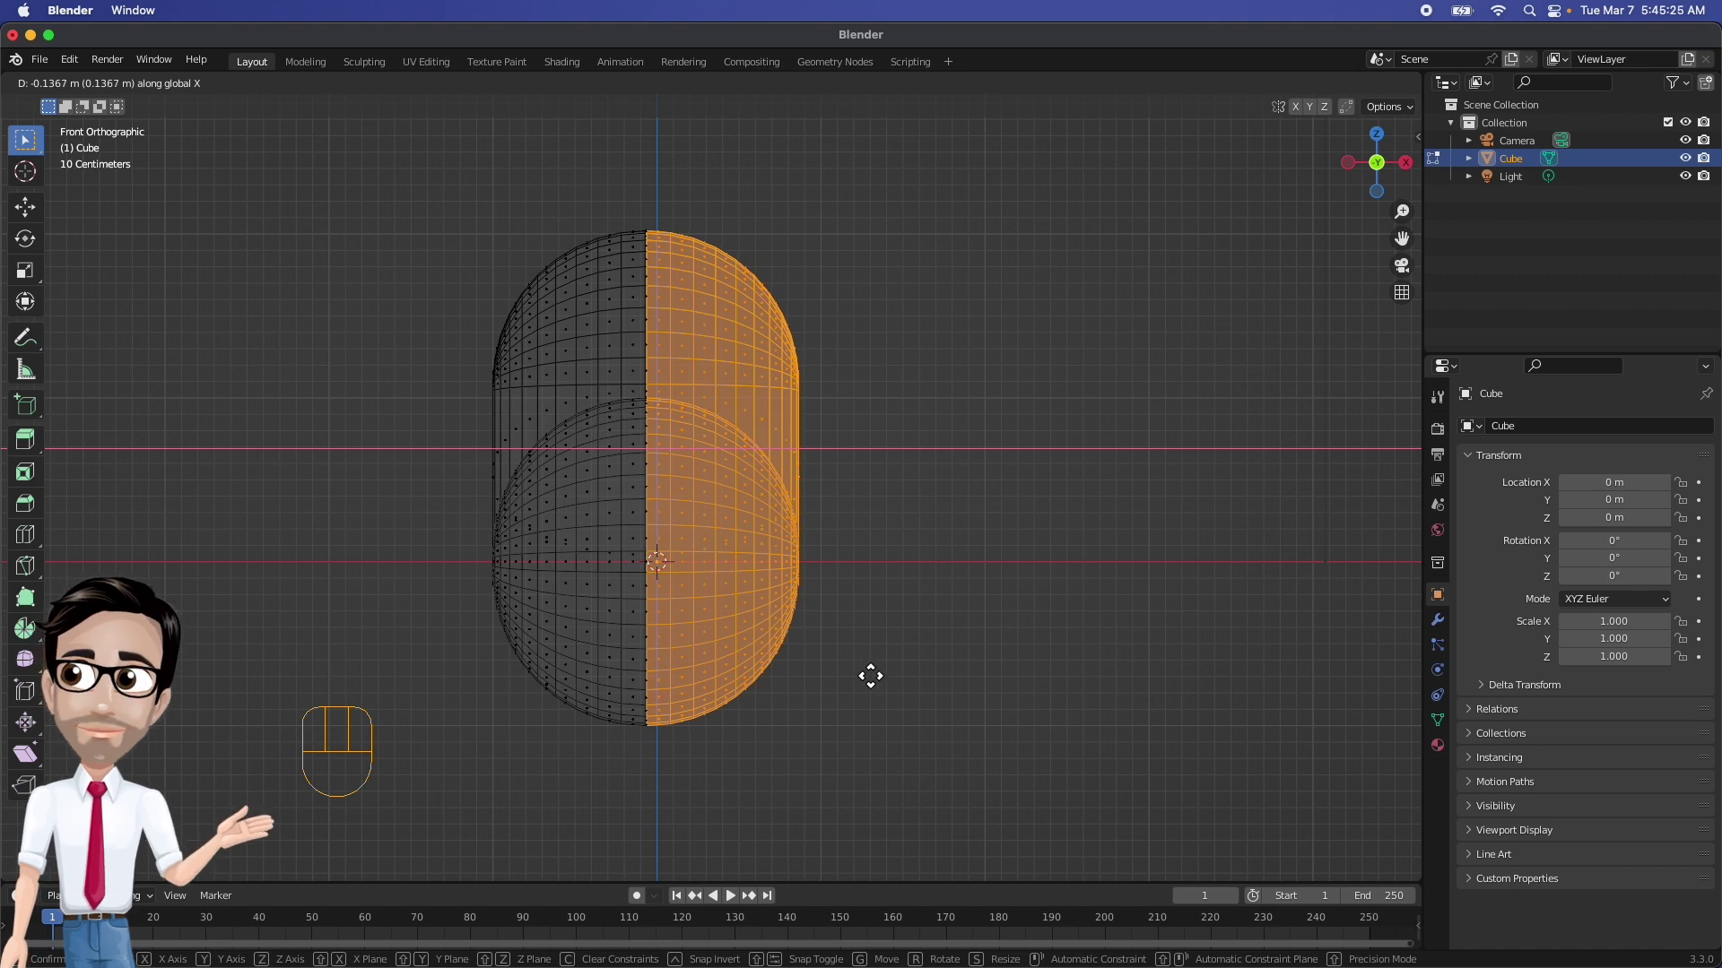
left_click(863, 668)
left_click(865, 660)
middle_click_drag(834, 661, 741, 637)
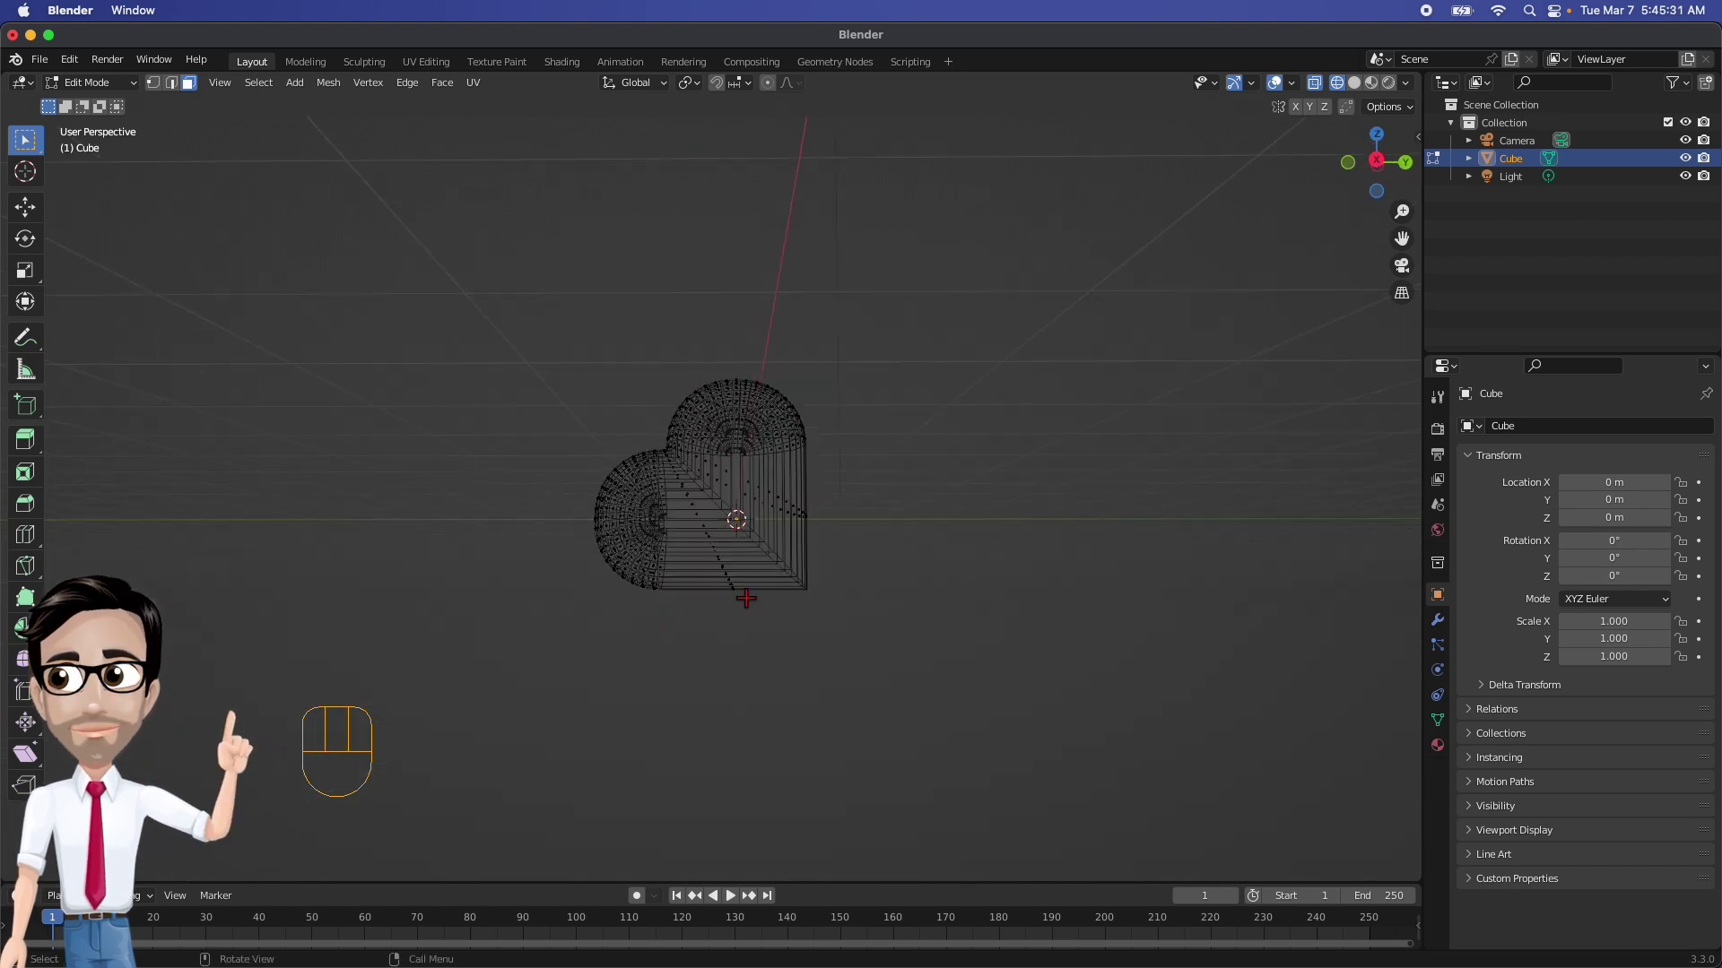
middle_click_drag(704, 607, 731, 503)
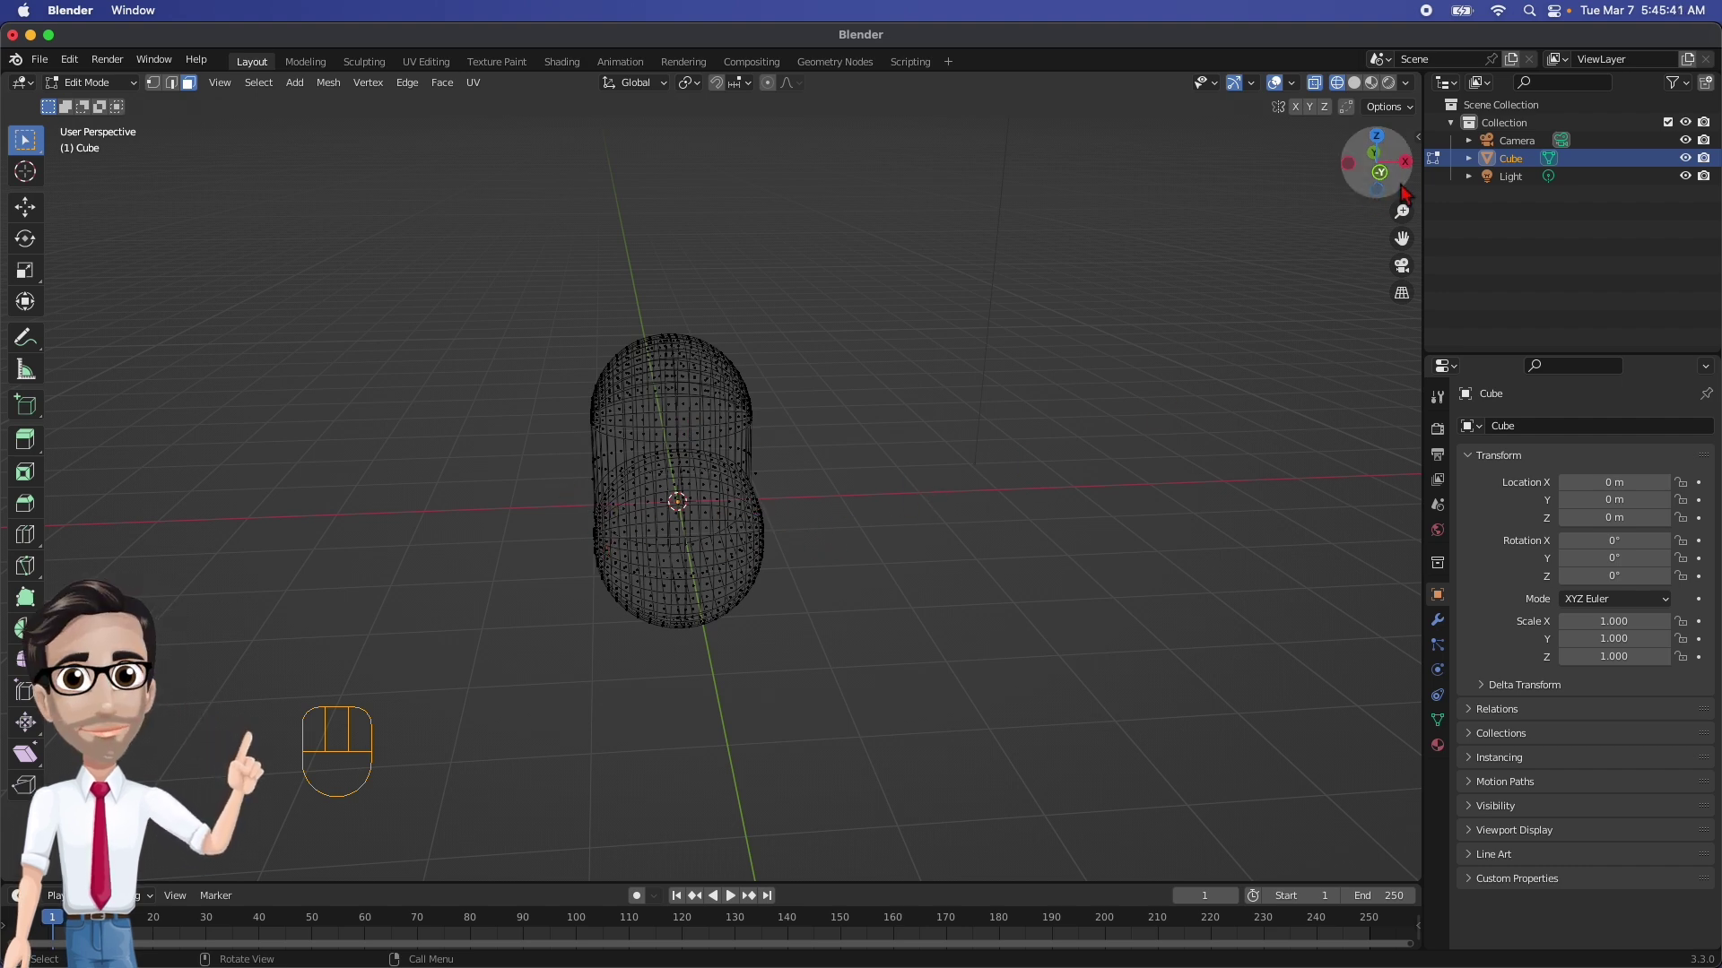
Select the whole heart mesh and scale it along the X axis to about 0.73 to reduce its thickness
key("a")
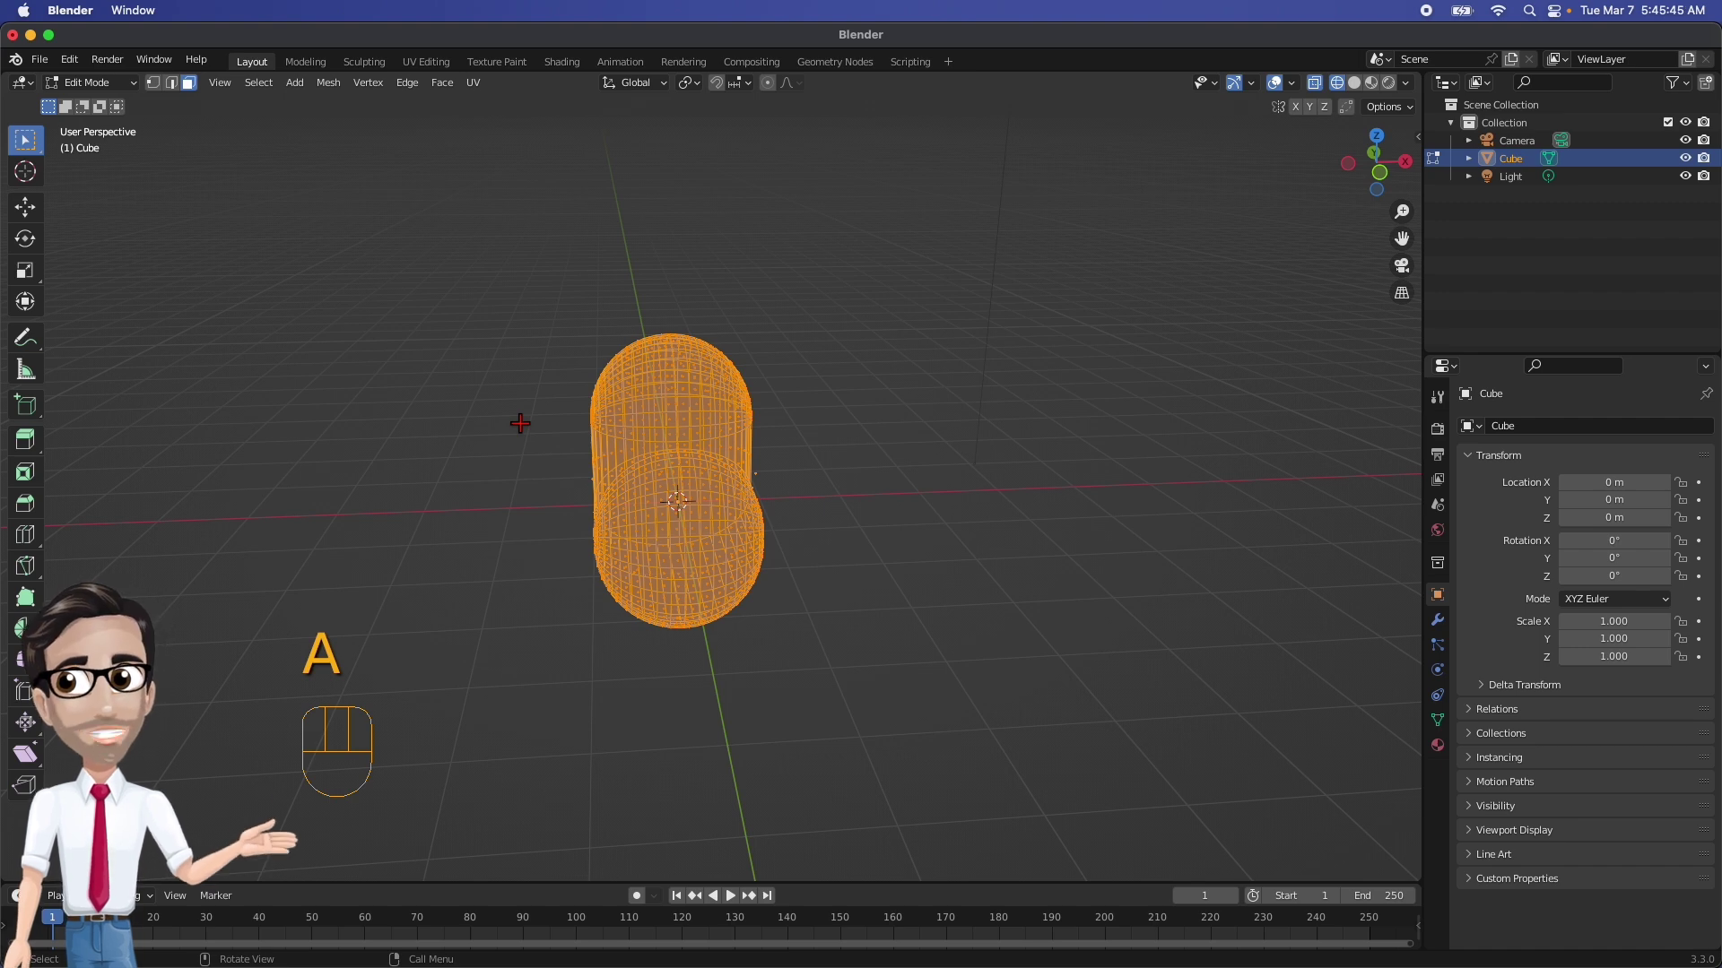
key("s")
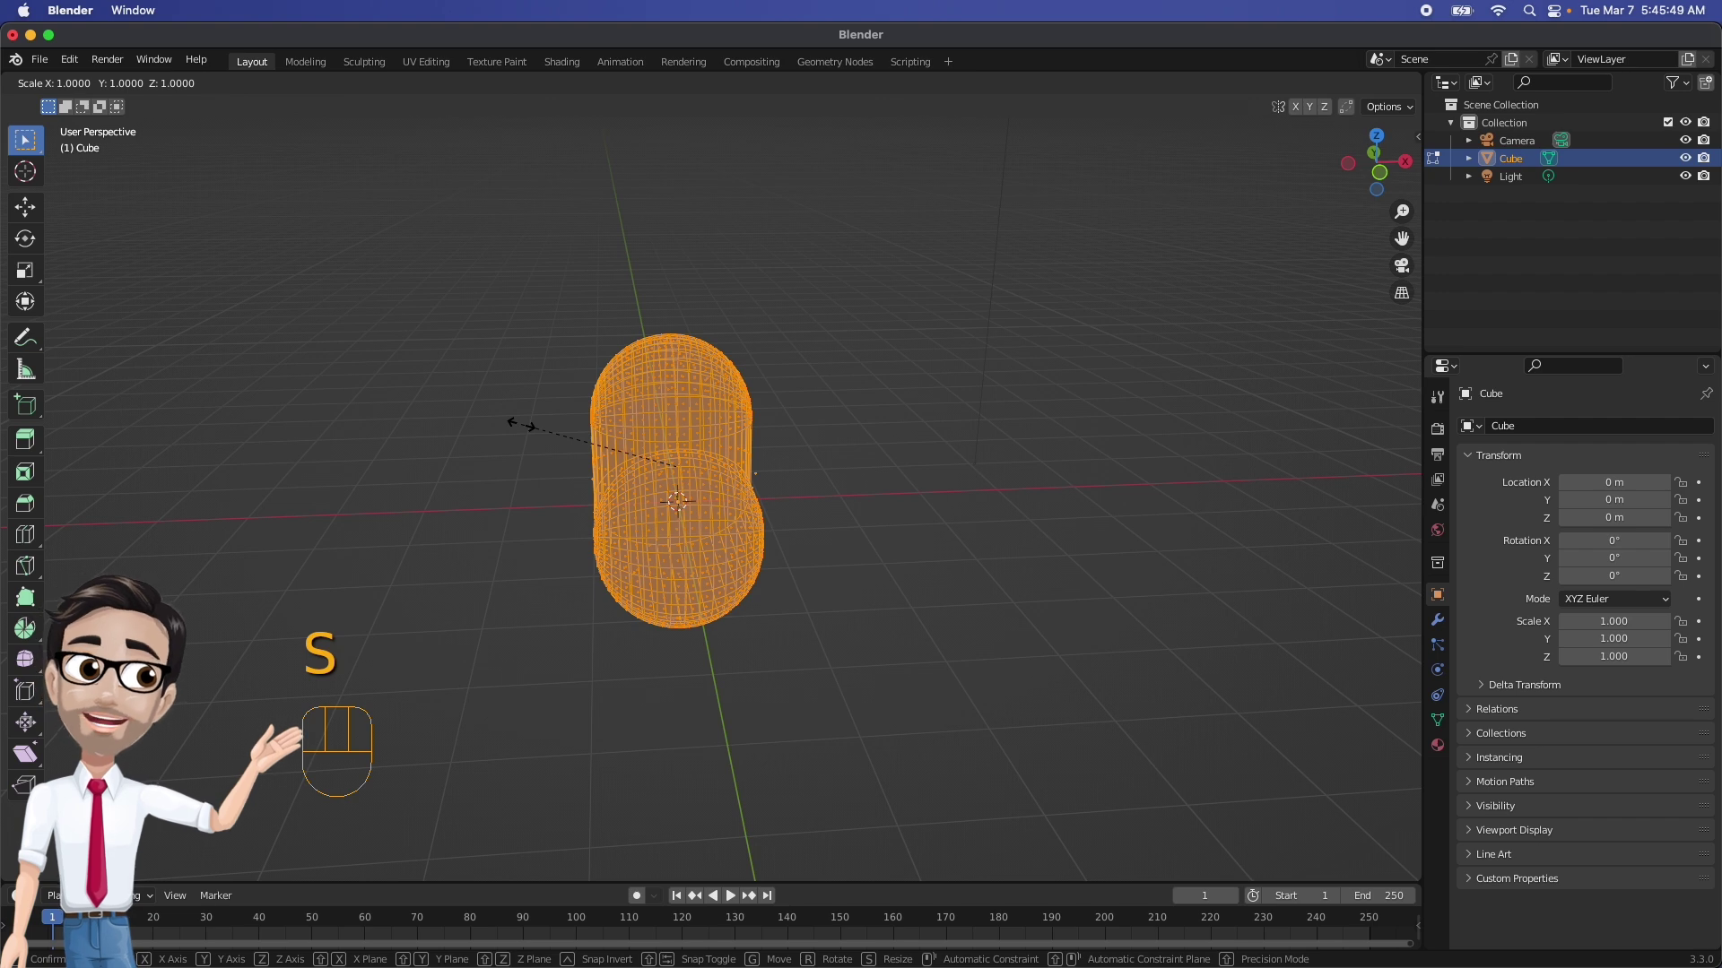
key("x")
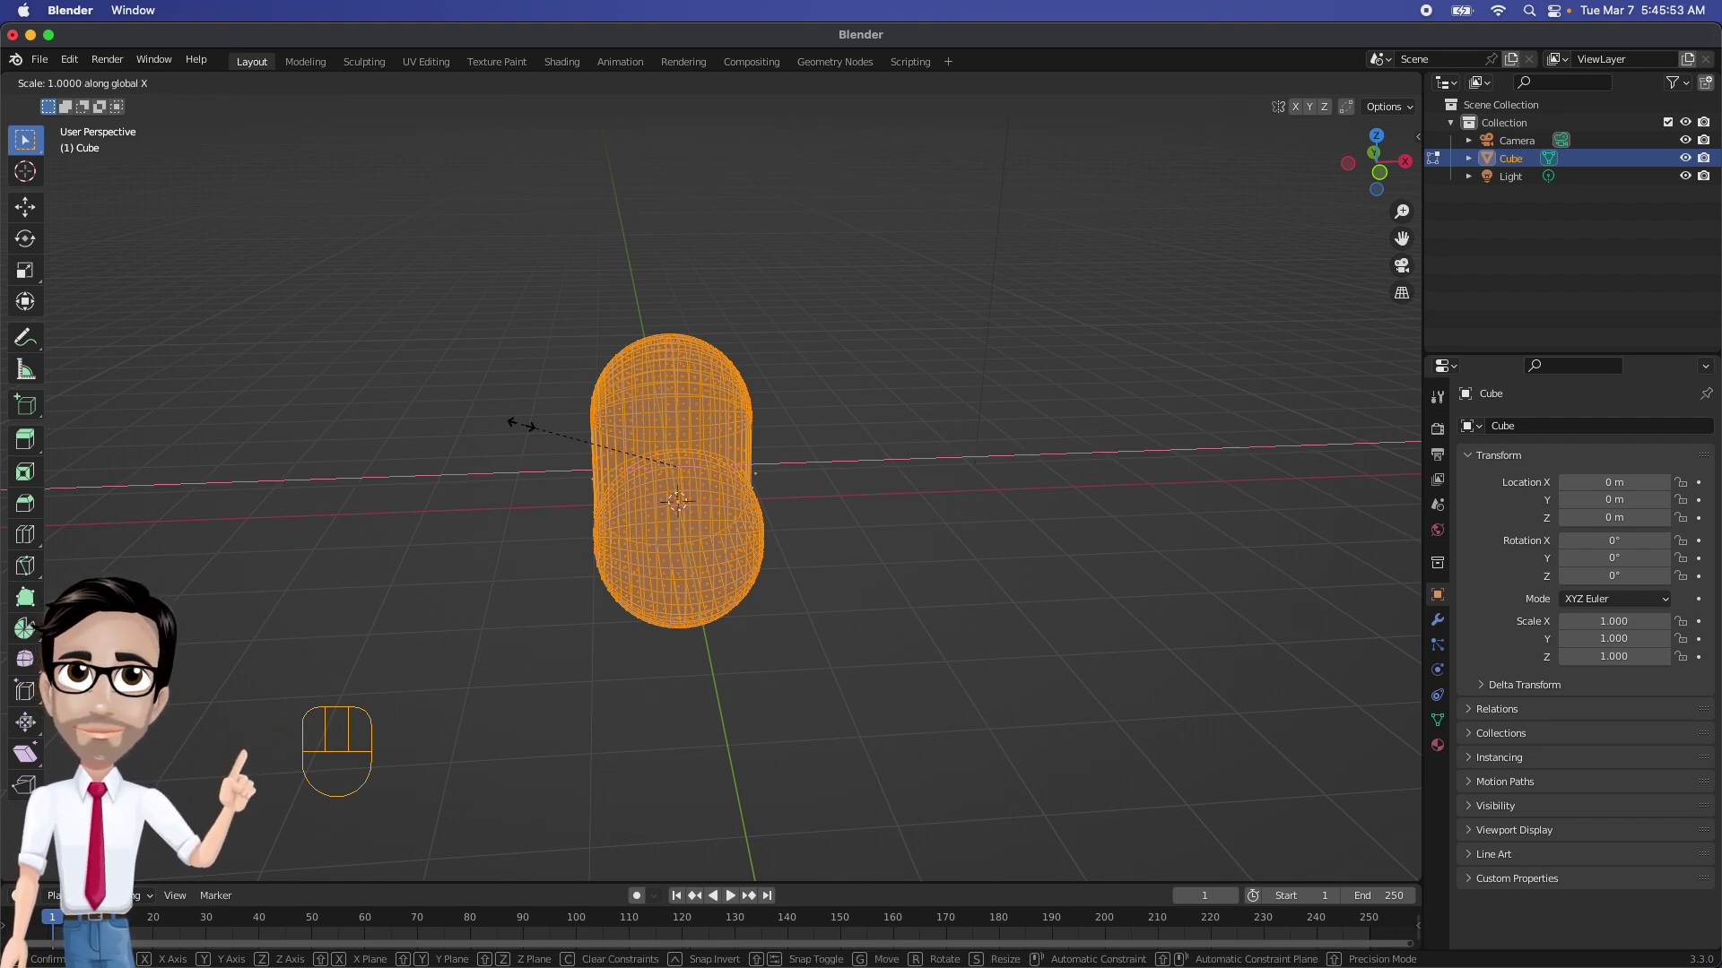
left_click(520, 423)
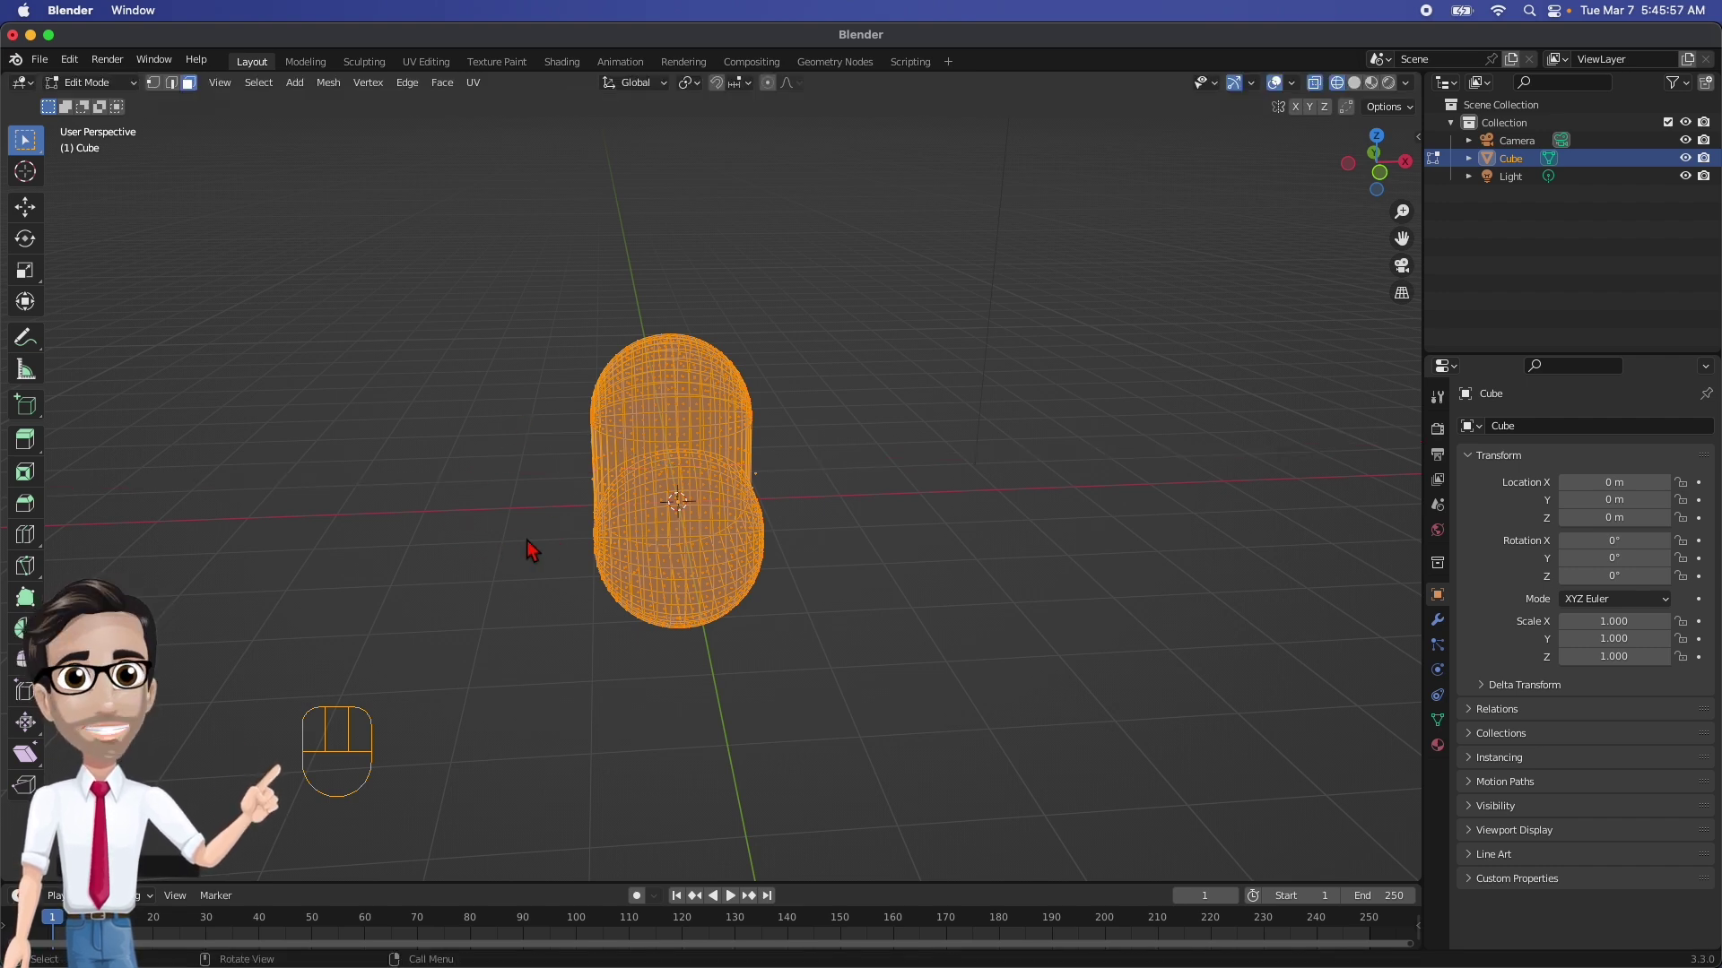
key("g")
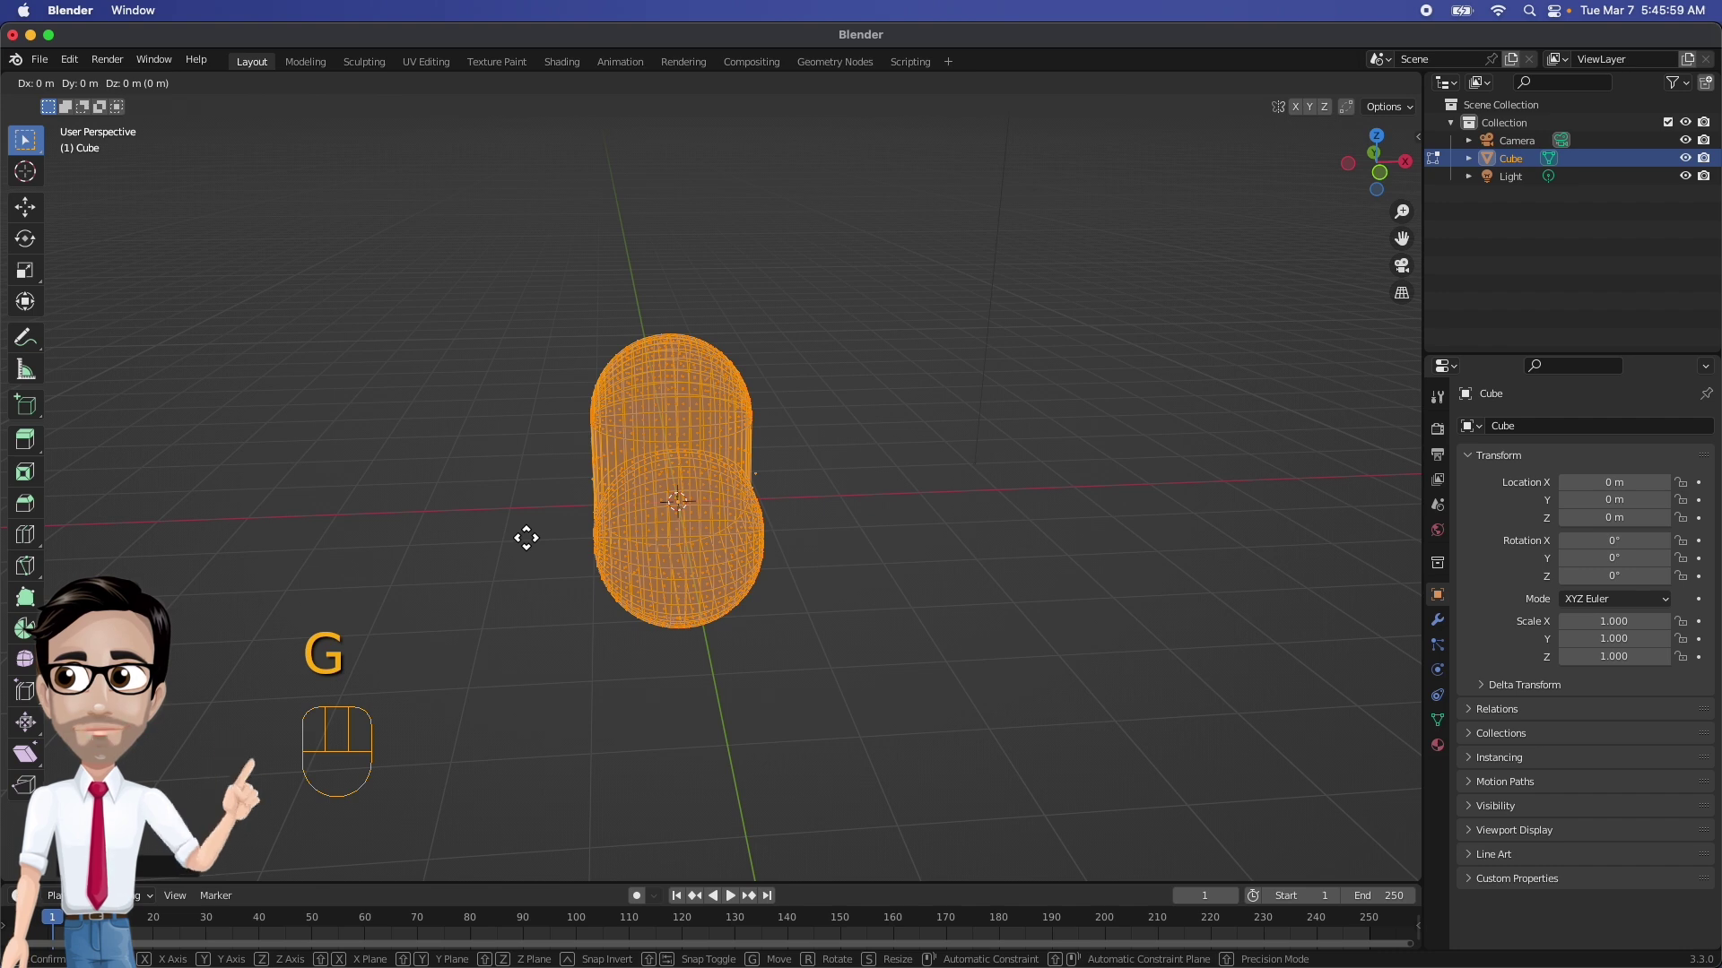
key("s")
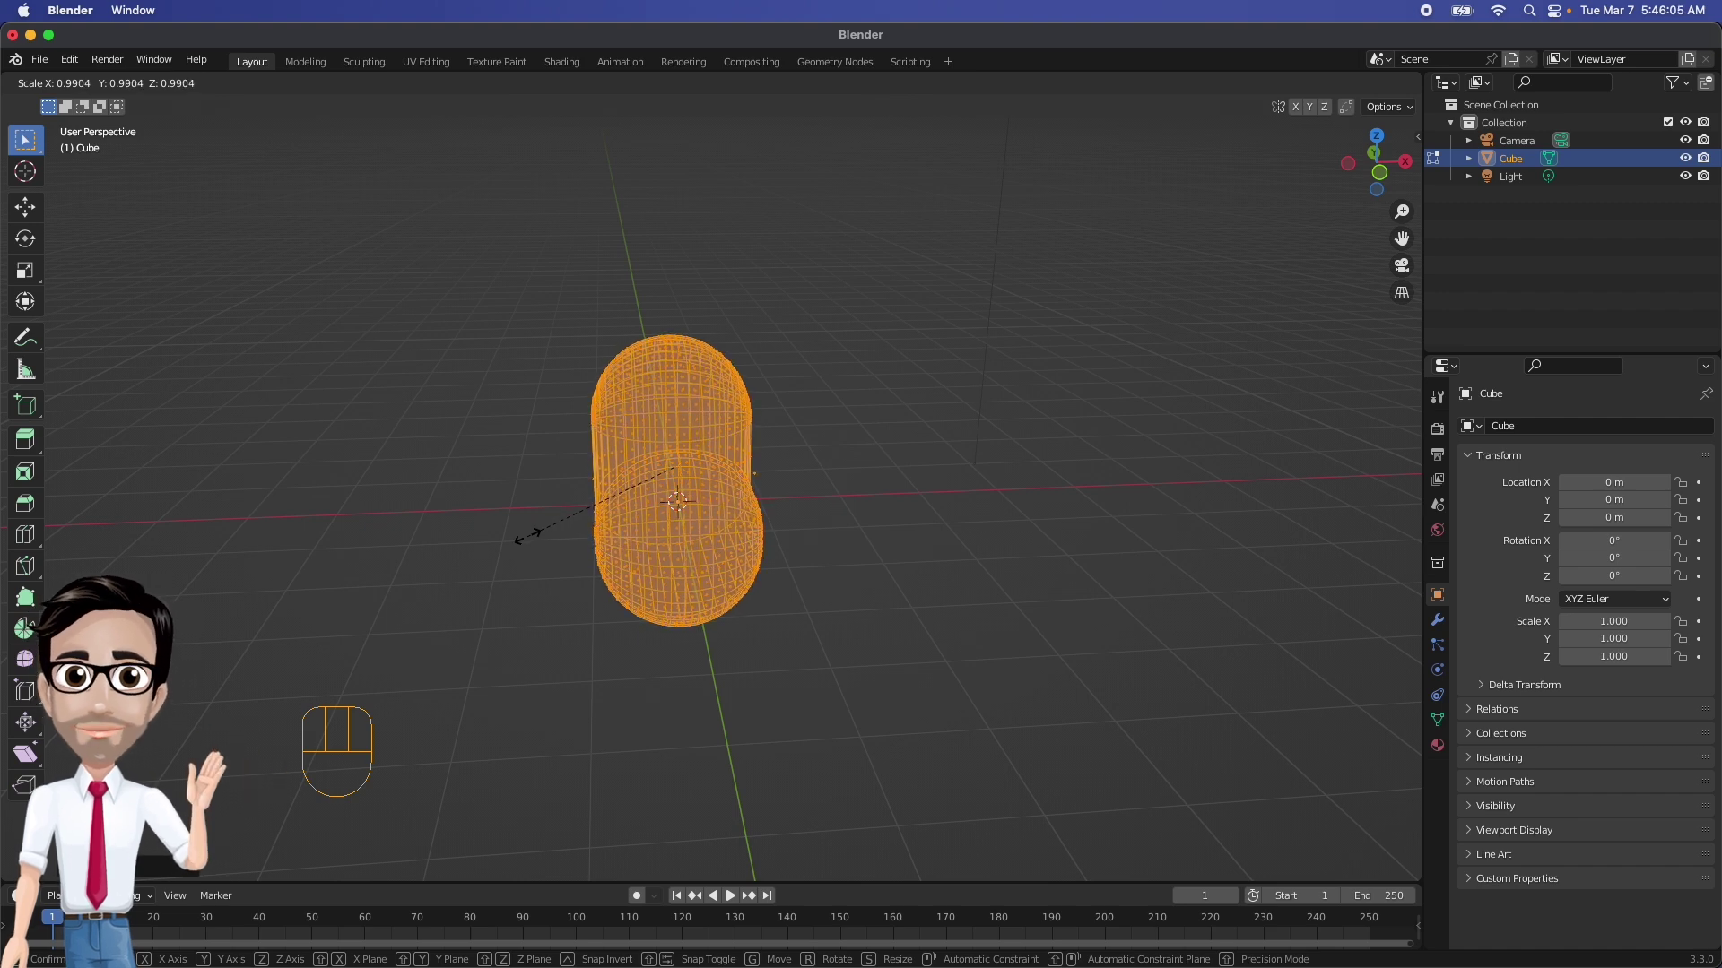
key("x")
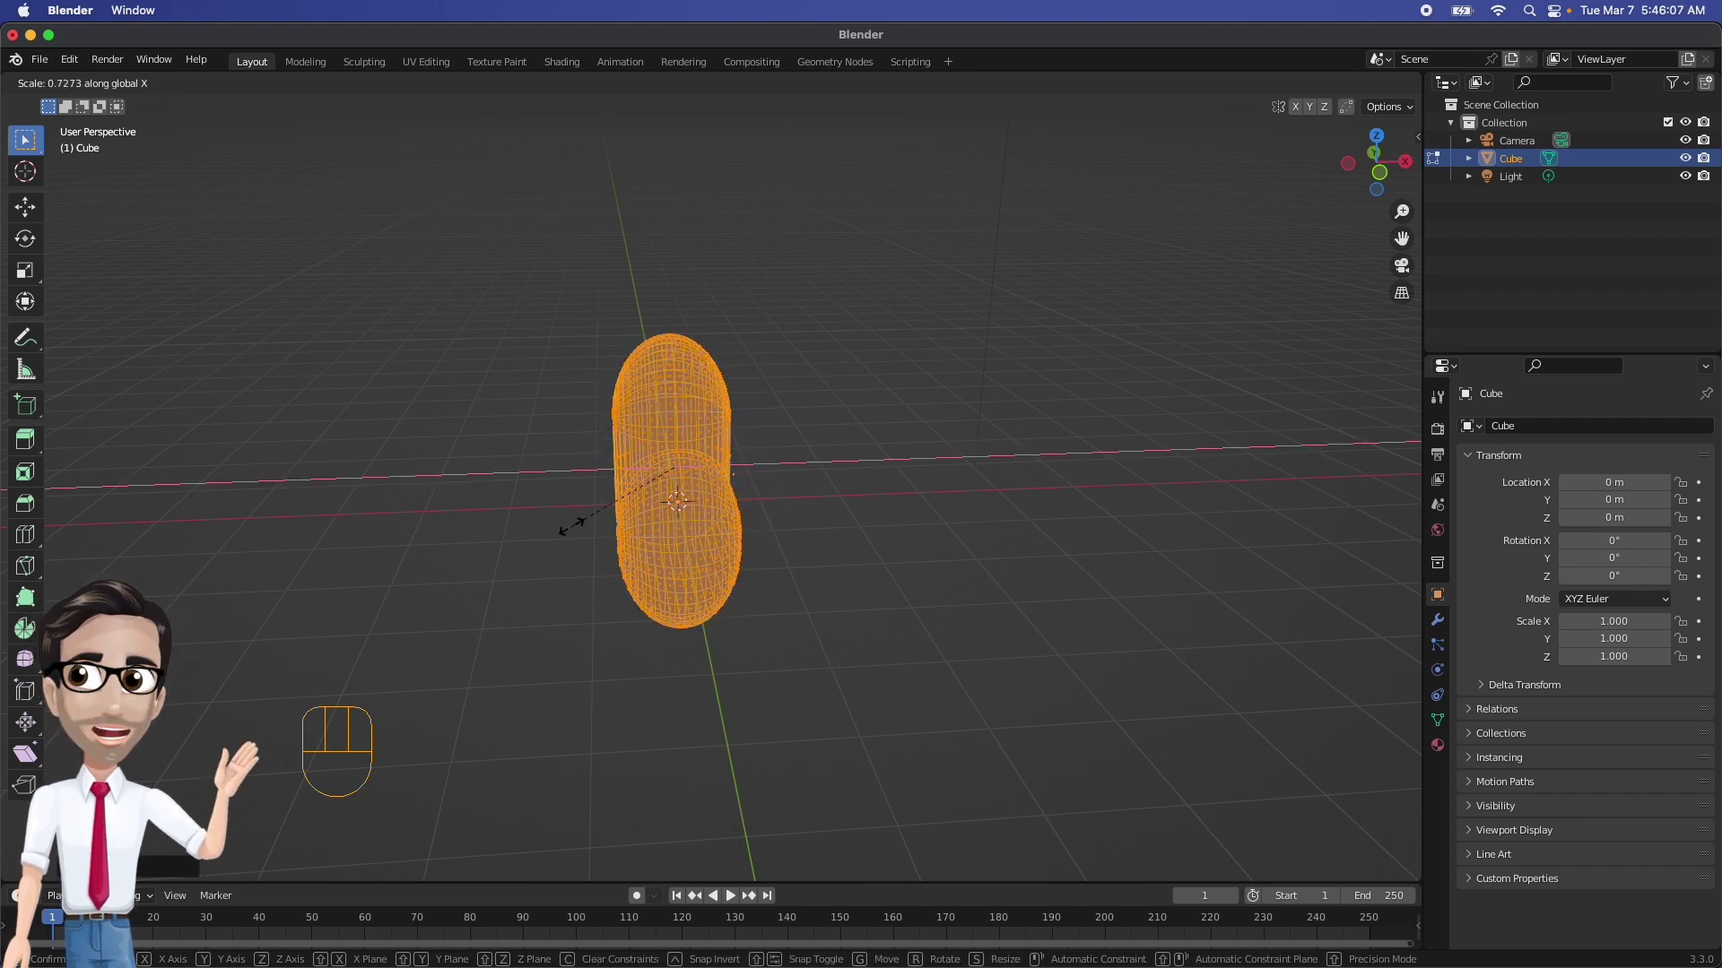
left_click(571, 529)
Rotate the whole heart mesh in the side view until its point faces straight down, then clear the selection
middle_click_drag(718, 646, 520, 618)
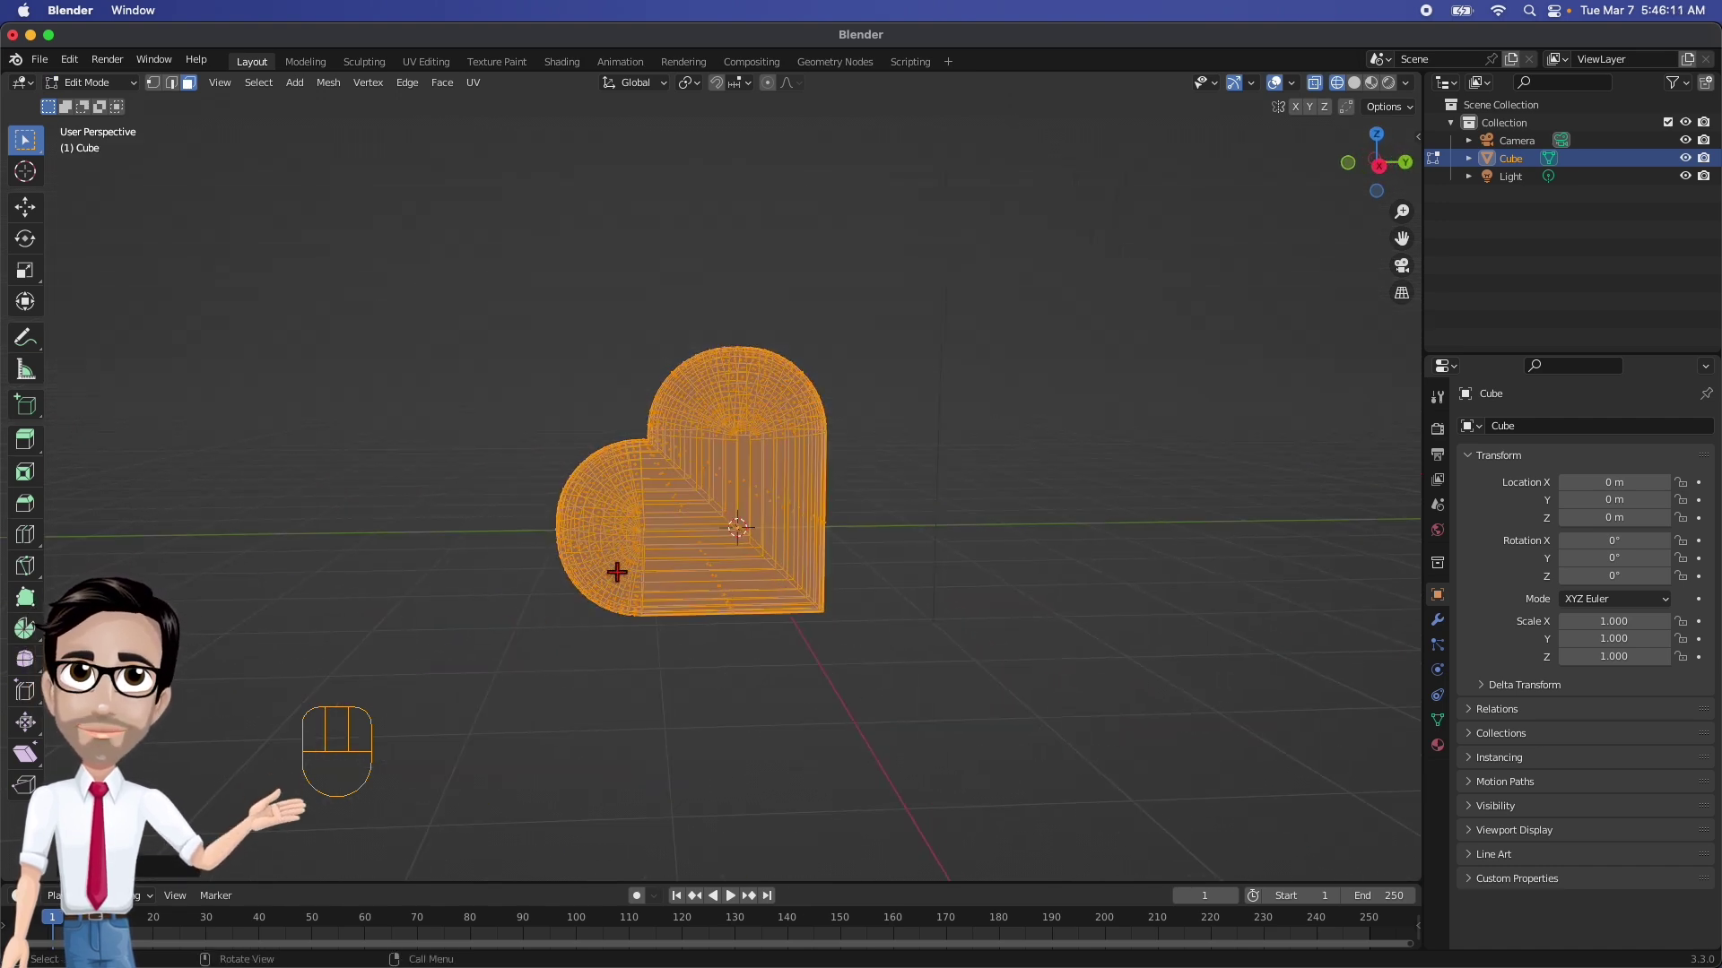
key("r")
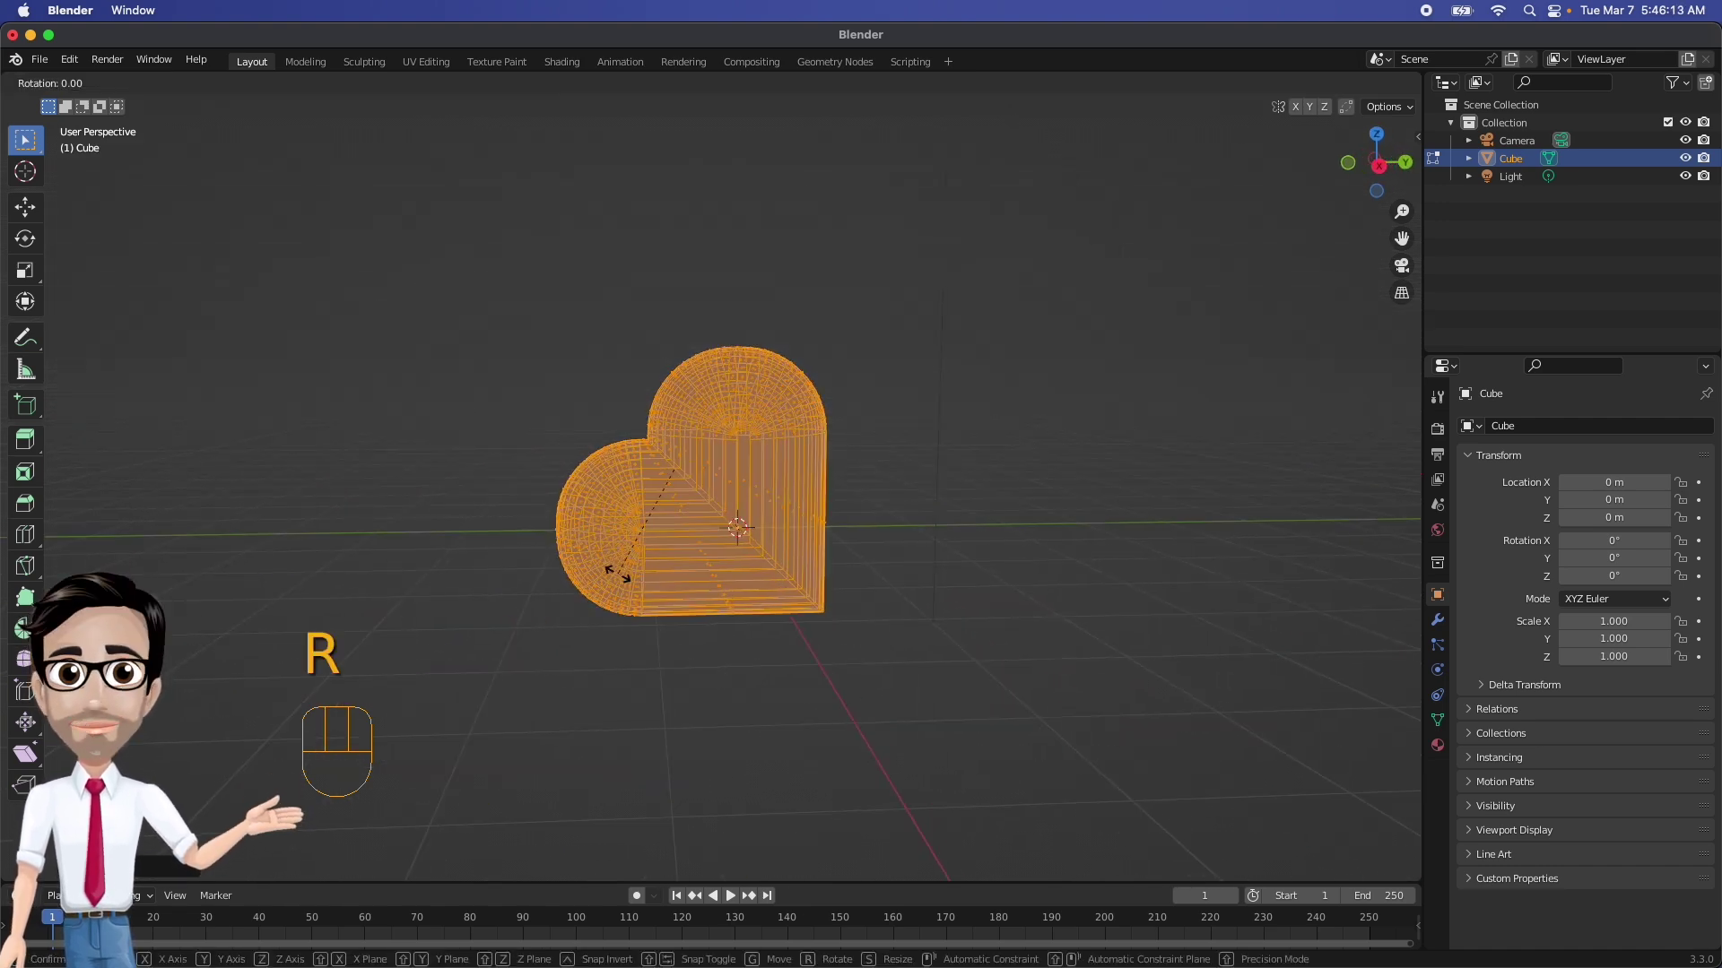
left_click(560, 514)
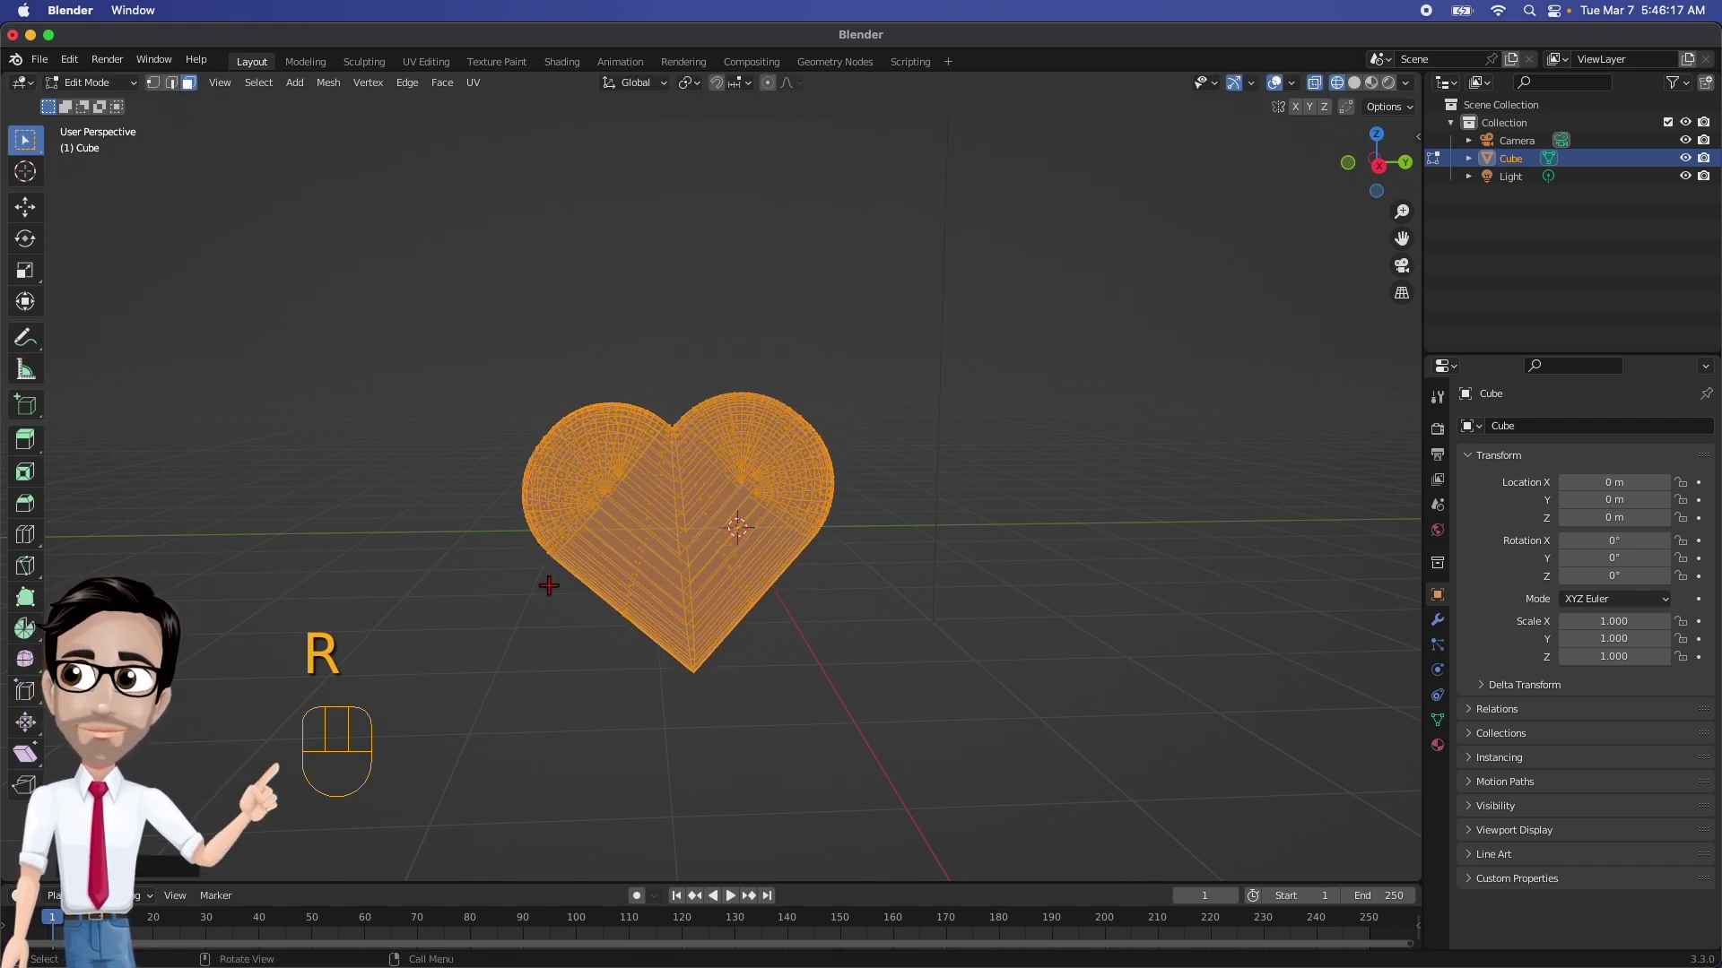
left_click(494, 623)
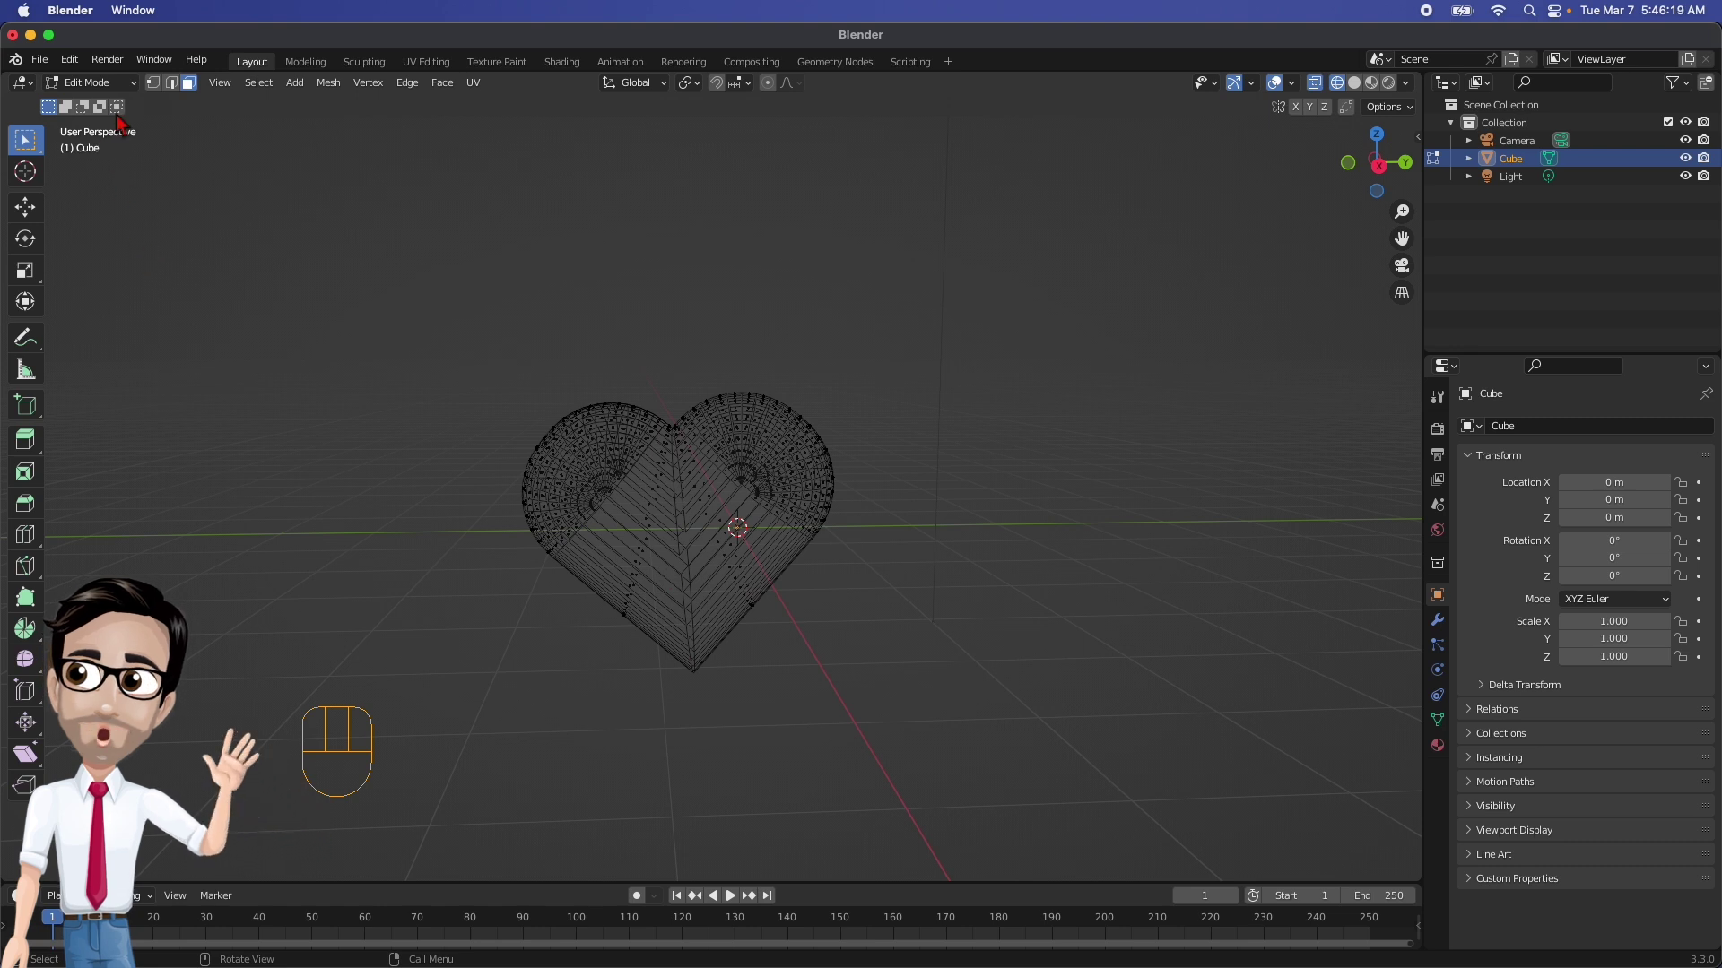
Return to Object Mode, display the heart in solid shading, and shade it smooth
left_click(89, 82)
left_click(89, 106)
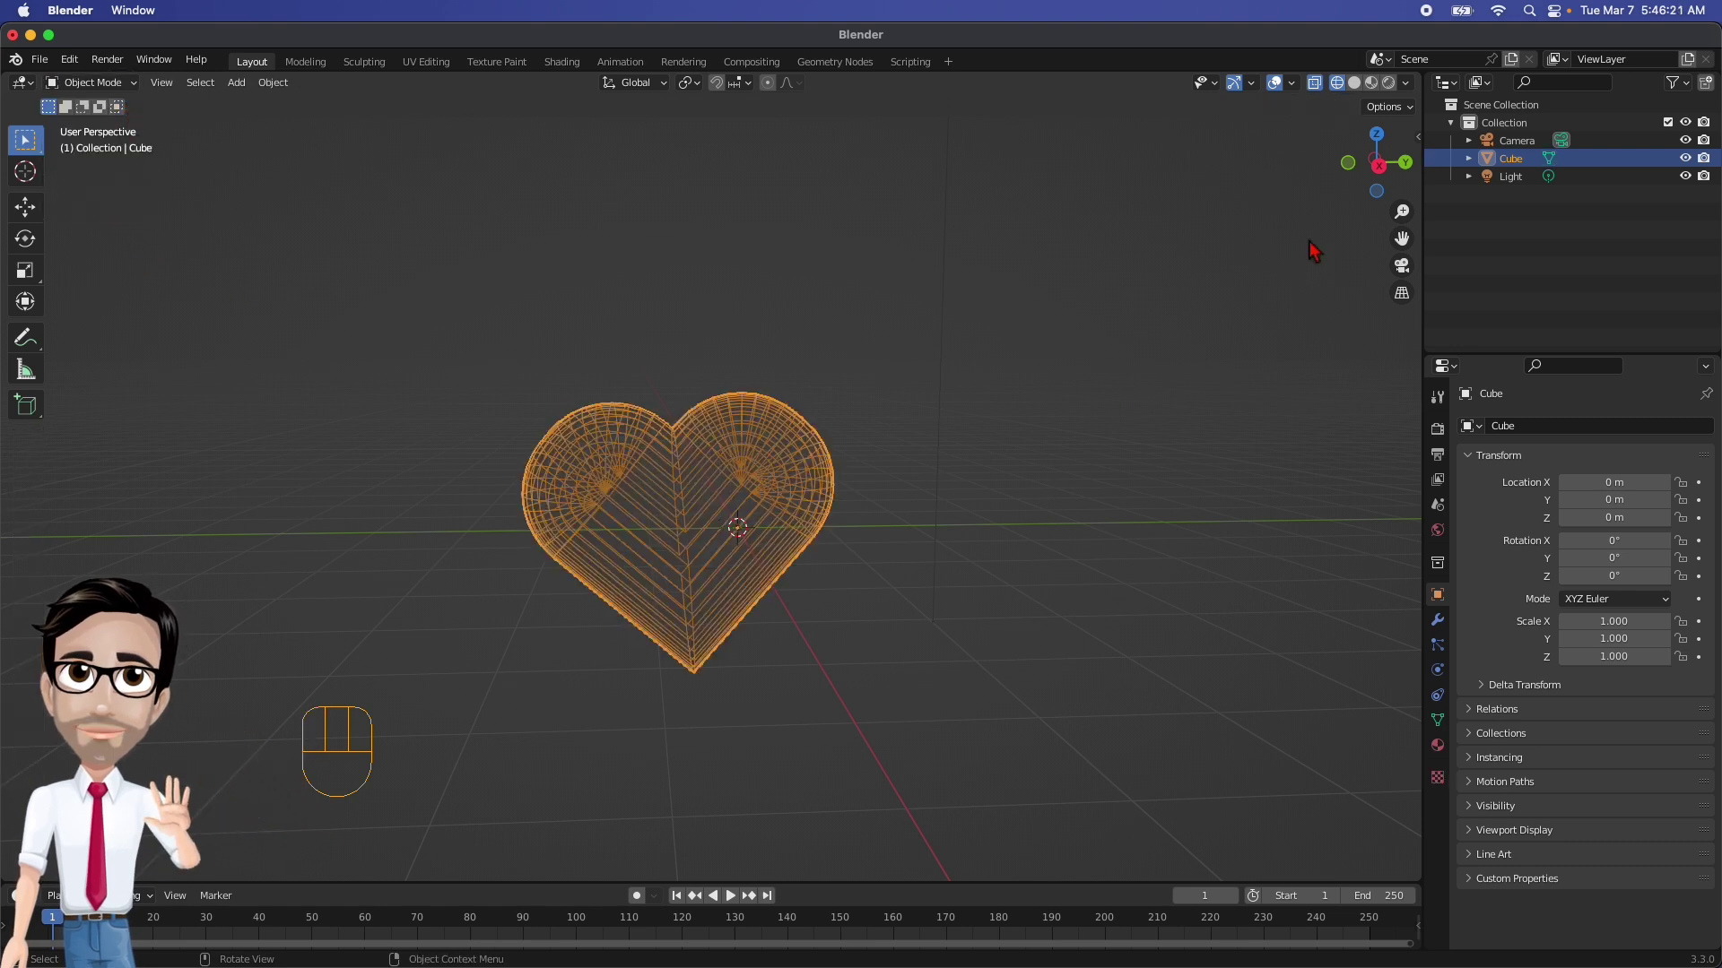
left_click(1354, 82)
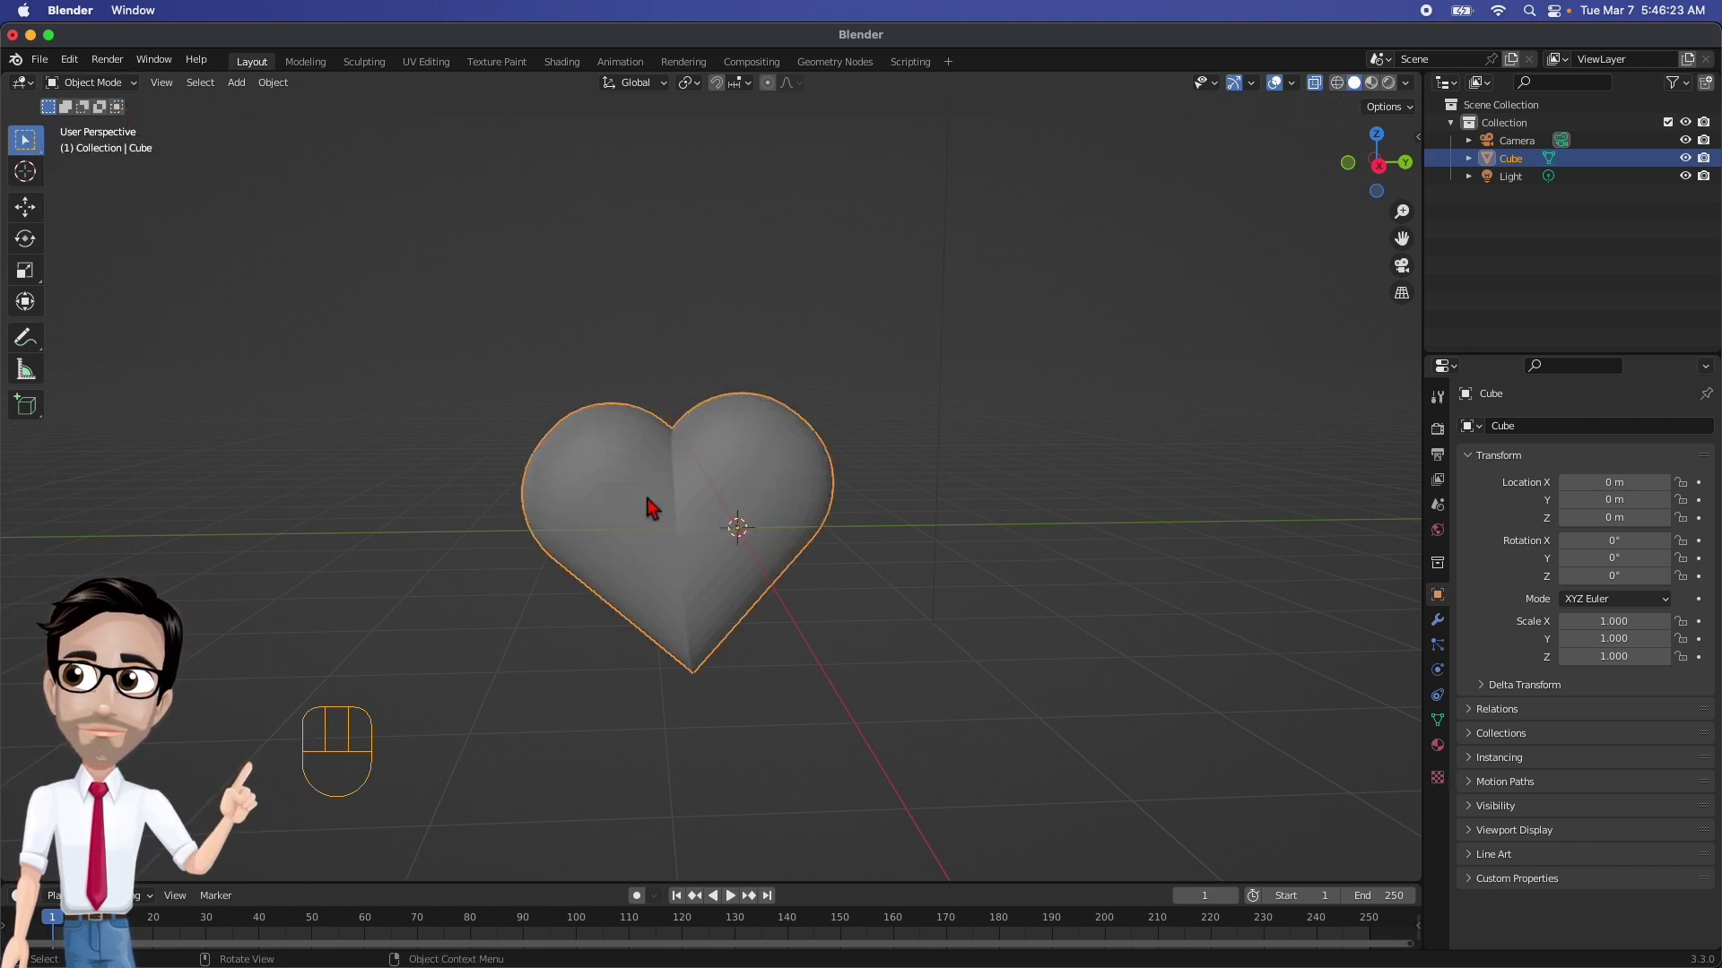
right_click(643, 506)
left_click(659, 505)
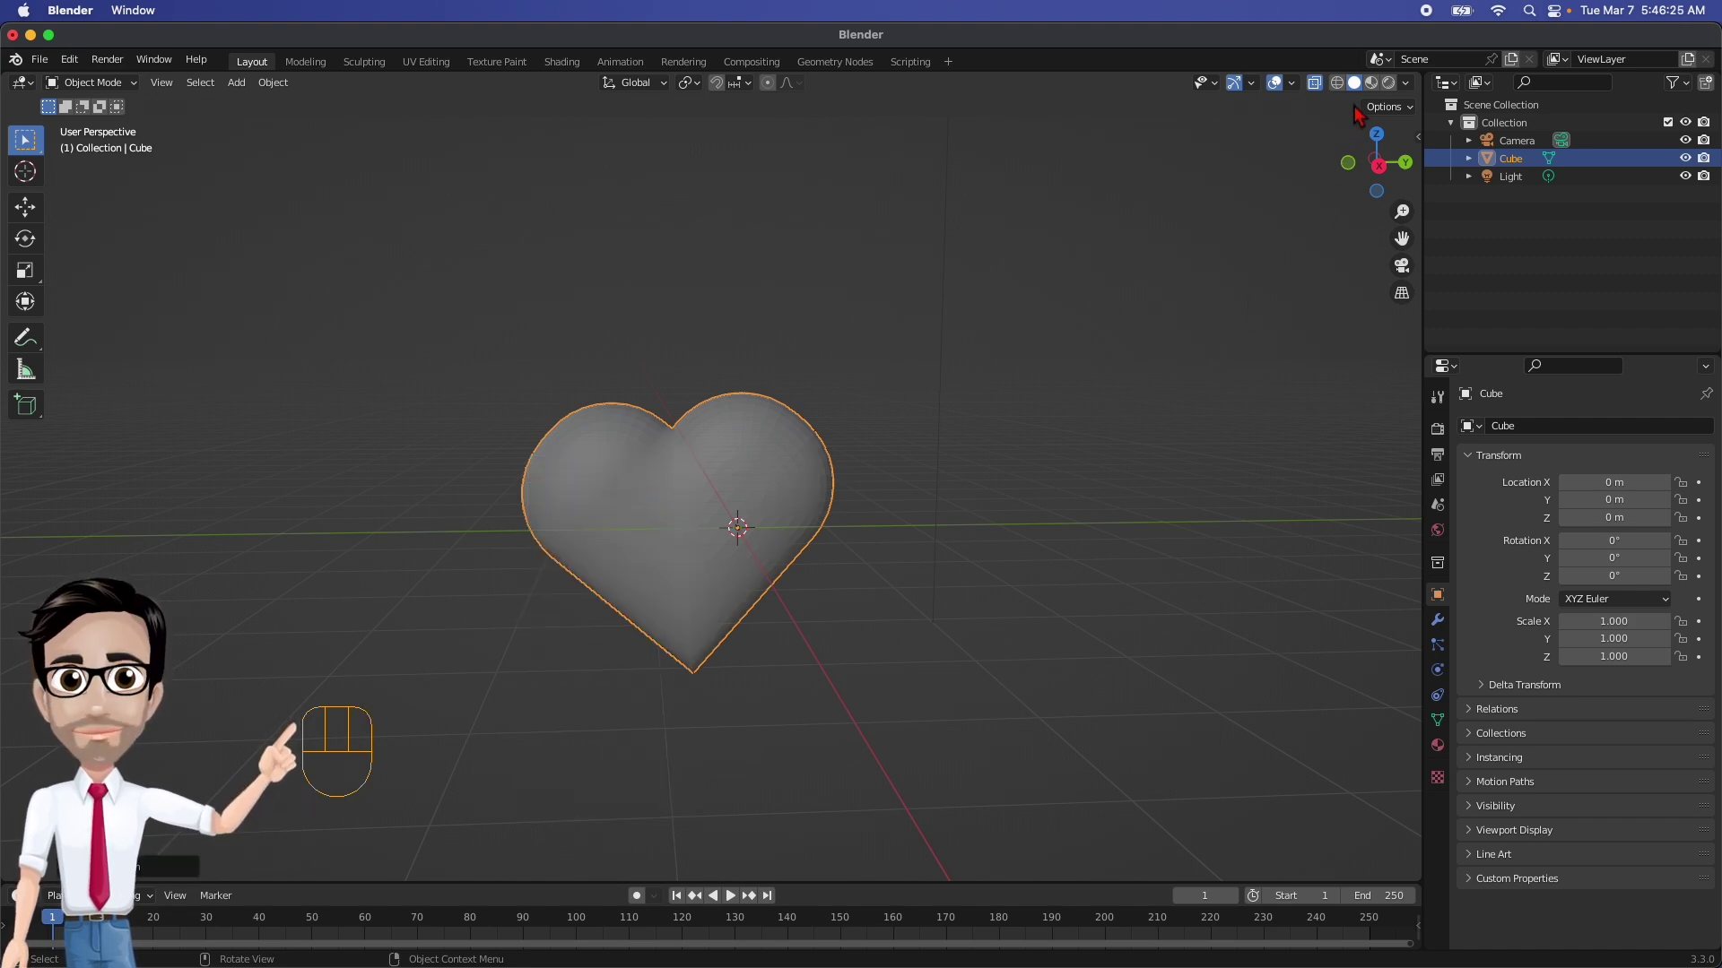
Show the scene in Material Preview and set the heart material's base color to red
left_click(1372, 85)
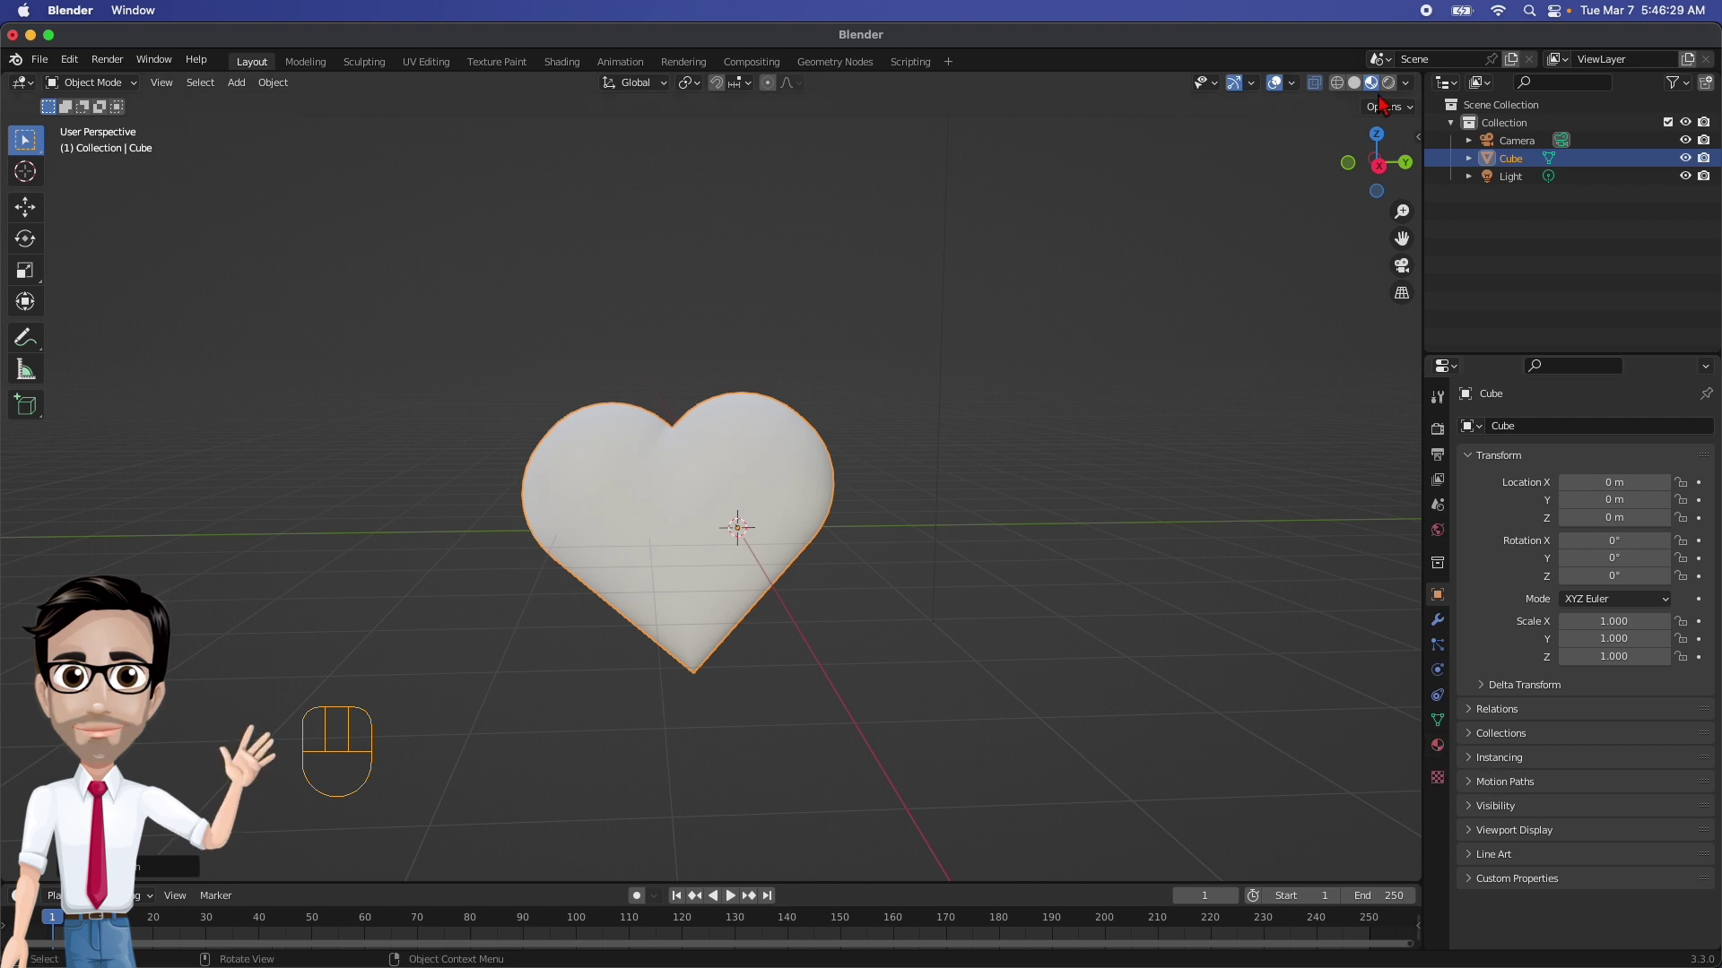
left_click(1437, 745)
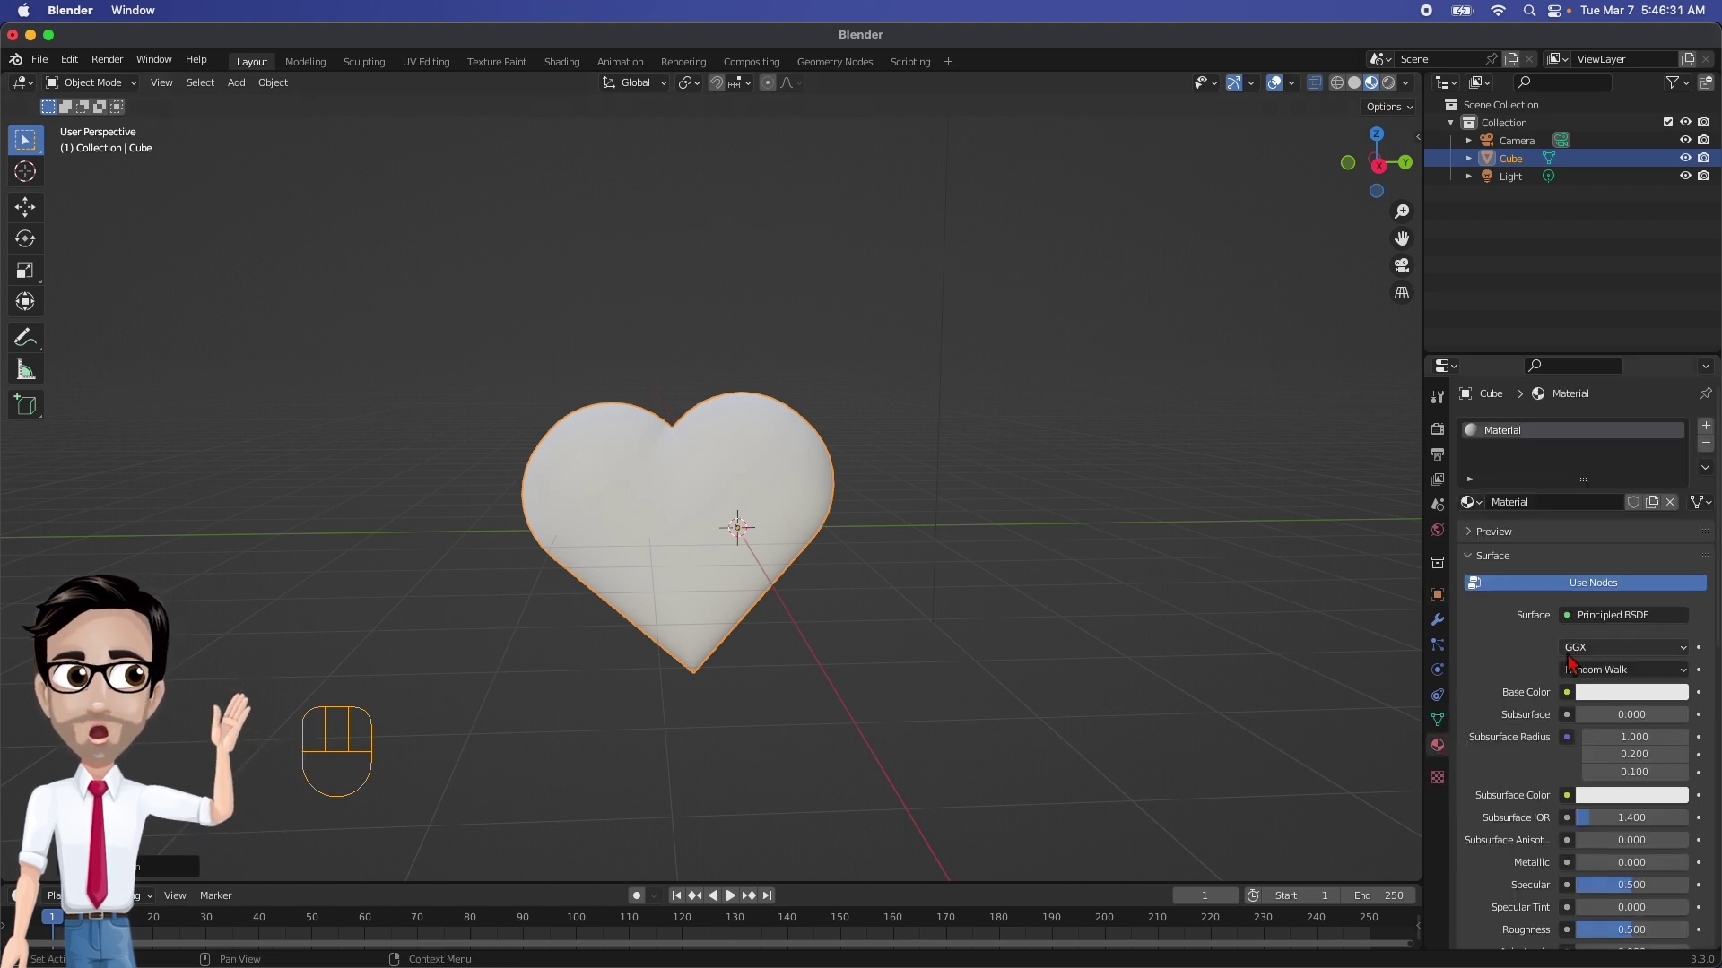
left_click(1592, 695)
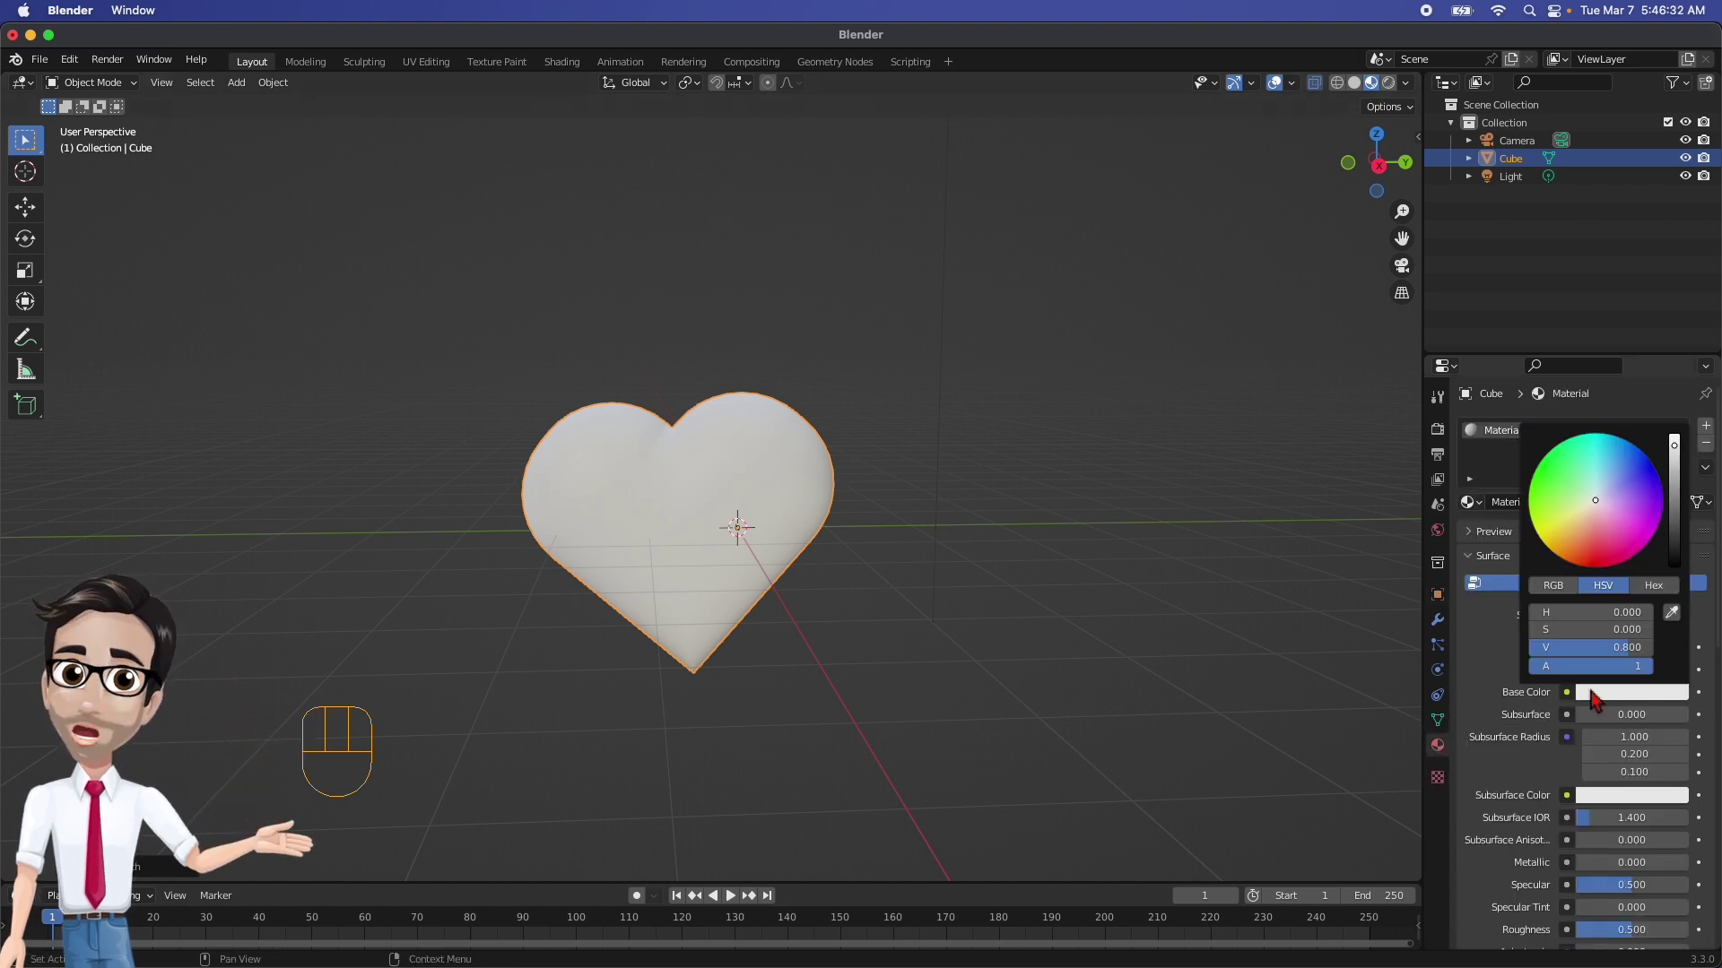
left_click(1600, 563)
Set the heart material's roughness to 0 and inspect the glossy heart up close from different angles
scroll(1539, 816, "down", 1)
scroll(1539, 816, "down", 3)
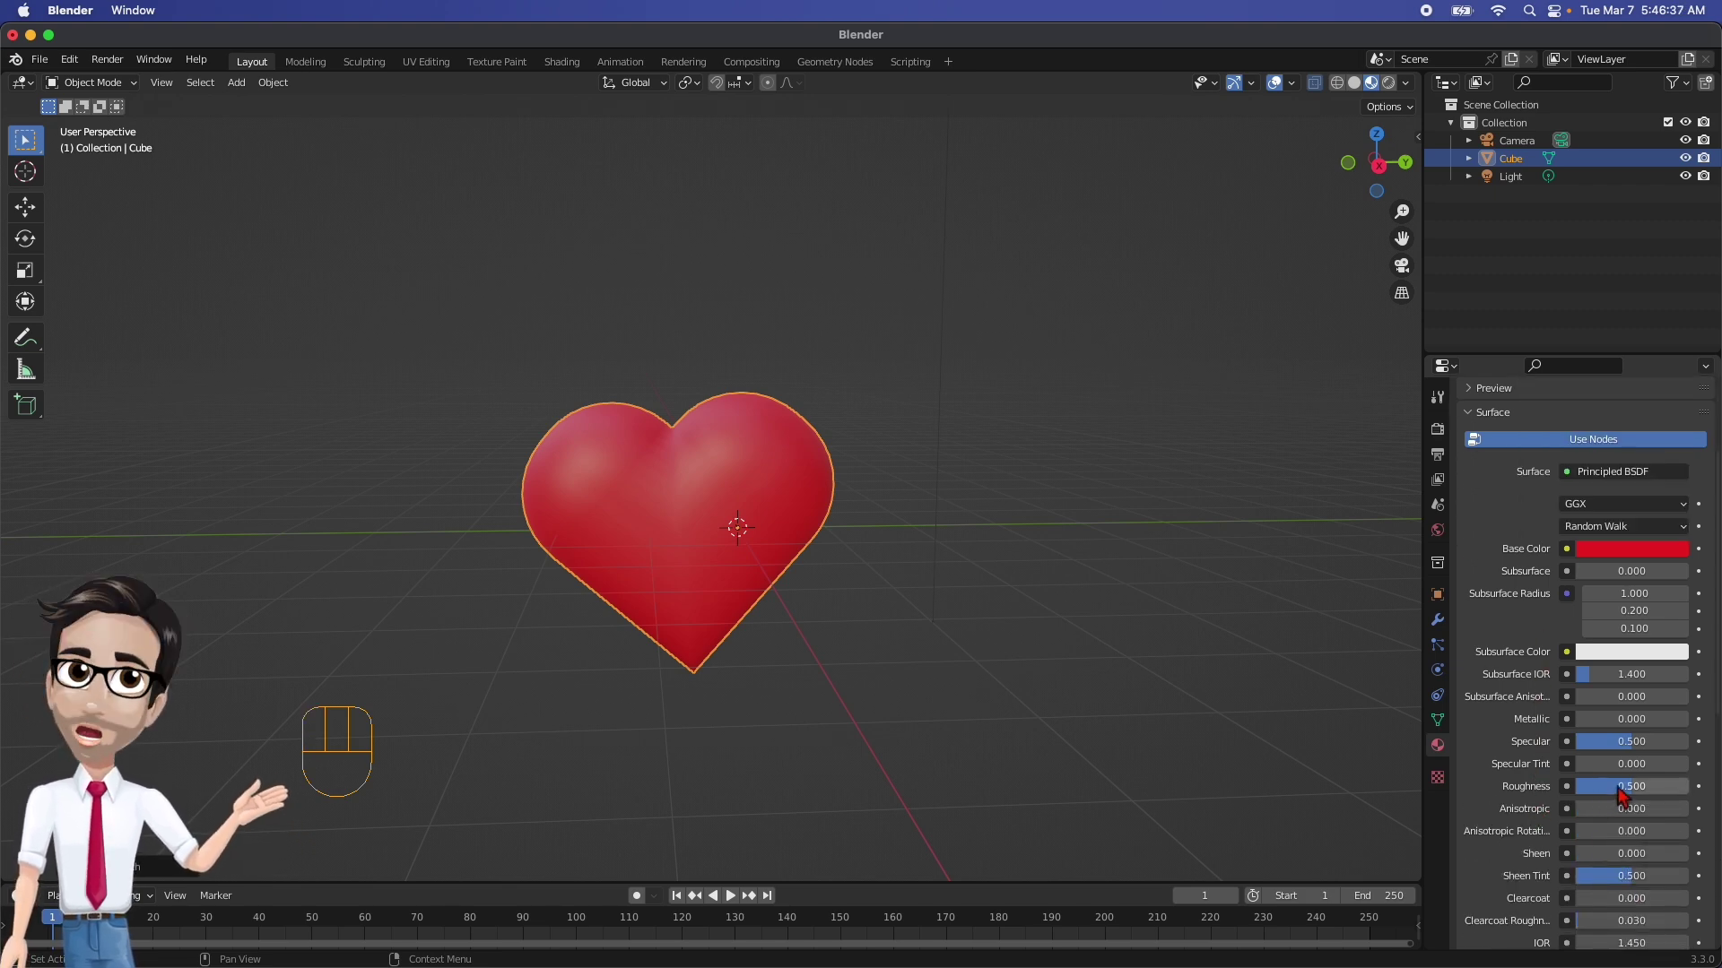
left_click_drag(1632, 789, 1560, 789)
scroll(696, 524, "up", 1)
scroll(695, 517, "up", 4)
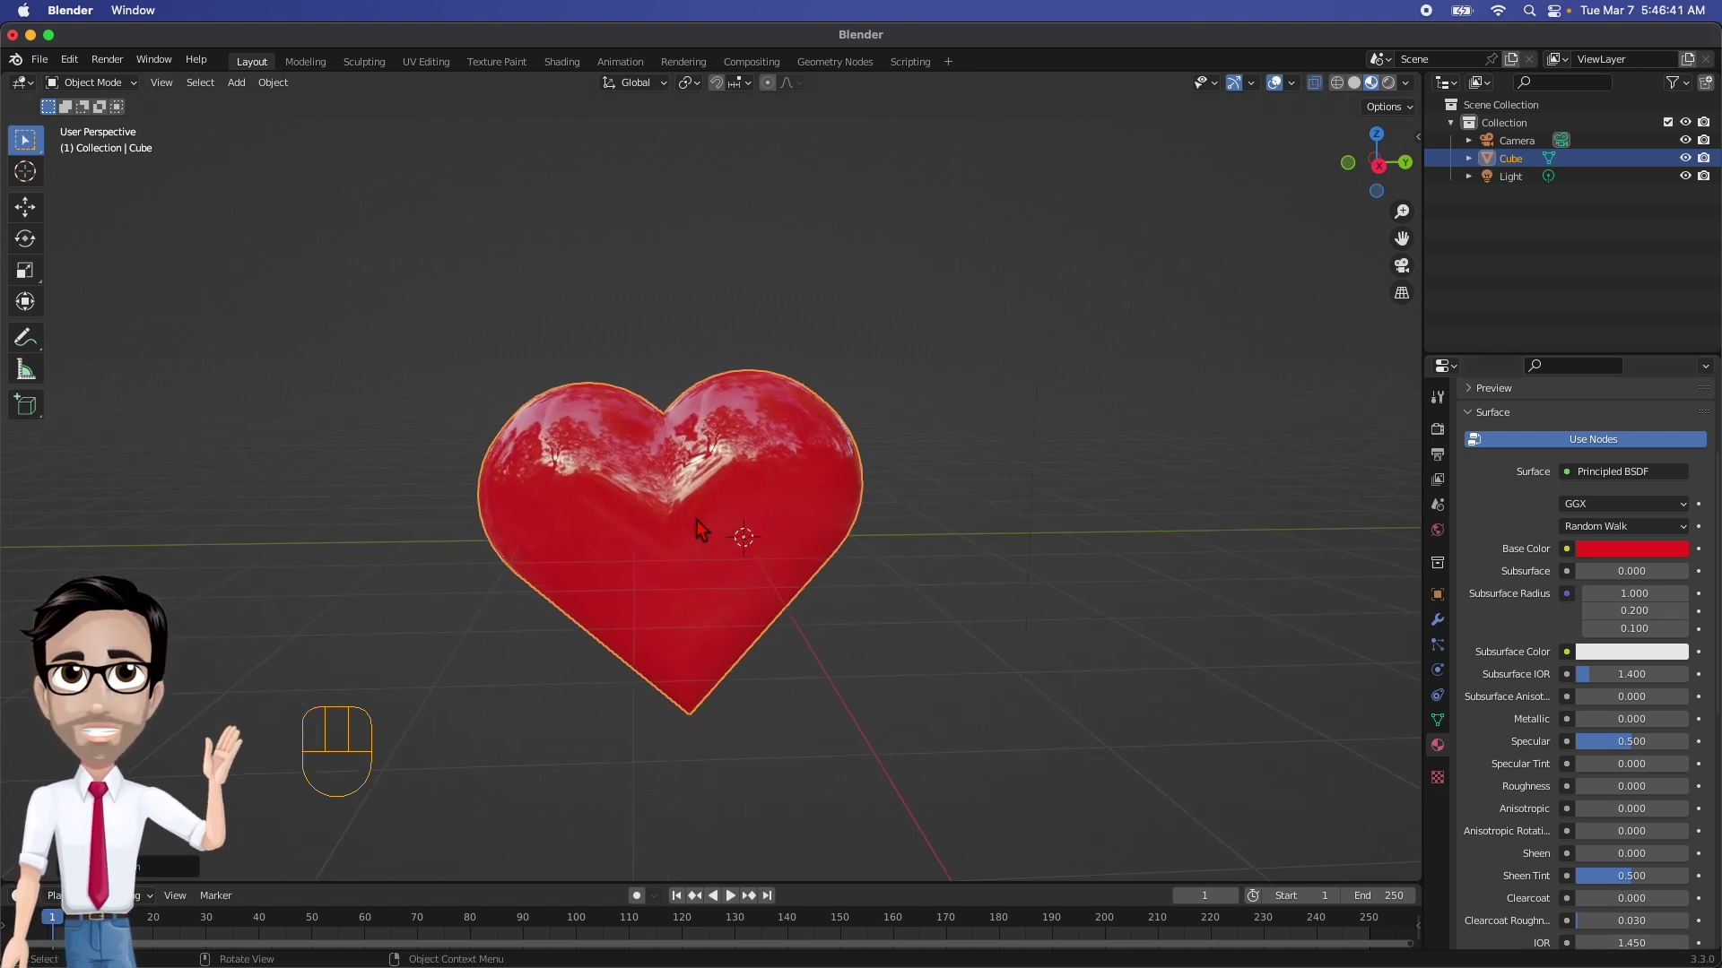
mouse_move(685, 566)
middle_mouse_down()
mouse_move(690, 599)
mouse_move(797, 614)
mouse_move(627, 539)
mouse_move(533, 567)
mouse_move(691, 622)
mouse_move(713, 539)
mouse_move(692, 525)
mouse_move(674, 556)
middle_mouse_up()
middle_click_drag(825, 568, 434, 599)
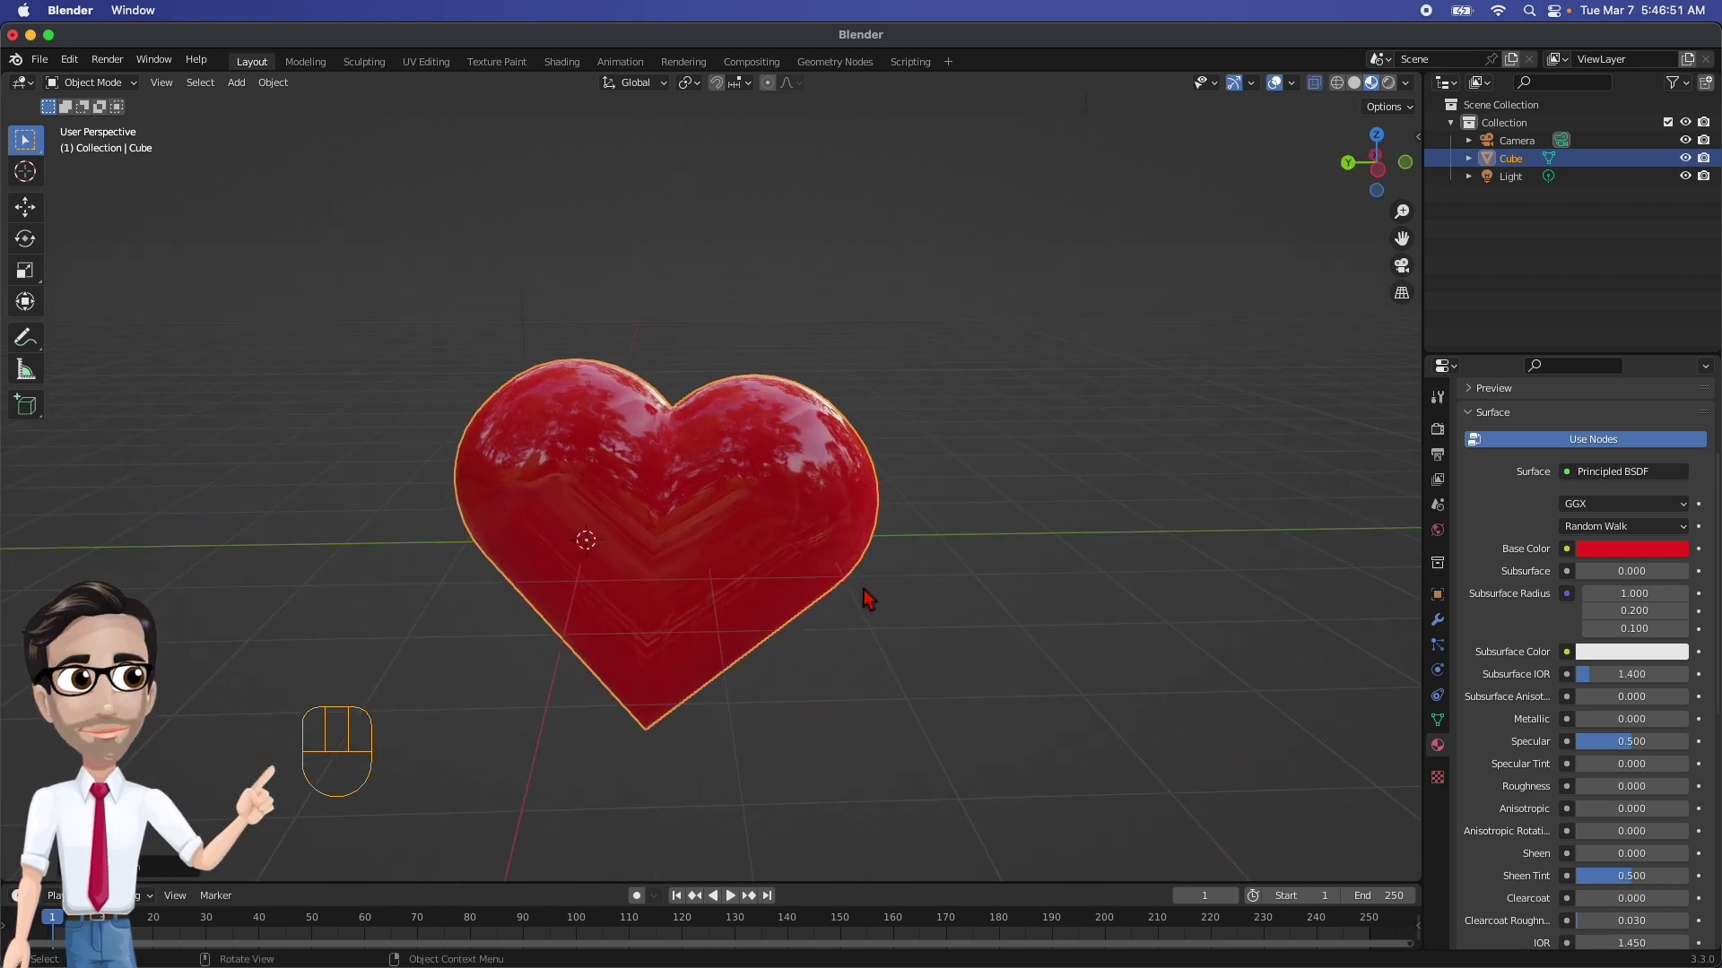